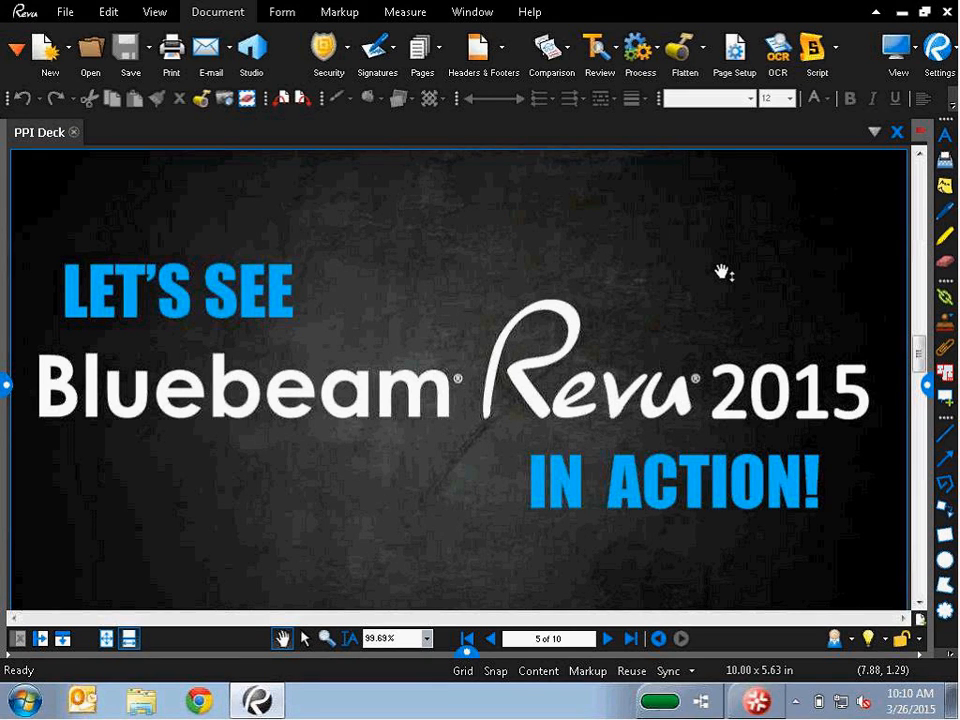
# - Look through the page thumbnails of the PPI Deck
pyautogui.click(5, 385)
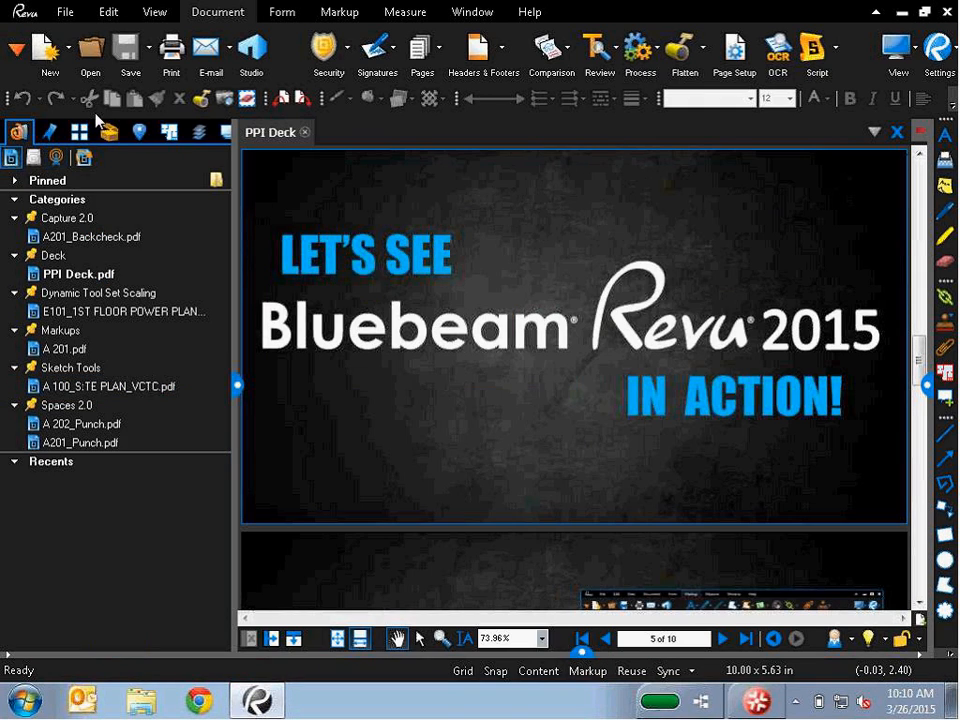
pyautogui.click(78, 131)
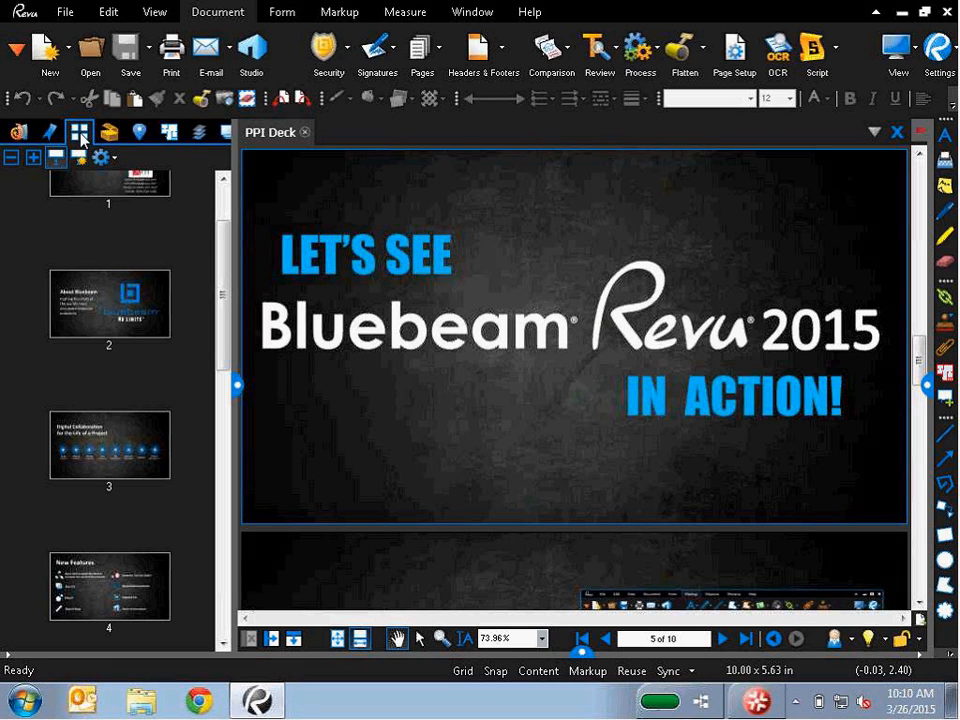
pyautogui.scroll(1, 92, 208)
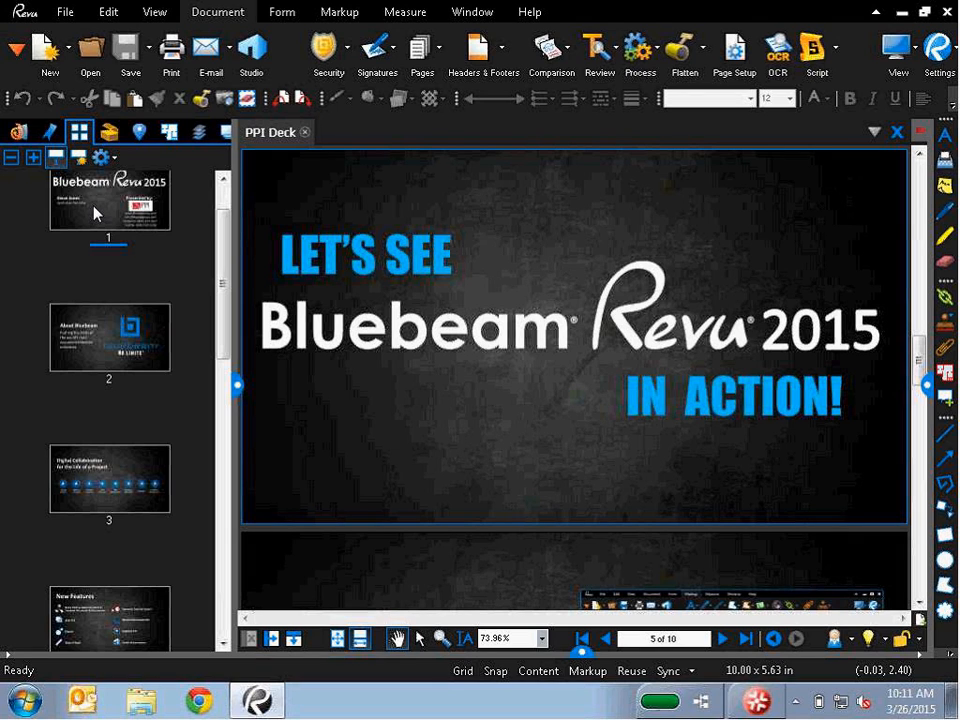
pyautogui.click(235, 384)
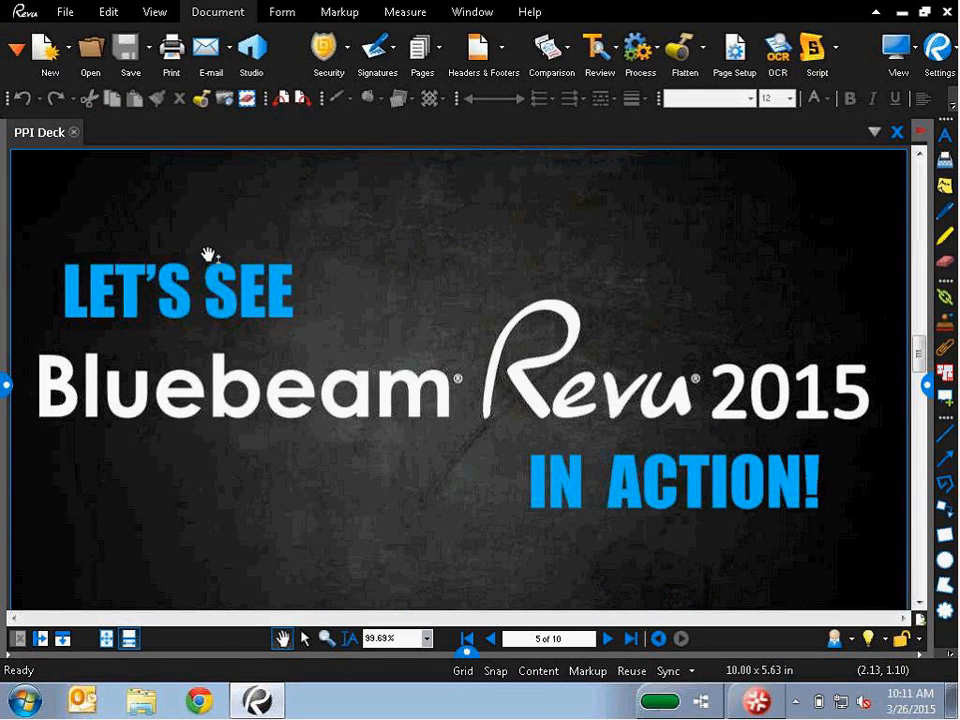
# - Start a batch Slip Sheet and add all PDFs from the Batch Slip Sheeting Originals folder as current pages
pyautogui.click(66, 12)
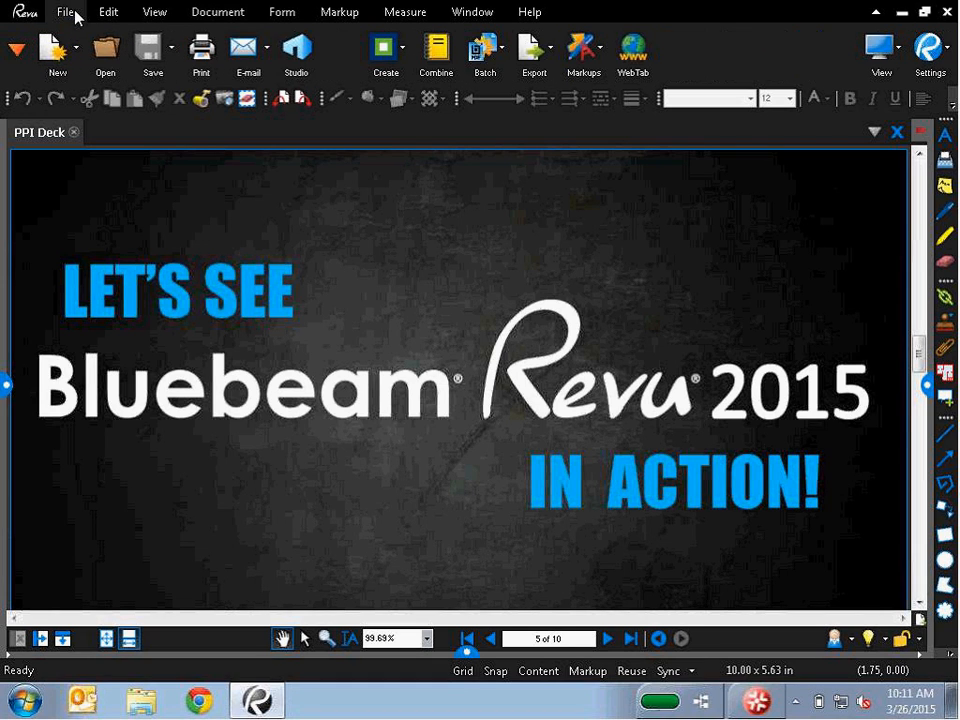
pyautogui.click(490, 55)
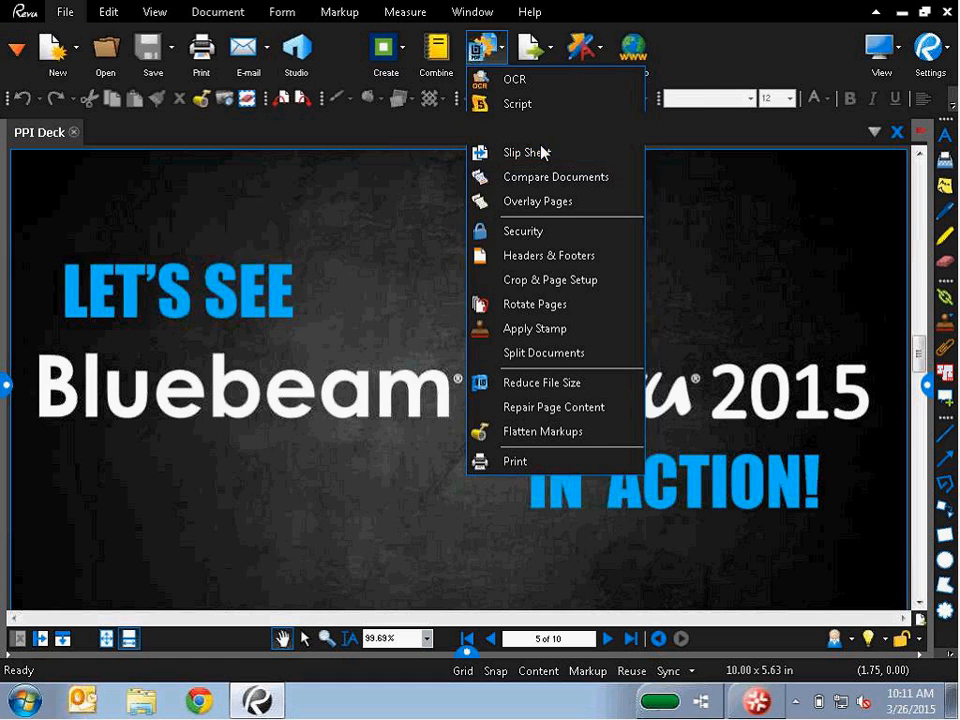
pyautogui.click(542, 152)
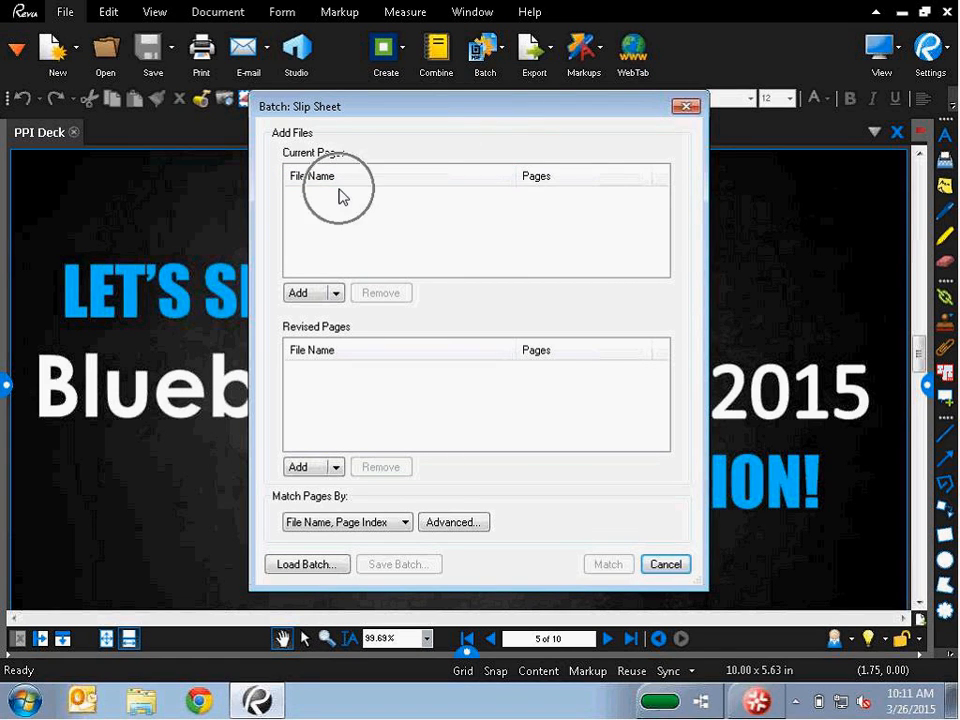
pyautogui.click(312, 294)
pyautogui.click(163, 276)
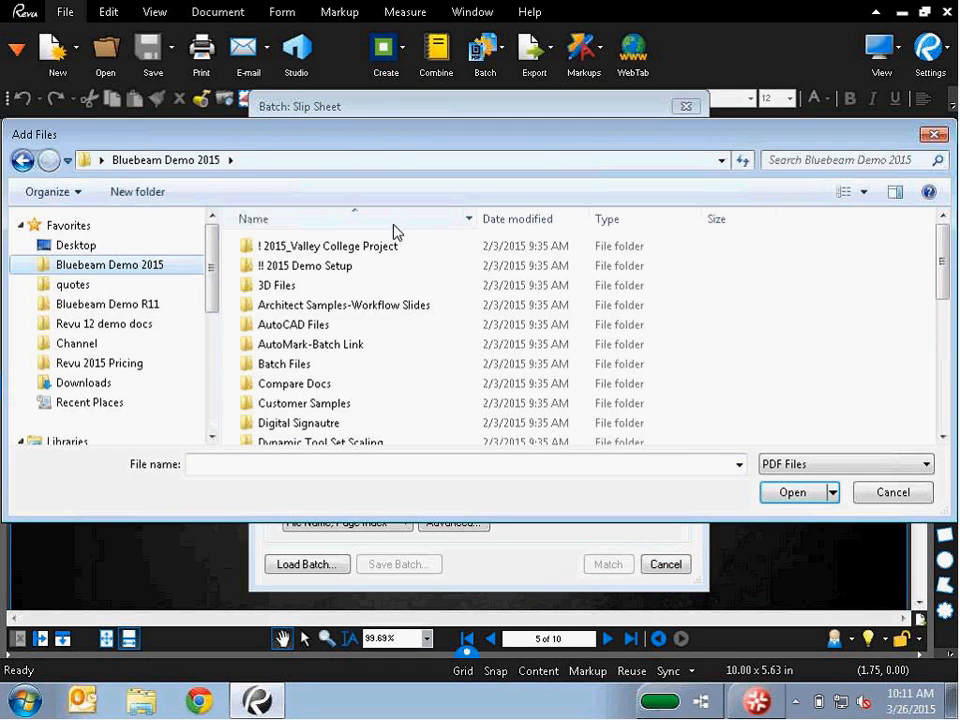
pyautogui.doubleClick(290, 364)
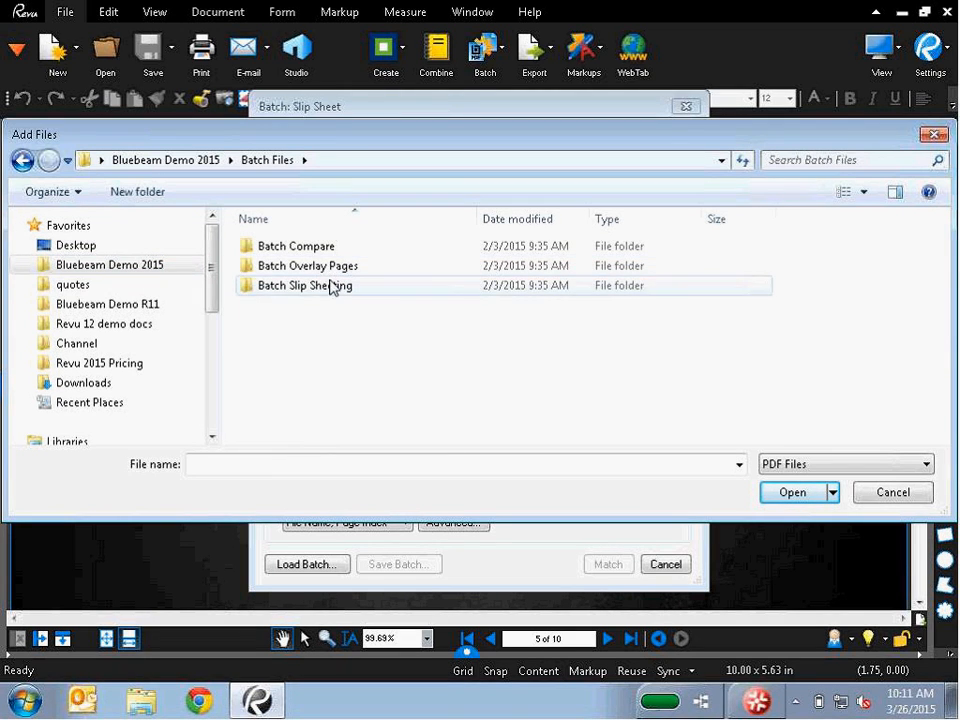
pyautogui.doubleClick(332, 285)
pyautogui.doubleClick(333, 266)
pyautogui.click(333, 266)
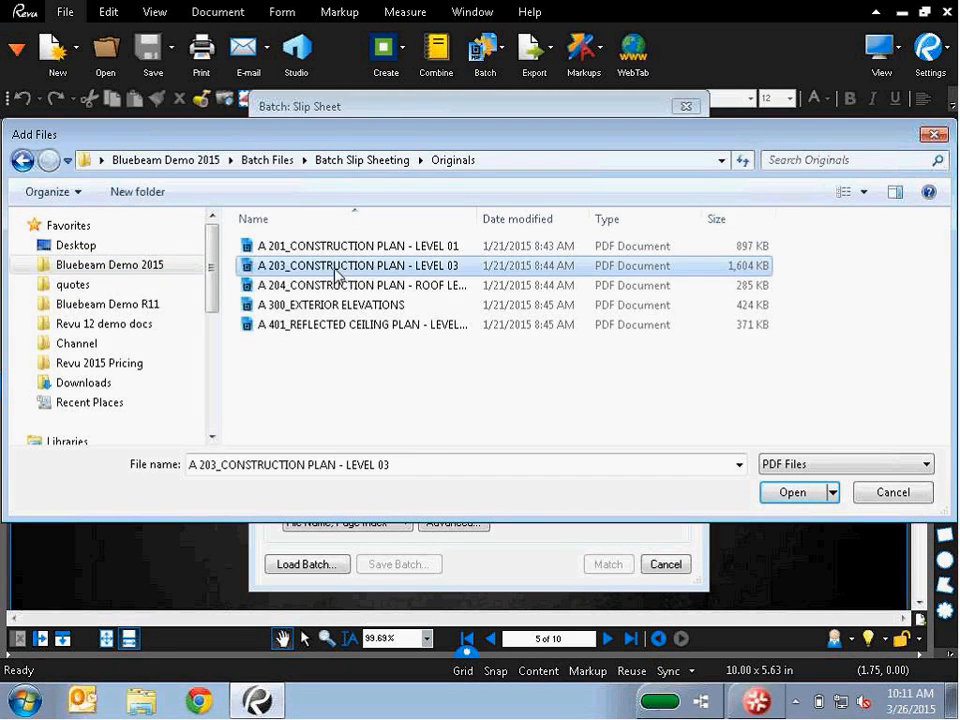
pyautogui.hotkey('ctrl', 'a')
pyautogui.press('Return')
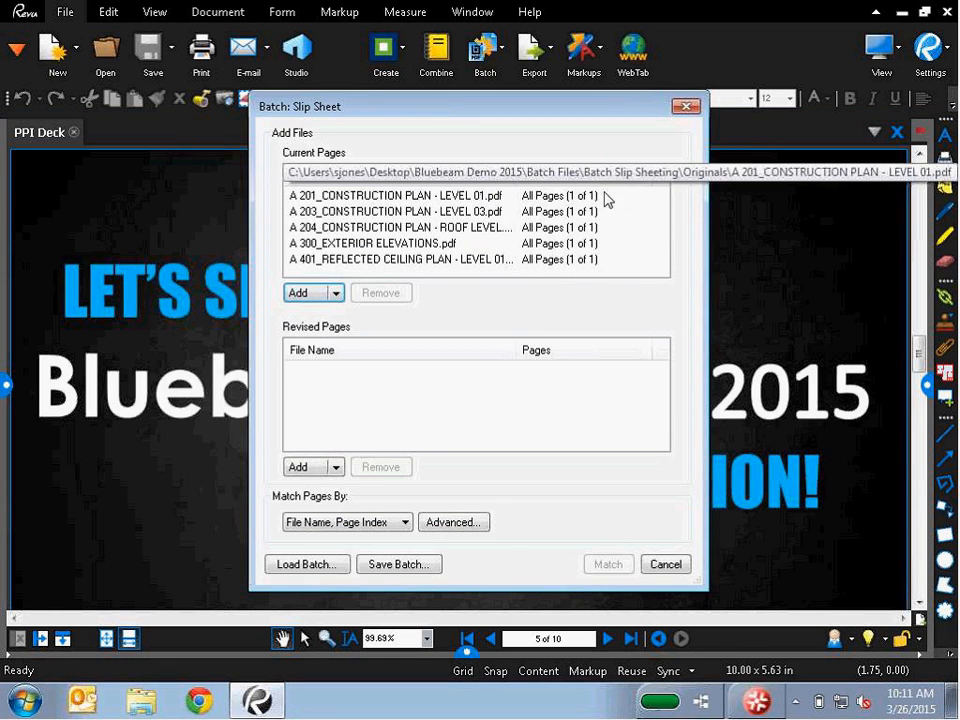
# - Add all the REV 1 PDFs stored under the Batch Slip Sheeting folder as the revised pages
pyautogui.click(315, 467)
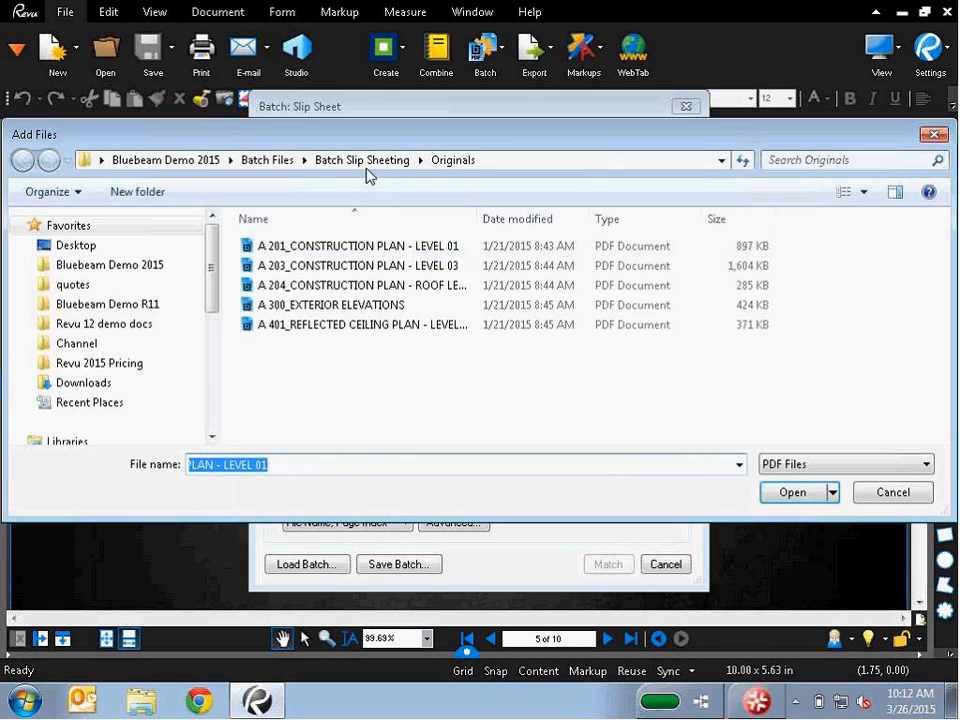
pyautogui.click(365, 162)
pyautogui.doubleClick(333, 287)
pyautogui.click(333, 285)
pyautogui.hotkey('ctrl', 'a')
pyautogui.press('Return')
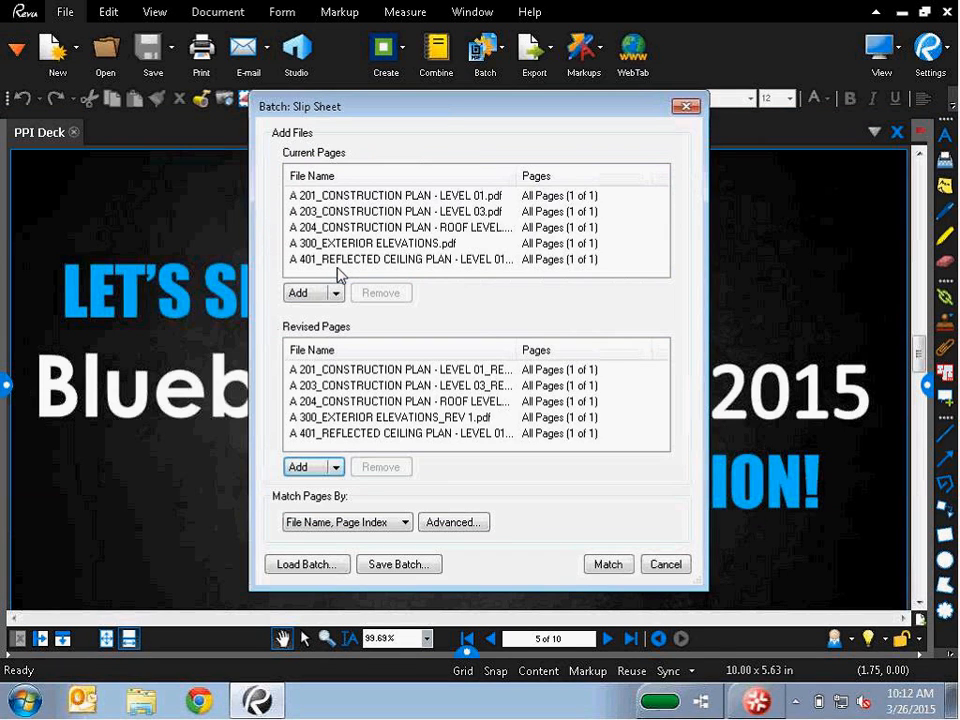
# - Match the current and revised pages by File Name, Page Index and widen the matched pages dialog
pyautogui.click(370, 521)
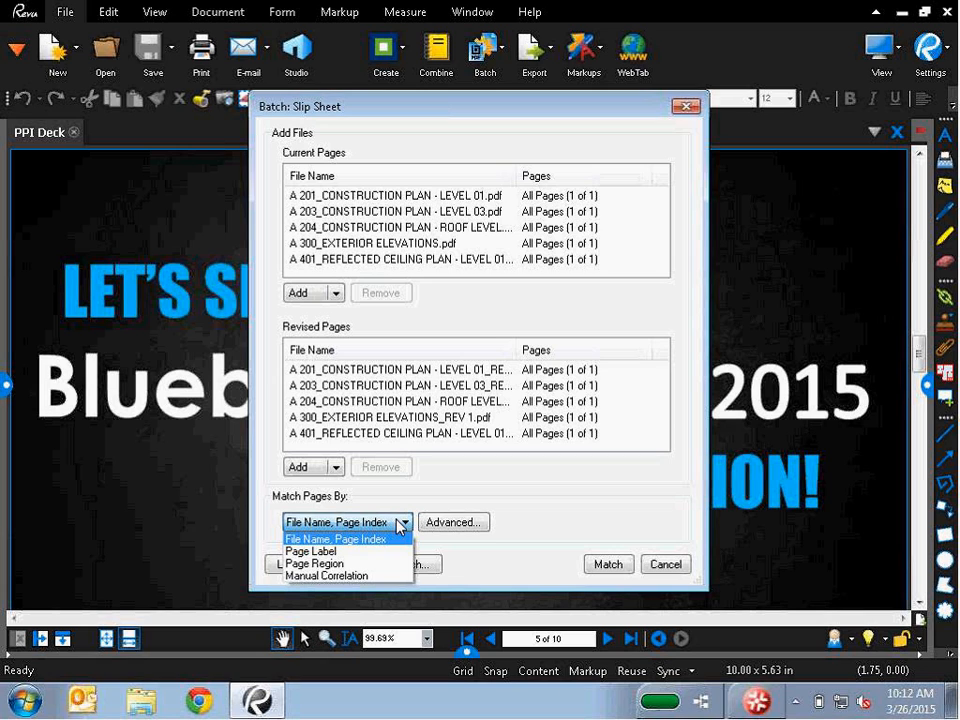
pyautogui.click(573, 527)
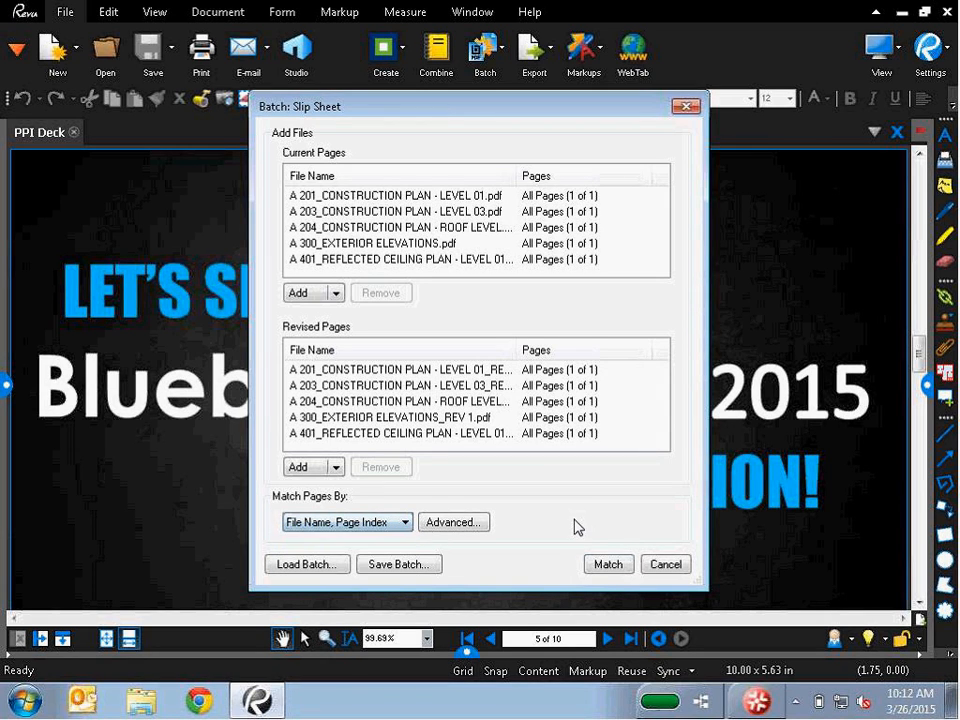
pyautogui.click(606, 565)
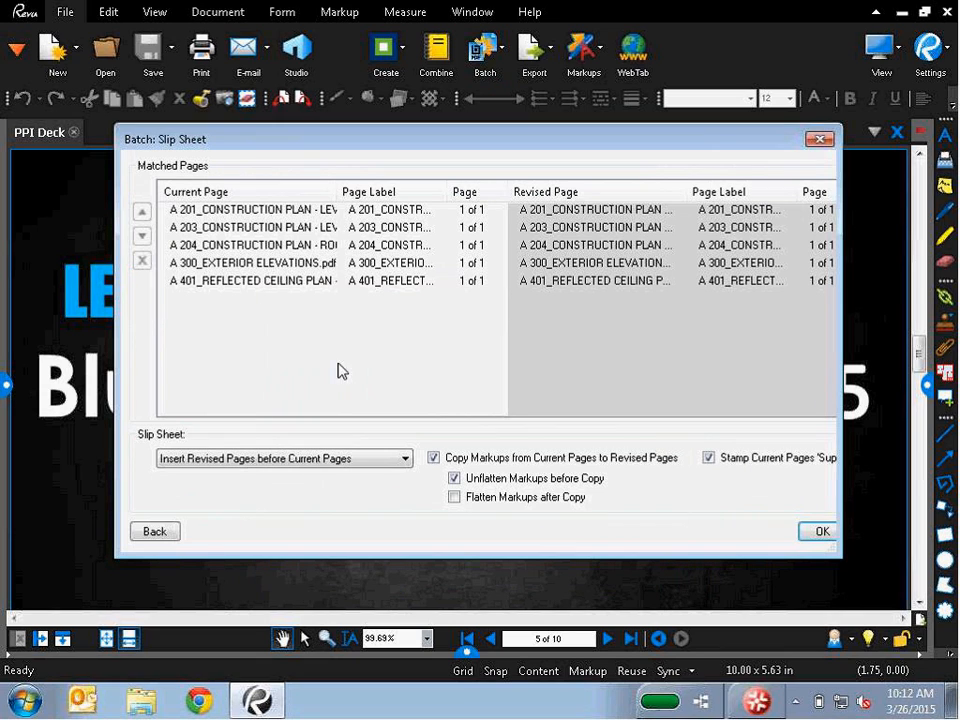
pyautogui.moveTo(117, 366); pyautogui.dragTo(36, 360)
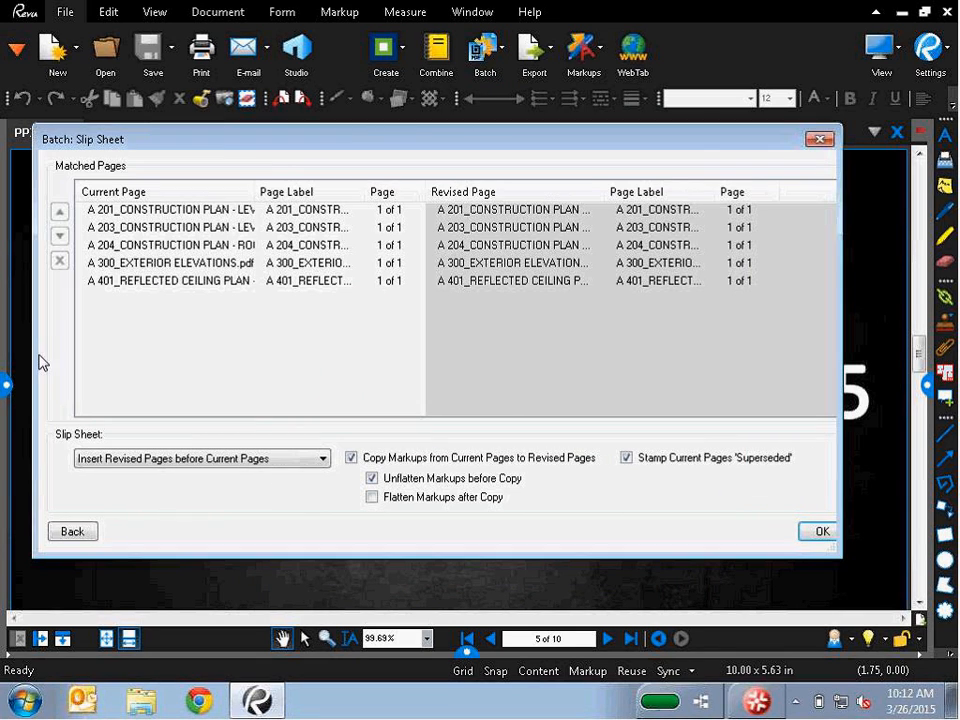
pyautogui.moveTo(838, 358); pyautogui.dragTo(878, 360)
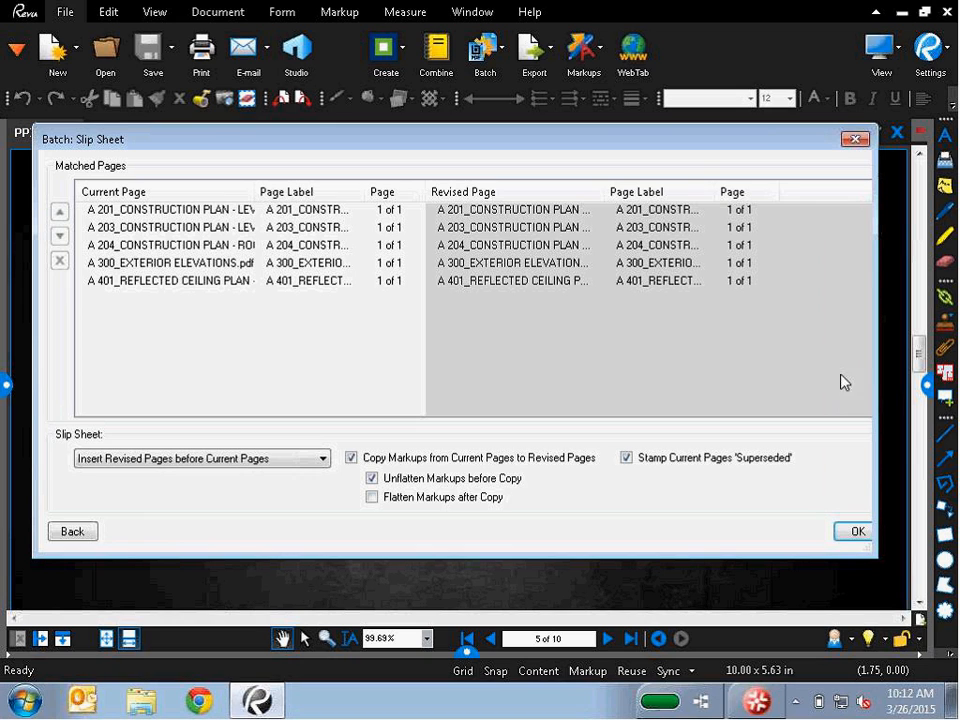
# - Run the slip sheet with Insert Revised Pages before Current Pages, copying unflattened markups and stamping the current pages 'Superseded'
pyautogui.click(223, 282)
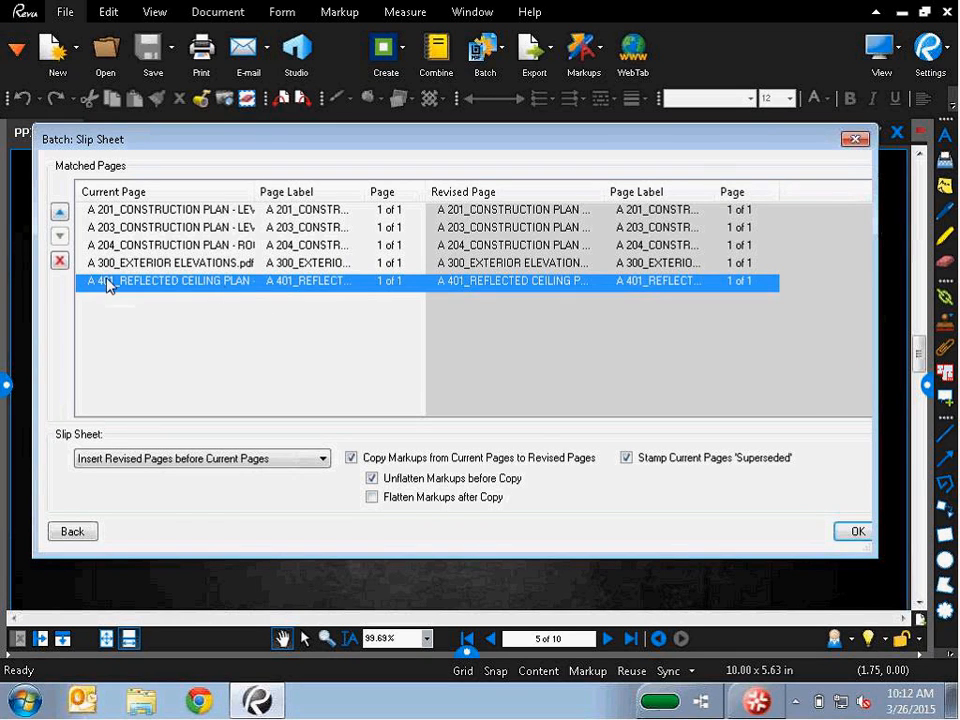
pyautogui.click(62, 233)
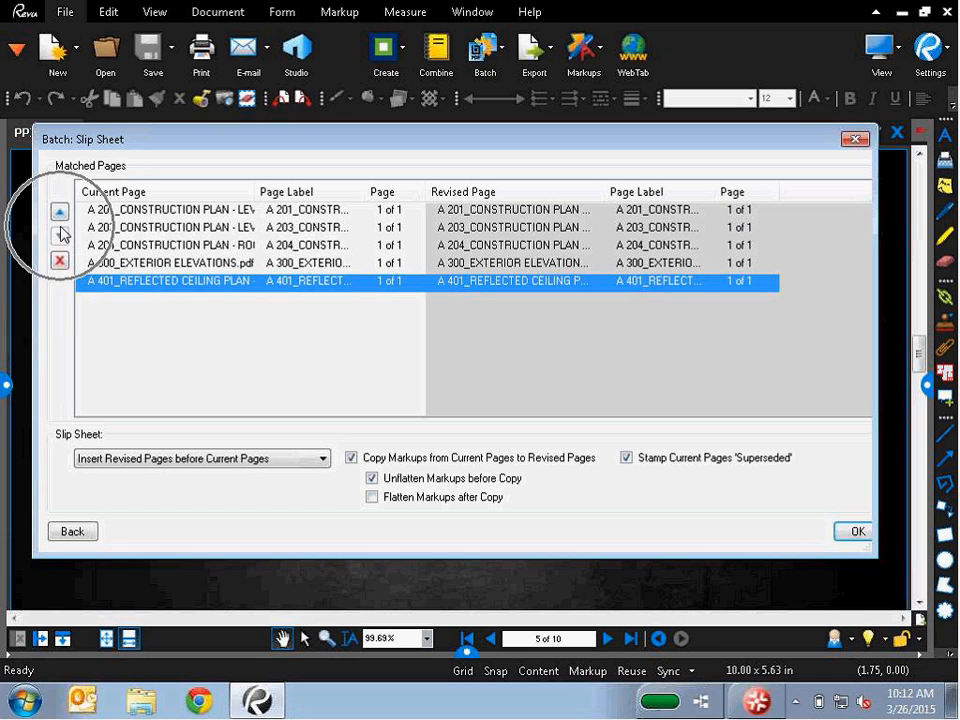
pyautogui.click(299, 462)
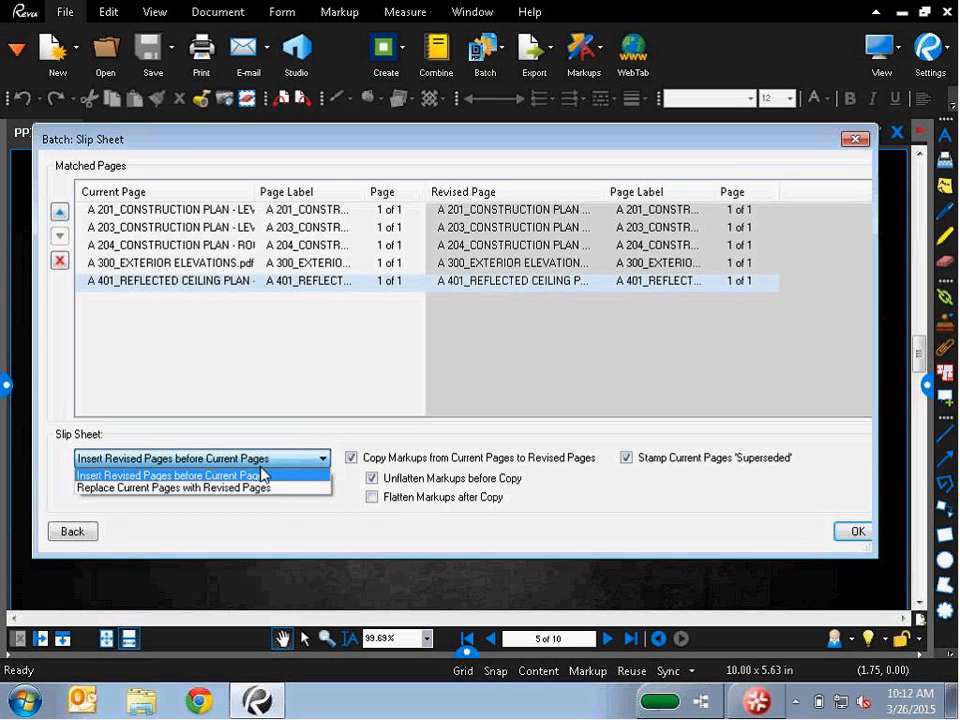
pyautogui.click(287, 516)
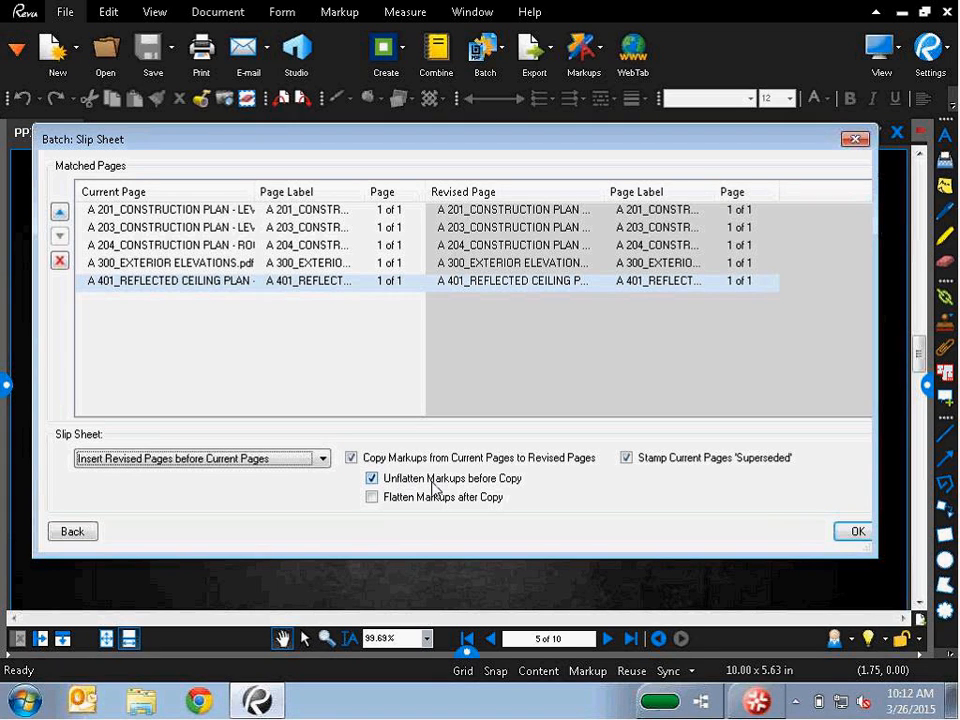
pyautogui.press('ctrl')
pyautogui.press('ctrl')
pyautogui.click(845, 535)
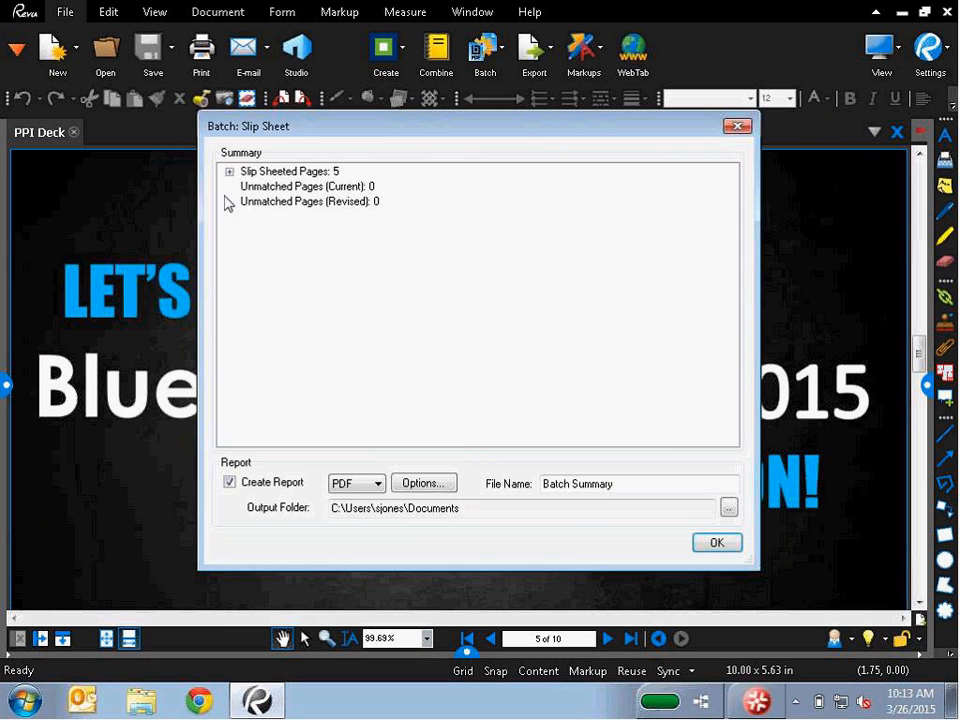
# - Review the slip sheeted pages in the summary and create the PDF report named Batch Summary
pyautogui.click(230, 173)
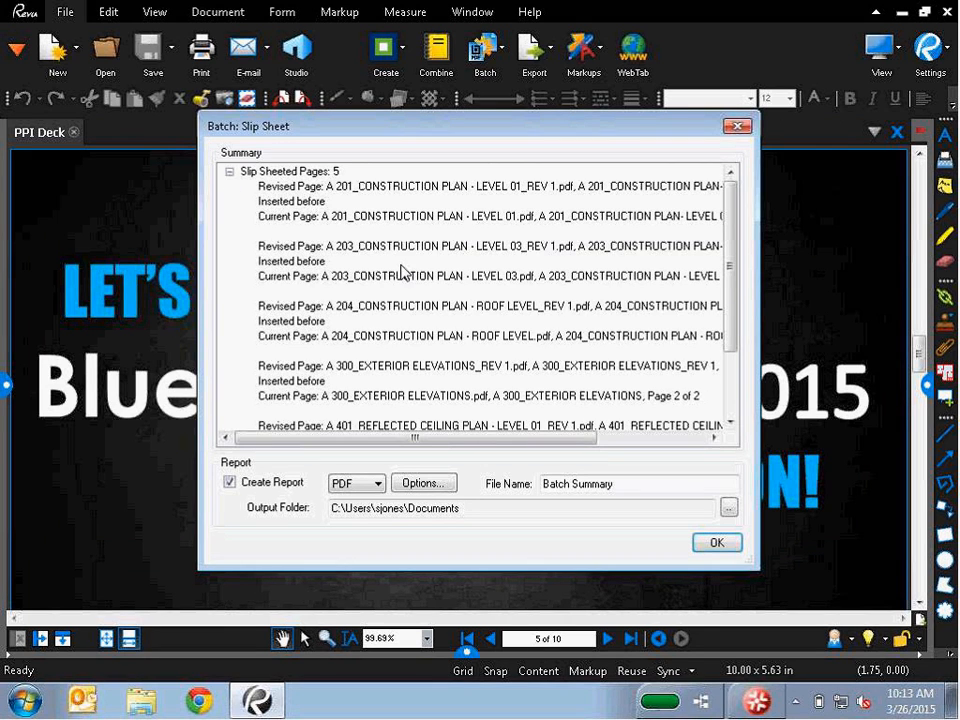
pyautogui.scroll(-2, 401, 272)
pyautogui.scroll(2, 369, 285)
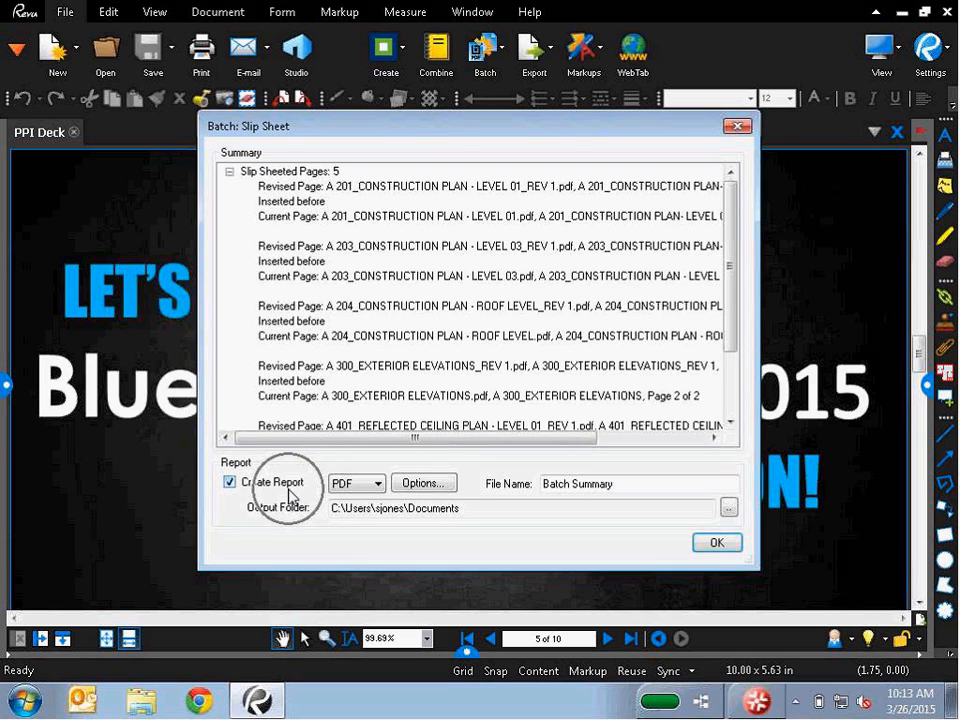
pyautogui.click(714, 542)
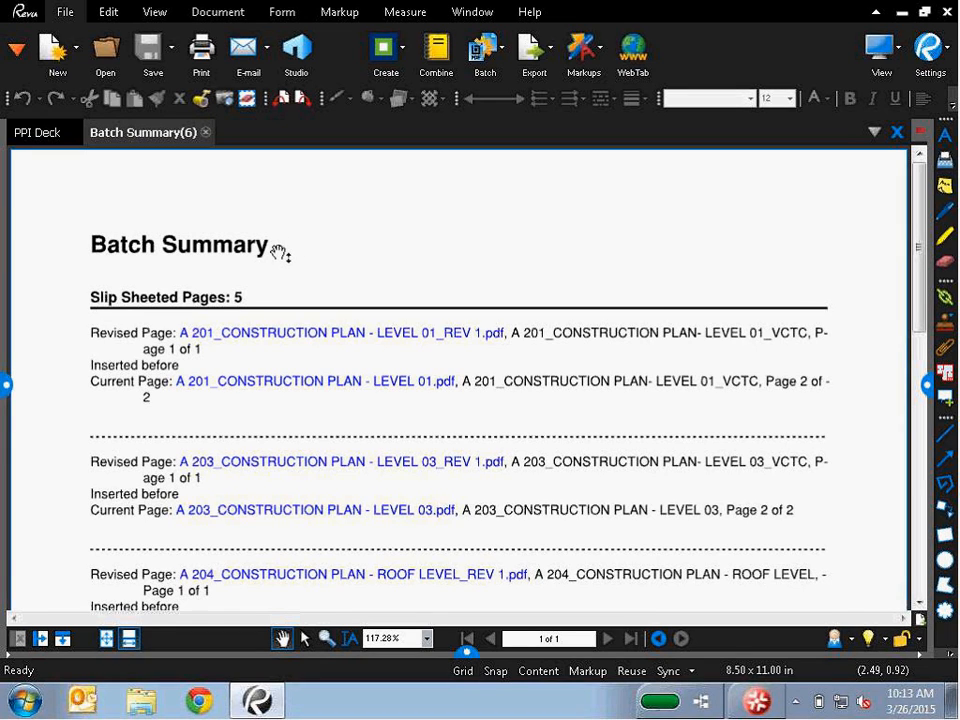
# - Open both the revised and the current A 201 Construction Plan - Level 01 files from the batch summary links
pyautogui.click(305, 342)
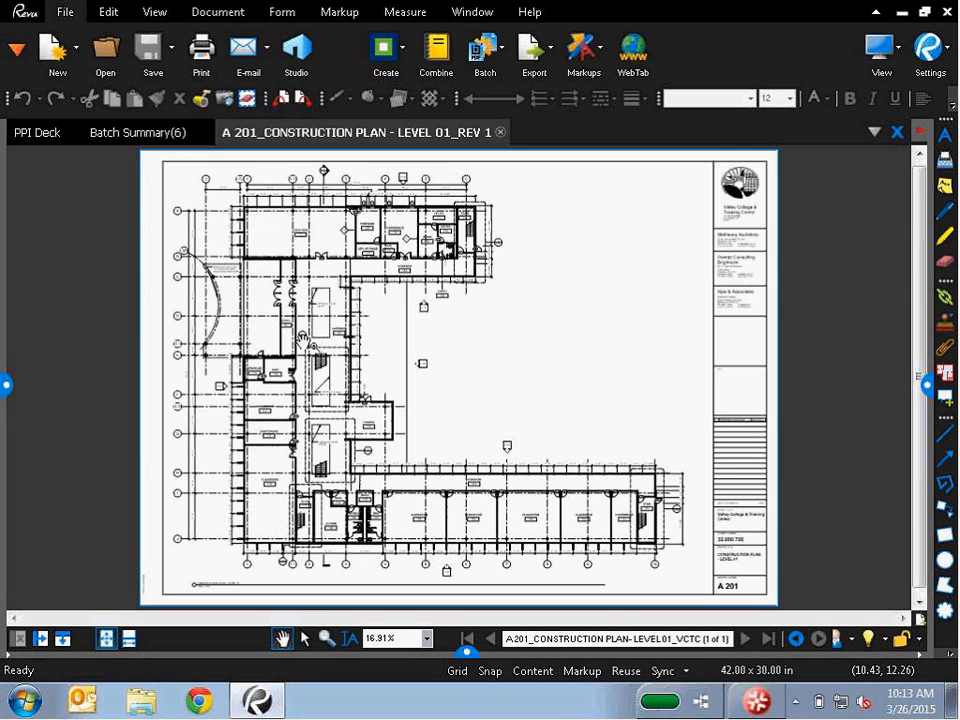
pyautogui.click(171, 133)
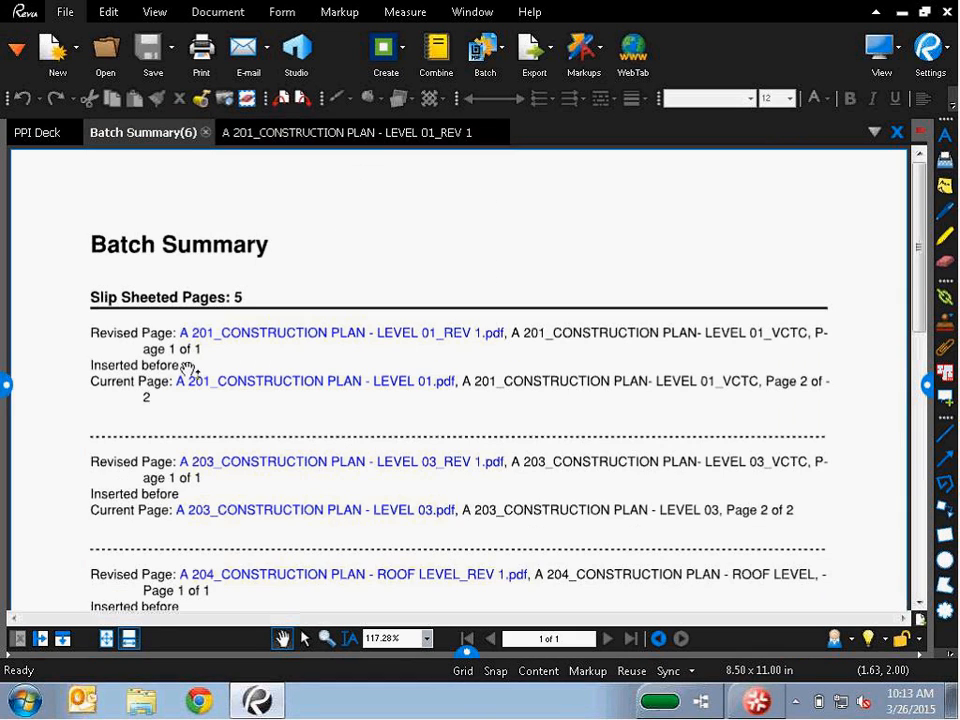
pyautogui.click(241, 389)
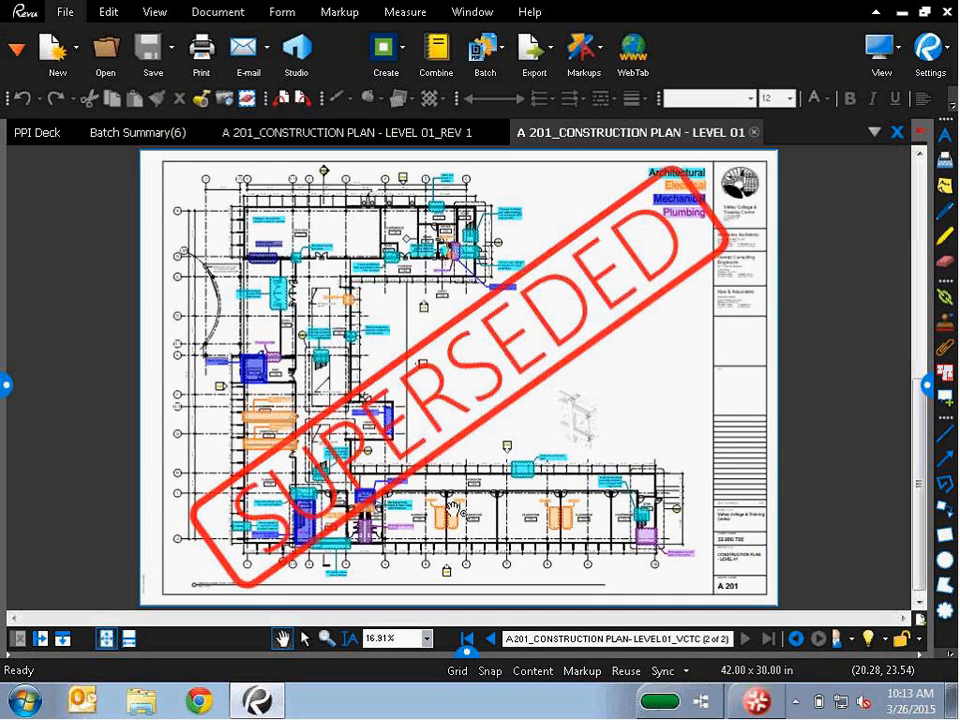
# - Go to the inserted revised page, page 1, of A 201_CONSTRUCTION PLAN - LEVEL 01
pyautogui.click(5, 388)
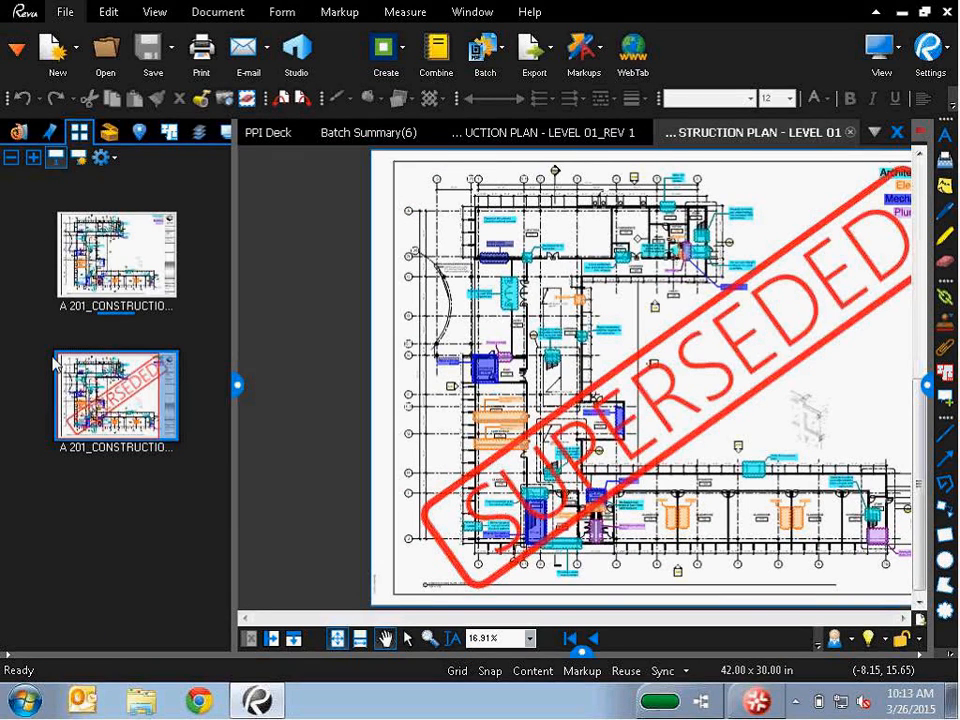
pyautogui.click(116, 262)
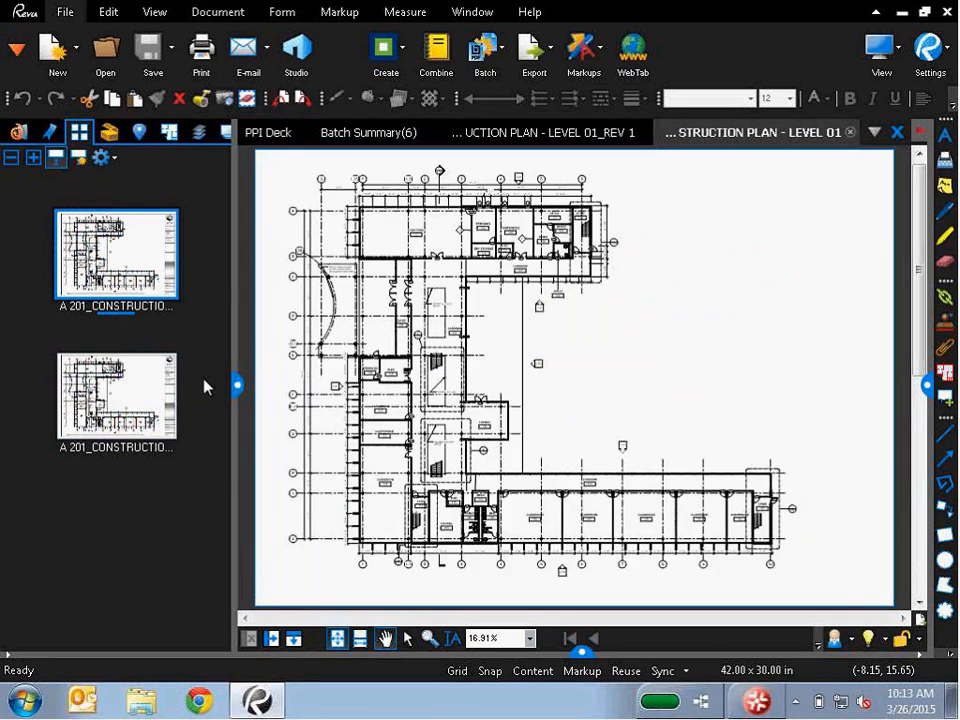
pyautogui.click(237, 384)
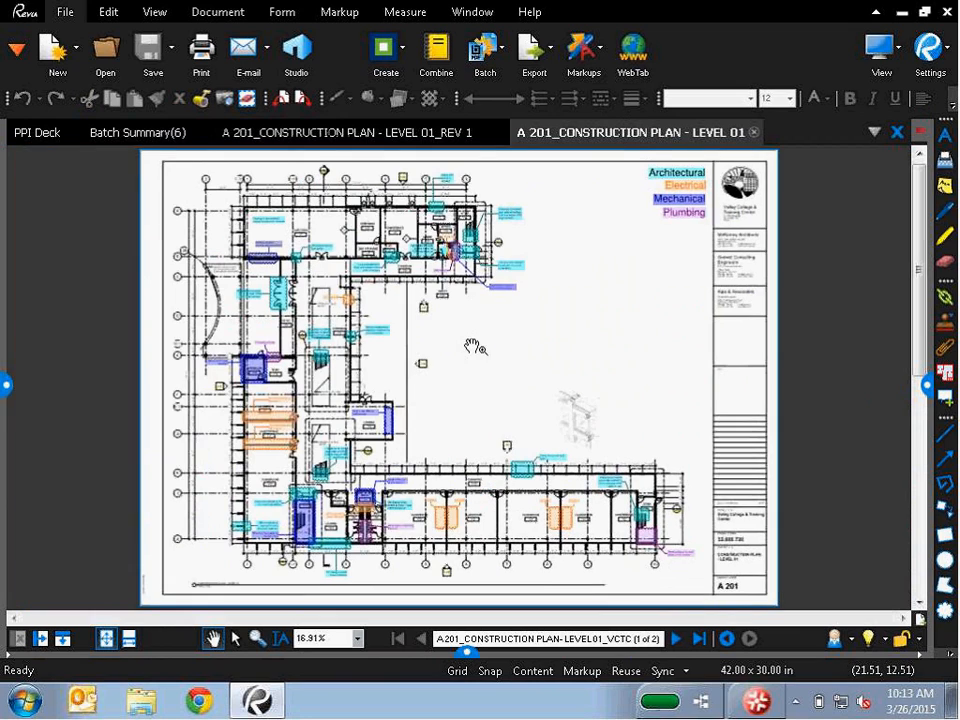
# - Examine the copied markups around Office 127 and Stair 130 on the revised page, and view the document's markups list
pyautogui.scroll(5, 408, 203)
pyautogui.moveTo(408, 203); pyautogui.dragTo(316, 283)
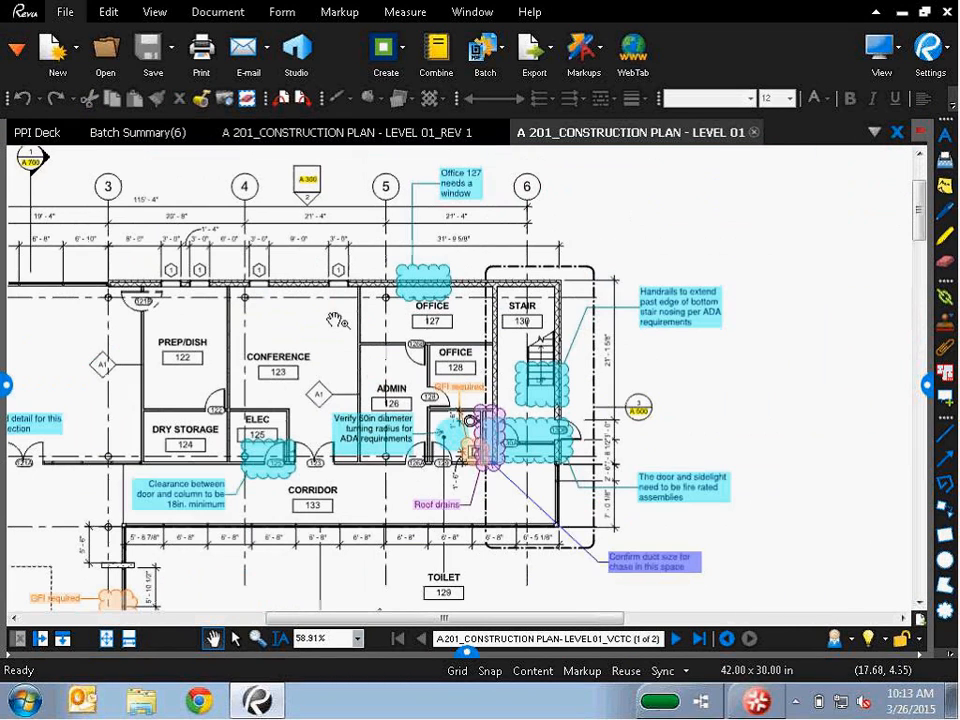
pyautogui.click(467, 656)
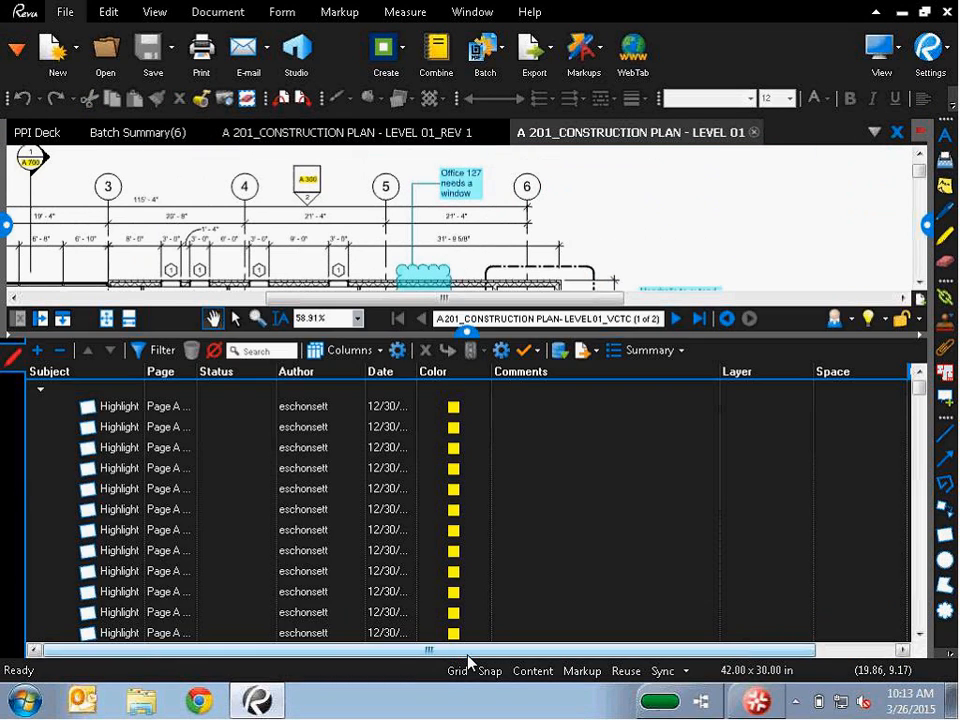
pyautogui.click(467, 335)
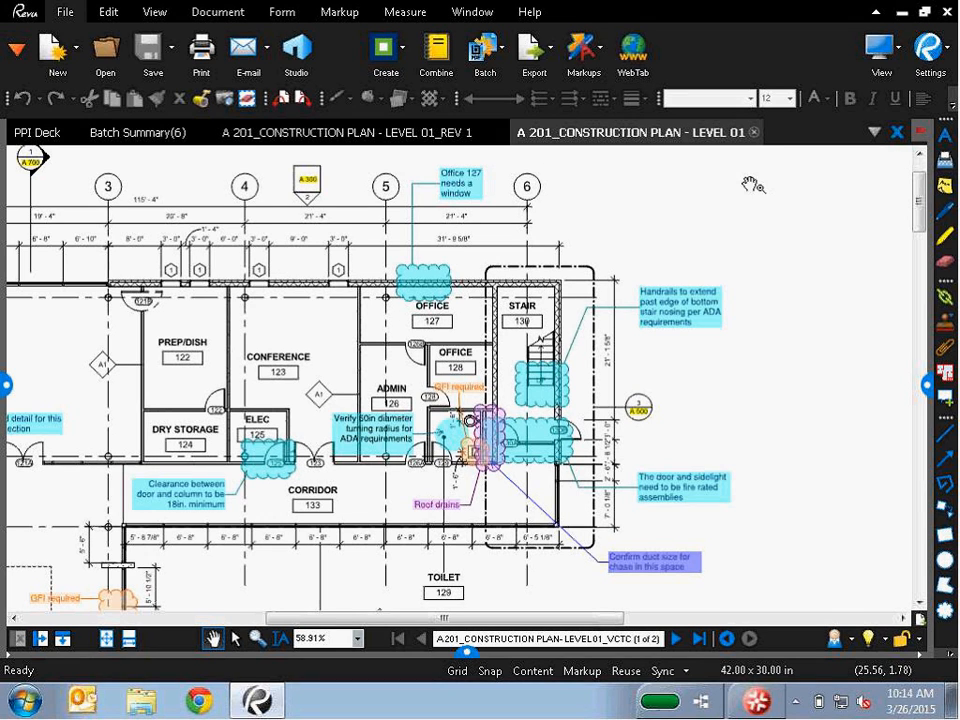
# - Close both A 201 Construction Plan - Level 01 files and the slip sheet batch summary
pyautogui.click(755, 132)
pyautogui.click(440, 141)
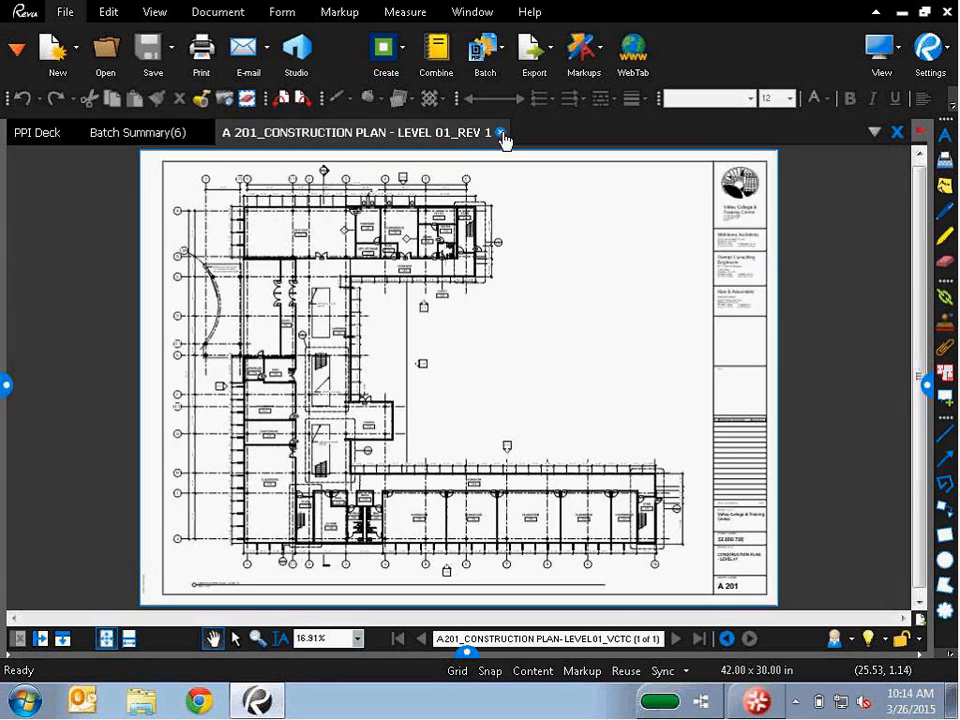
pyautogui.click(500, 133)
pyautogui.click(206, 134)
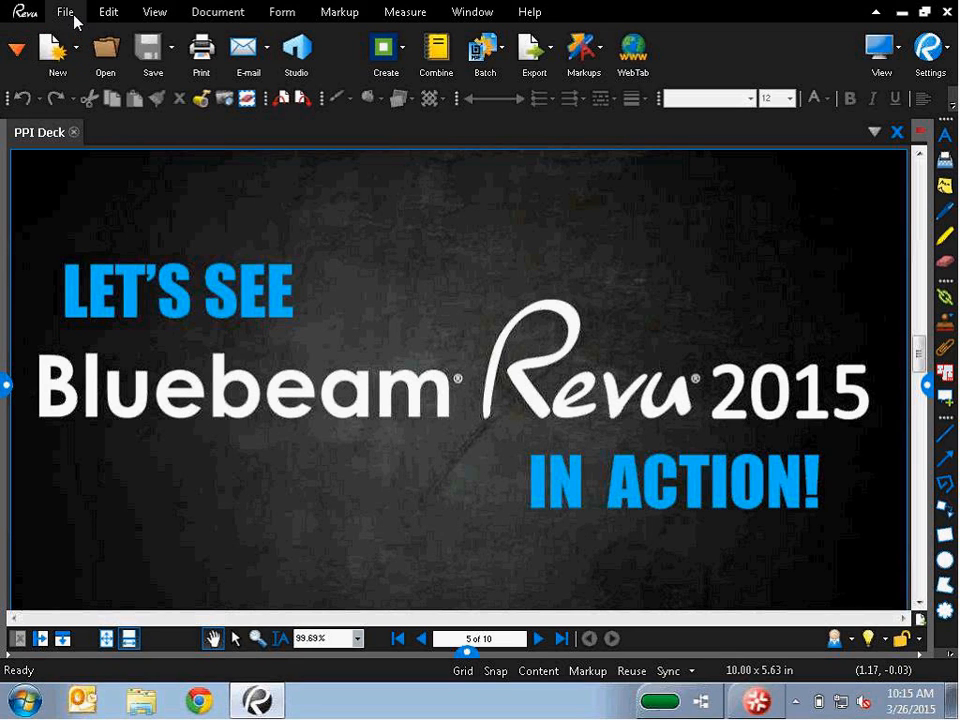
# - Start a batch Overlay Pages job and add all files from the Batch Overlay Pages Originals folder as current pages
pyautogui.click(498, 54)
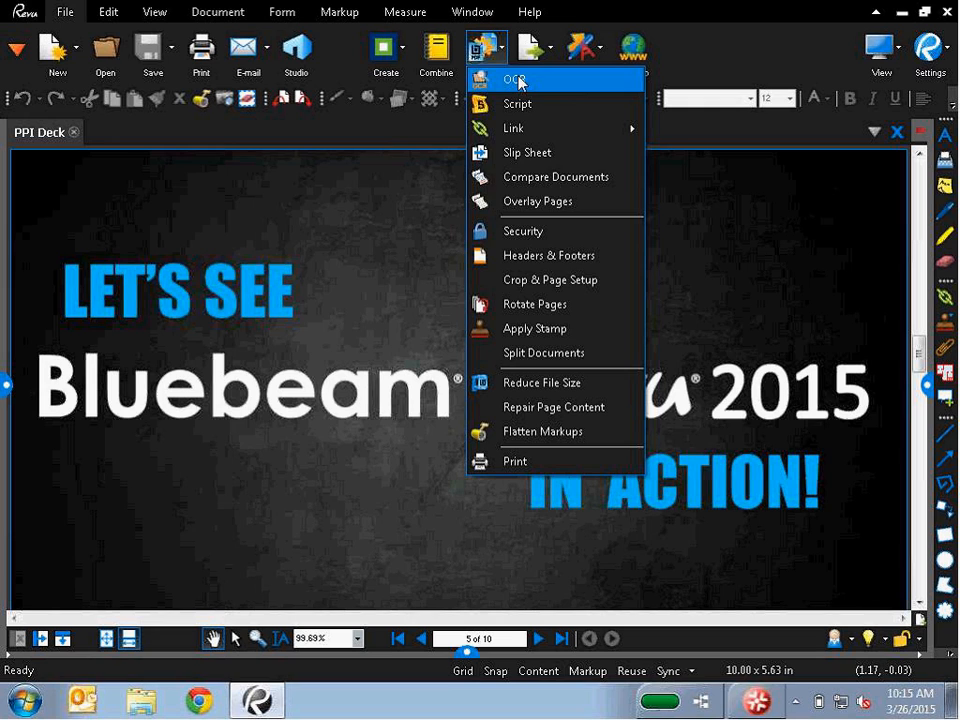
pyautogui.click(551, 205)
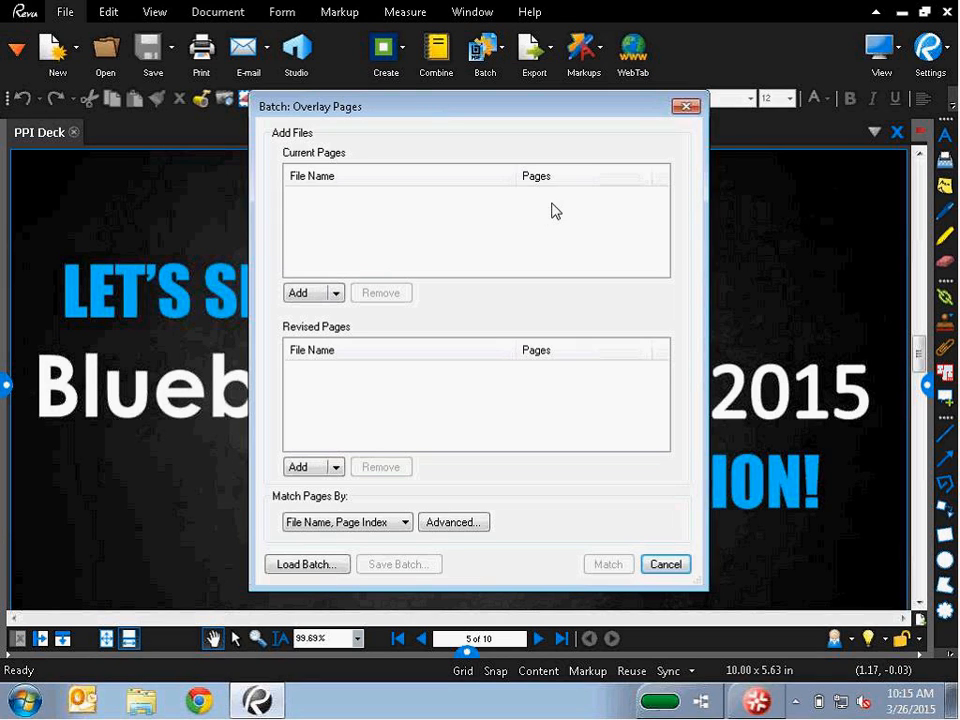
pyautogui.click(312, 296)
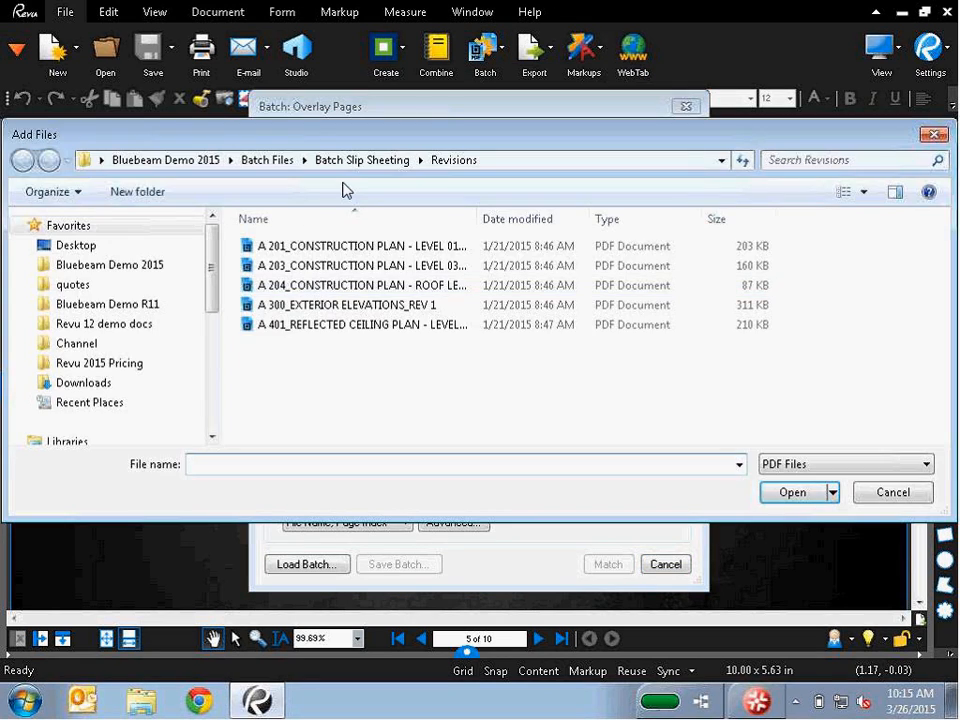
pyautogui.click(280, 161)
pyautogui.doubleClick(335, 266)
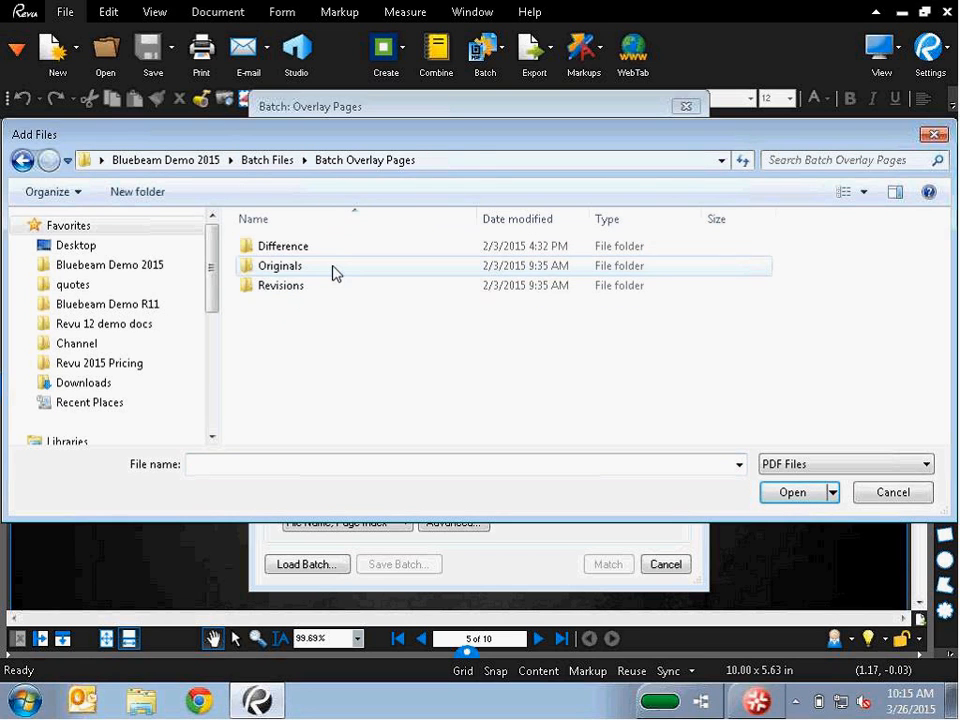
pyautogui.doubleClick(335, 266)
pyautogui.hotkey('ctrl', 'a')
pyautogui.press('Return')
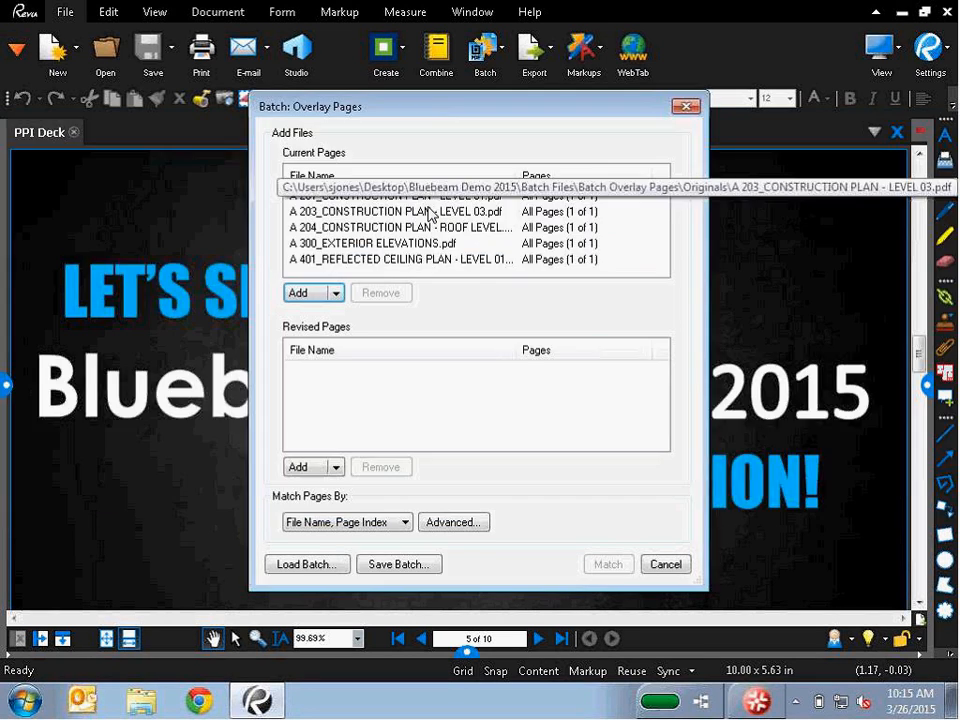
# - Add all files from the Batch Overlay Pages Revisions folder as the revised pages
pyautogui.click(316, 468)
pyautogui.click(353, 160)
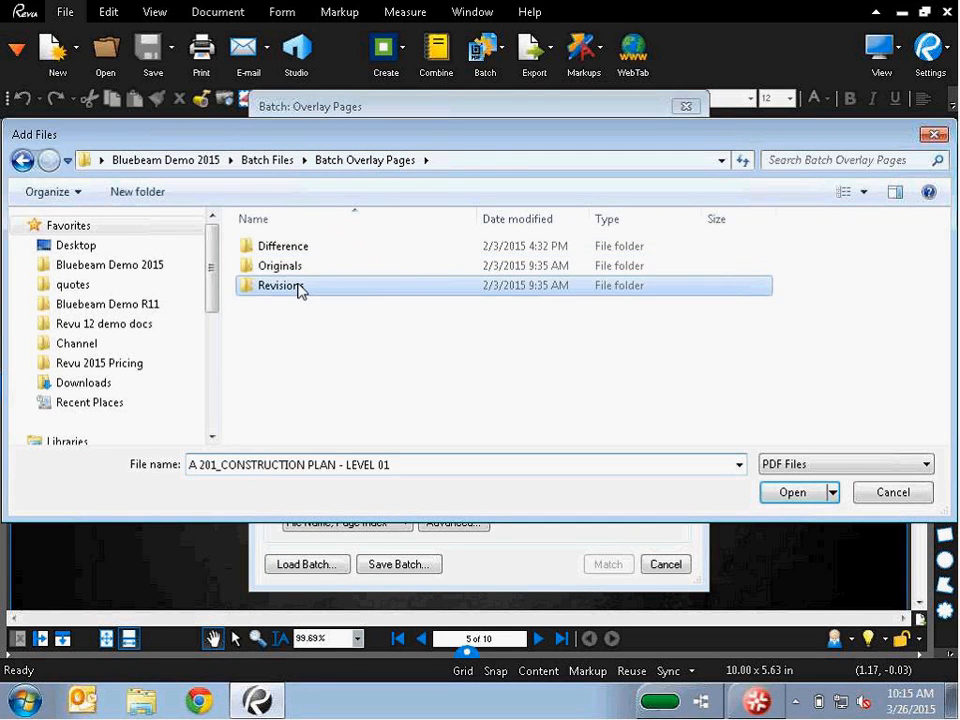
pyautogui.doubleClick(298, 288)
pyautogui.click(337, 290)
pyautogui.hotkey('ctrl', 'a')
pyautogui.press('Return')
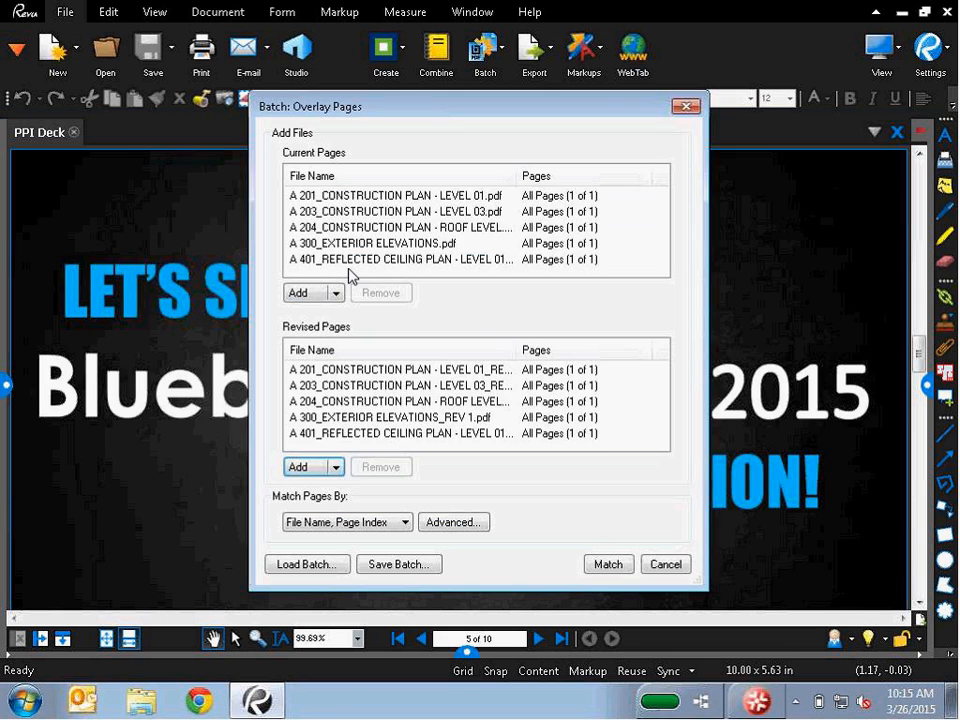
# - Match the current and revised pages by file name and page index, and run the overlay with red for the current pages
pyautogui.click(600, 566)
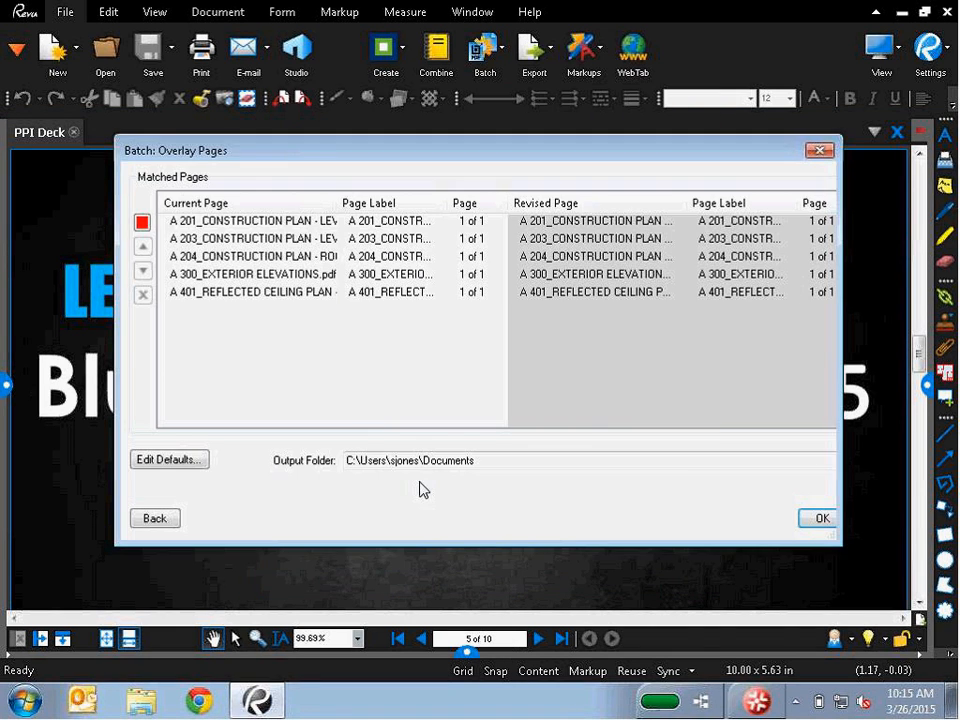
pyautogui.moveTo(118, 335); pyautogui.dragTo(56, 333)
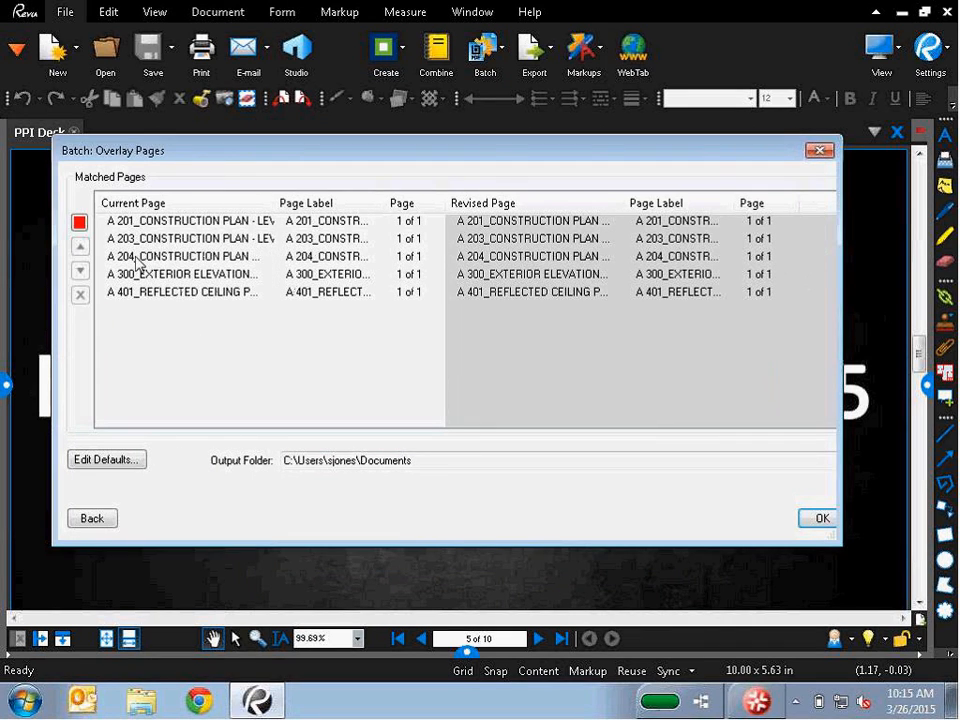
pyautogui.click(79, 222)
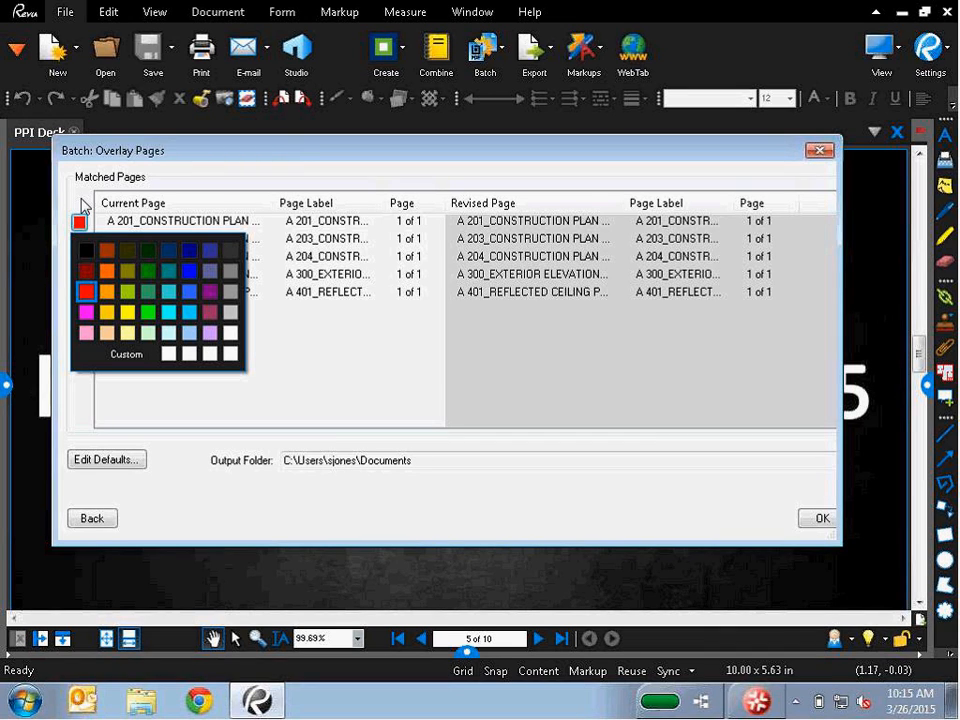
pyautogui.click(81, 206)
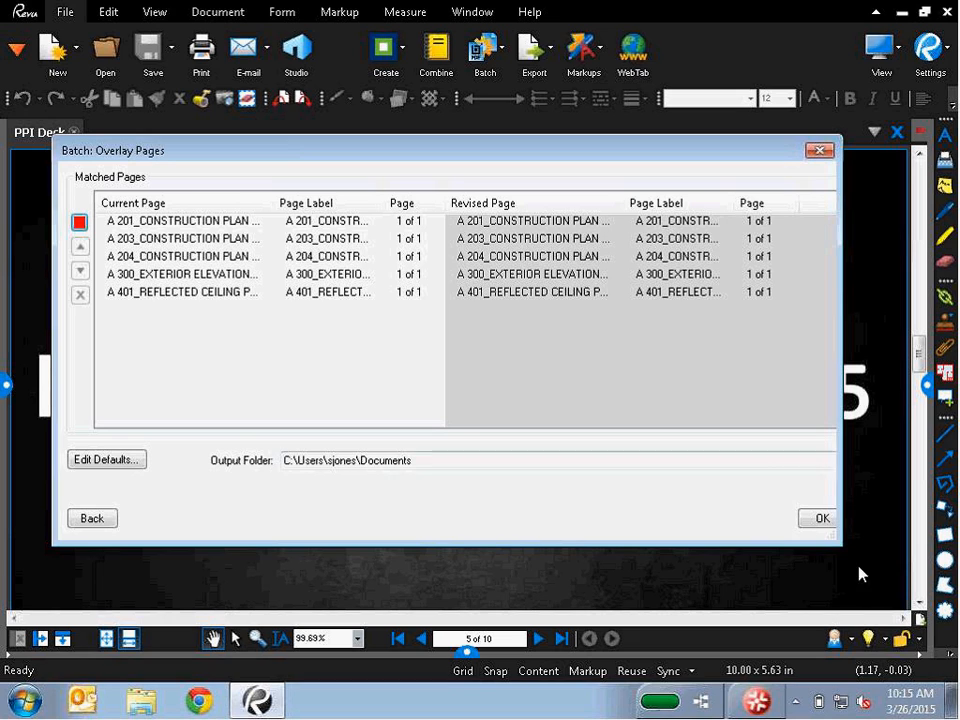
pyautogui.click(815, 519)
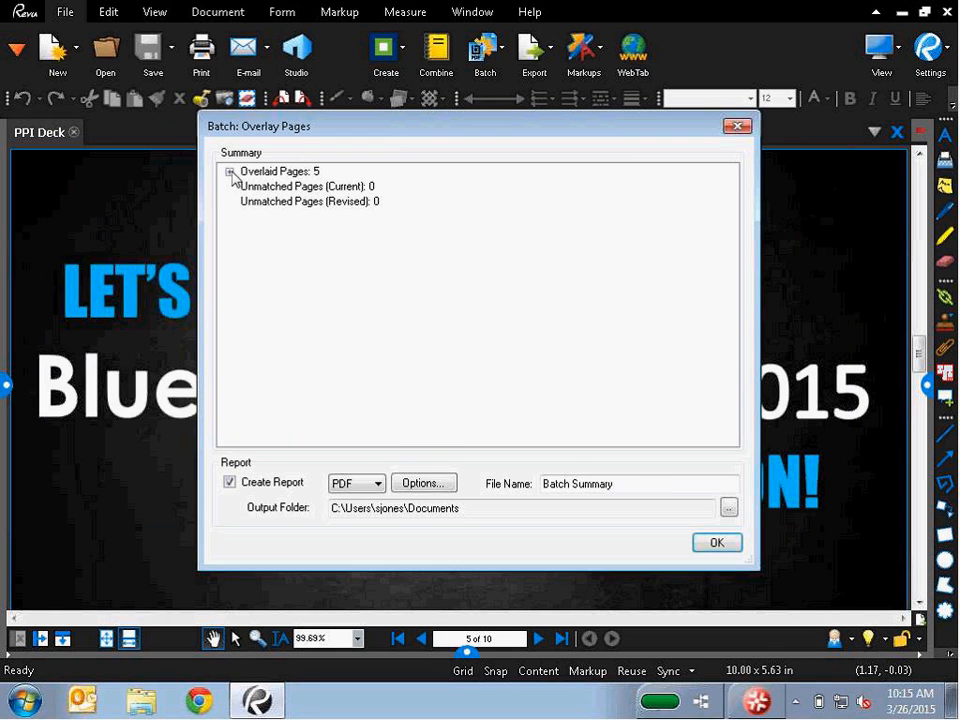
# - Review the overlaid pages in the summary and create the PDF report named Batch Summary
pyautogui.click(230, 173)
pyautogui.scroll(-5, 250, 240)
pyautogui.scroll(5, 255, 258)
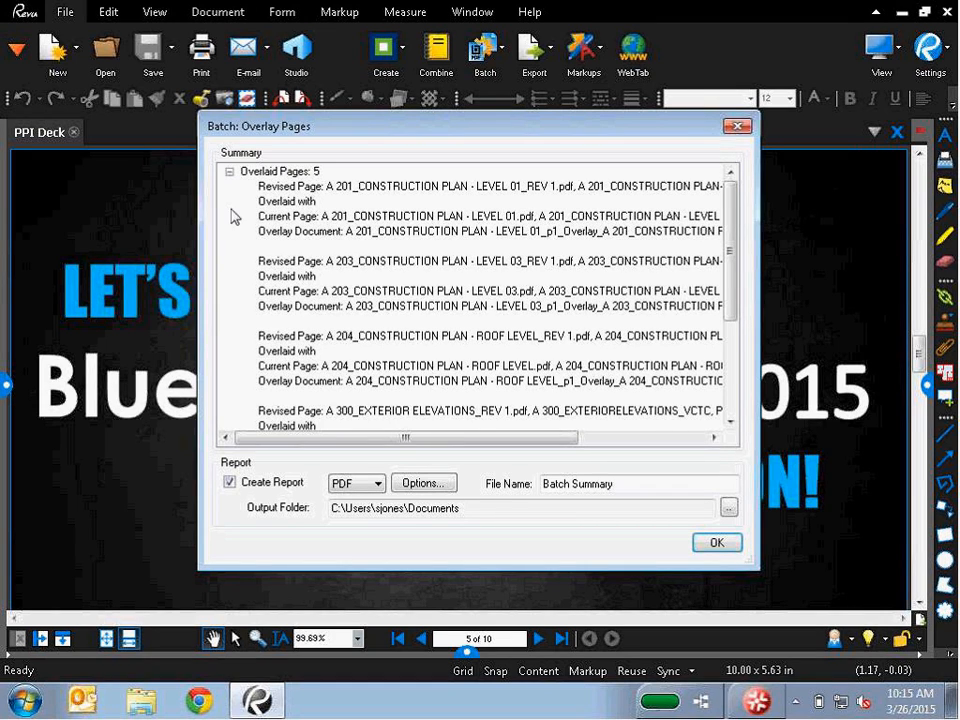
pyautogui.press('ctrl')
pyautogui.click(714, 542)
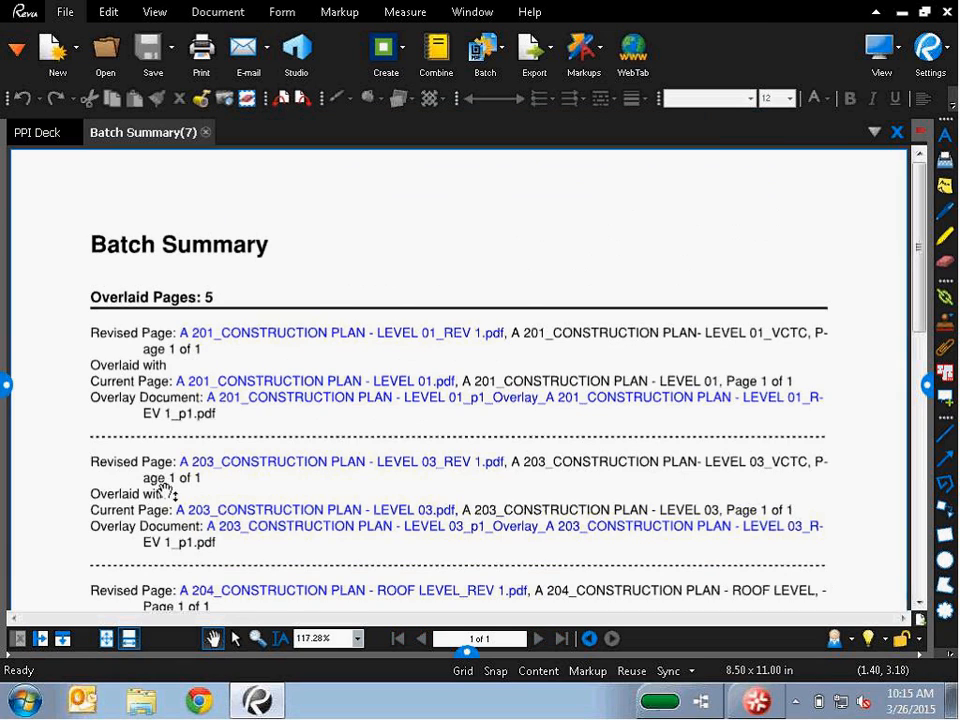
# - Open the revised, current and overlay documents for A 201 Construction Plan - Level 01 from the batch summary links
pyautogui.click(318, 336)
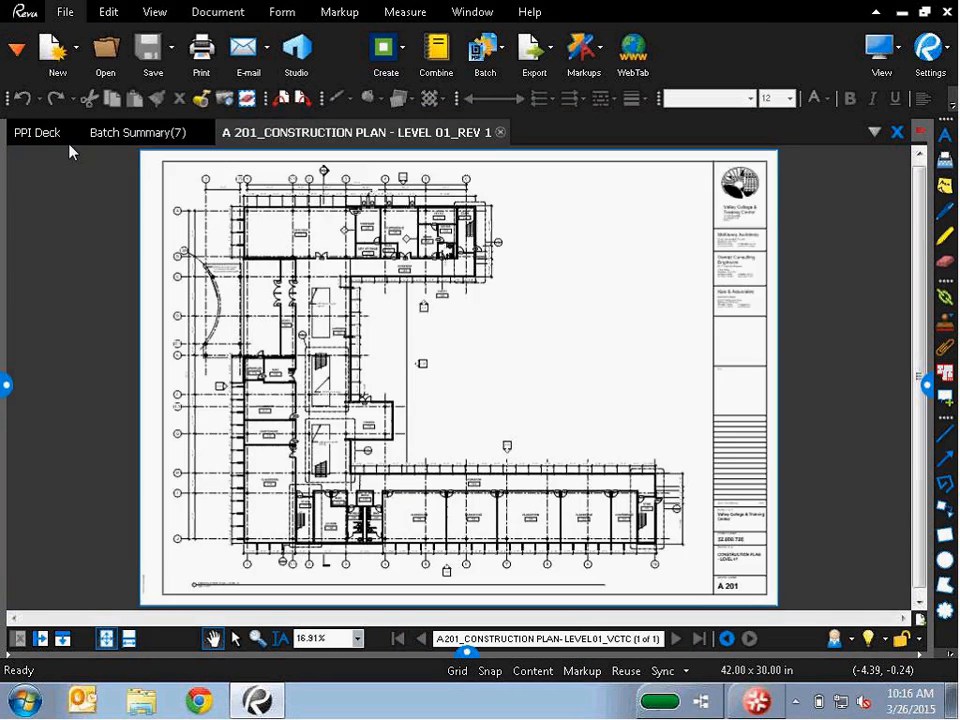
pyautogui.click(131, 136)
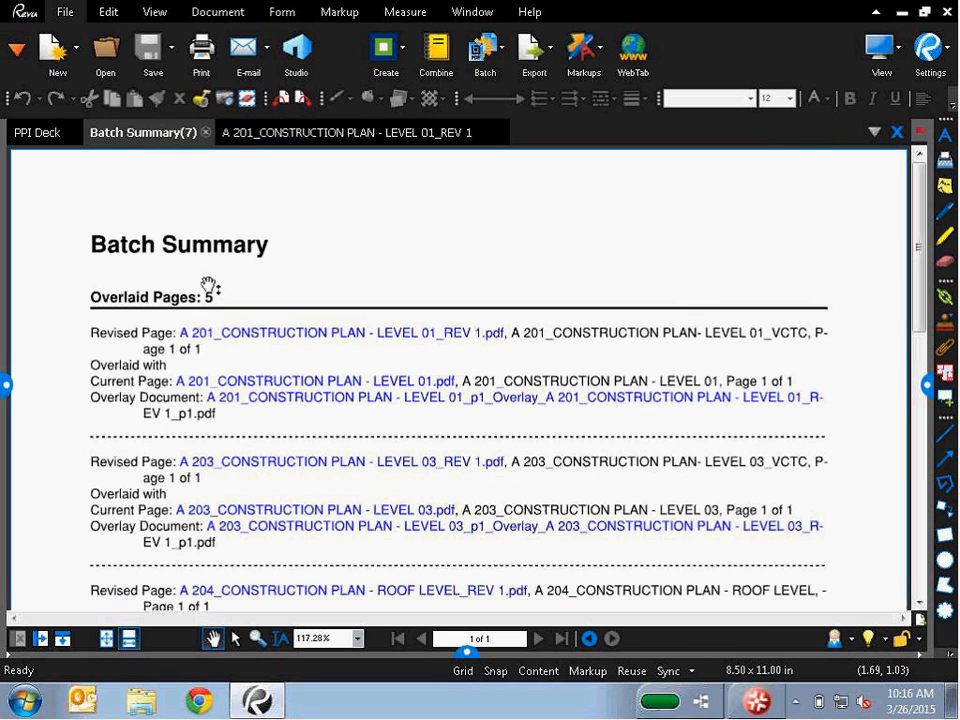
pyautogui.click(272, 382)
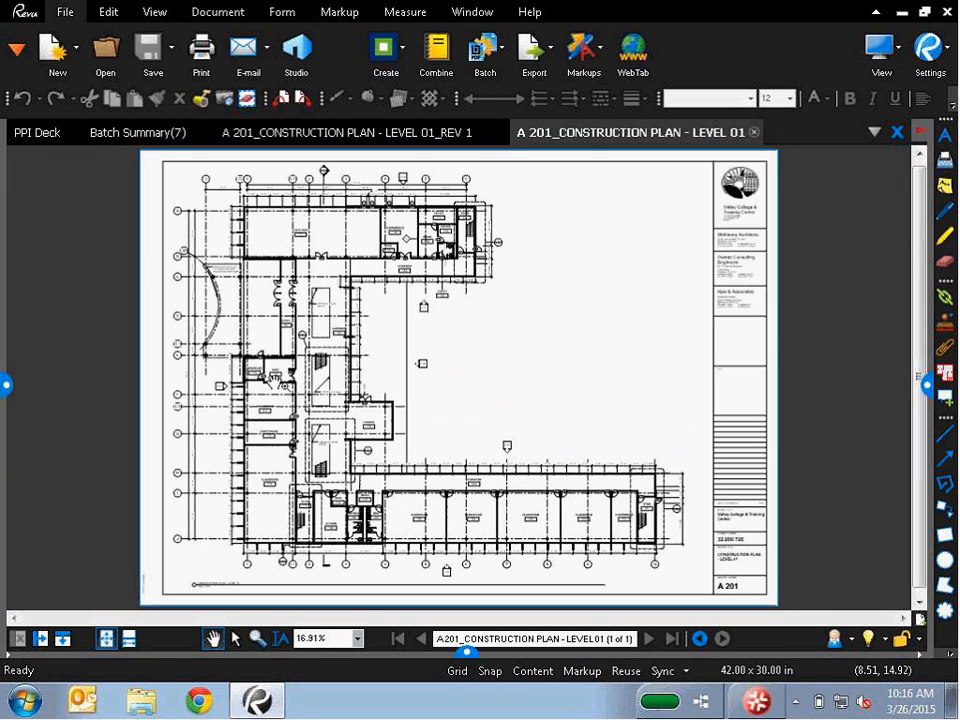
pyautogui.click(148, 134)
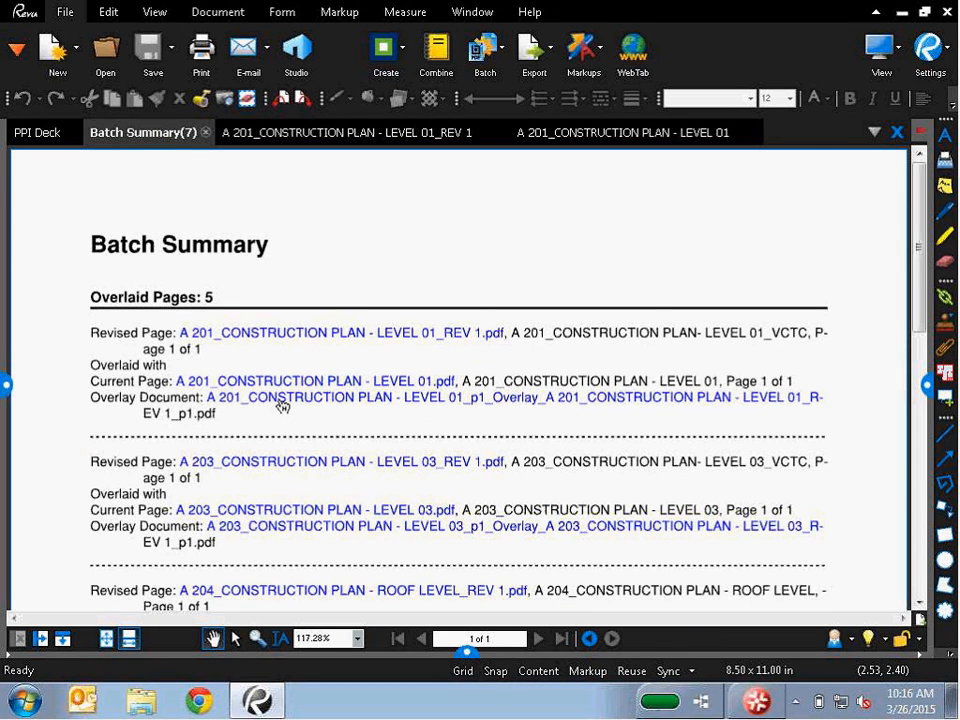
pyautogui.click(281, 403)
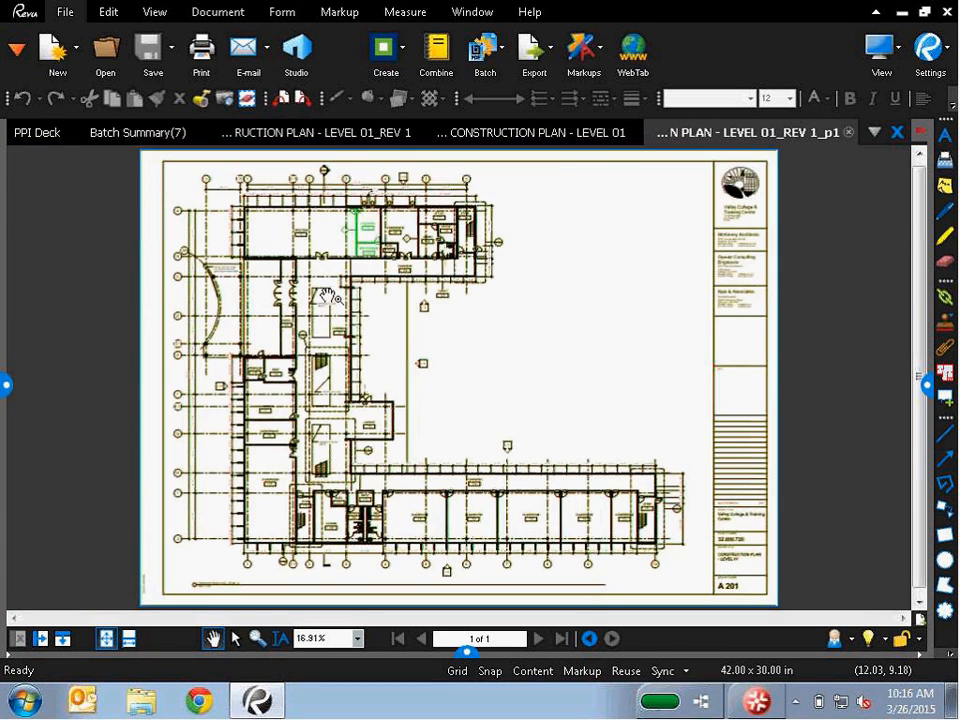
# - Examine the overlay around Prep/Dish 122 and Dry Storage 124, switching each A 201 layer off and back on to compare the versions
pyautogui.scroll(6, 330, 215)
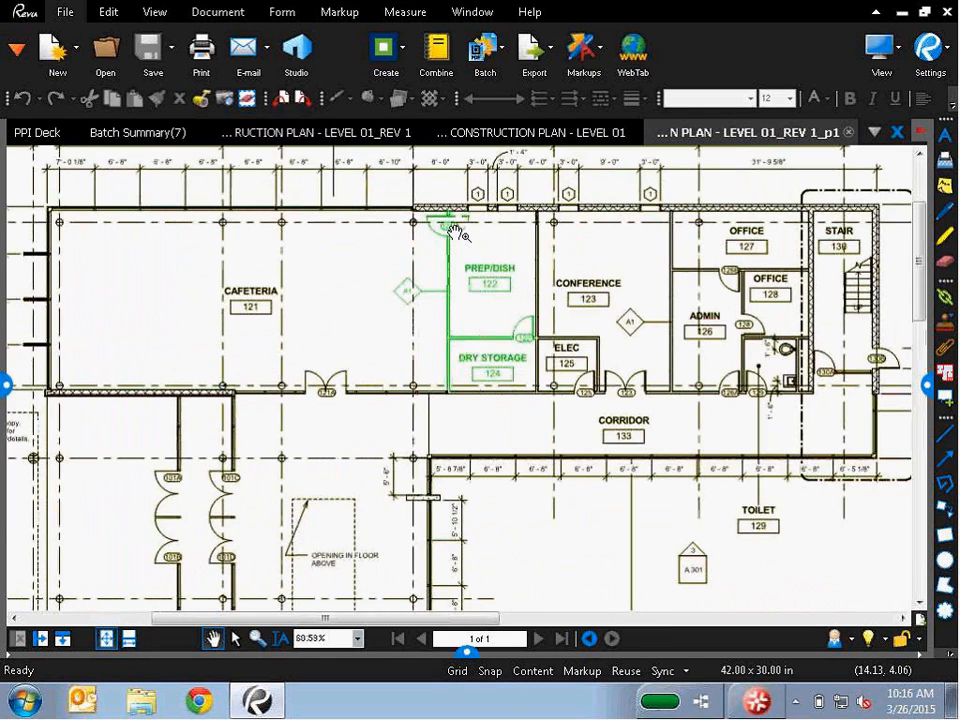
pyautogui.moveTo(602, 257); pyautogui.dragTo(573, 281)
pyautogui.scroll(2, 573, 281)
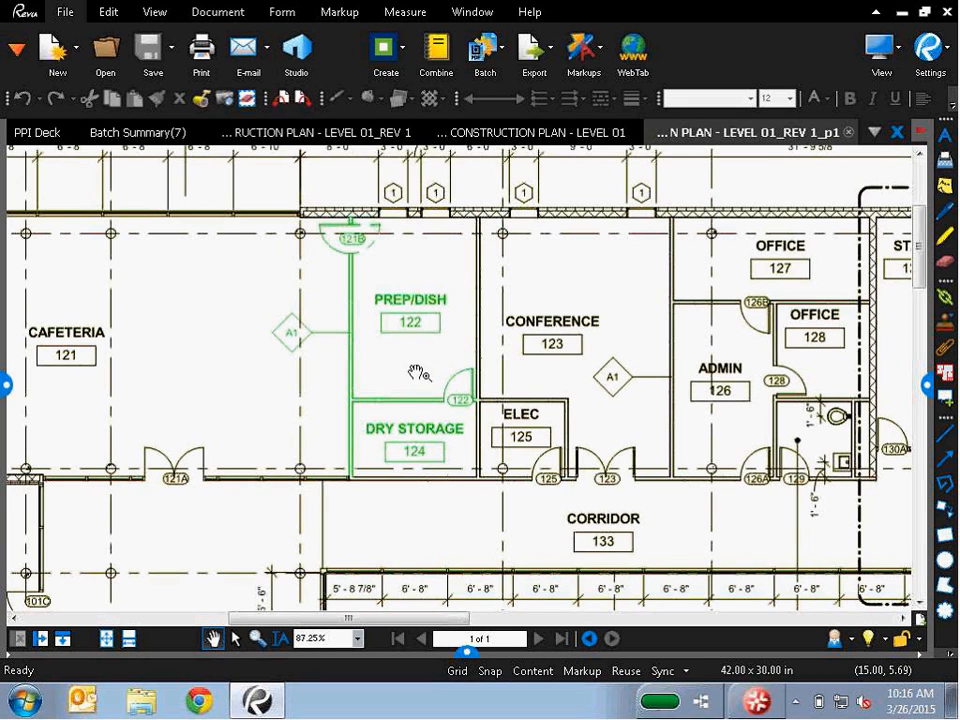
pyautogui.click(16, 48)
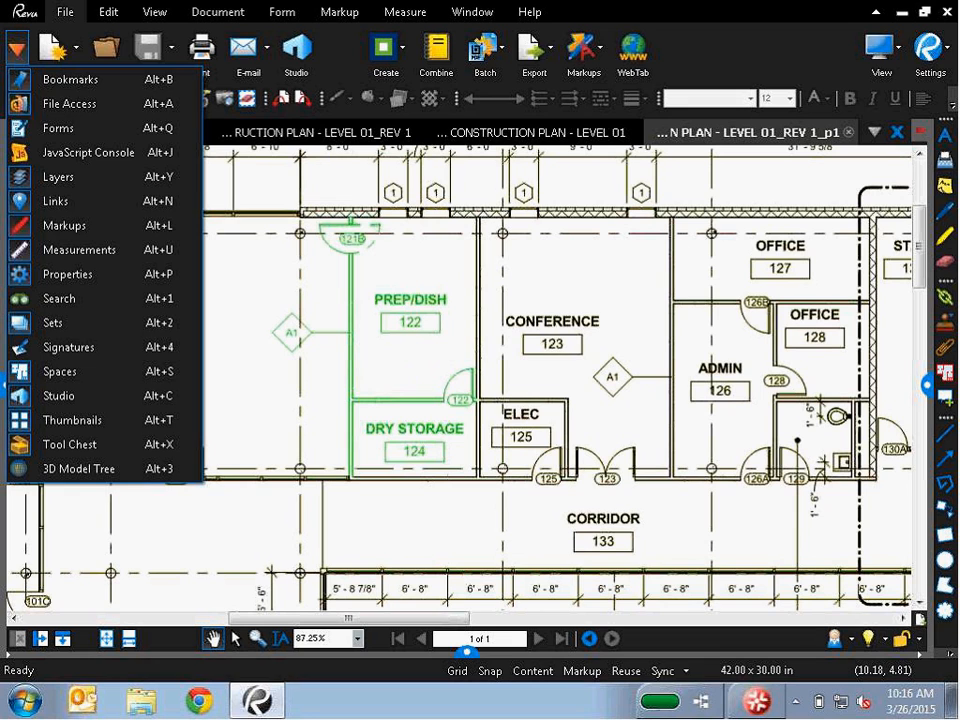
pyautogui.click(95, 189)
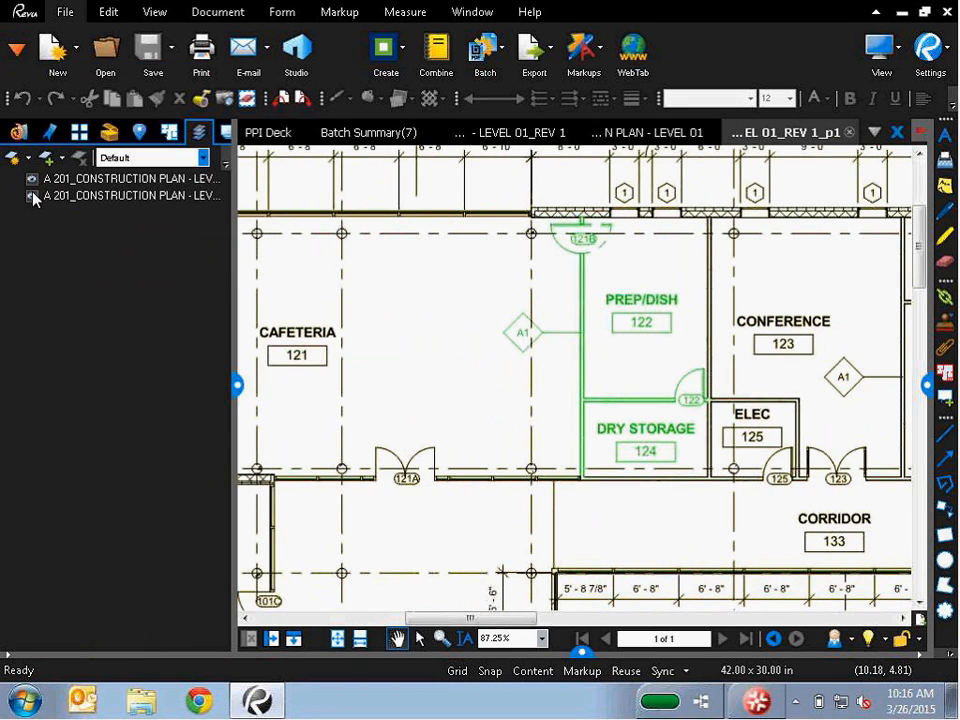
pyautogui.click(32, 197)
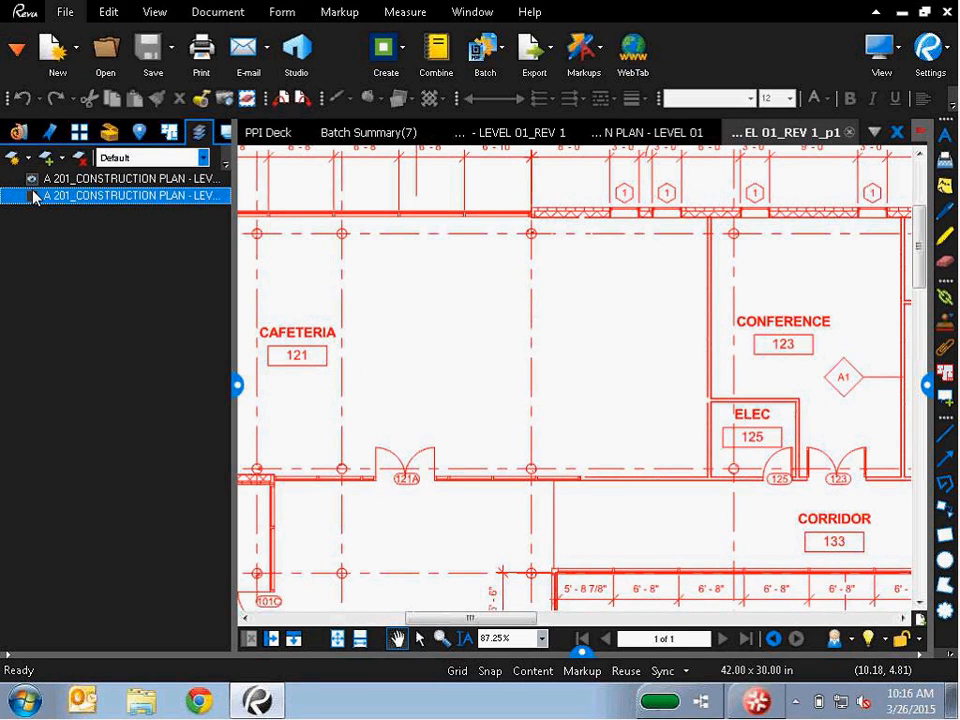
pyautogui.click(32, 196)
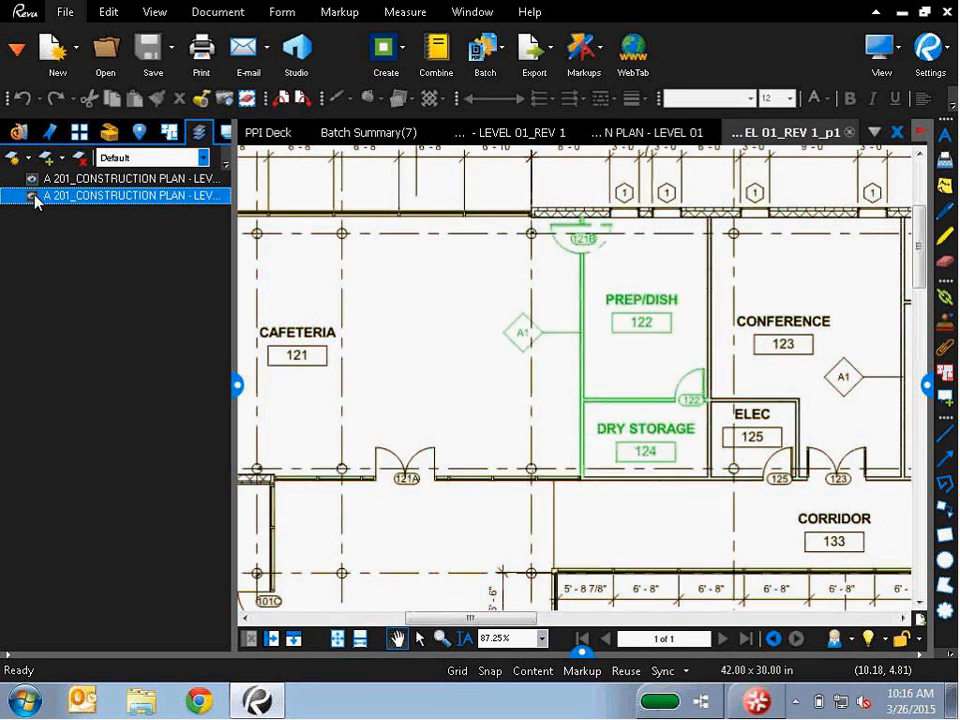
pyautogui.click(31, 181)
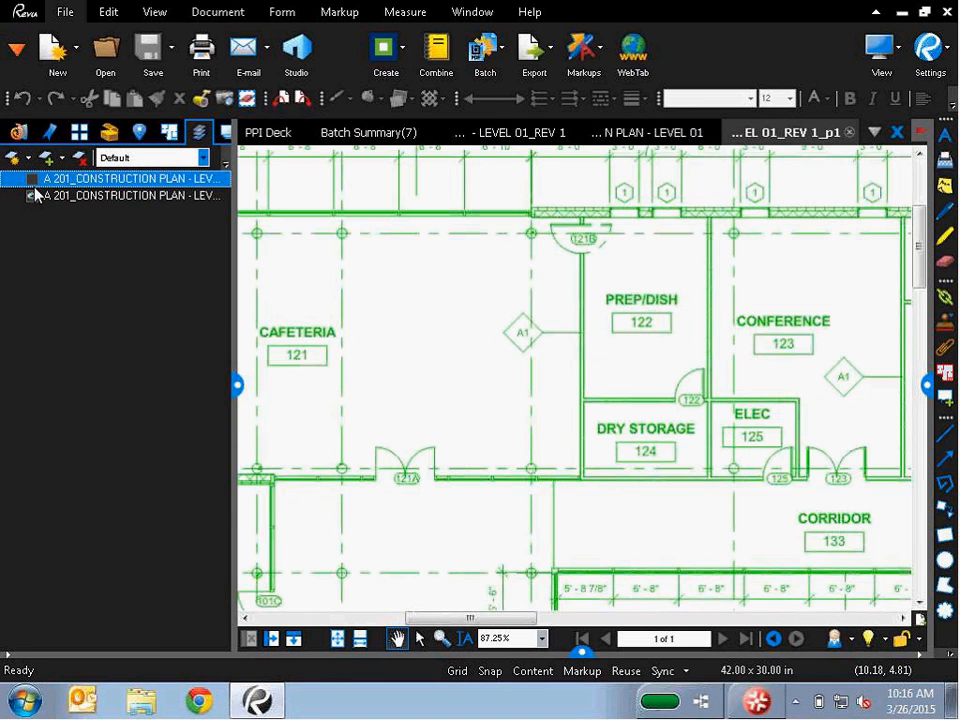
pyautogui.click(31, 196)
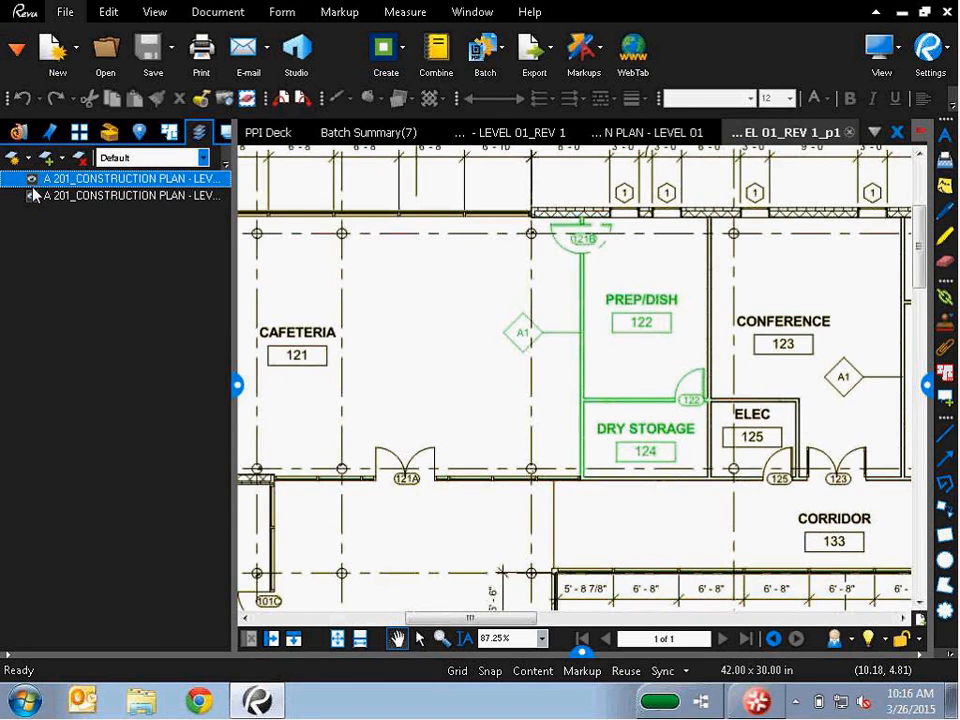
pyautogui.click(237, 384)
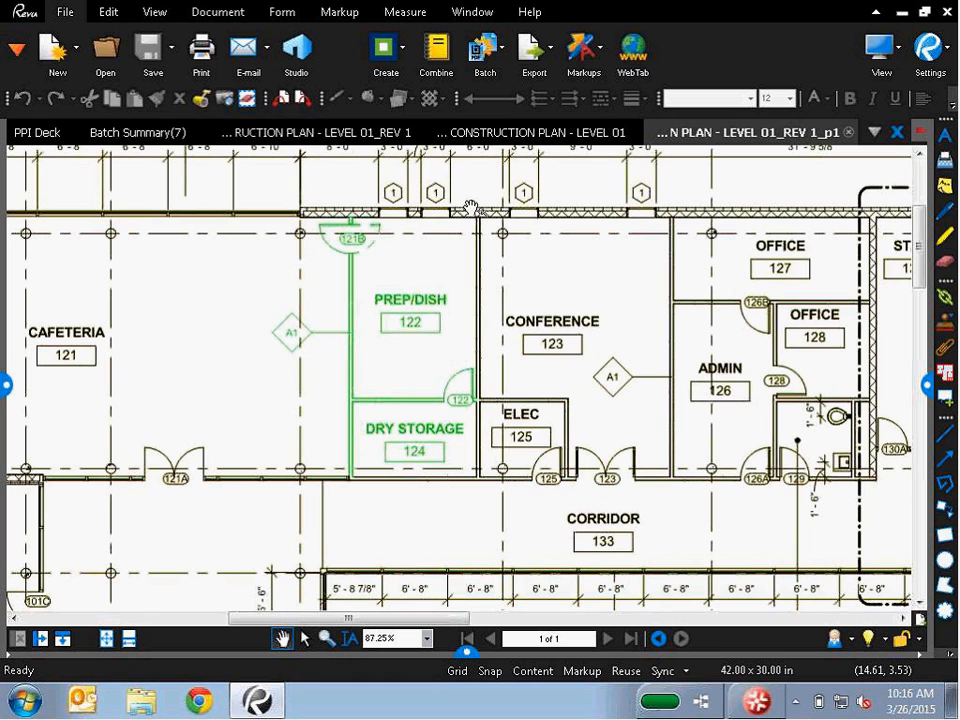
# - Close the overlay document, both A 201 Construction Plan - Level 01 files and the overlay batch summary
pyautogui.click(848, 132)
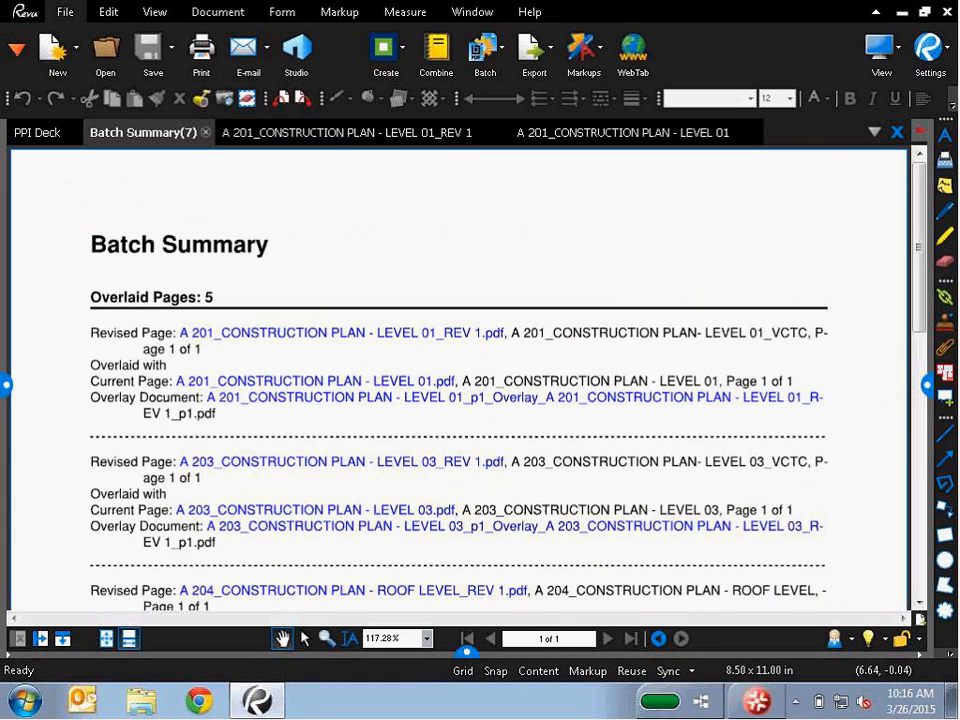
pyautogui.click(726, 136)
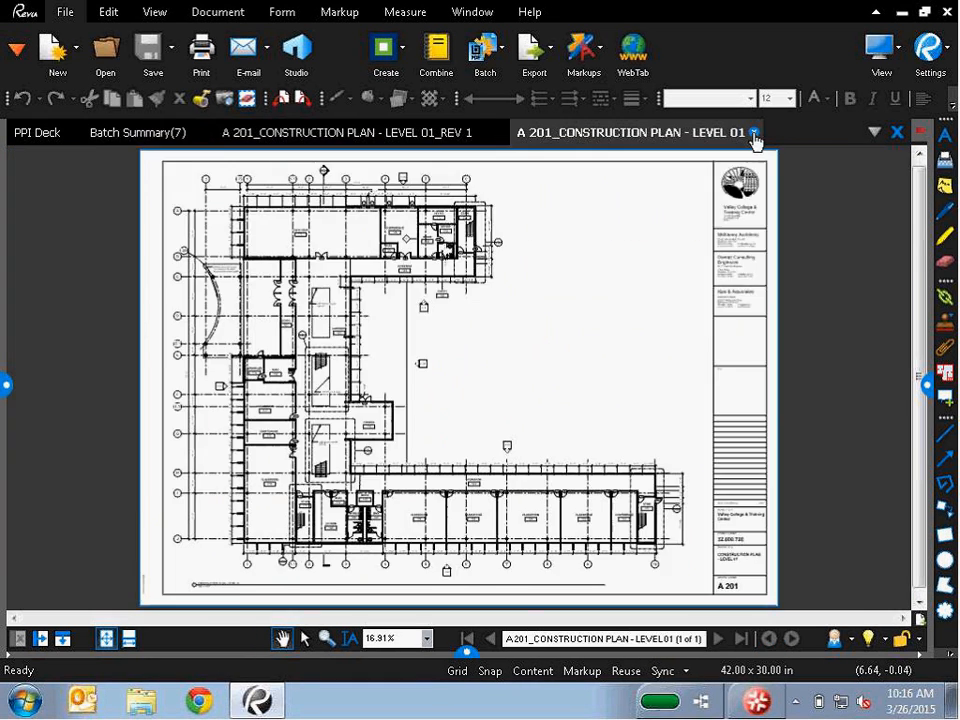
pyautogui.click(753, 132)
pyautogui.click(501, 132)
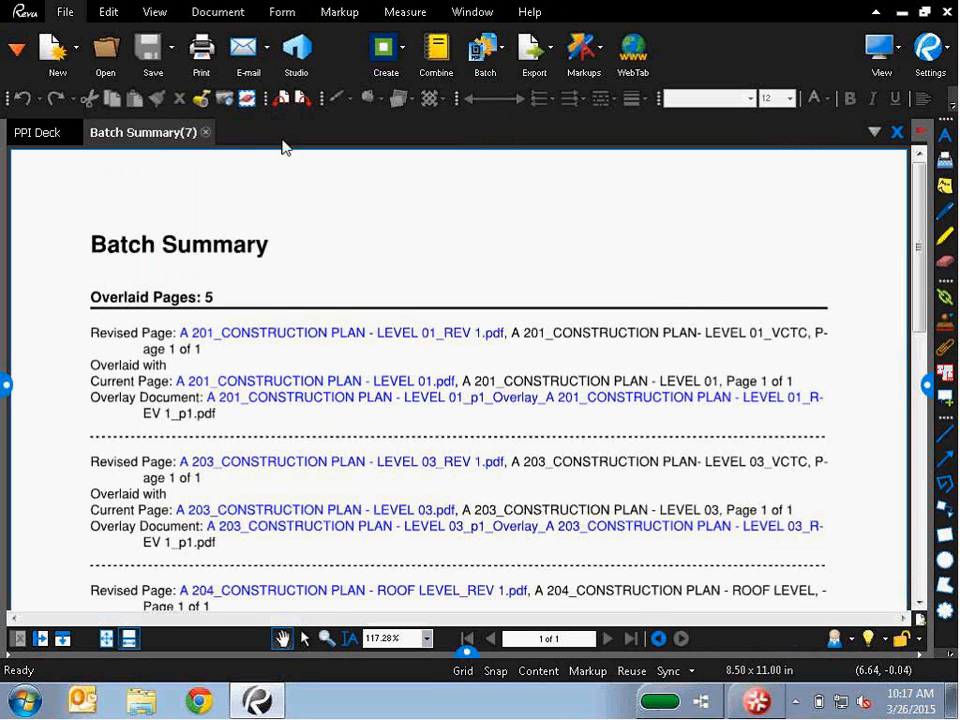
pyautogui.click(208, 132)
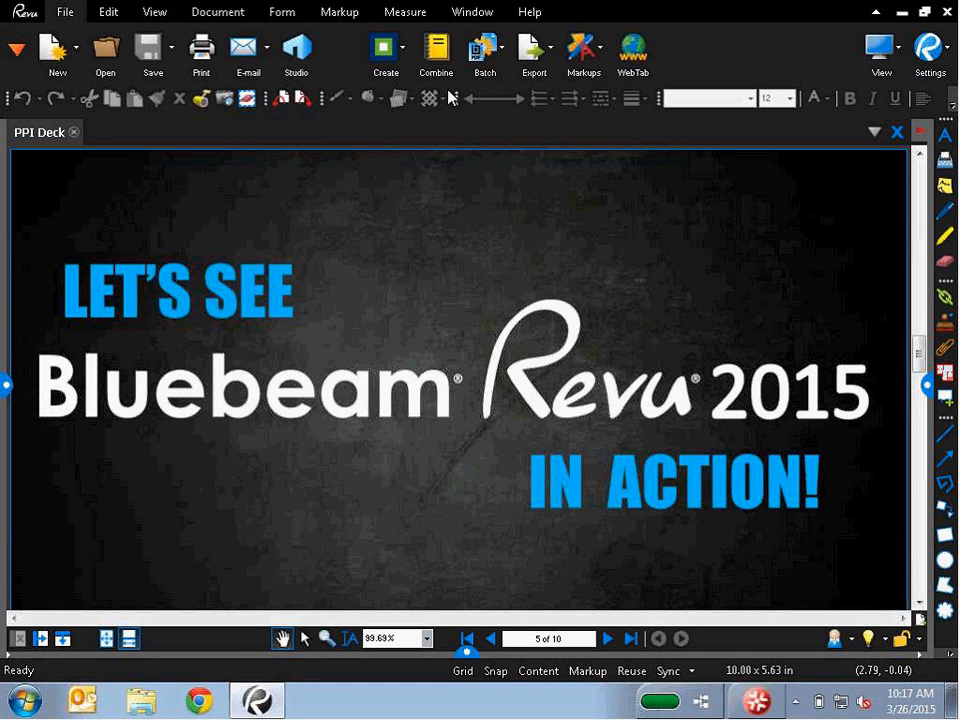
# - Start a batch document comparison and add all PDFs from the Batch Compare Originals folder as current pages
pyautogui.click(484, 55)
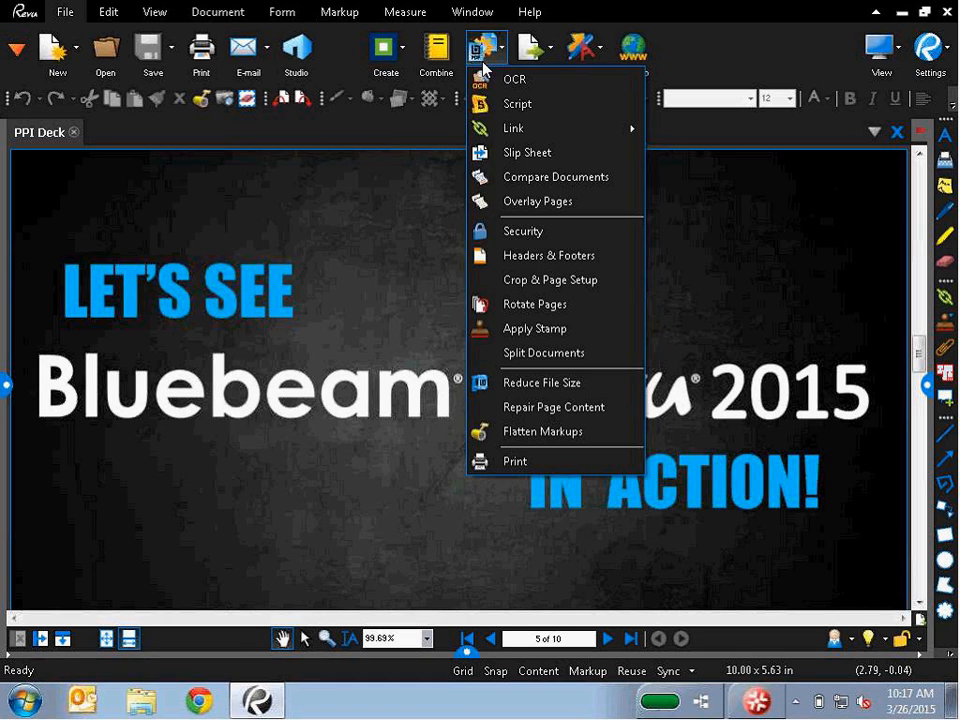
pyautogui.click(557, 184)
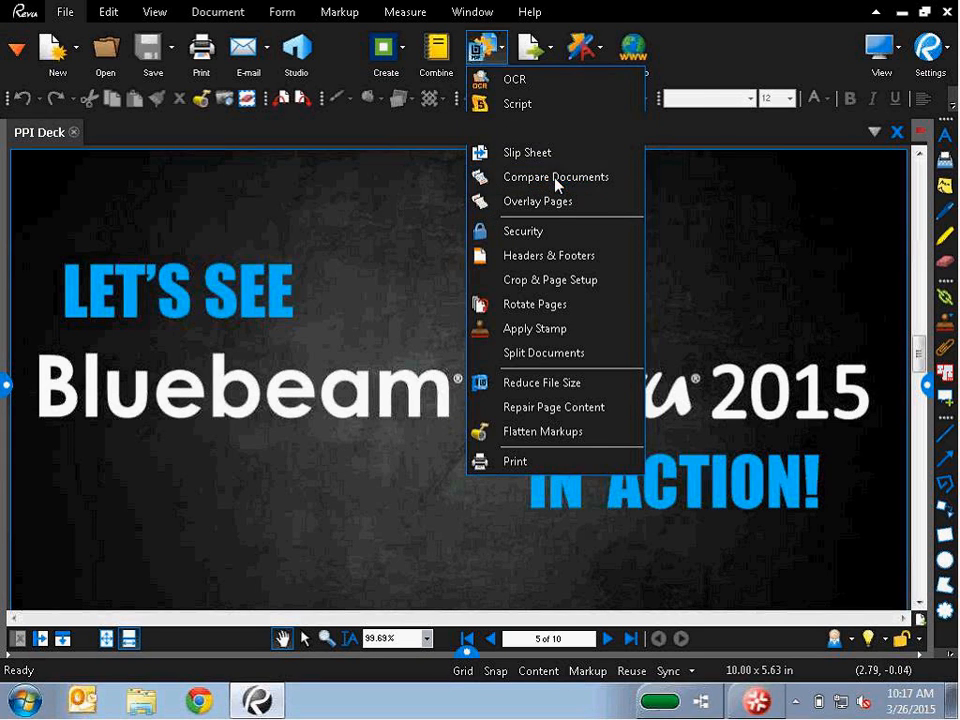
pyautogui.click(313, 297)
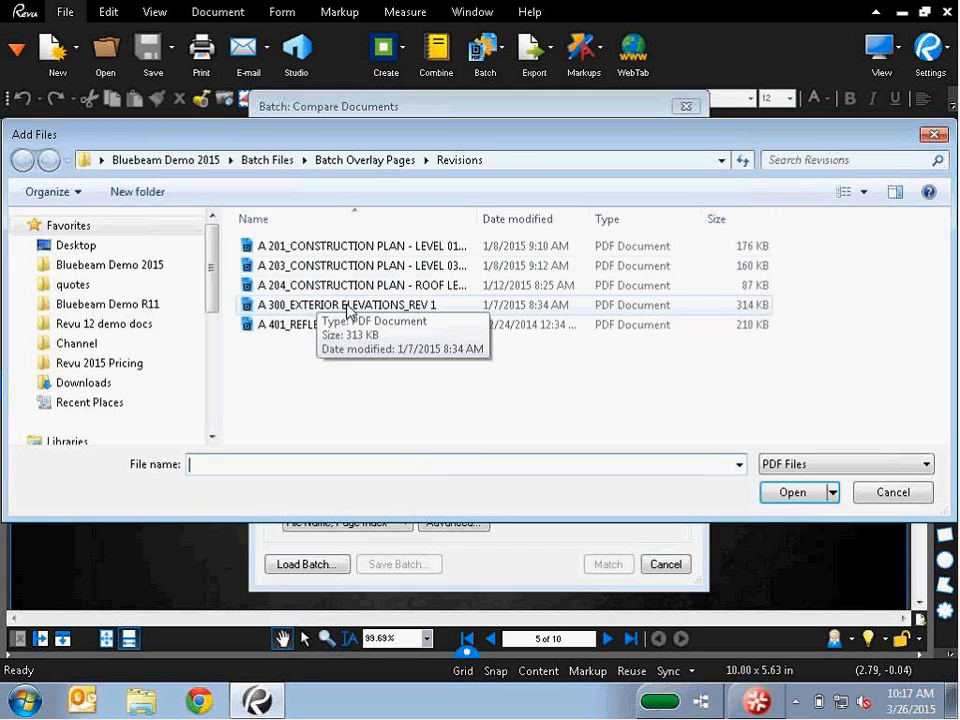
pyautogui.click(283, 167)
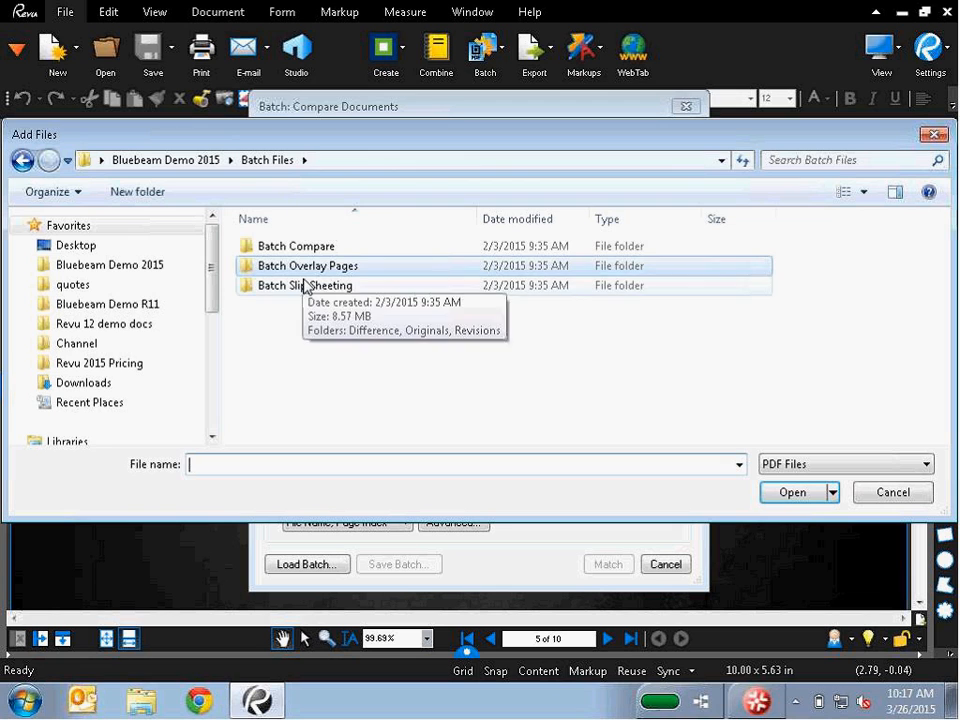
pyautogui.doubleClick(300, 249)
pyautogui.doubleClick(300, 266)
pyautogui.click(308, 267)
pyautogui.hotkey('ctrl', 'a')
pyautogui.press('Return')
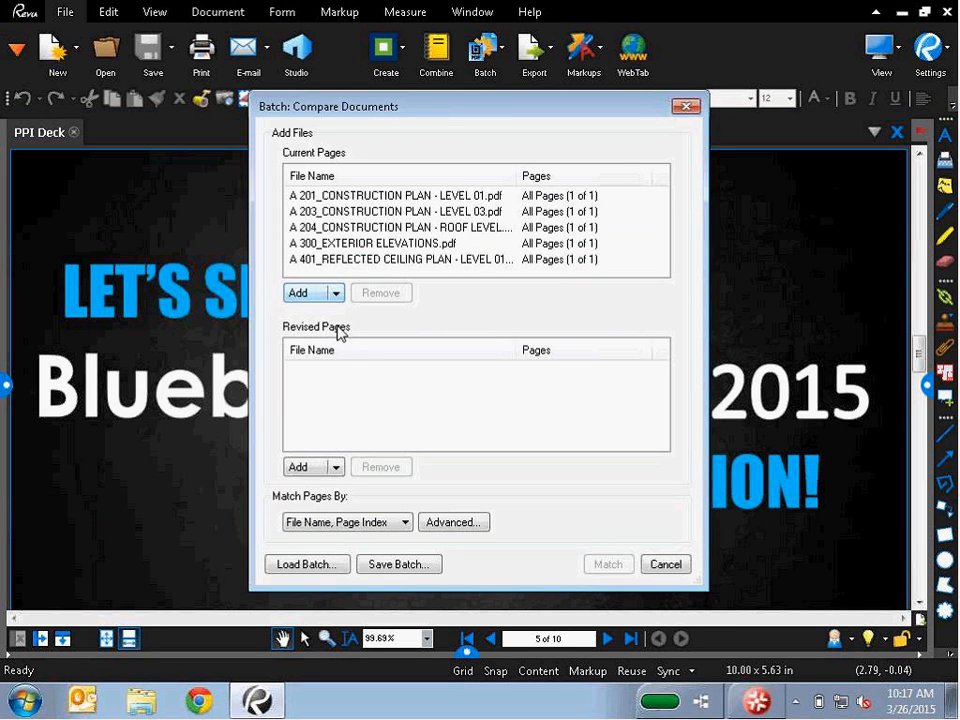
# - Add all PDFs from the Batch Compare Revisions folder as the revised pages of the comparison
pyautogui.click(299, 469)
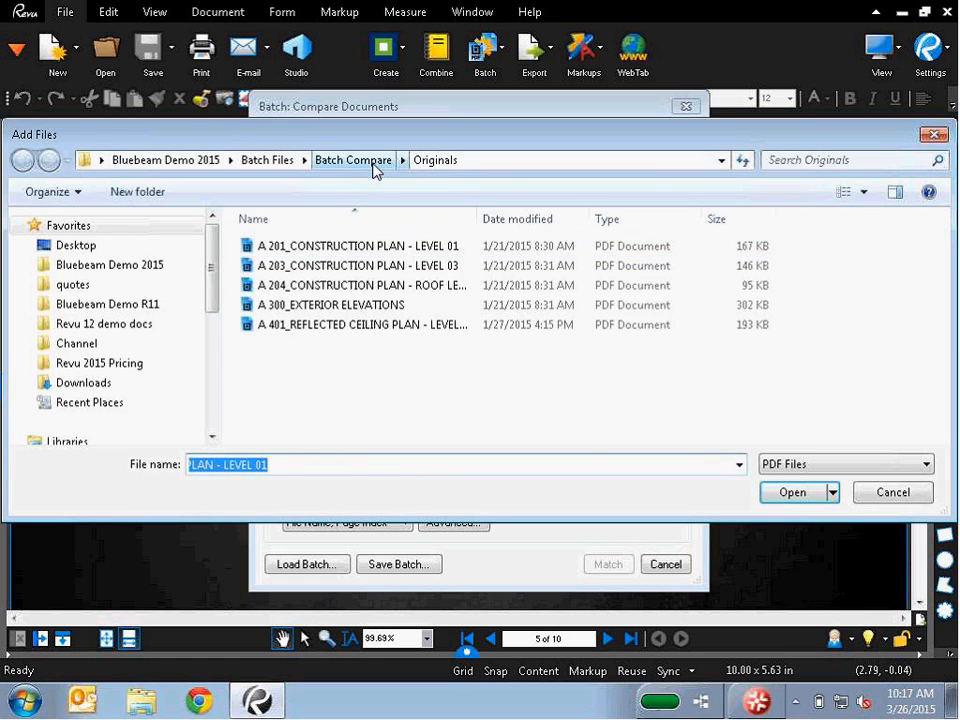
pyautogui.click(372, 163)
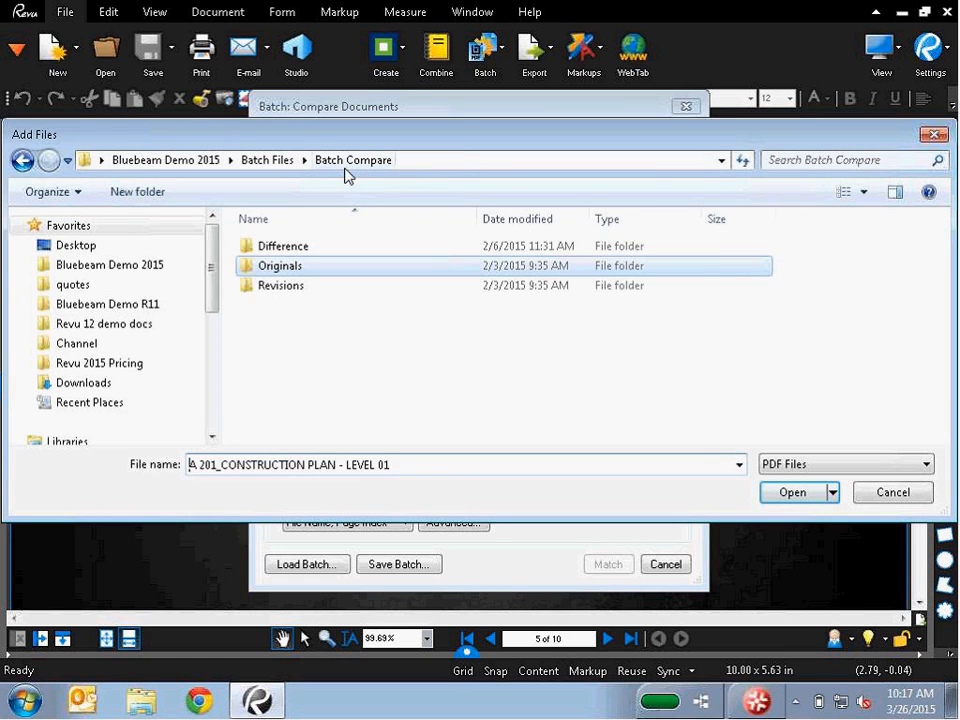
pyautogui.doubleClick(268, 288)
pyautogui.click(311, 305)
pyautogui.hotkey('ctrl', 'a')
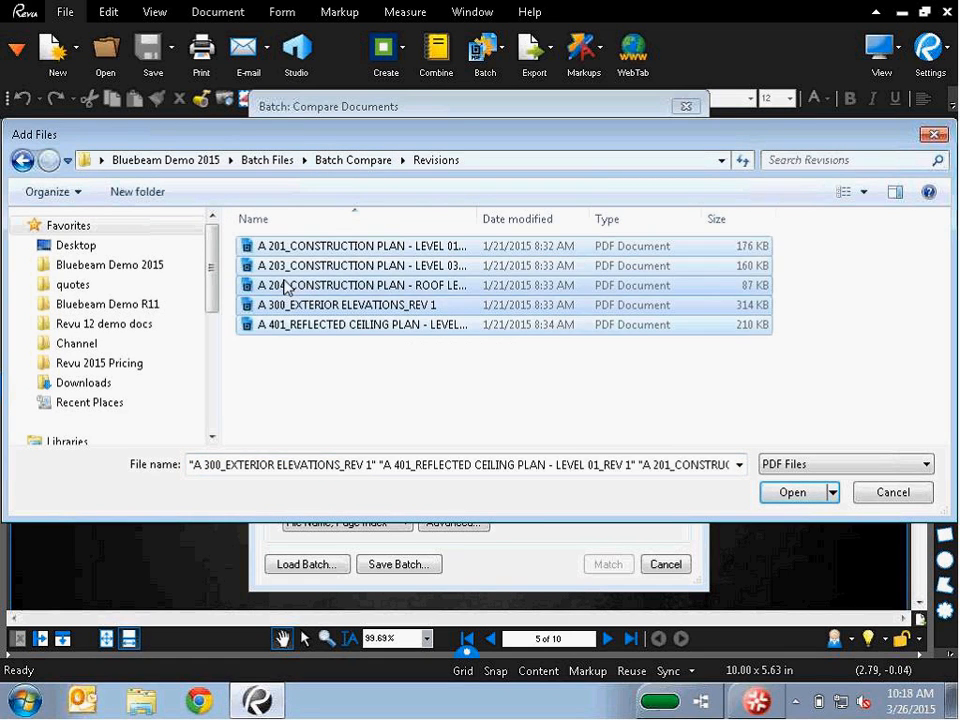
pyautogui.press('Return')
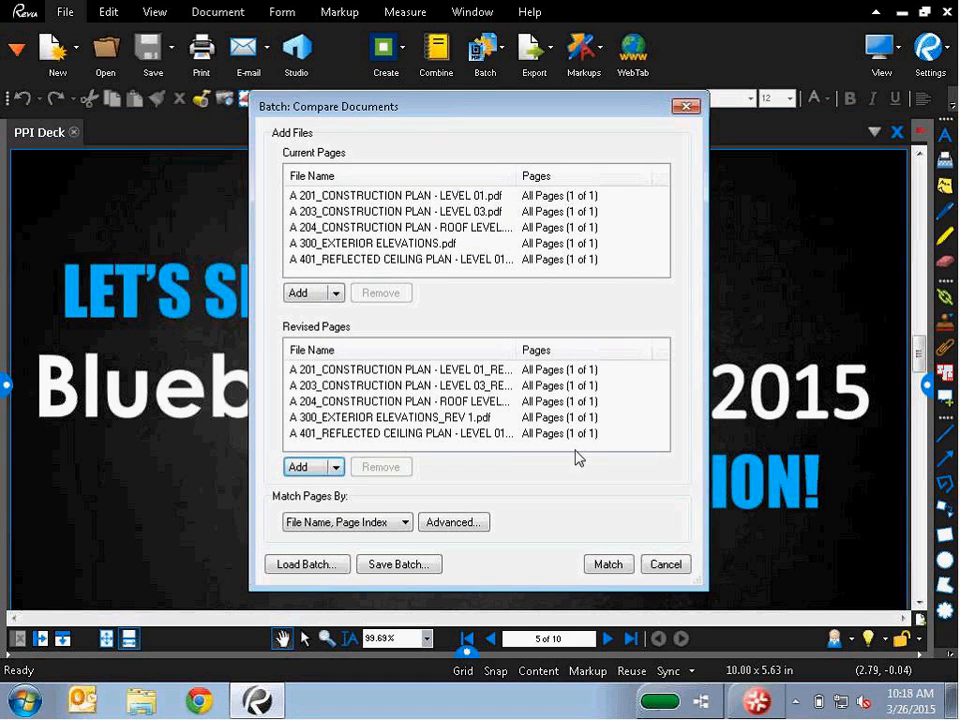
# - Run the comparison on the matched current and revised pages and create the PDF report named Batch Summary
pyautogui.click(607, 565)
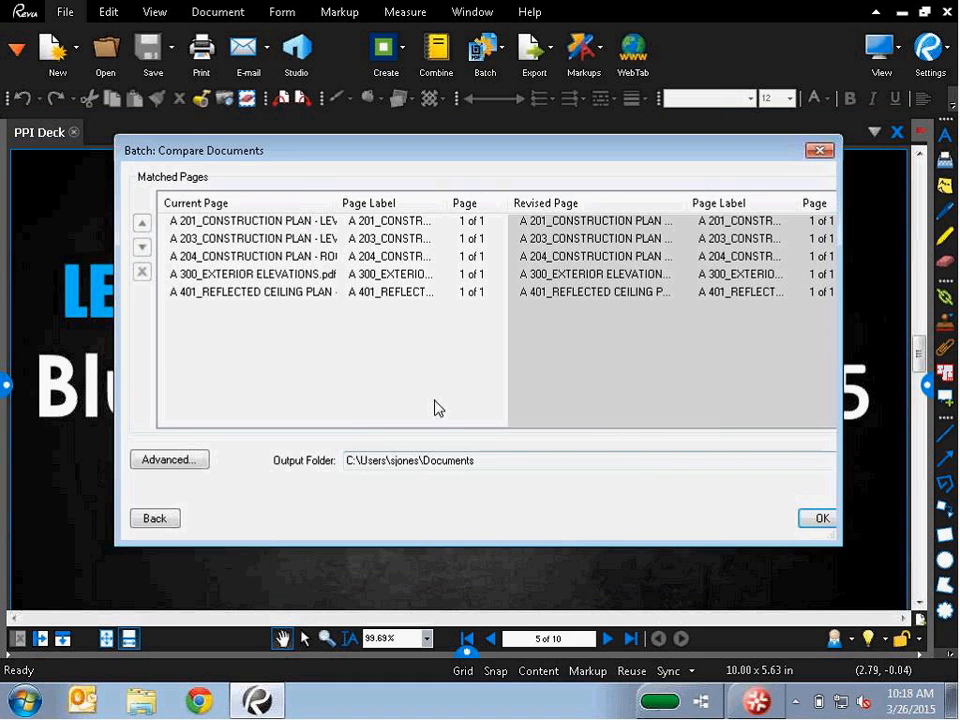
pyautogui.moveTo(117, 303); pyautogui.dragTo(52, 306)
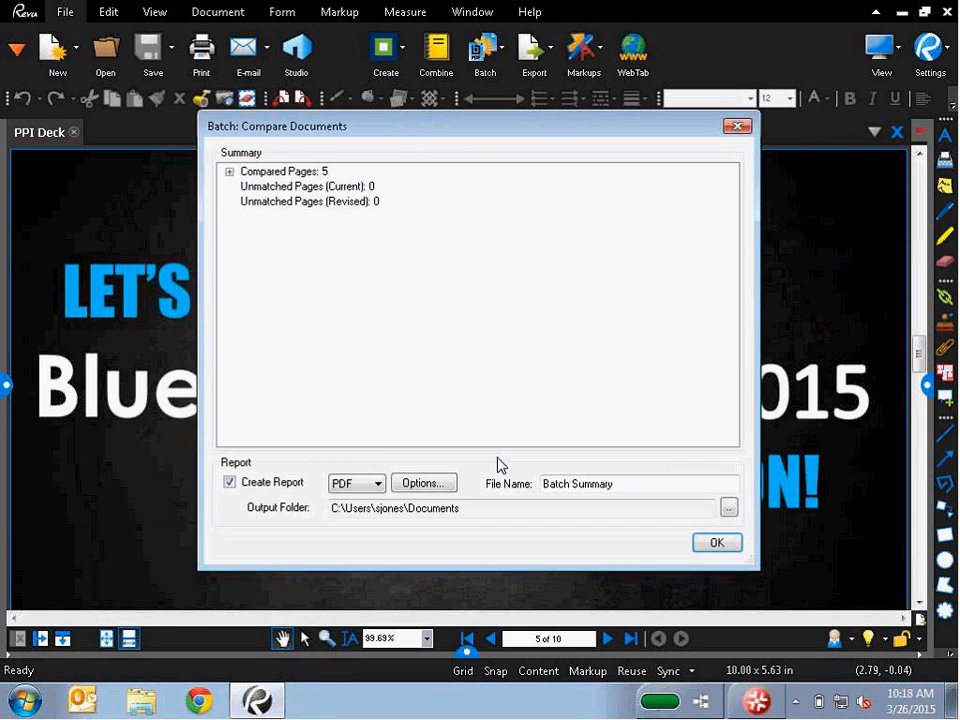
pyautogui.click(230, 173)
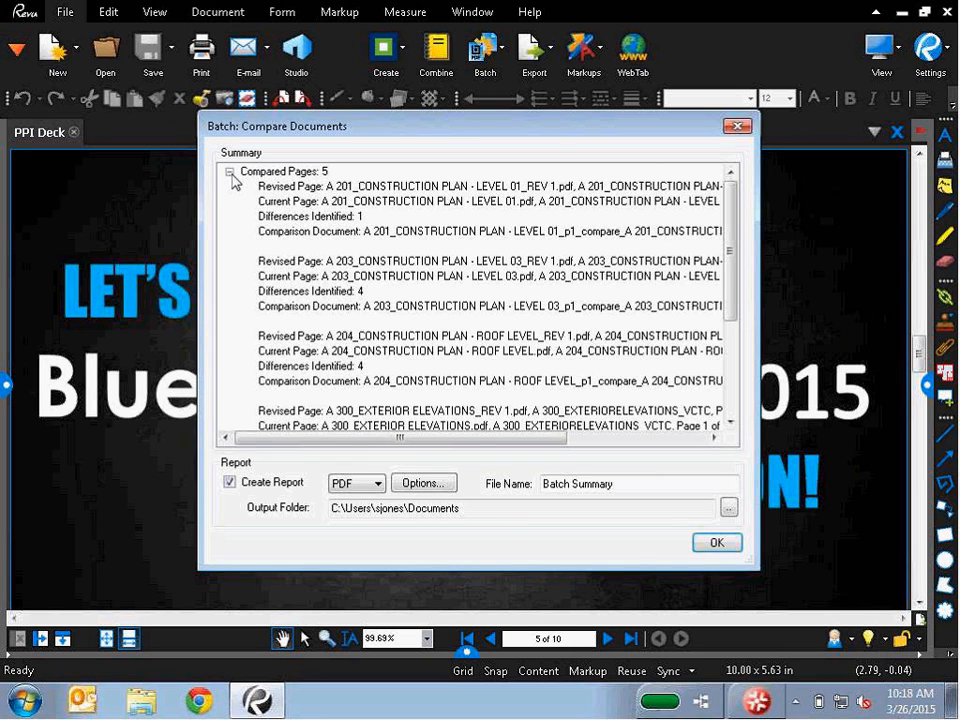
pyautogui.click(714, 541)
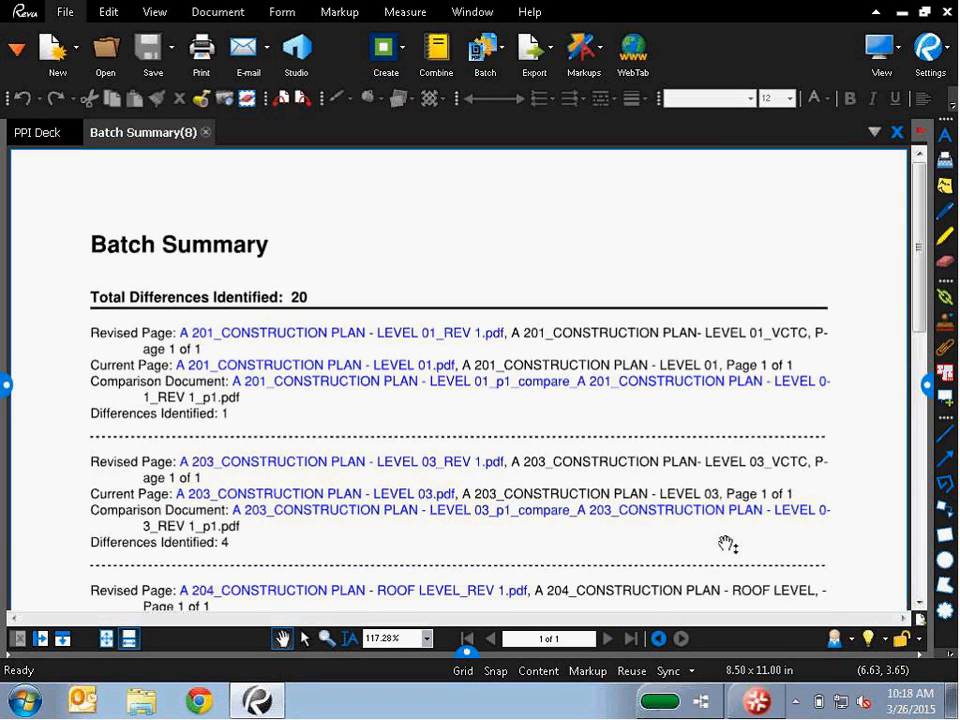
# - View the revised and current A 201 Construction Plan - Level 01 files from the batch summary links
pyautogui.click(281, 336)
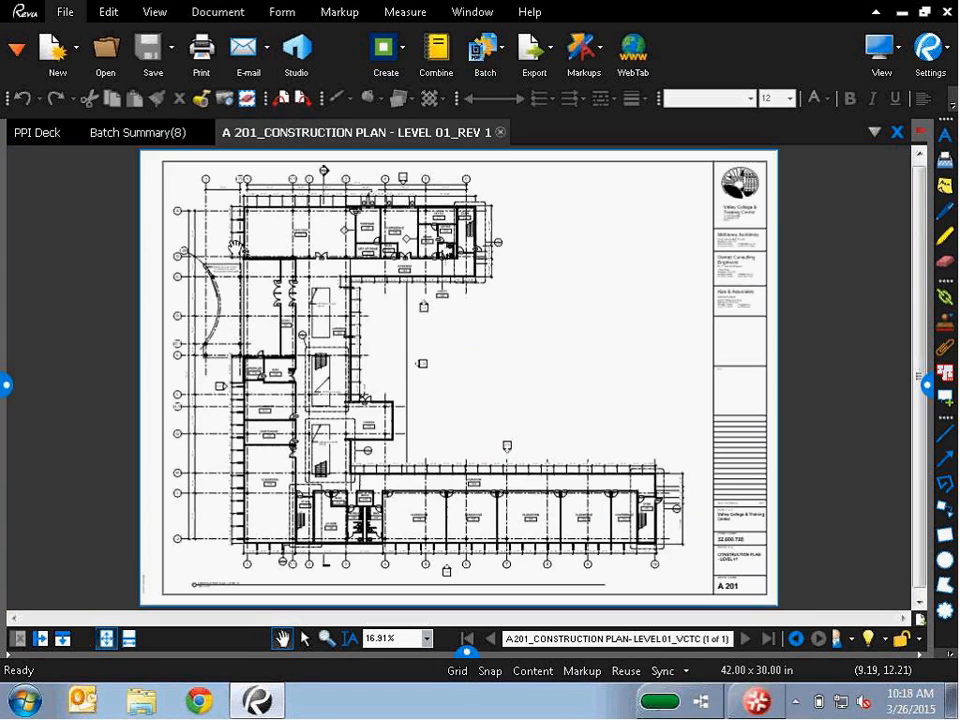
pyautogui.click(165, 133)
pyautogui.click(244, 369)
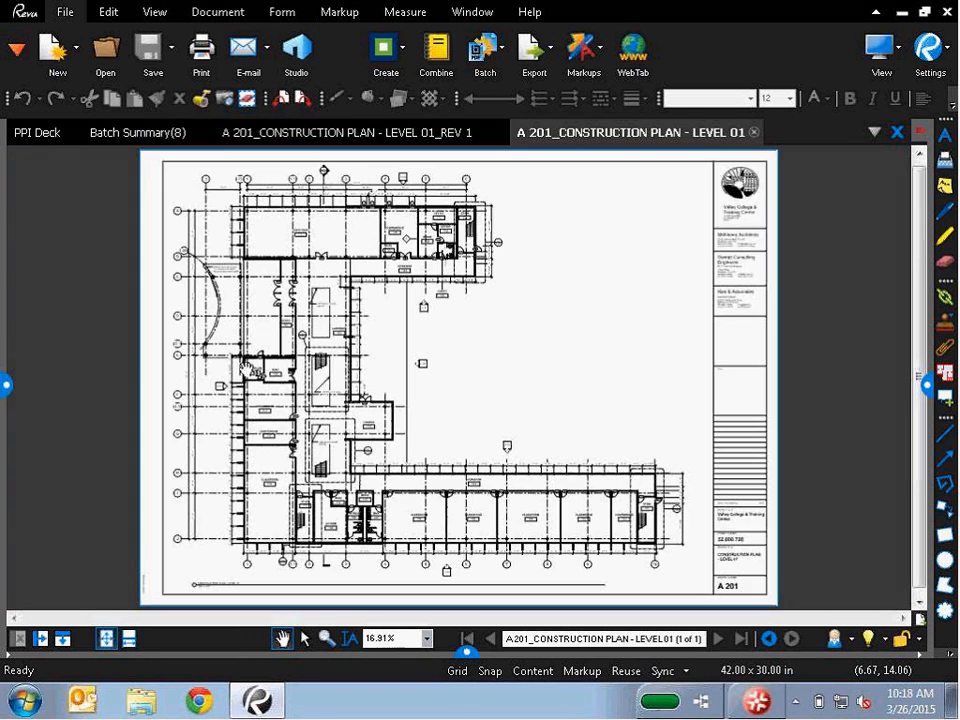
pyautogui.click(150, 133)
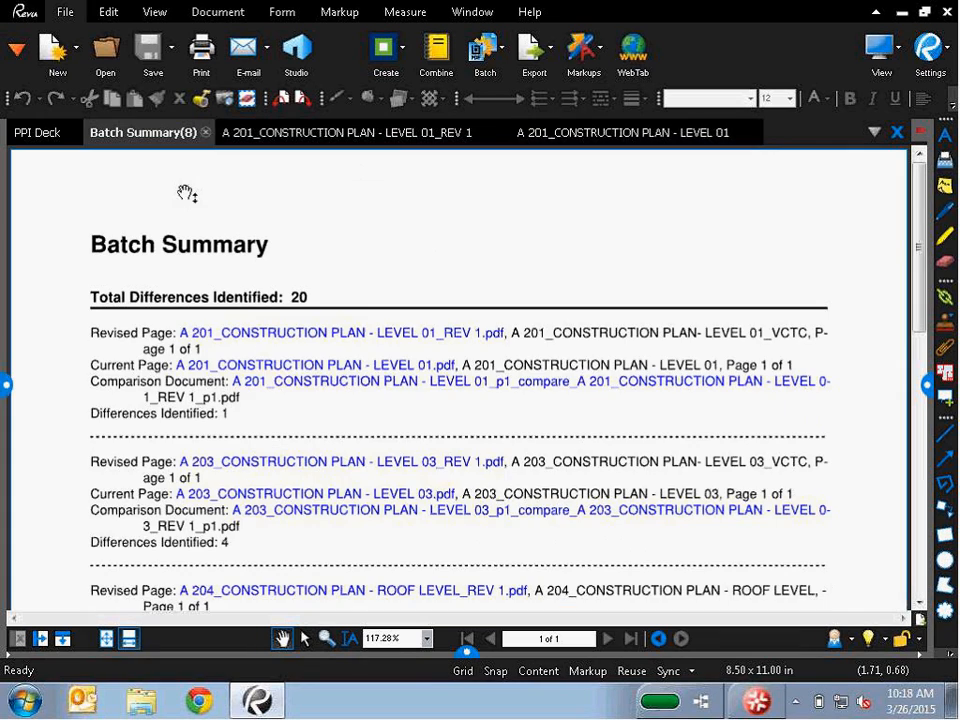
# - Open the A 201 Level 01 comparison document and examine the clouded difference around Prep/Dish 122 and Dry Storage 124
pyautogui.click(291, 384)
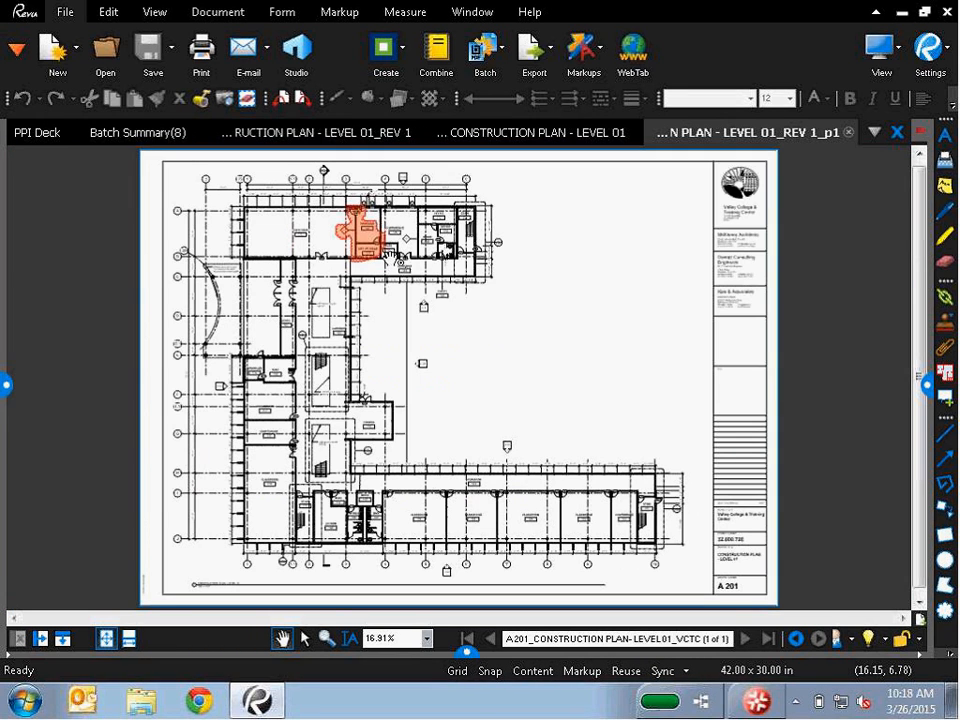
pyautogui.scroll(3, 357, 218)
pyautogui.scroll(6, 357, 218)
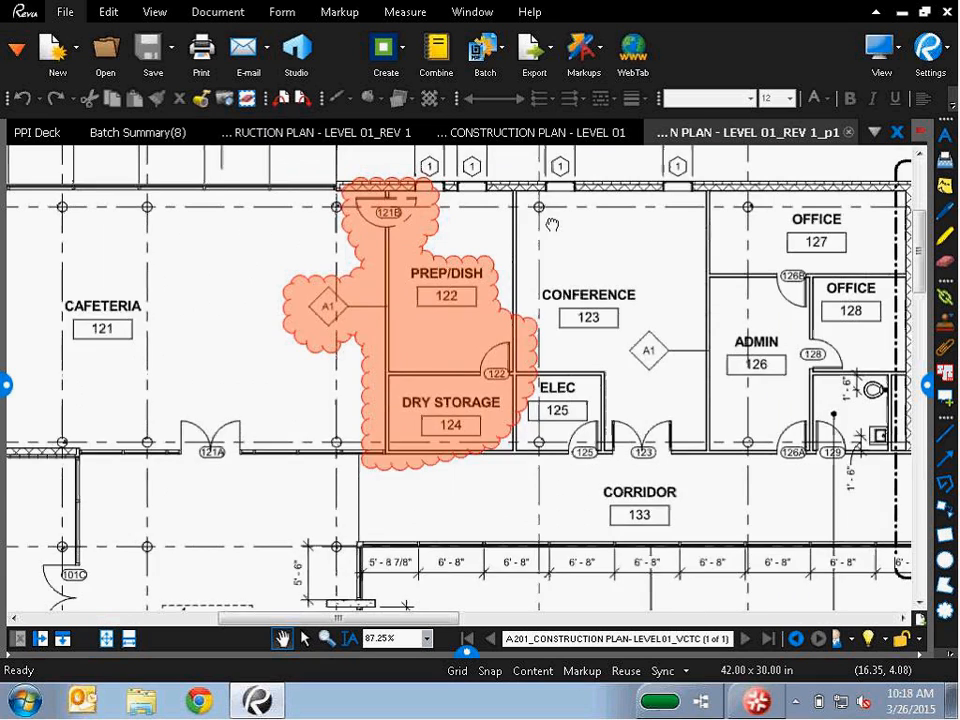
pyautogui.moveTo(583, 299); pyautogui.dragTo(596, 279)
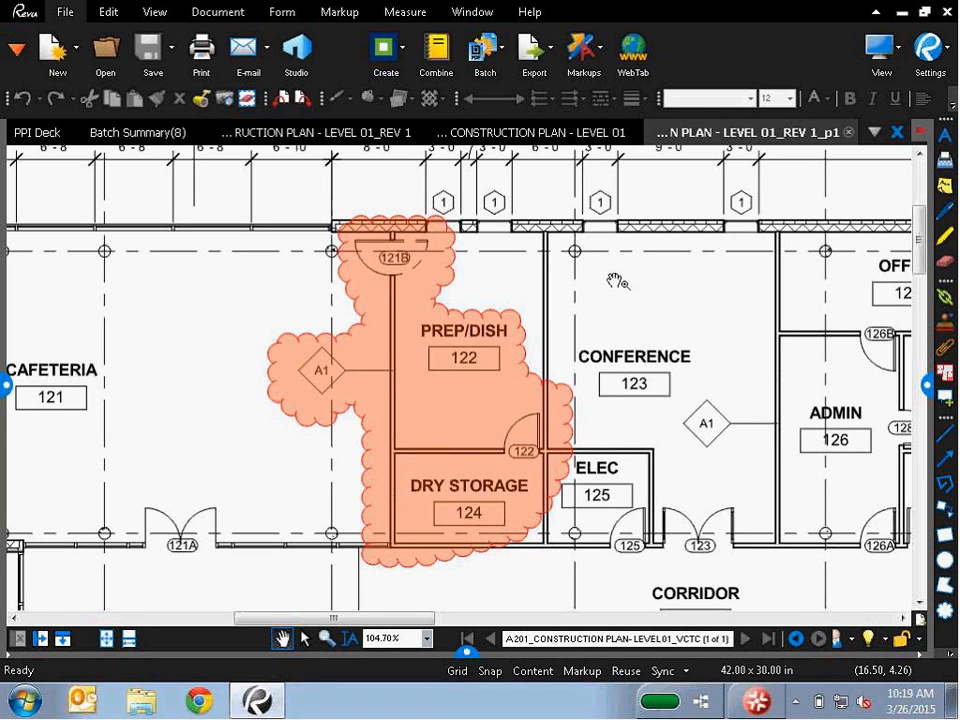
# - Close the comparison document, both A 201 Construction Plan - Level 01 files and the batch summary
pyautogui.click(848, 132)
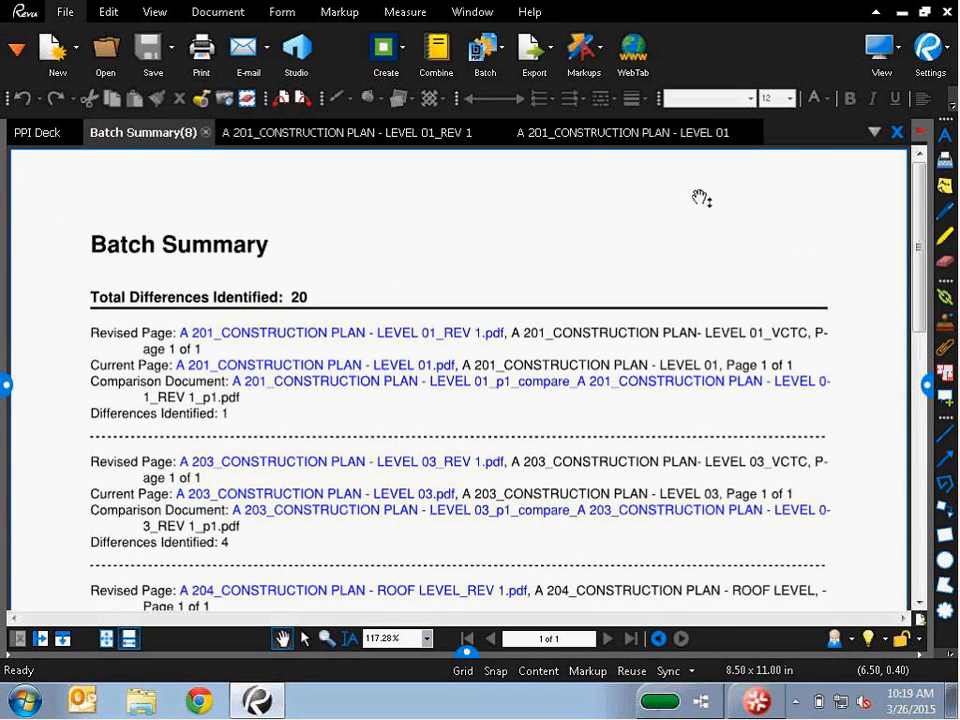
pyautogui.click(741, 139)
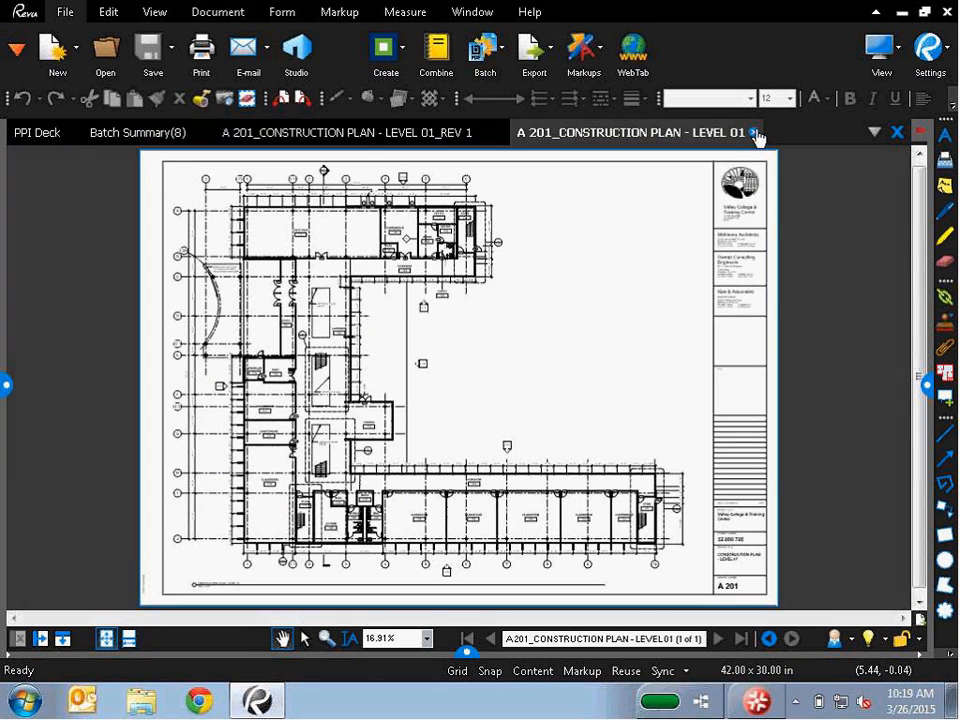
pyautogui.click(754, 132)
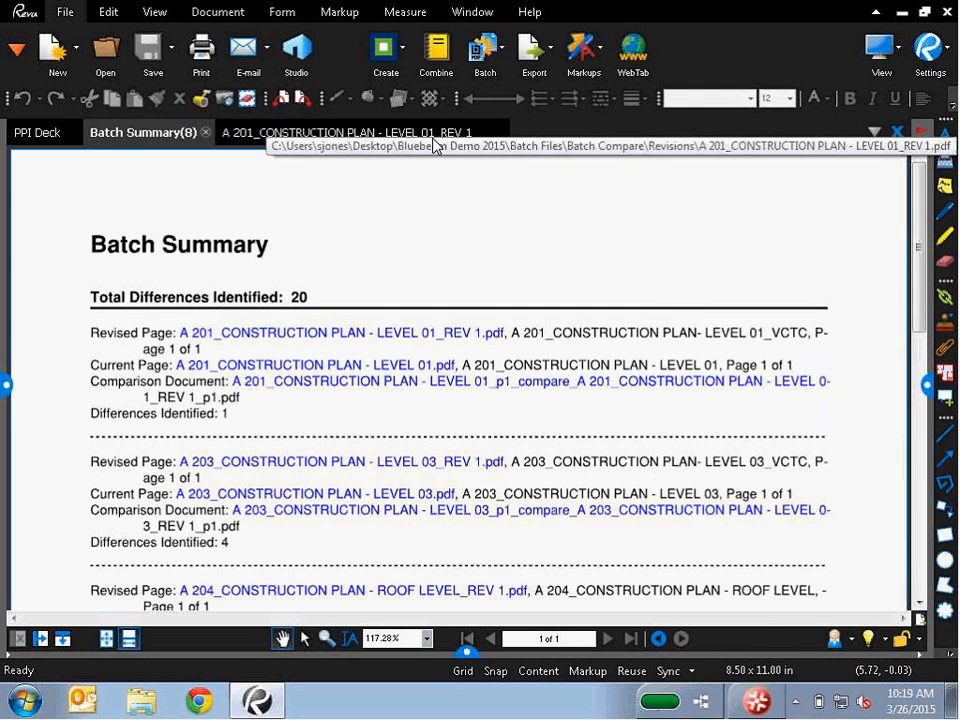
pyautogui.click(437, 139)
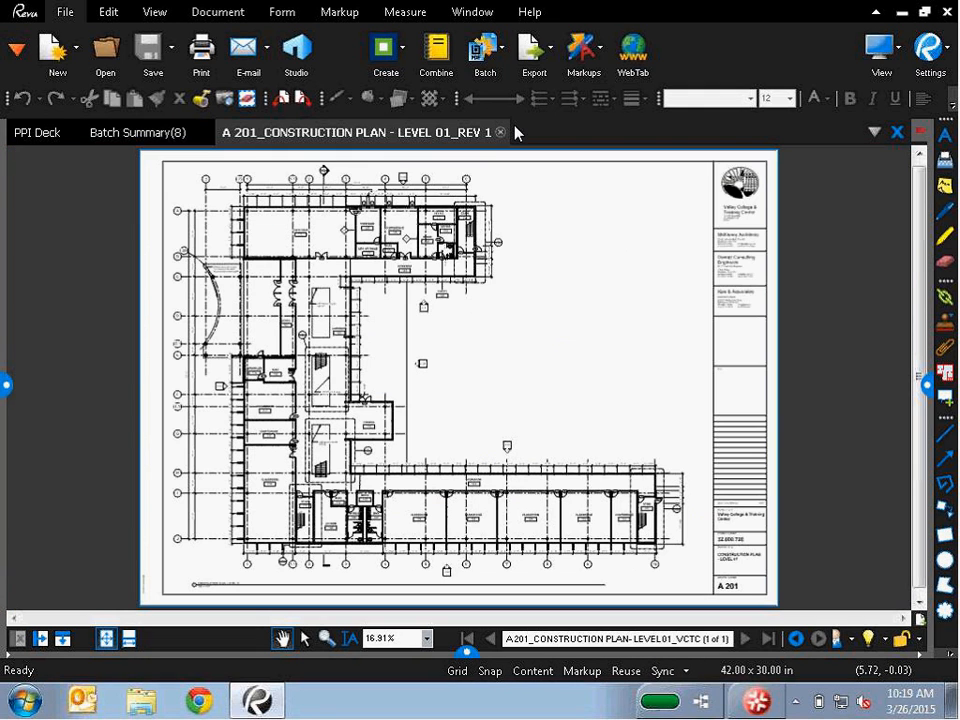
pyautogui.click(500, 132)
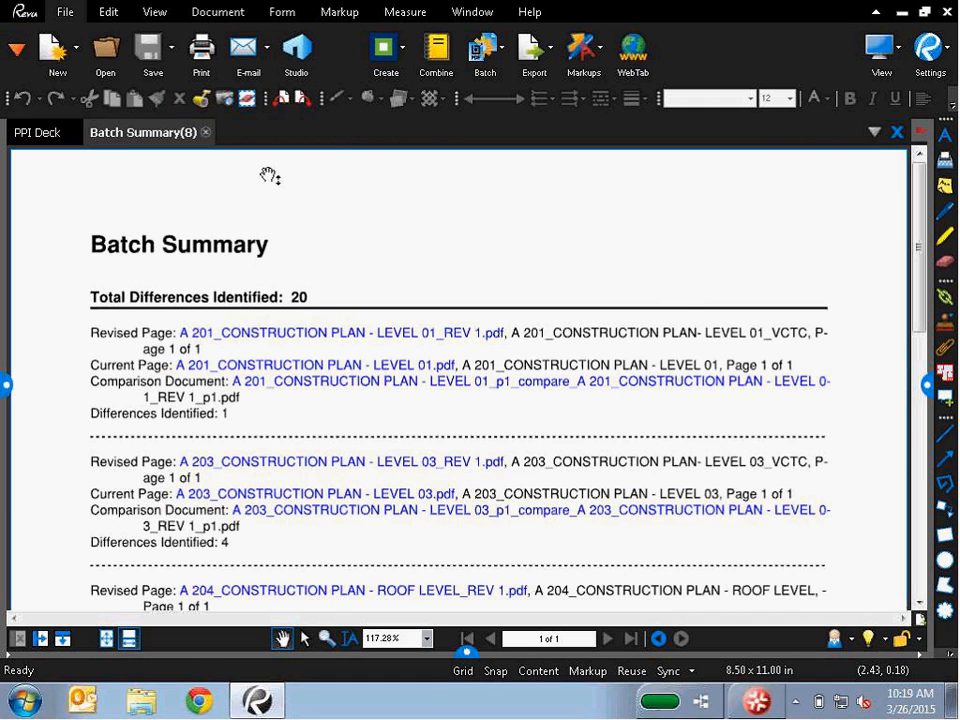
pyautogui.click(206, 133)
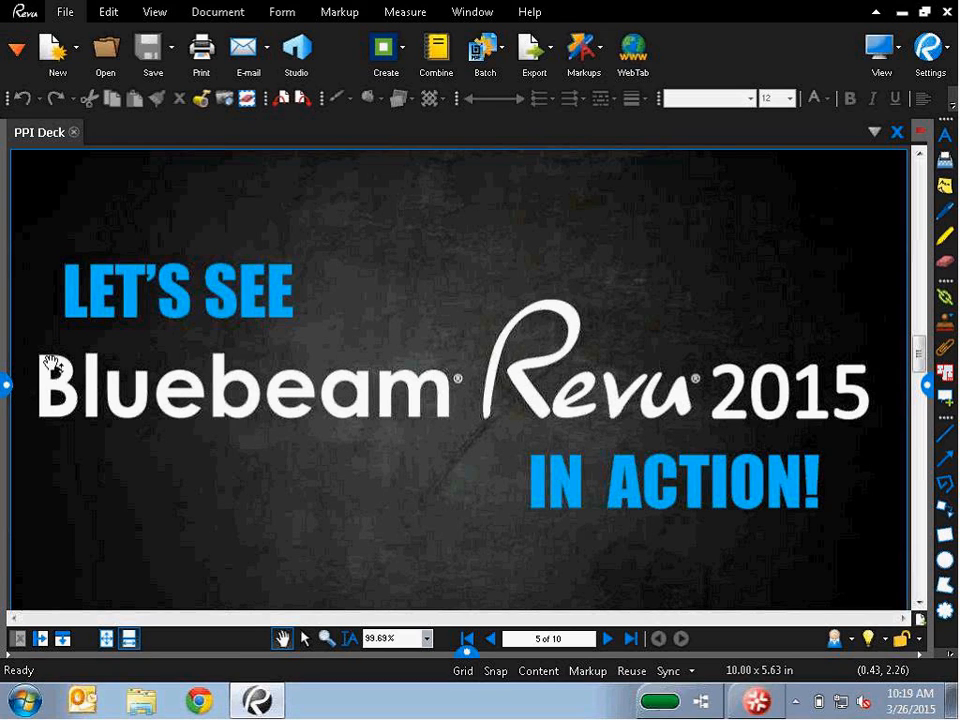
# - Open Sets and start a new set, dismissing the version compatibility notice
pyautogui.click(16, 47)
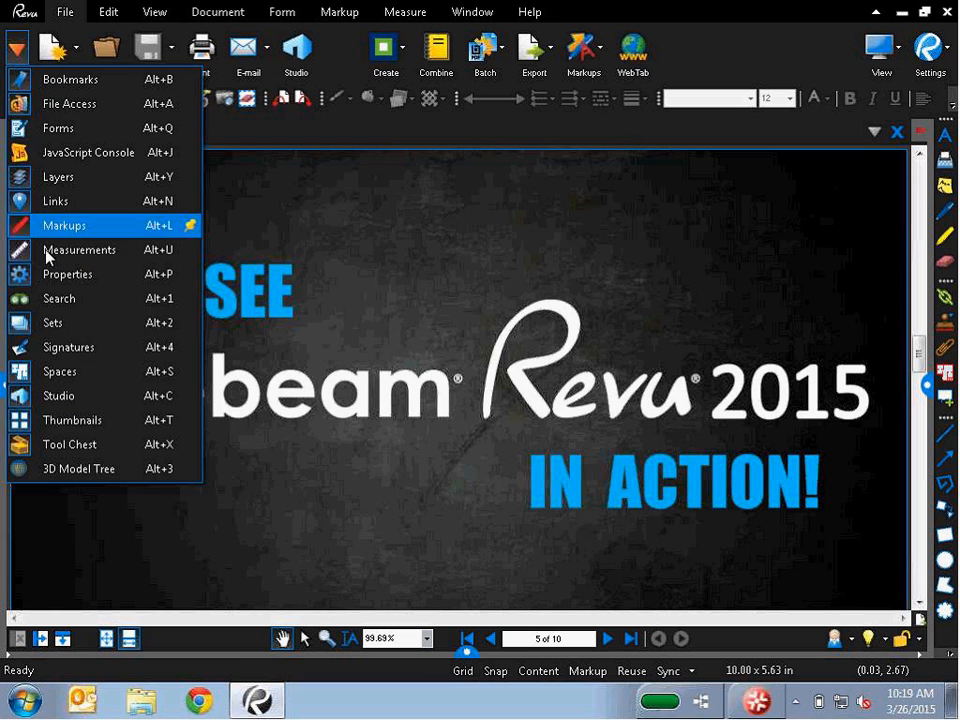
pyautogui.click(78, 330)
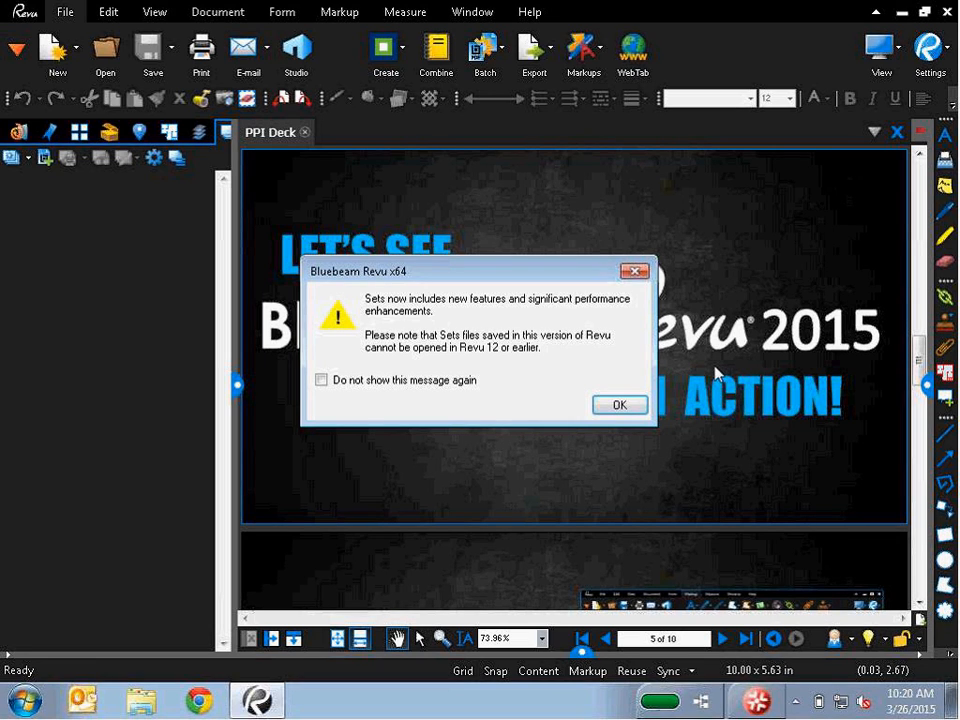
pyautogui.click(603, 408)
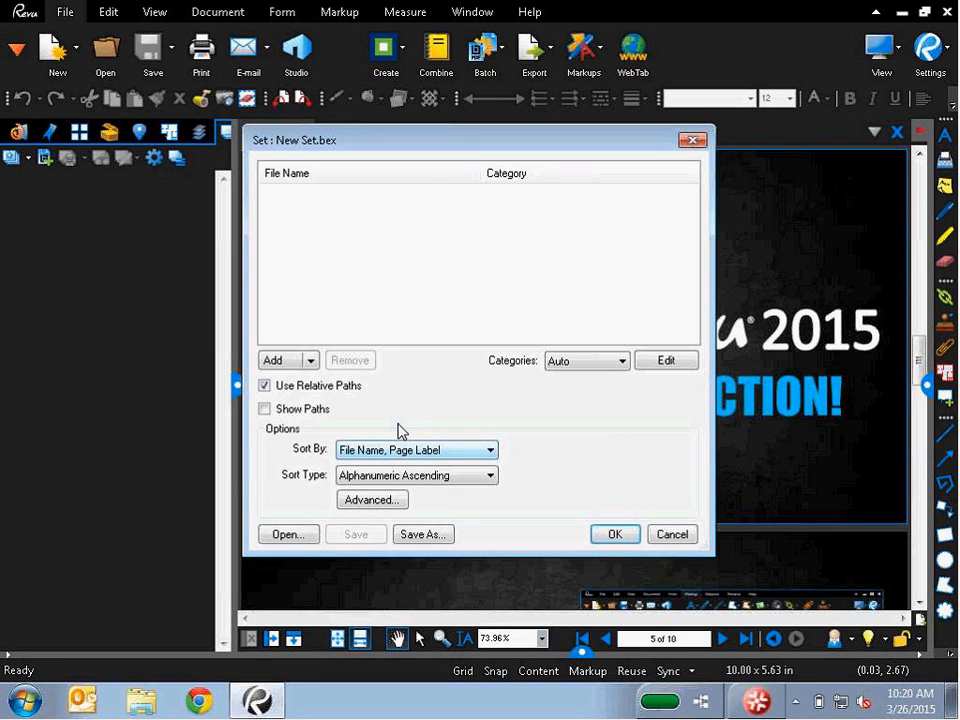
# - Begin adding files to the new set, review the Construction template's category filters and apply that template
pyautogui.click(291, 362)
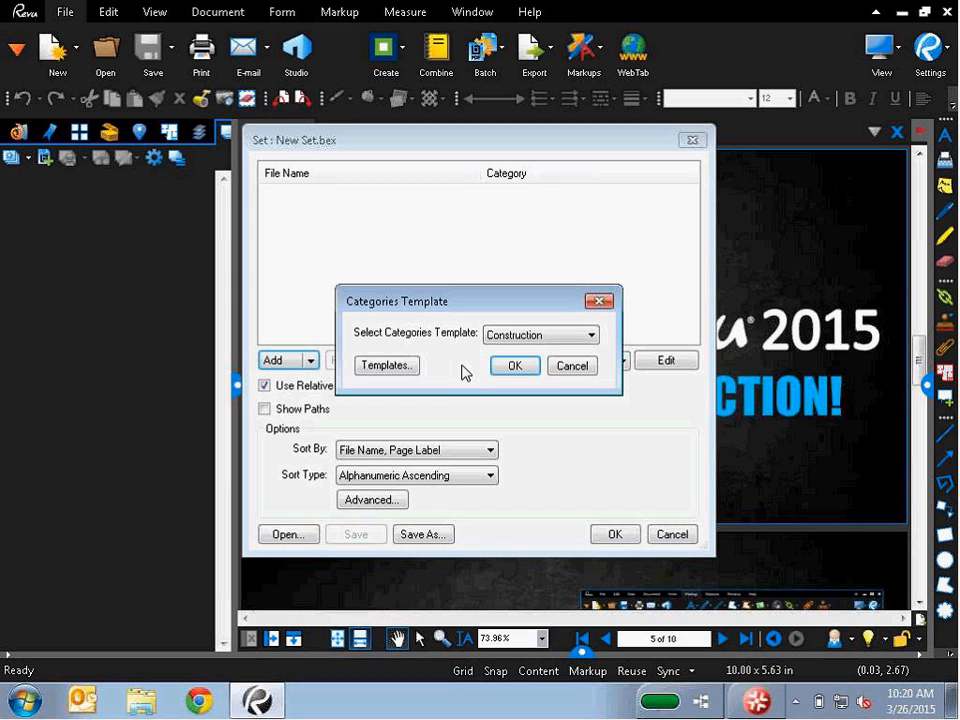
pyautogui.click(415, 369)
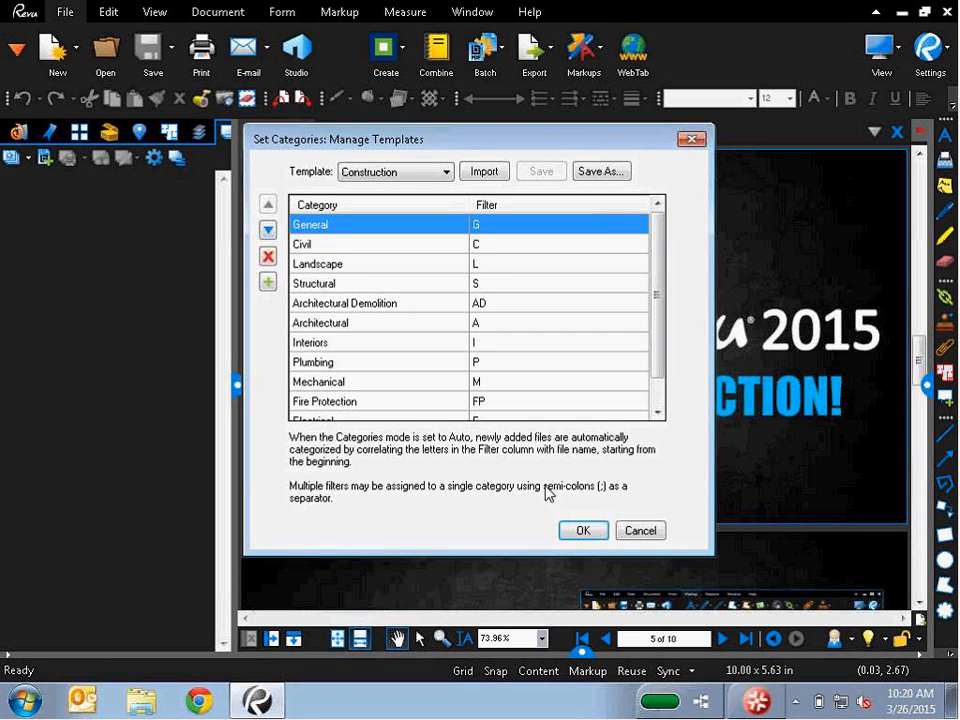
pyautogui.click(580, 531)
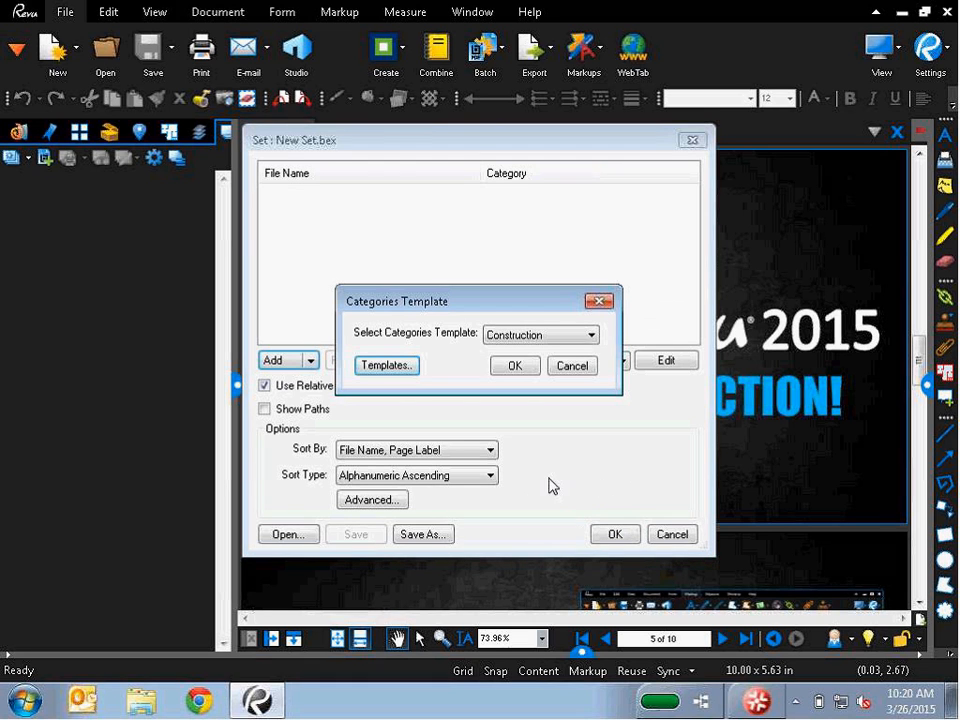
pyautogui.click(513, 366)
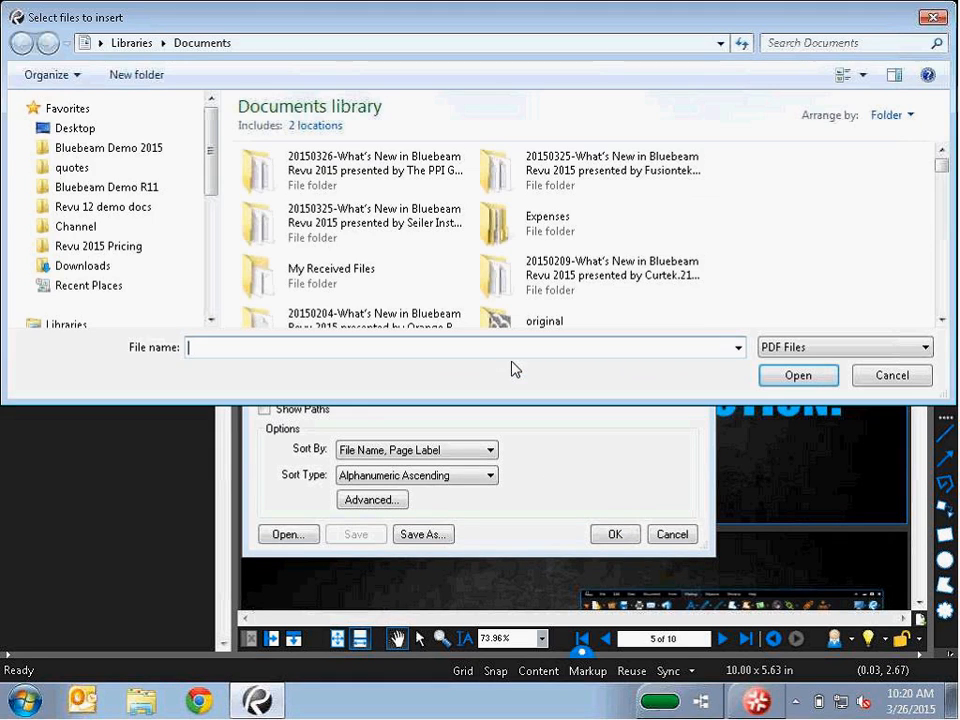
# - Add all PDFs from the Original Drawings folder under Bluebeam Demo 2015, Sets 3.0 to the set
pyautogui.click(119, 150)
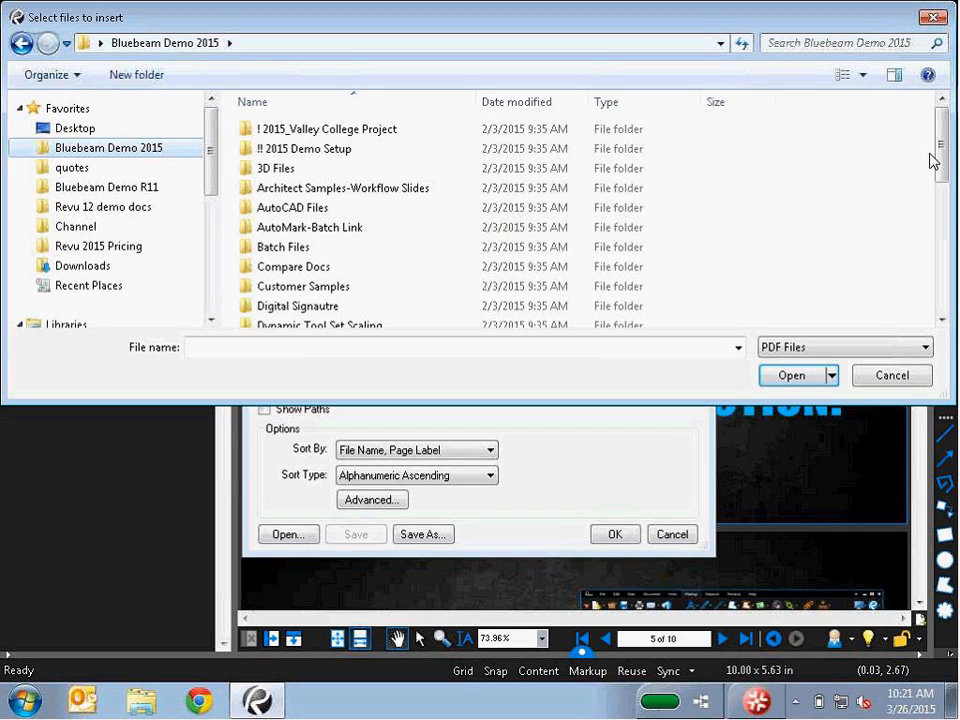
pyautogui.moveTo(943, 154); pyautogui.dragTo(945, 280)
pyautogui.doubleClick(332, 178)
pyautogui.doubleClick(321, 131)
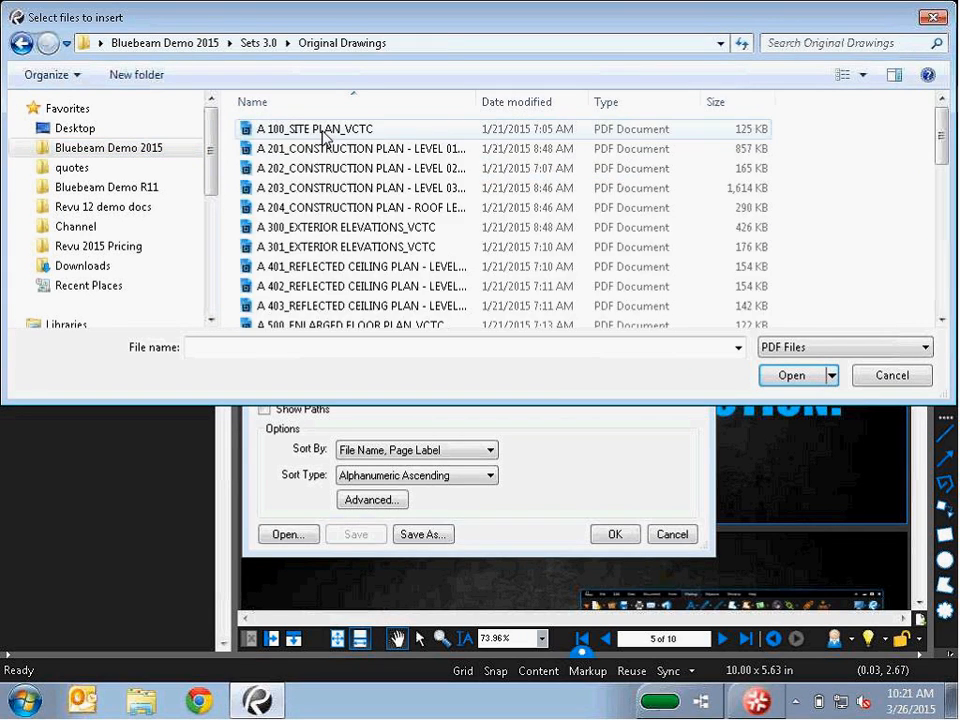
pyautogui.click(393, 190)
pyautogui.hotkey('ctrl', 'a')
pyautogui.press('Return')
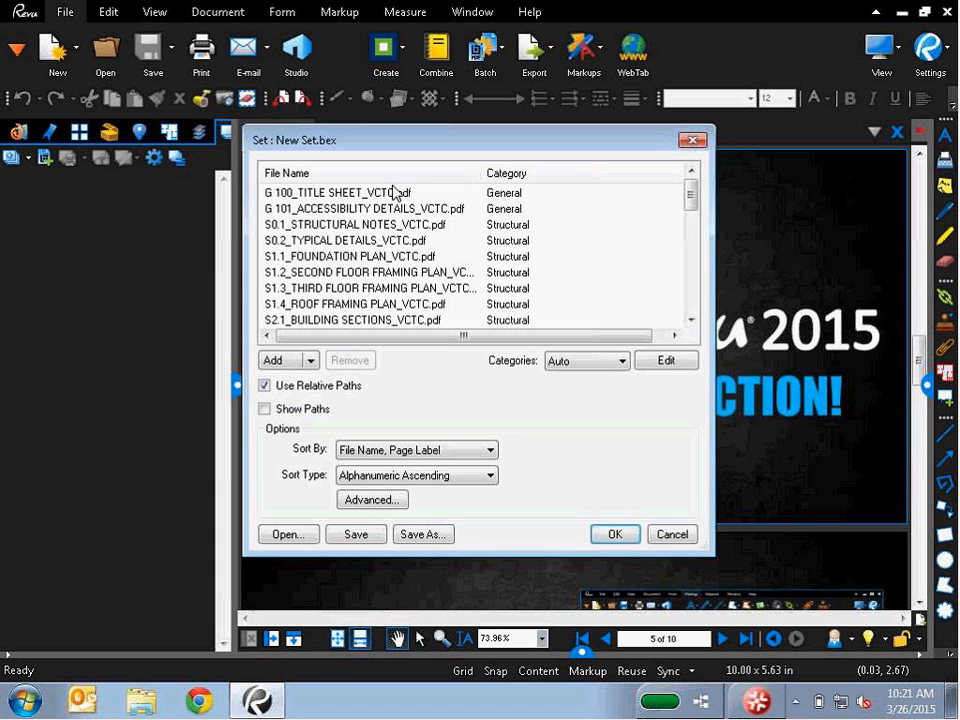
# - Add all PDFs from the Revision 01 folder under Sets 3.0 to the new set
pyautogui.click(277, 363)
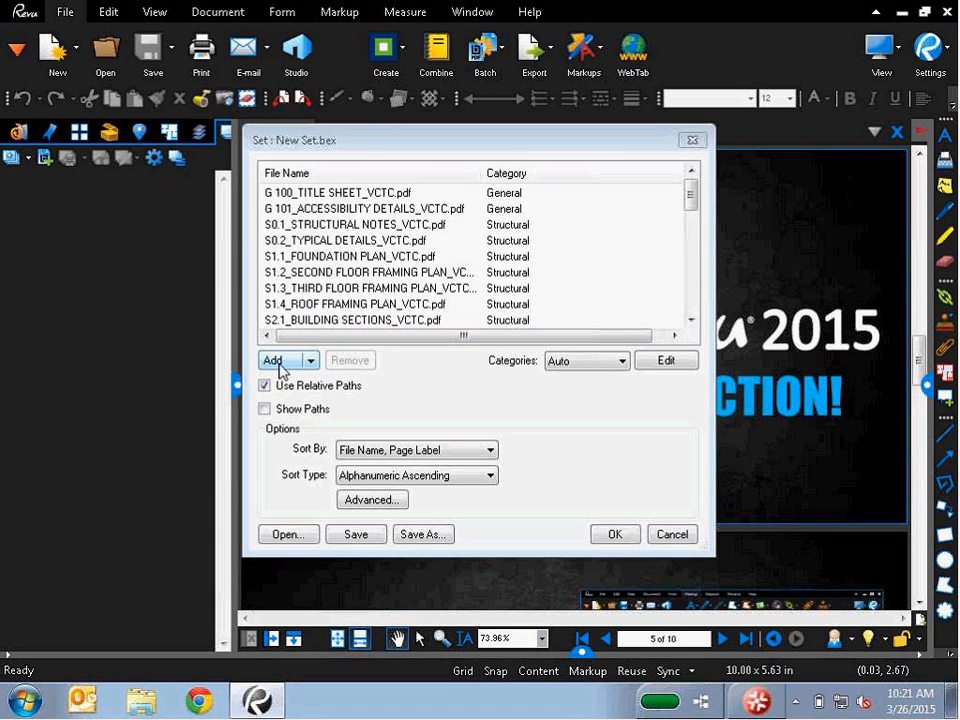
pyautogui.click(526, 43)
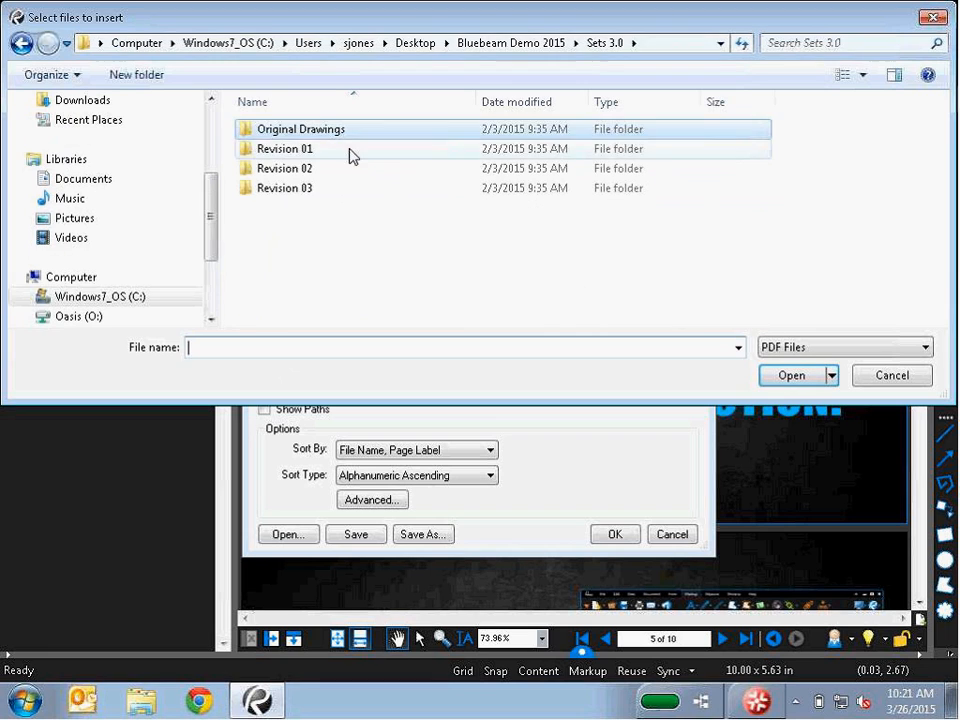
pyautogui.doubleClick(350, 150)
pyautogui.hotkey('ctrl', 'a')
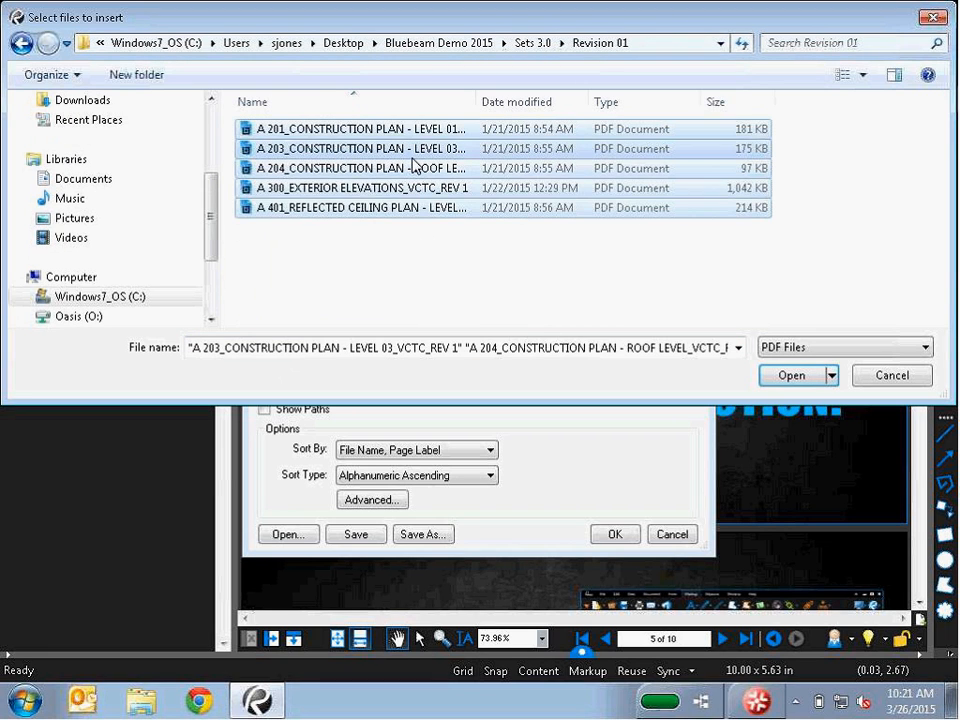
pyautogui.press('Return')
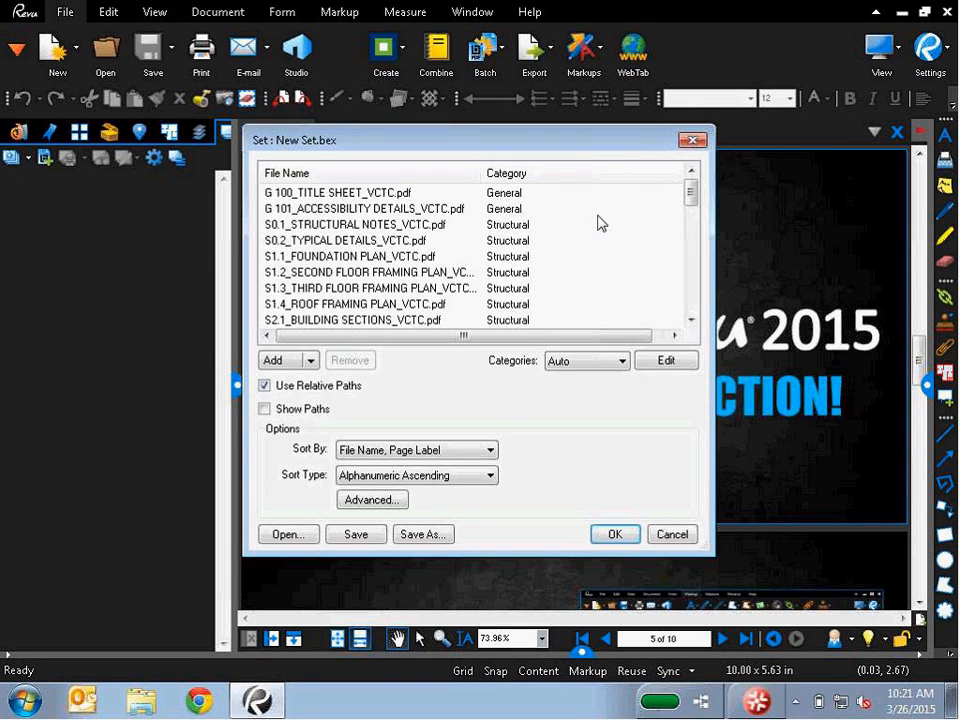
pyautogui.click(534, 189)
pyautogui.moveTo(692, 191)
pyautogui.mouseDown()
pyautogui.moveTo(692, 317)
pyautogui.moveTo(704, 178)
pyautogui.mouseUp()
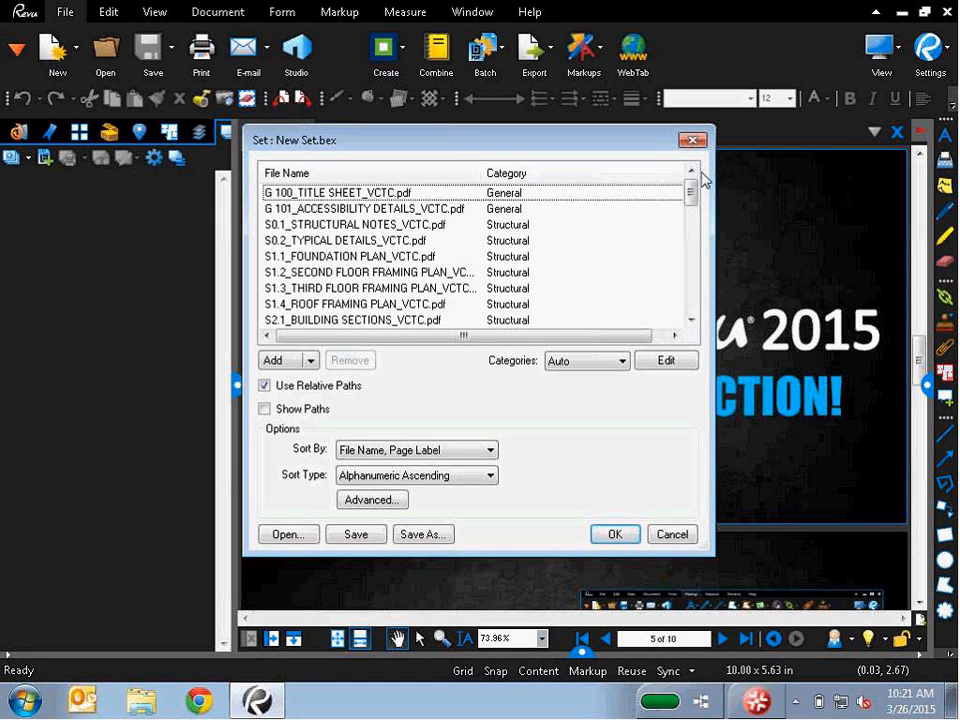
# - Review the set's Sort By choices and the advanced options for revision field, previous revisions and revision action
pyautogui.click(489, 451)
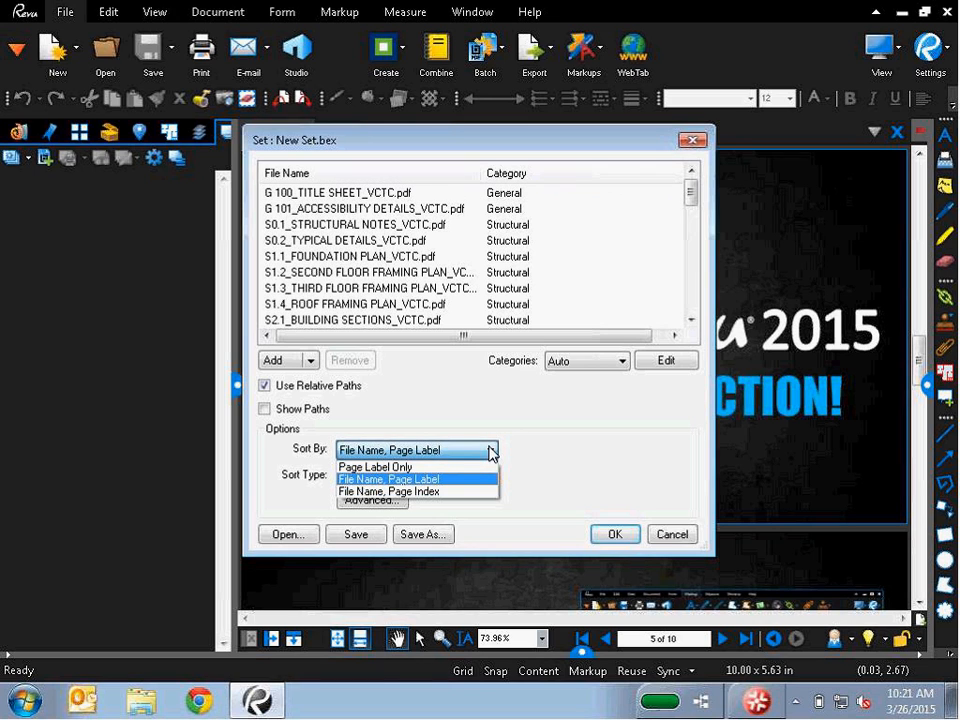
pyautogui.click(489, 451)
pyautogui.click(405, 503)
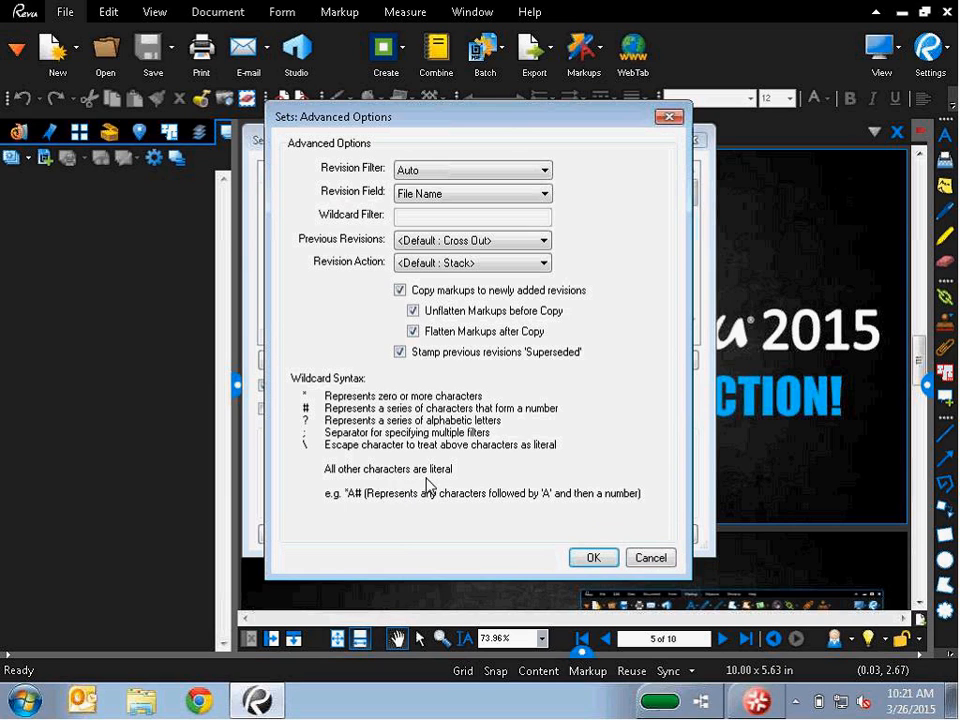
pyautogui.click(452, 200)
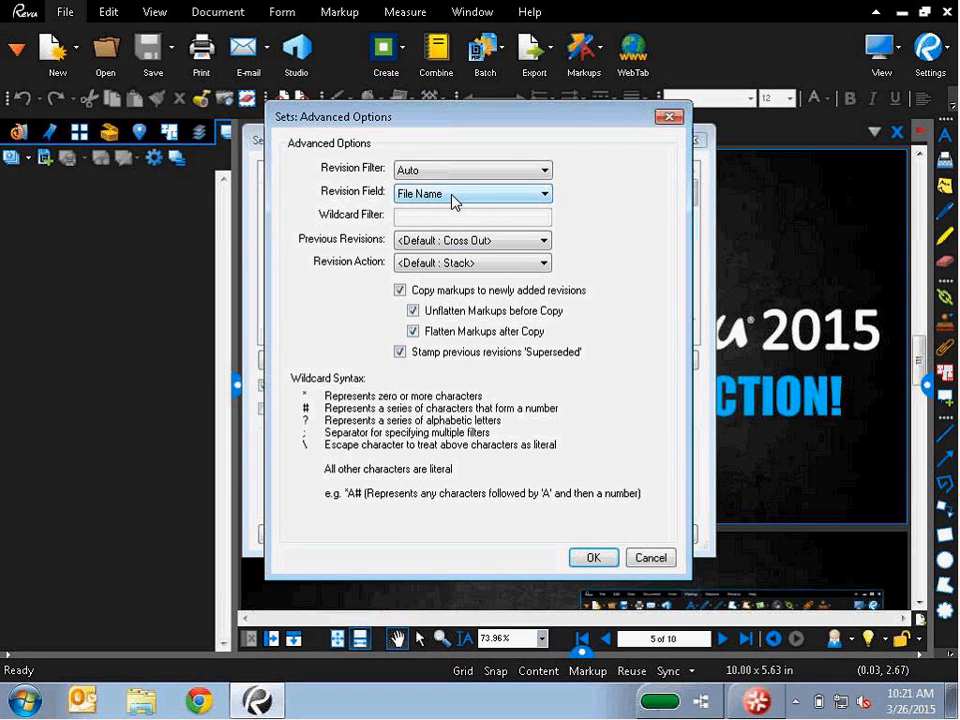
pyautogui.click(515, 249)
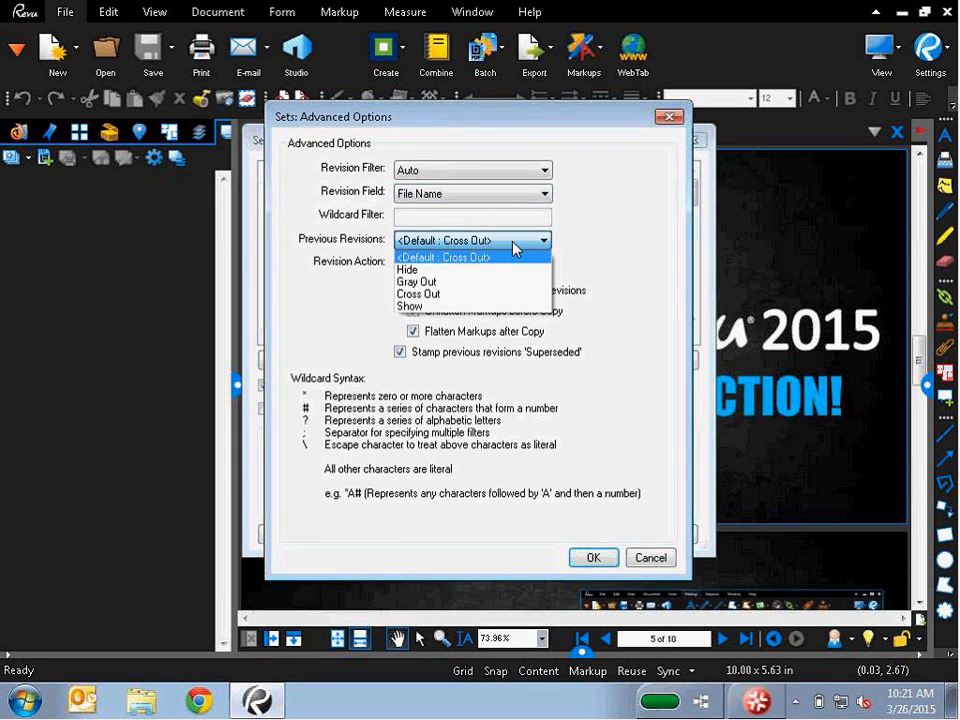
pyautogui.click(570, 255)
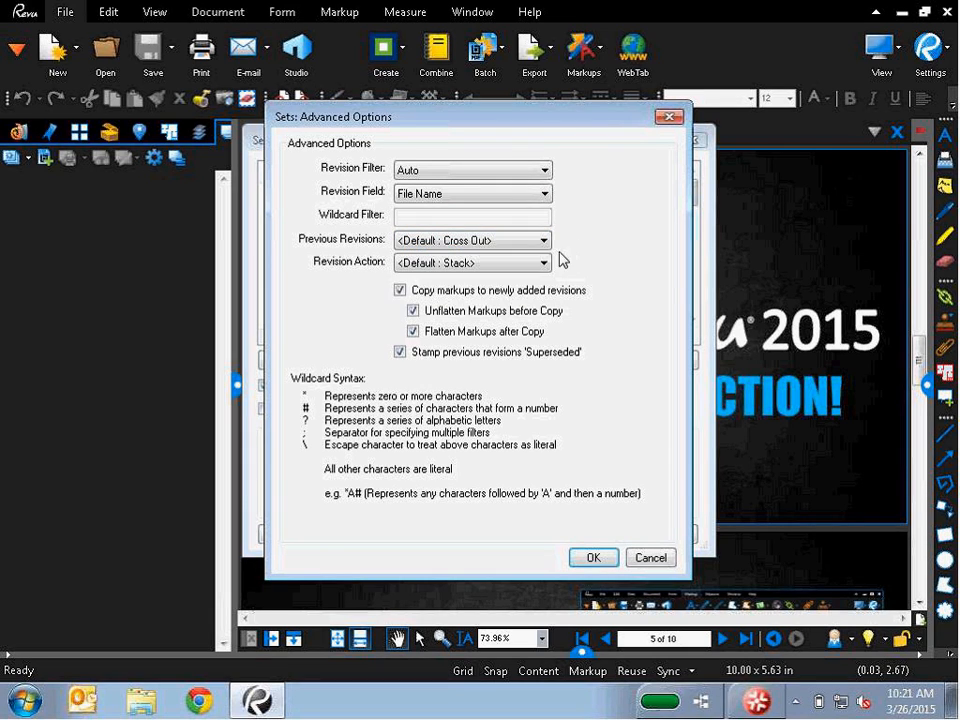
pyautogui.click(538, 264)
pyautogui.click(585, 271)
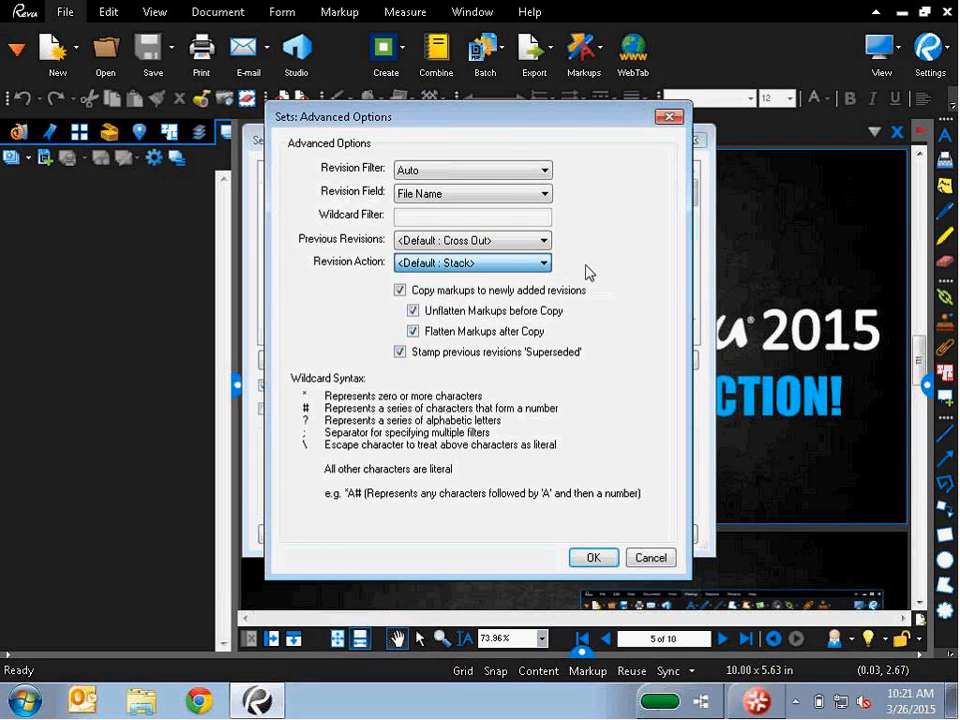
# - Turn off flattening markups after copy in the advanced options and create the set
pyautogui.click(413, 332)
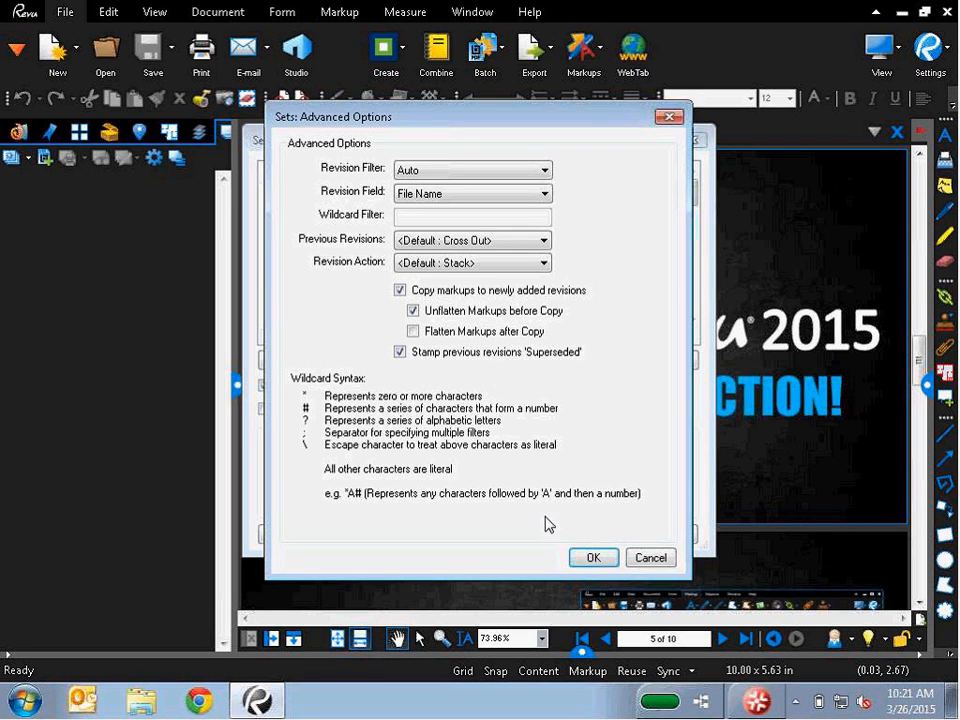
pyautogui.click(591, 558)
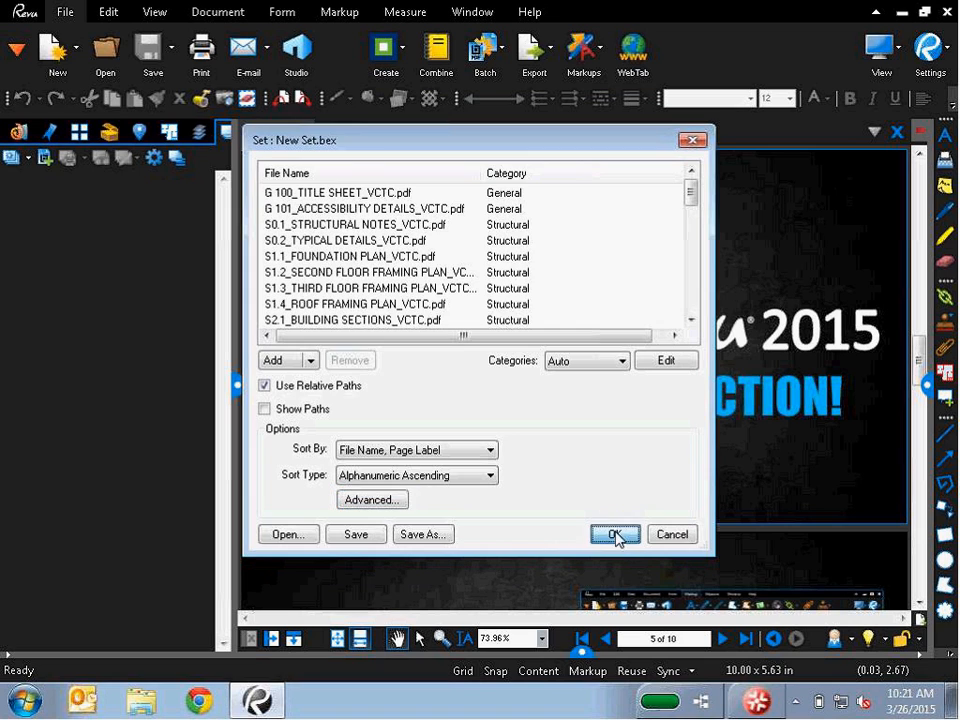
pyautogui.click(615, 535)
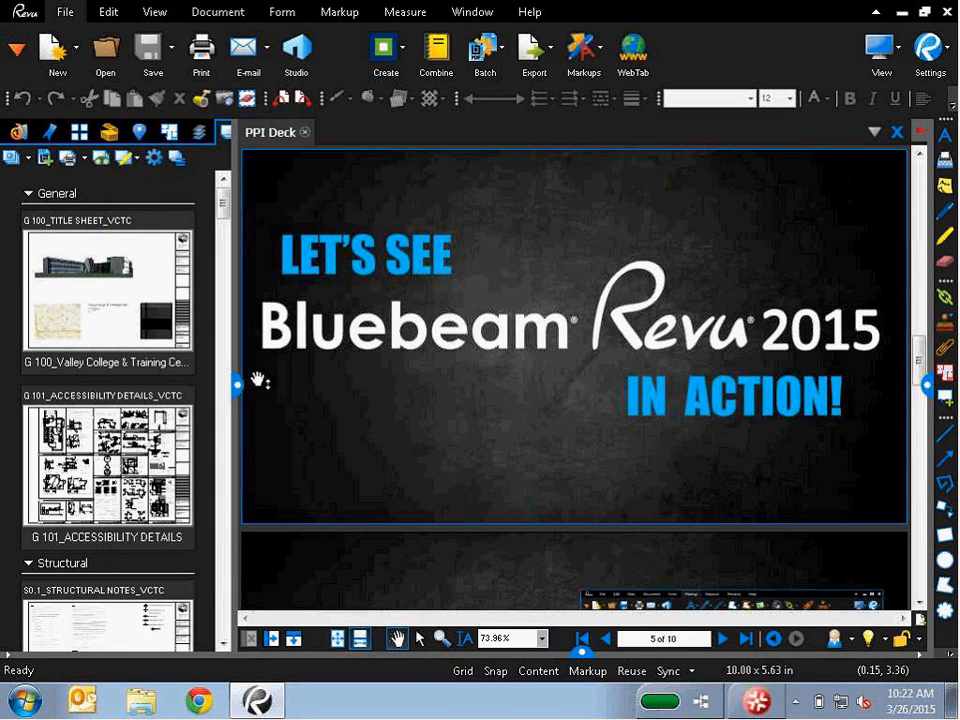
# - Widen the set's thumbnail view and browse the G 100 title sheet, G 101 accessibility details and S1.3 third floor framing plan
pyautogui.moveTo(222, 205)
pyautogui.mouseDown()
pyautogui.moveTo(240, 283)
pyautogui.moveTo(242, 388)
pyautogui.moveTo(223, 212)
pyautogui.mouseUp()
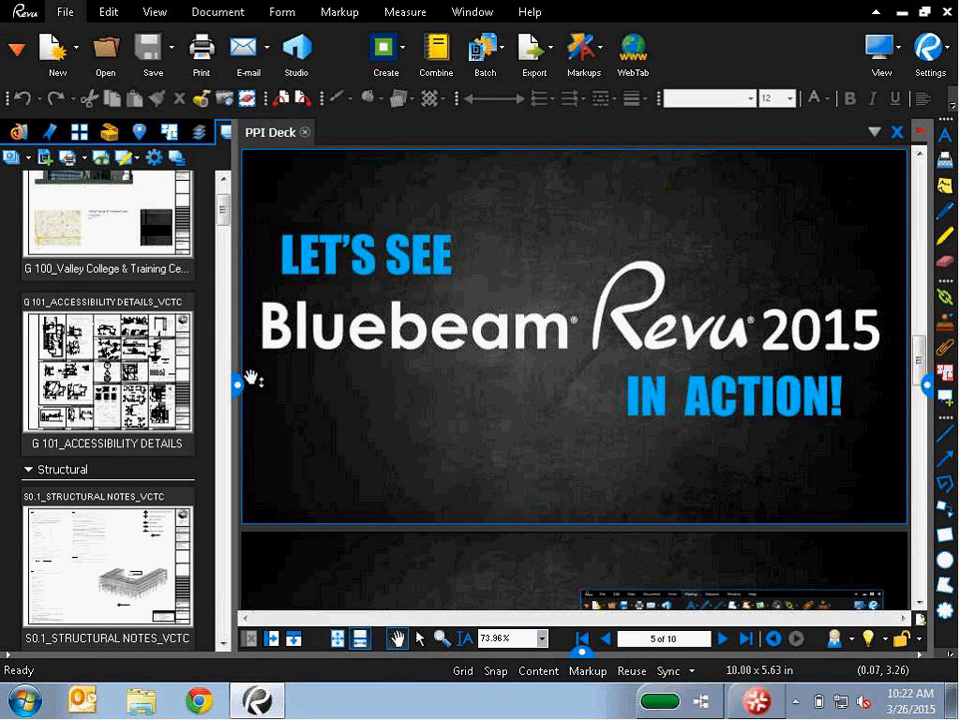
pyautogui.moveTo(238, 386); pyautogui.dragTo(268, 380)
pyautogui.doubleClick(161, 236)
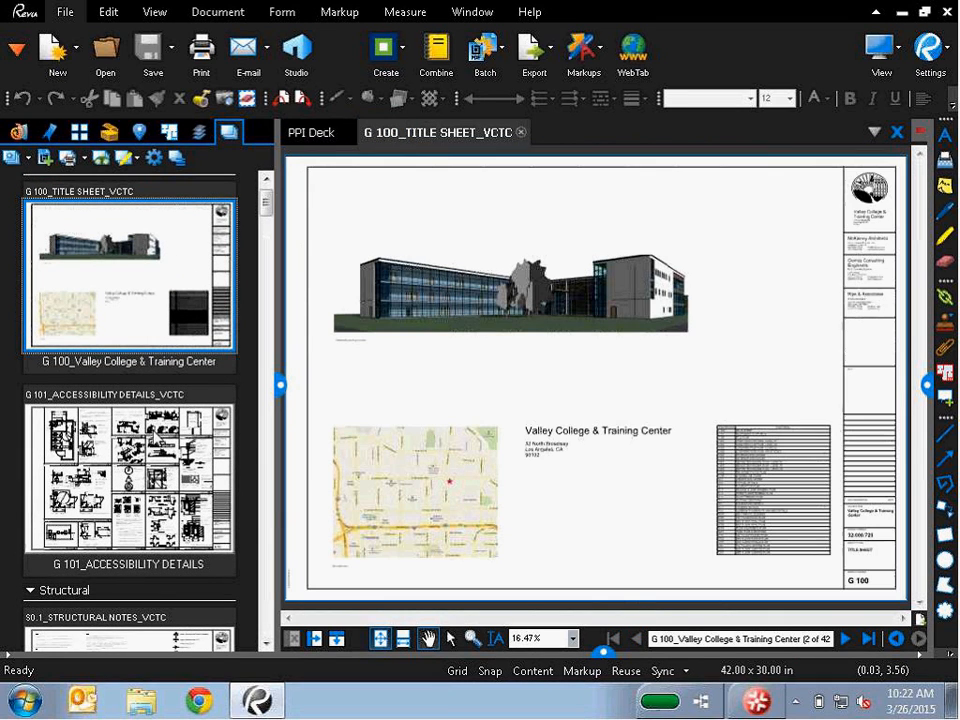
pyautogui.click(150, 438)
pyautogui.scroll(-10, 161, 403)
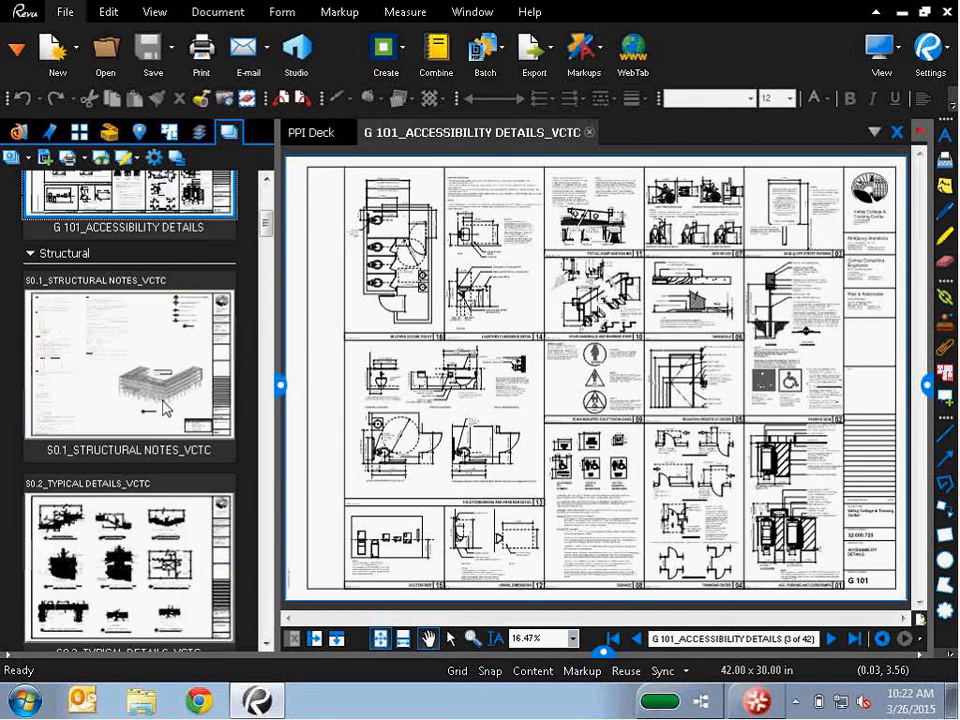
pyautogui.click(175, 458)
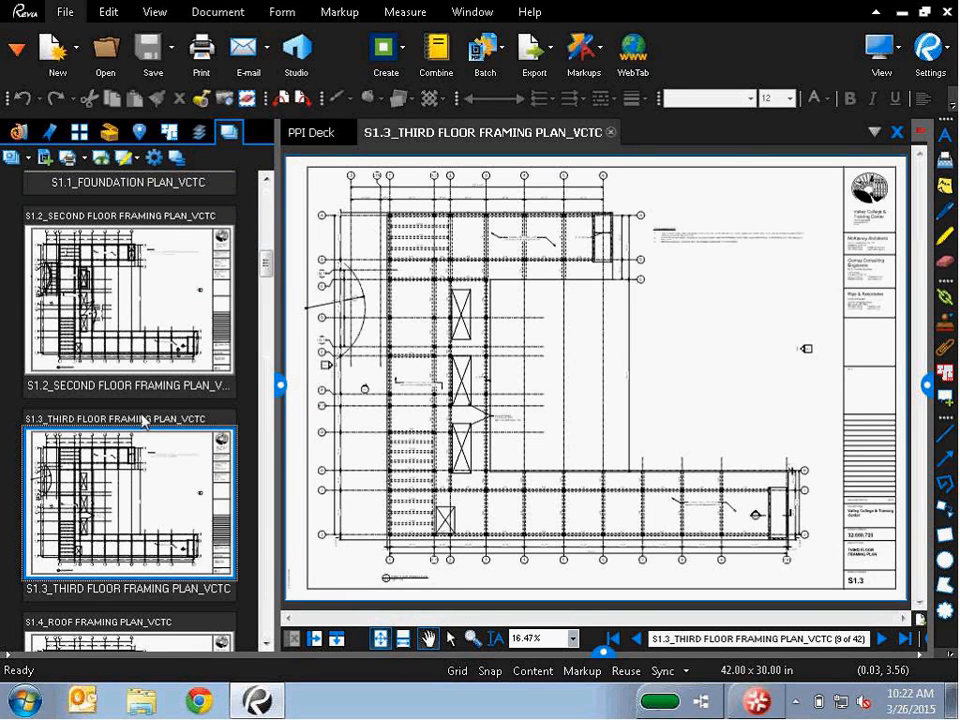
# - Toggle the set's thumbnails off and back on, collapsing and re-expanding the Architectural category in between
pyautogui.scroll(10, 137, 240)
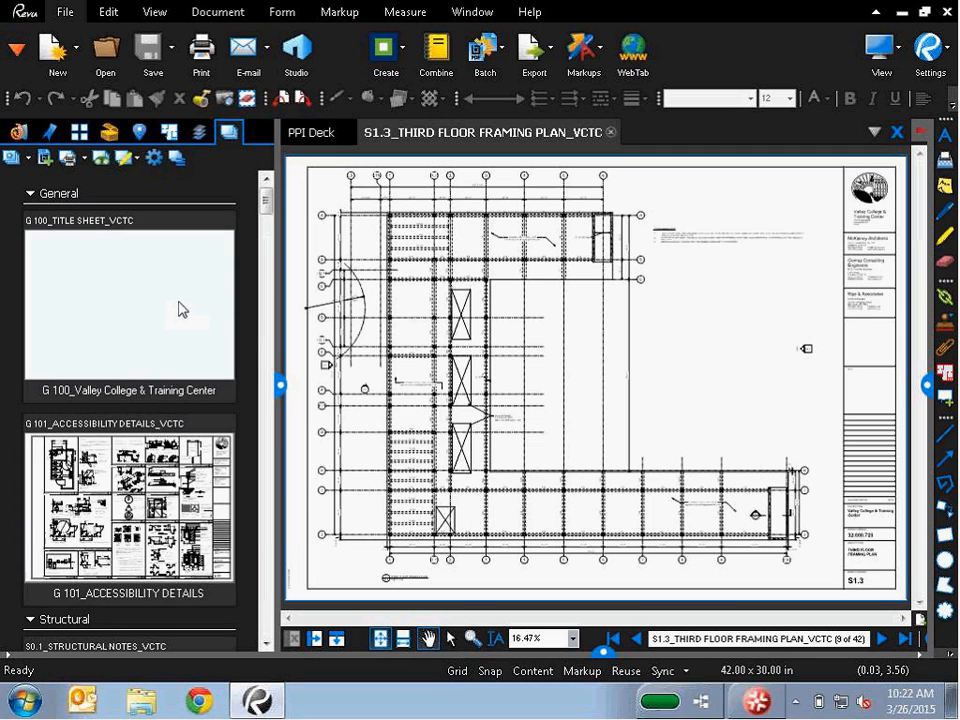
pyautogui.click(178, 164)
pyautogui.scroll(-3, 267, 233)
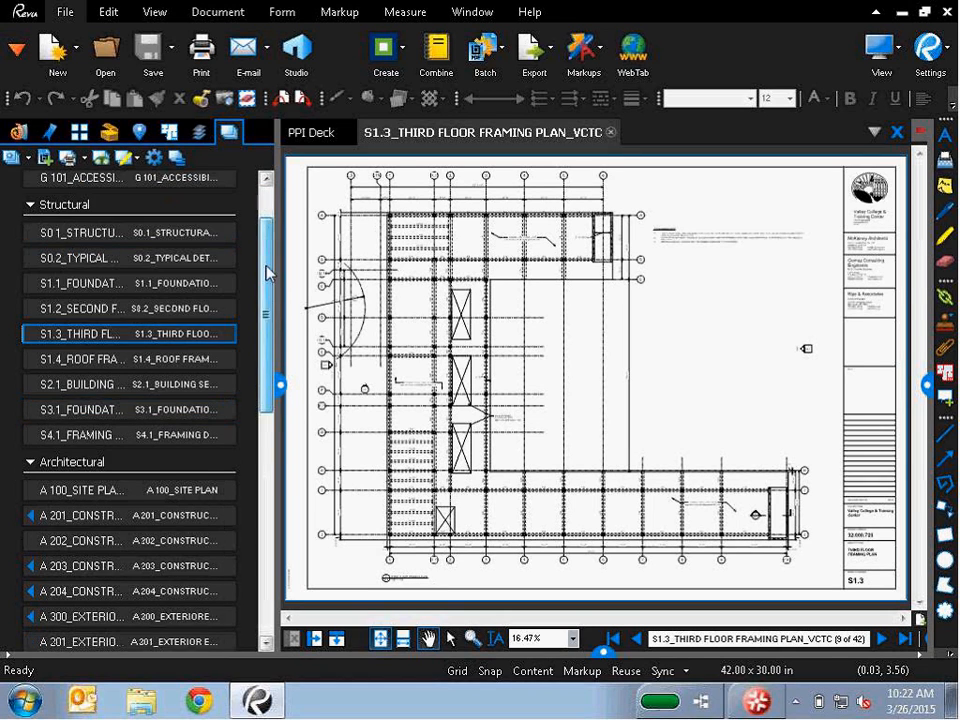
pyautogui.click(62, 322)
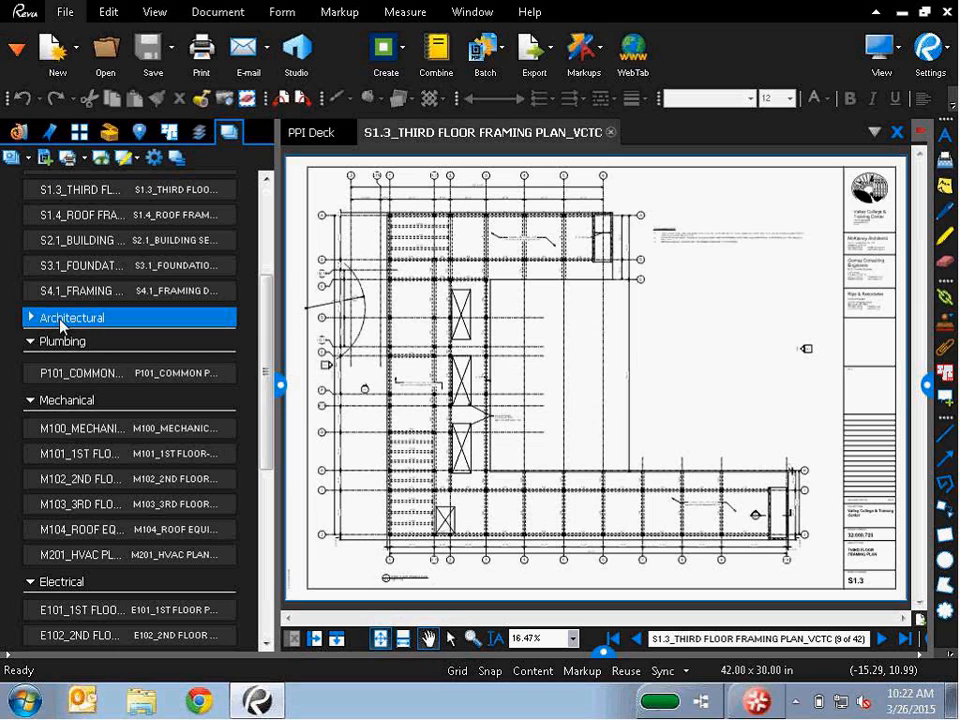
pyautogui.rightClick(30, 319)
pyautogui.click(28, 316)
pyautogui.click(28, 318)
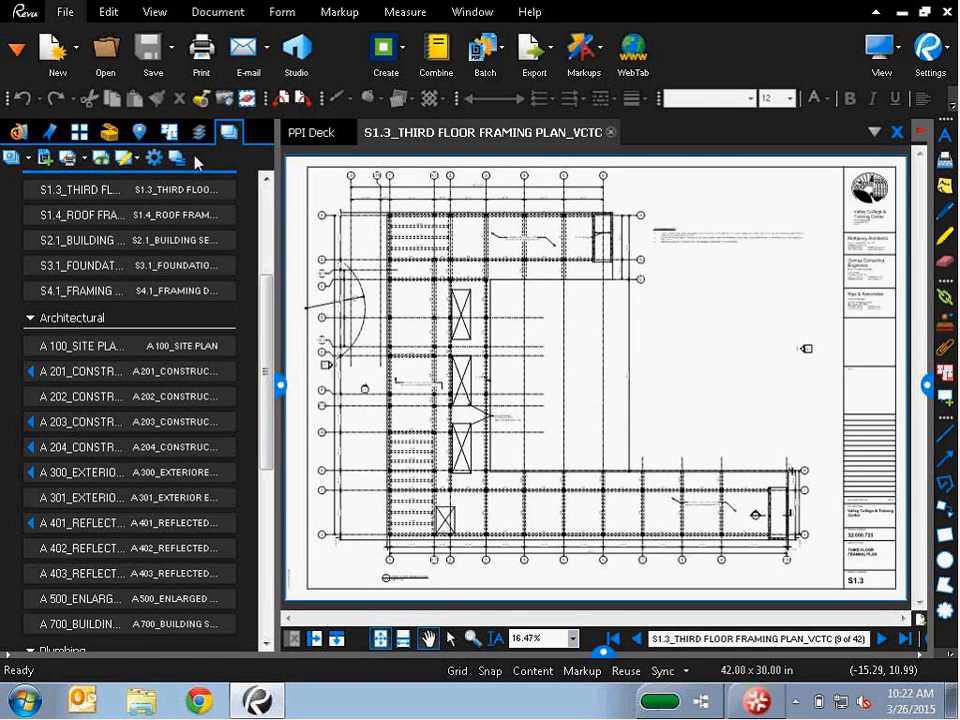
pyautogui.click(178, 158)
# - View the A 201 Construction Plan - Level 01 Rev 1 sheet, check its superseded previous revision and return to Rev 1
pyautogui.scroll(-3, 200, 300)
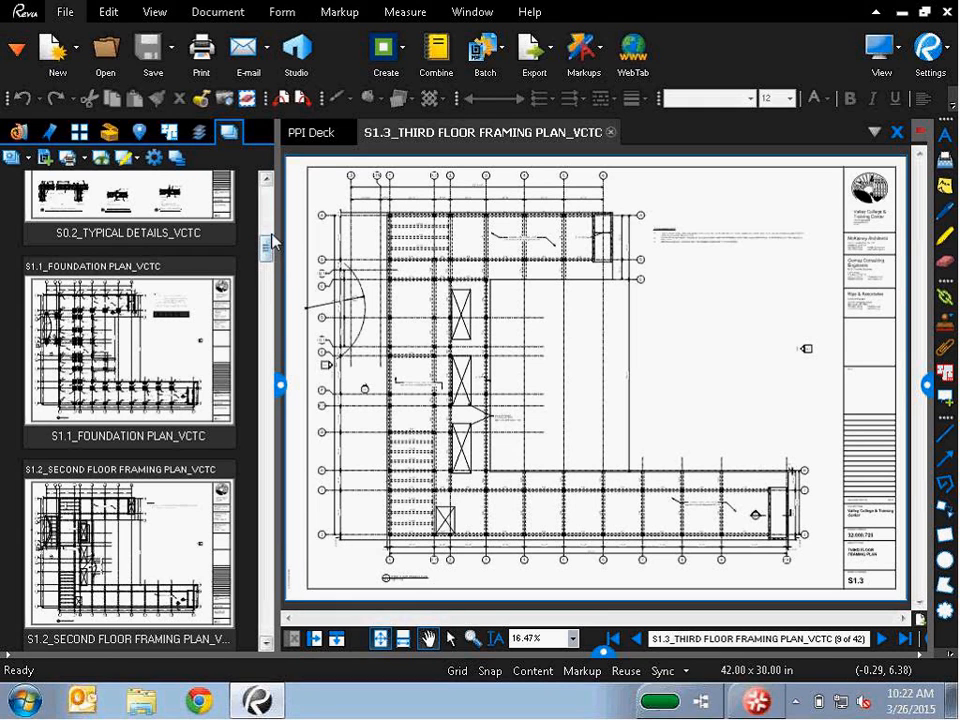
pyautogui.moveTo(263, 256); pyautogui.dragTo(265, 349)
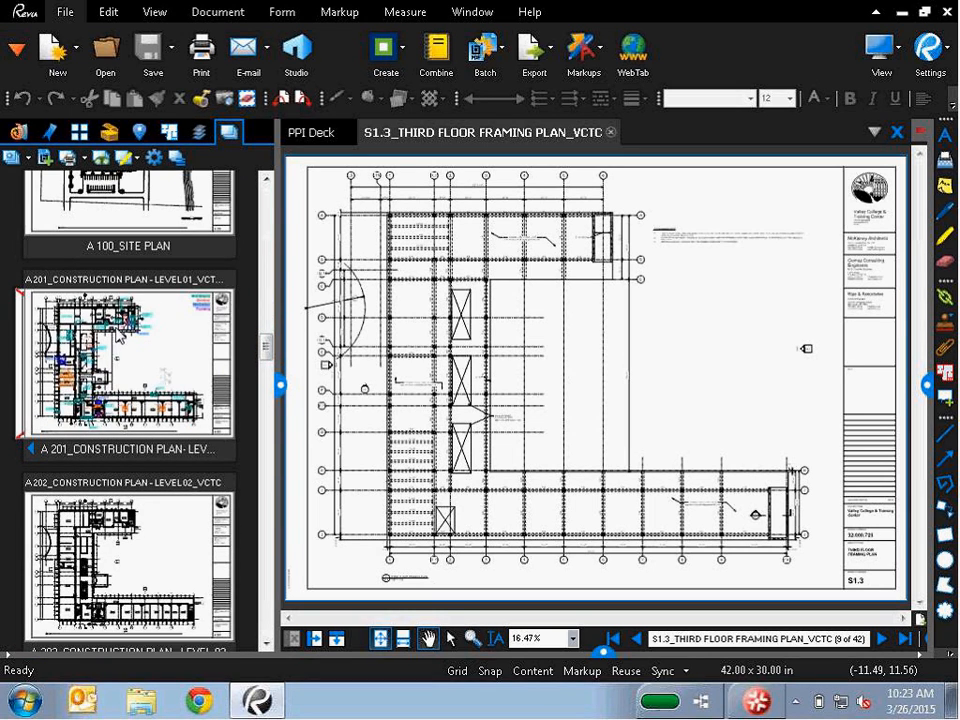
pyautogui.click(165, 357)
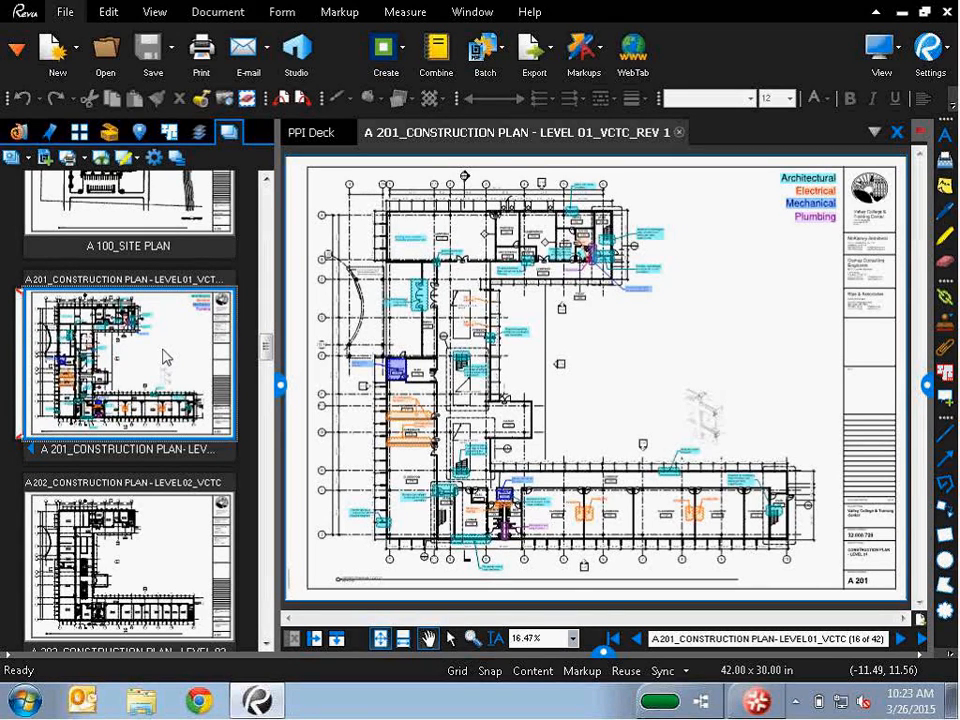
pyautogui.click(30, 452)
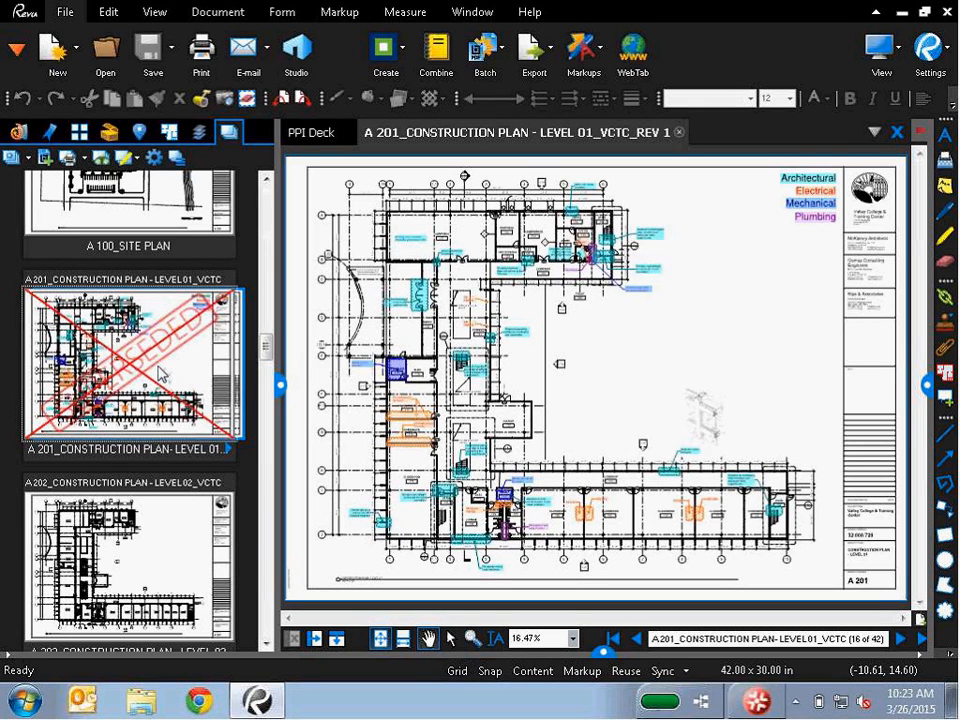
pyautogui.click(122, 290)
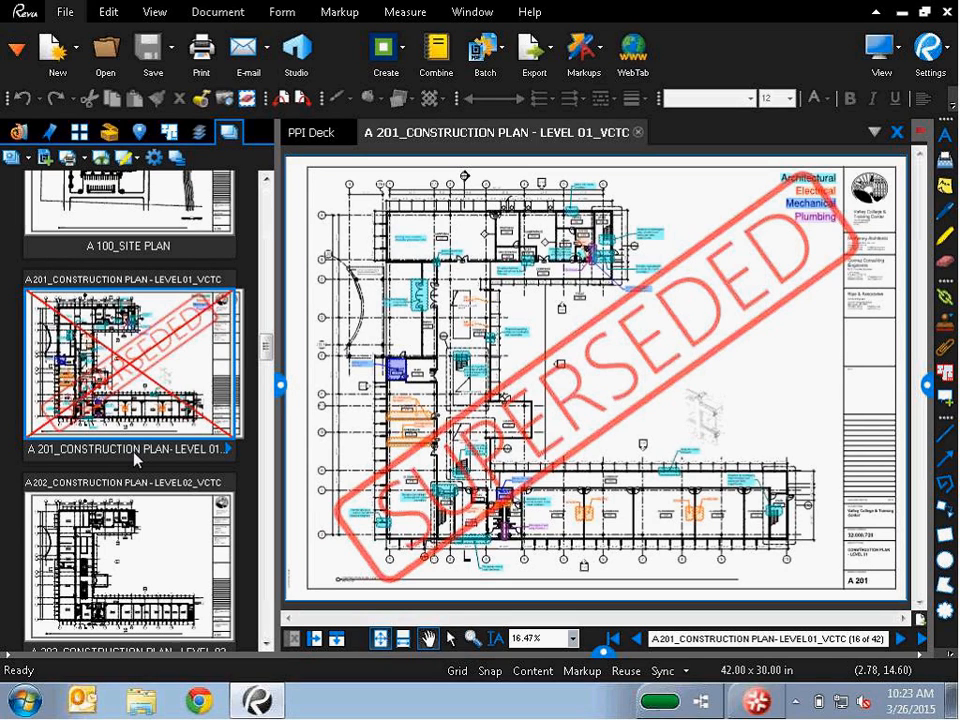
pyautogui.click(229, 450)
pyautogui.click(184, 352)
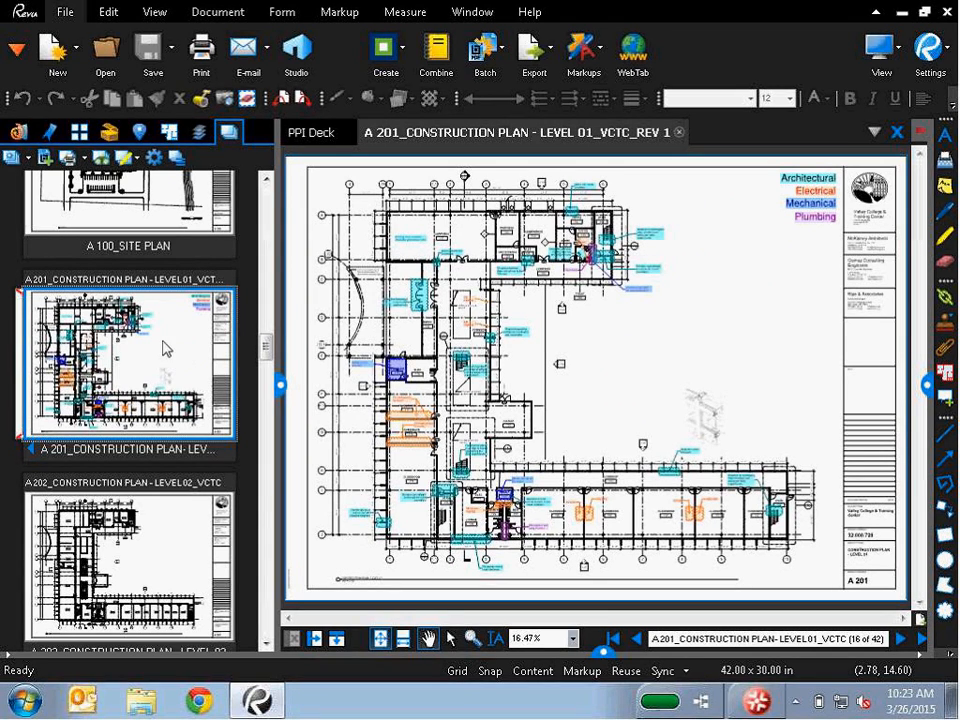
# - Close the A 201 Rev 1 sheet and the drawing set
pyautogui.rightClick(166, 343)
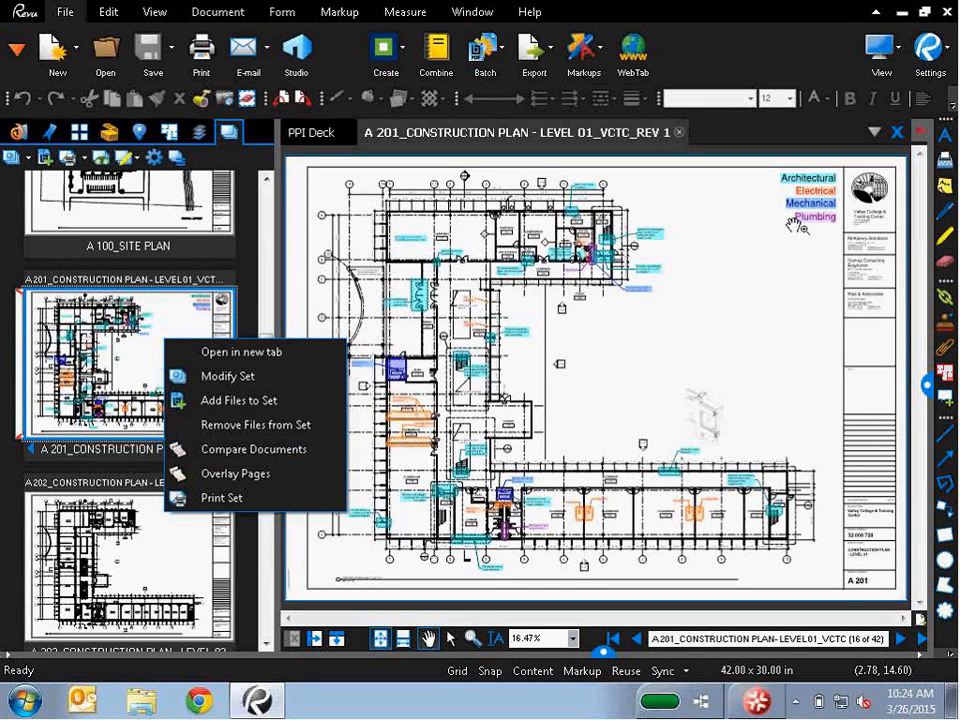
pyautogui.click(678, 133)
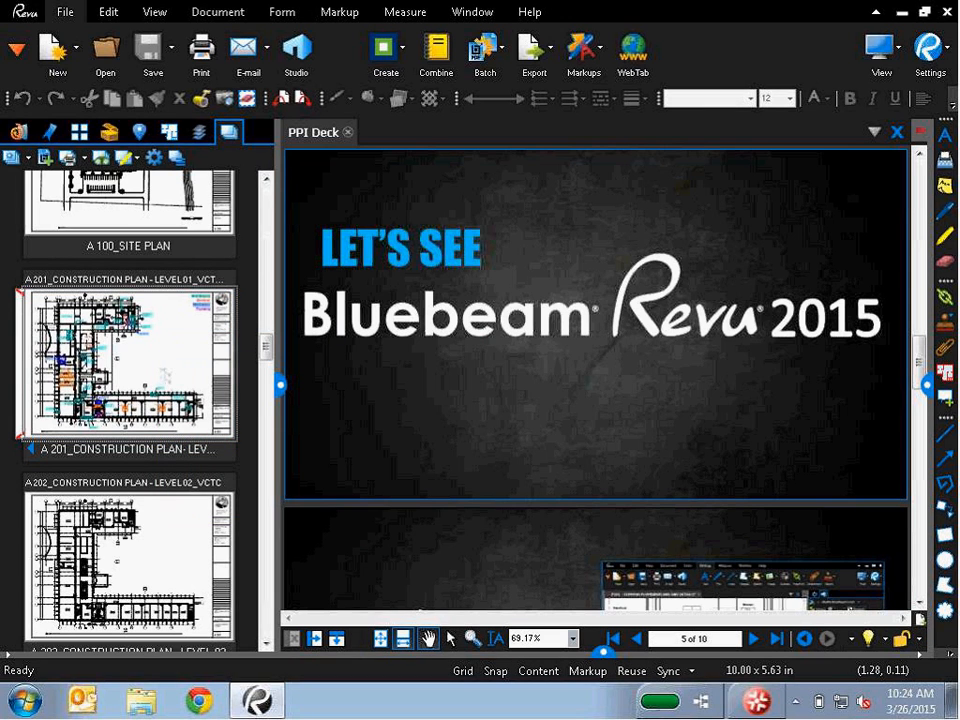
pyautogui.click(28, 160)
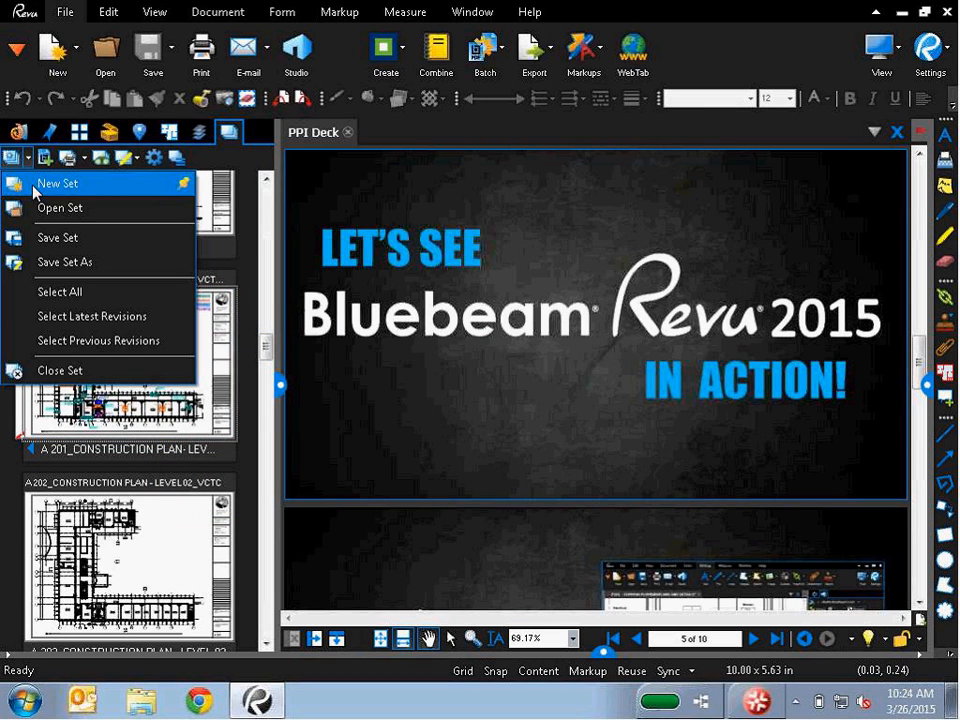
pyautogui.click(92, 369)
pyautogui.click(572, 377)
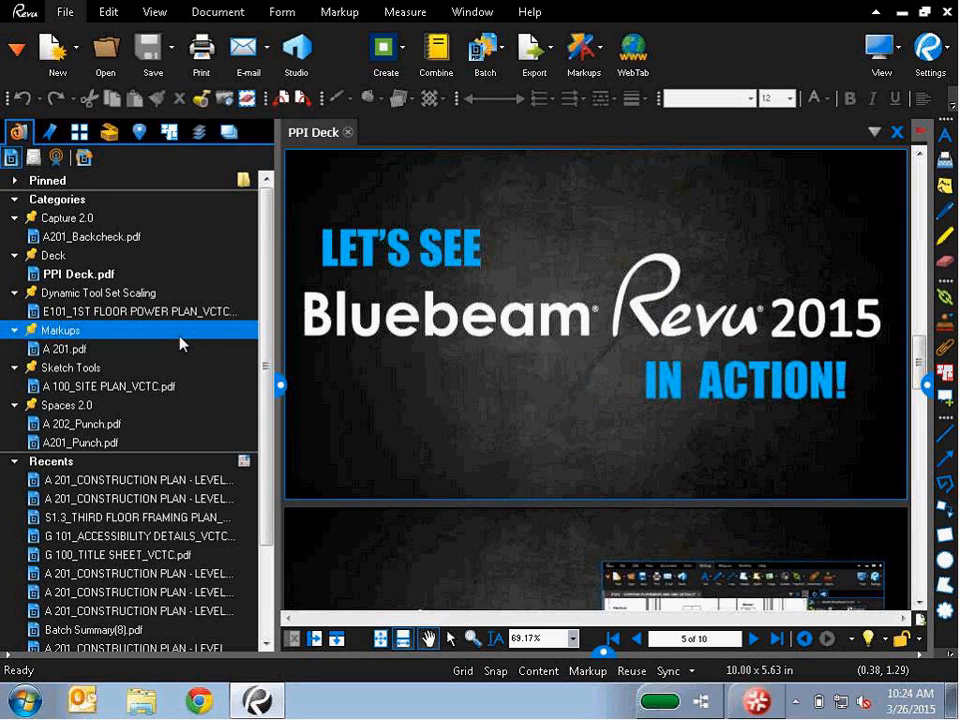
# - Open A 201.pdf from the pinned Markups category, hide the side panel and focus on Classroom 106
pyautogui.click(155, 350)
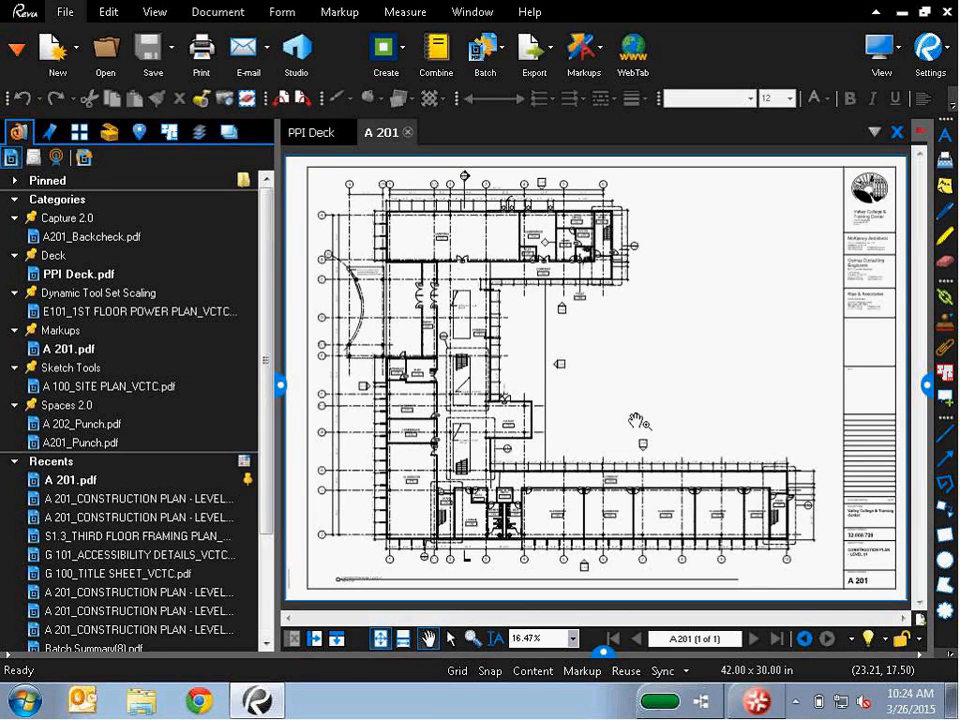
pyautogui.click(281, 388)
pyautogui.moveTo(480, 435); pyautogui.dragTo(501, 397)
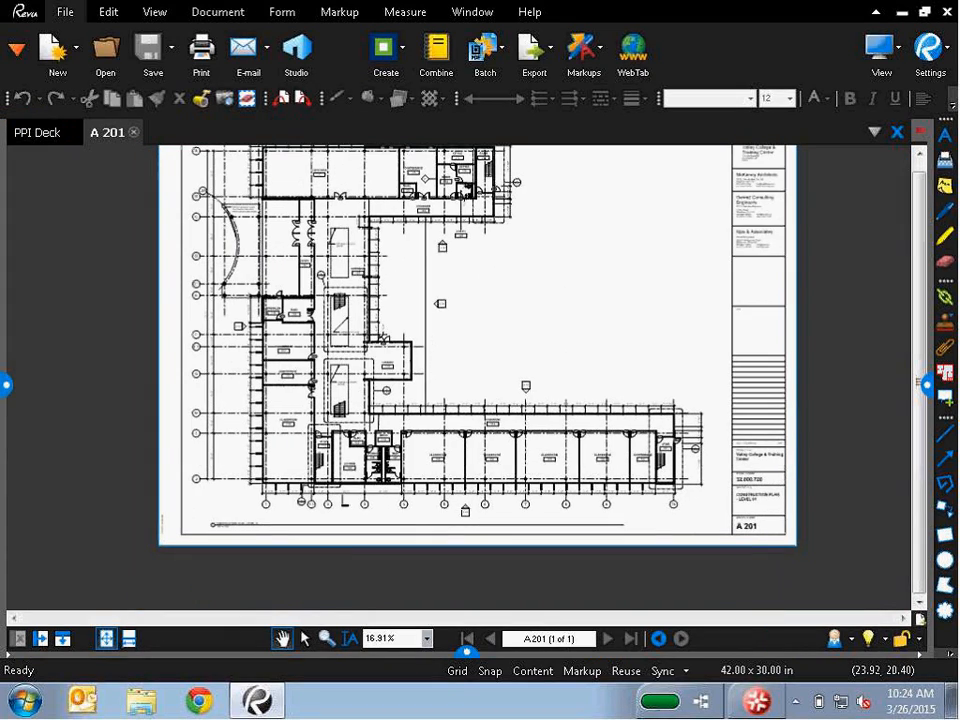
pyautogui.scroll(8, 440, 475)
pyautogui.moveTo(440, 475); pyautogui.dragTo(579, 326)
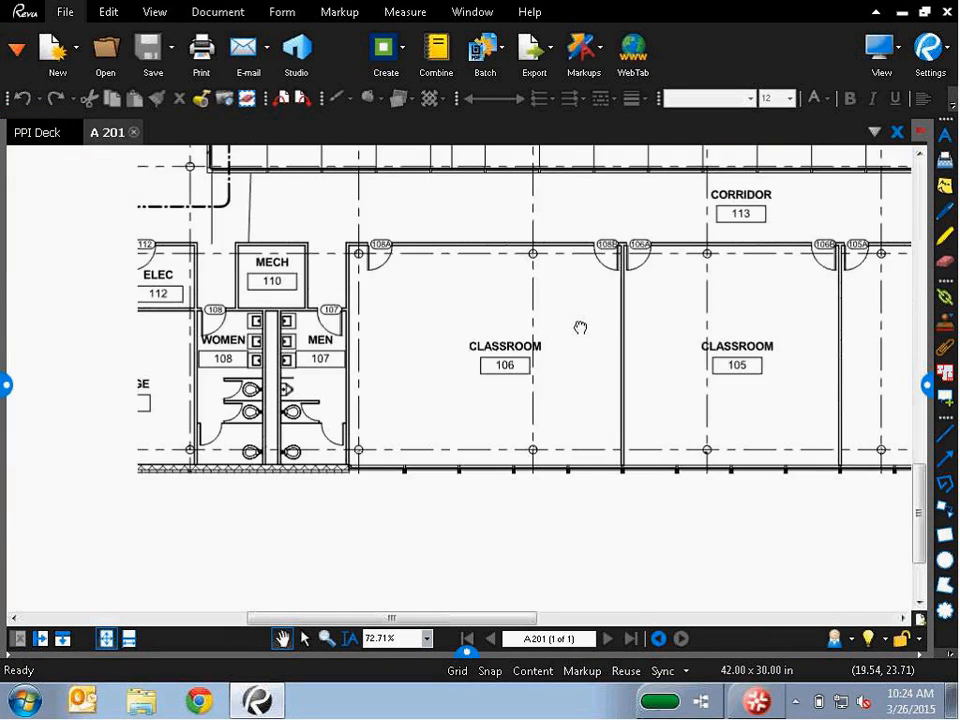
# - Draw a cloud markup around the Men 107 restroom
pyautogui.moveTo(360, 252); pyautogui.dragTo(514, 311)
pyautogui.scroll(1, 508, 316)
pyautogui.click(945, 611)
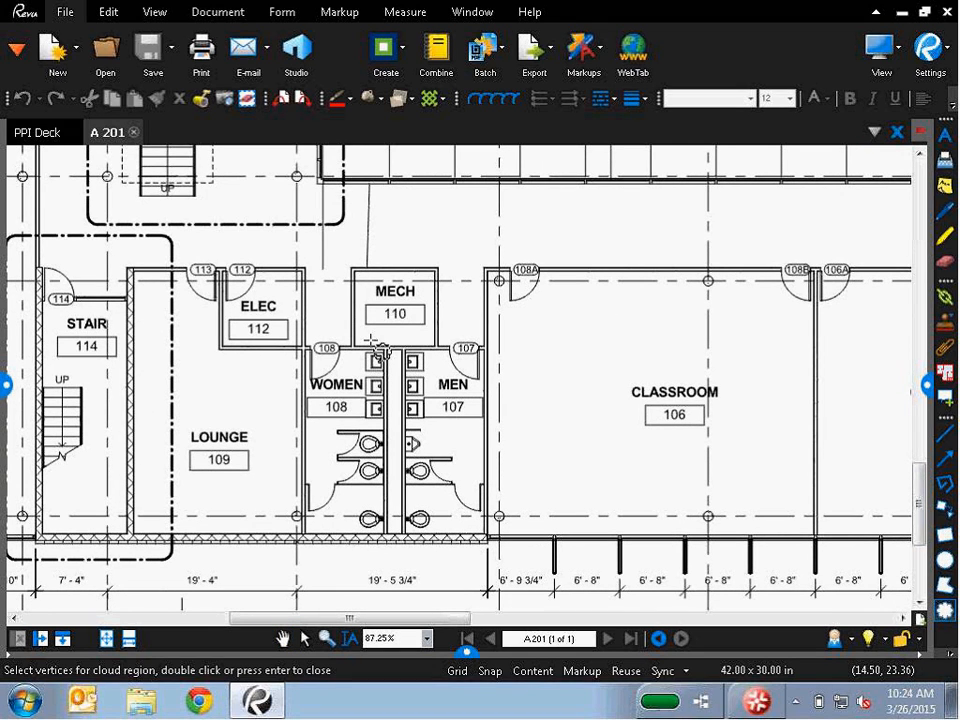
pyautogui.moveTo(395, 329)
pyautogui.mouseDown()
pyautogui.moveTo(476, 579)
pyautogui.moveTo(509, 573)
pyautogui.mouseUp()
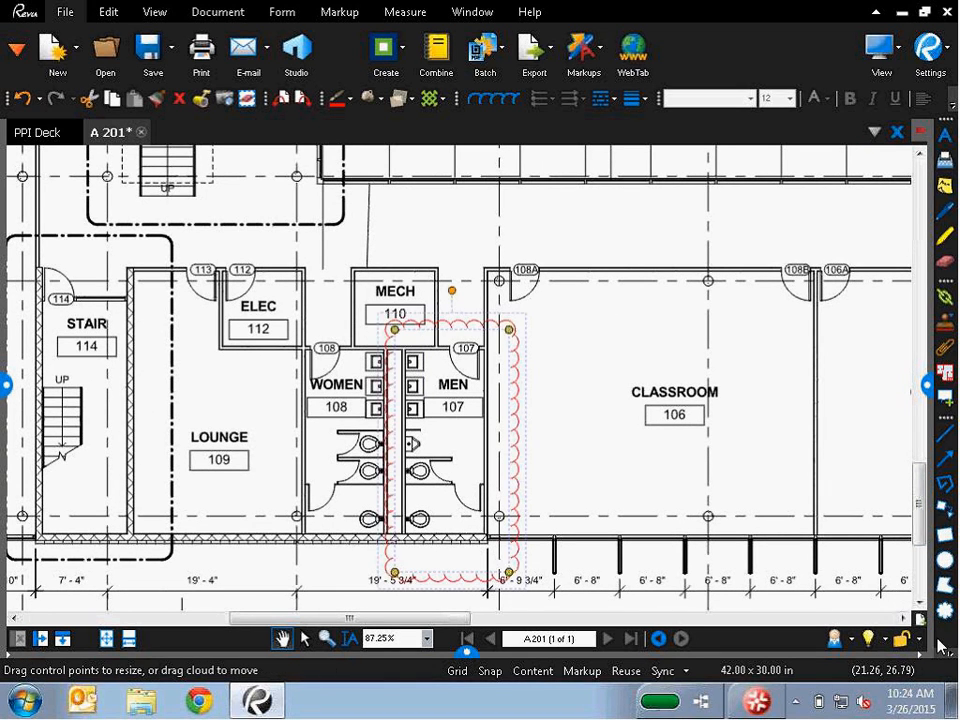
# - Add a callout pointing at the Men 107 restroom reading "Is this ADA compliant?" and move its text farther into Classroom 106
pyautogui.click(945, 508)
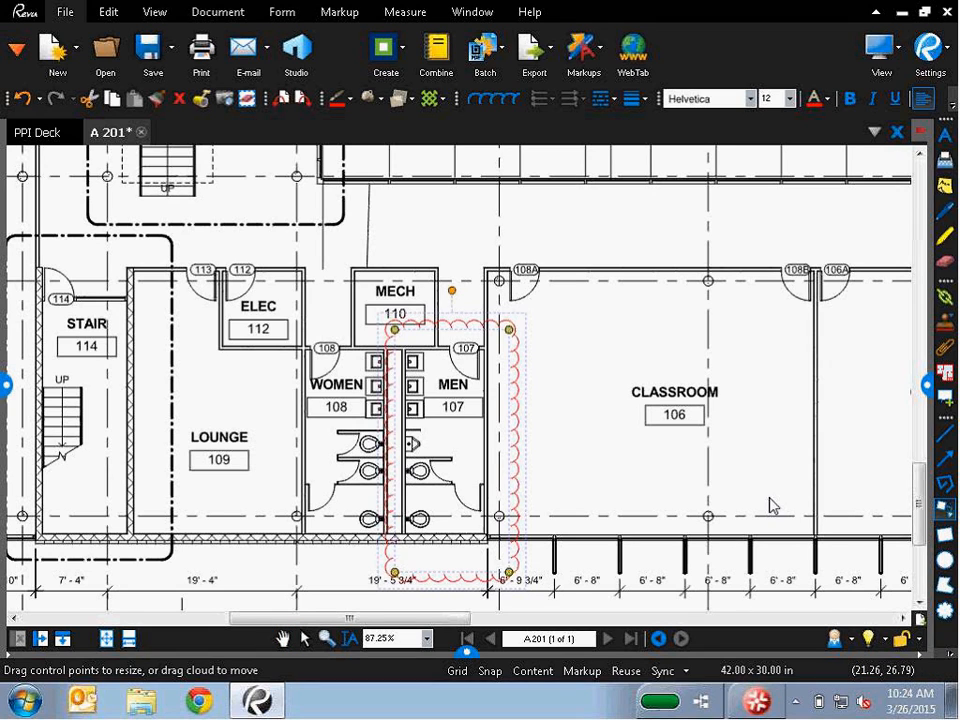
pyautogui.click(472, 427)
pyautogui.click(571, 325)
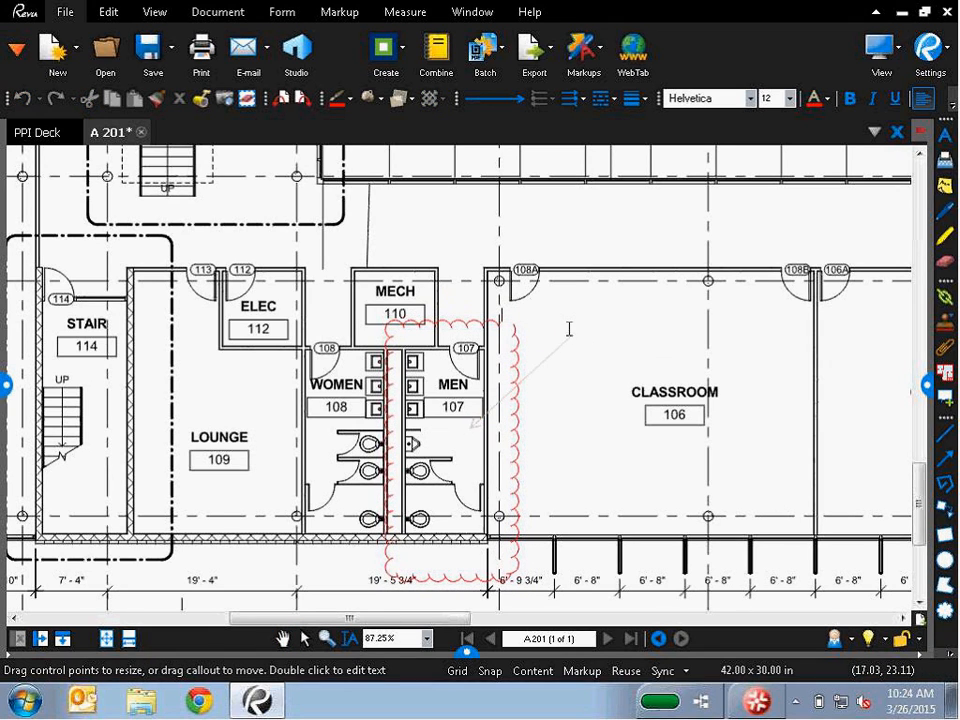
pyautogui.write('Is this')
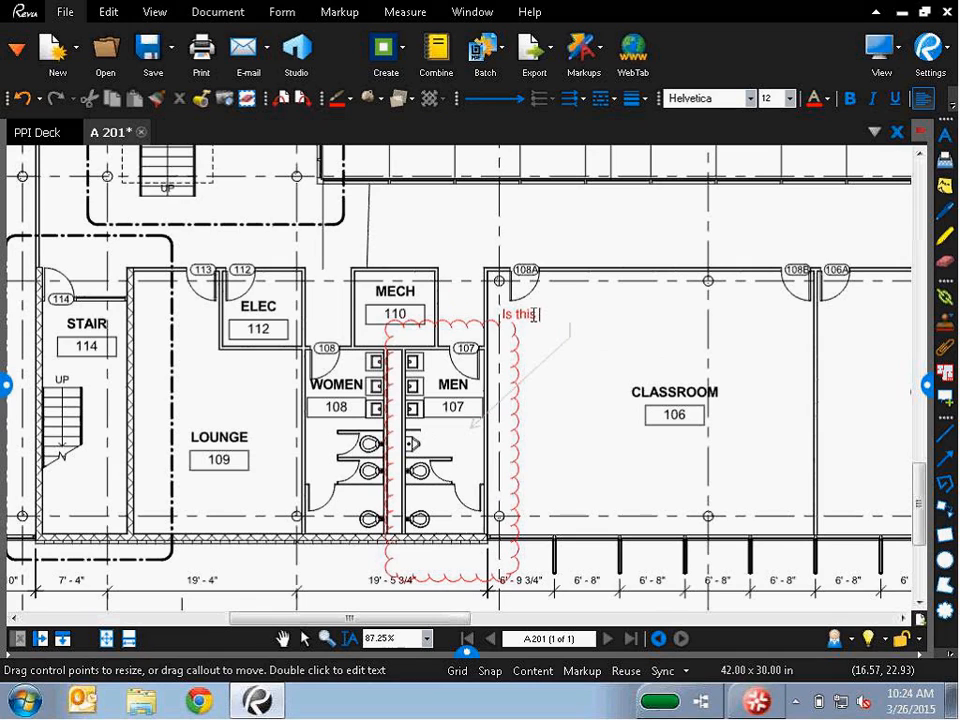
pyautogui.write(' ADA compliant?')
pyautogui.press('Escape')
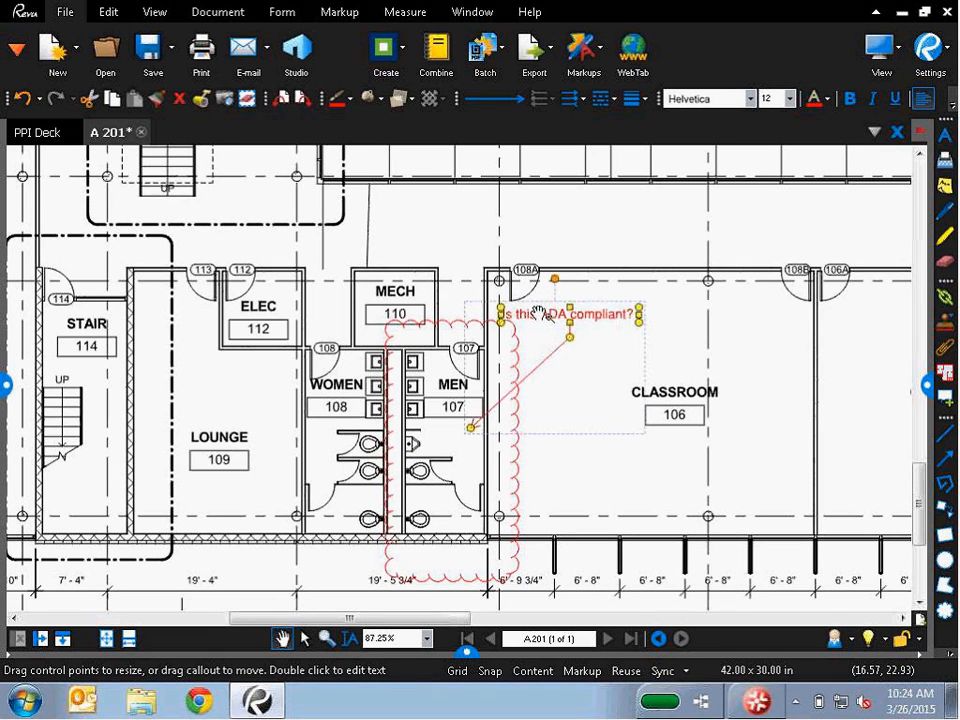
pyautogui.moveTo(598, 315); pyautogui.dragTo(681, 330)
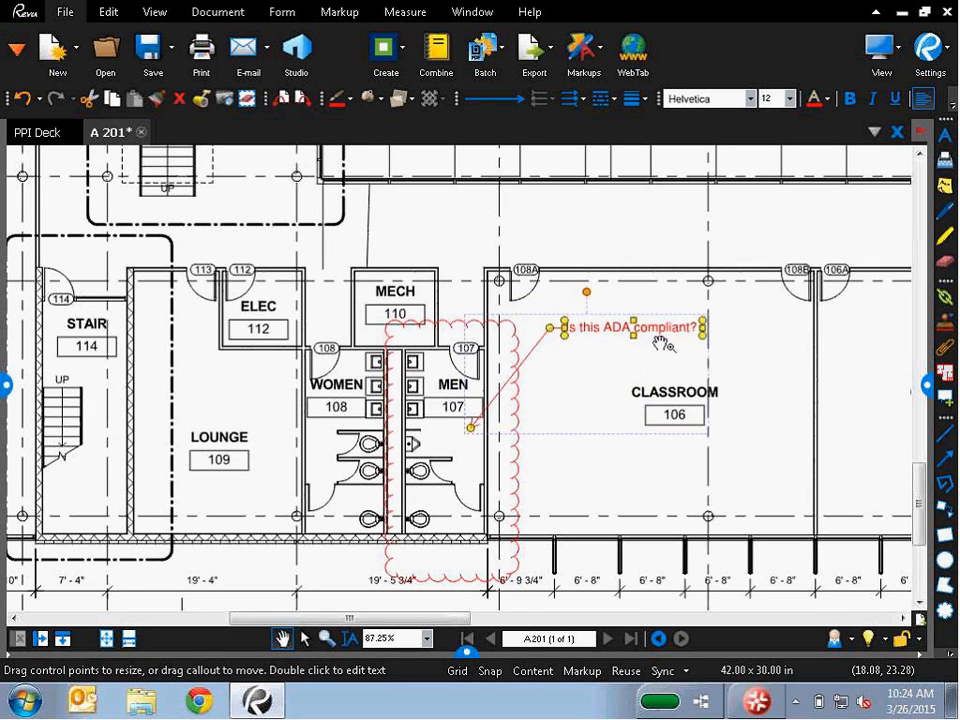
pyautogui.click(785, 371)
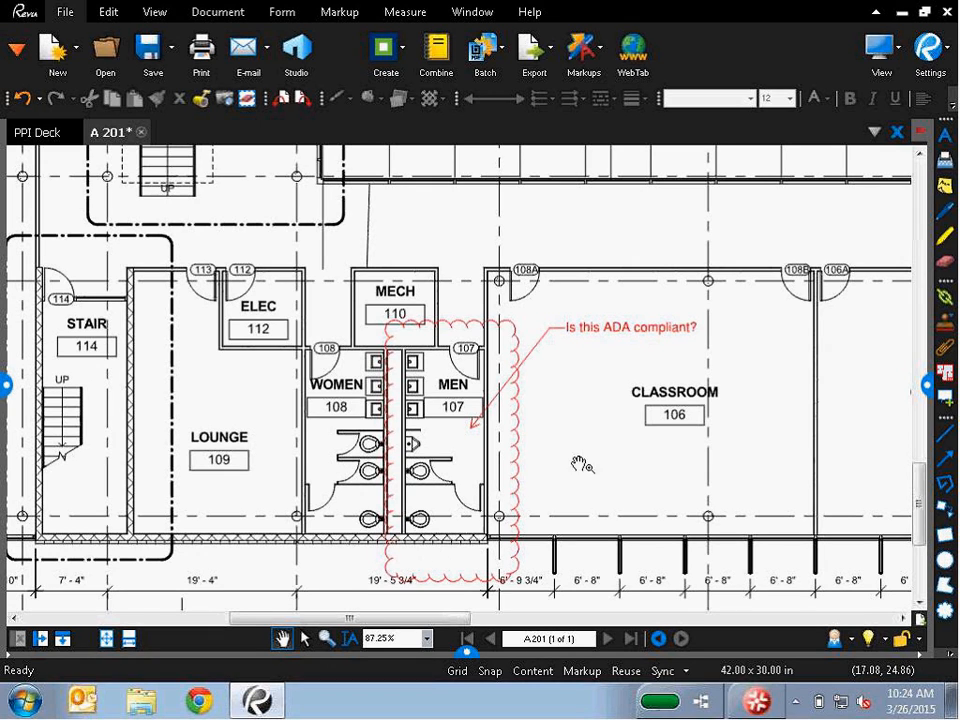
# - Show the markups list below the drawing, check the cloud and callout entries one after the other, and hide the list again
pyautogui.click(467, 652)
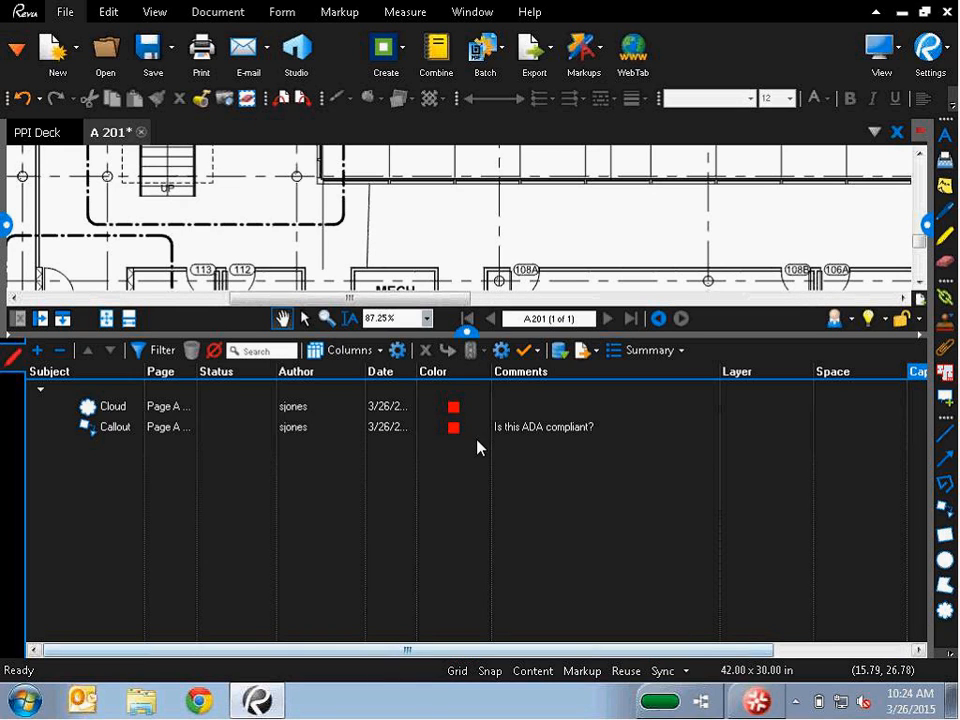
pyautogui.moveTo(473, 338); pyautogui.dragTo(467, 475)
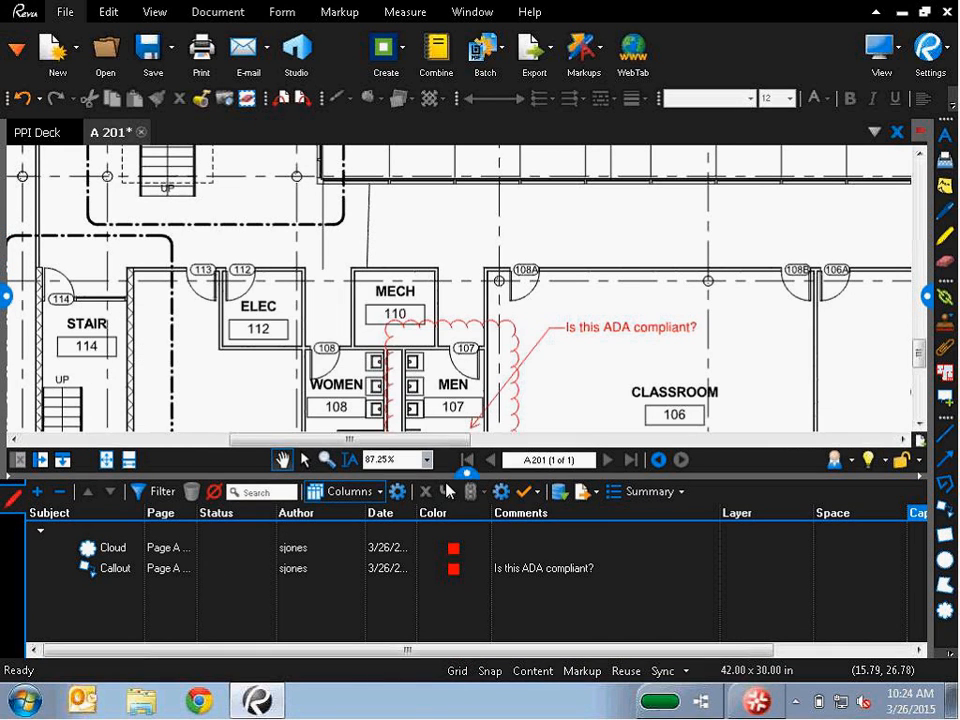
pyautogui.click(122, 572)
pyautogui.click(124, 549)
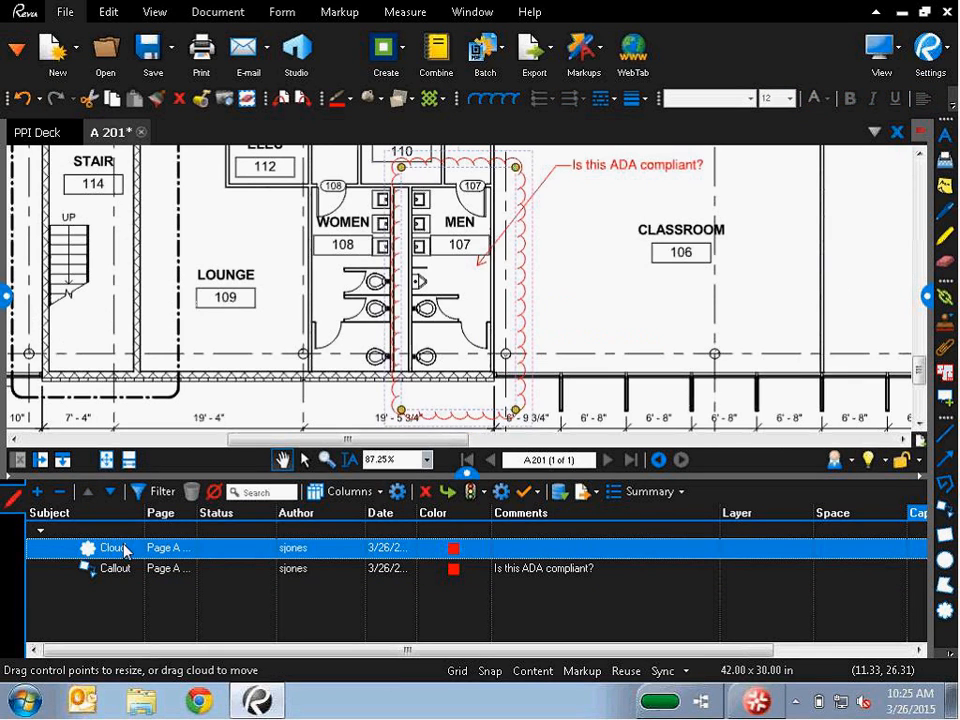
pyautogui.click(124, 570)
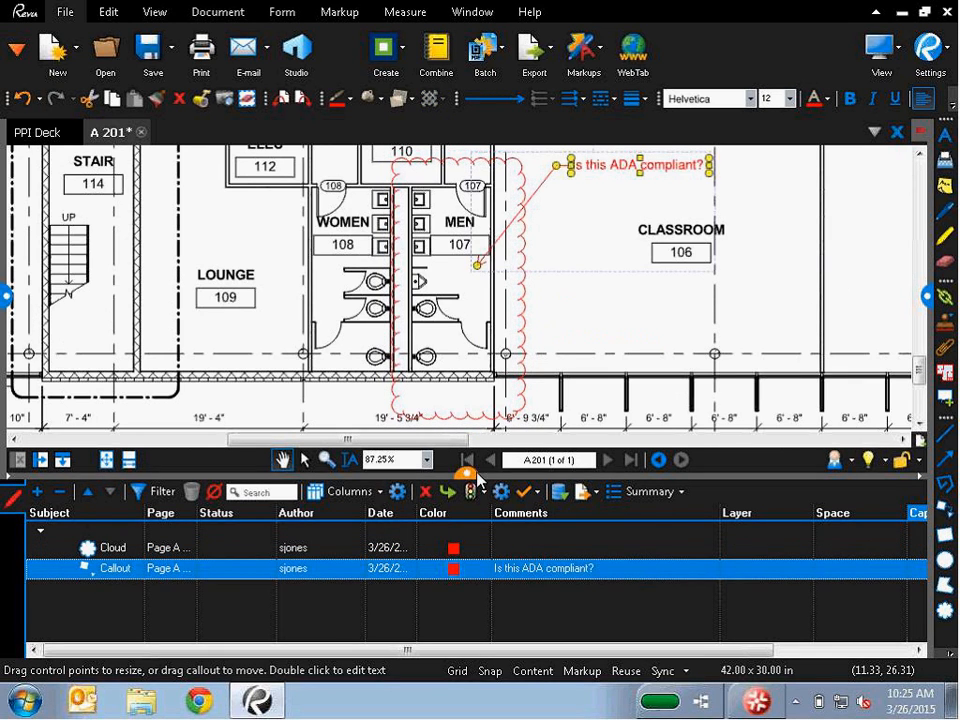
pyautogui.click(475, 474)
# - Select the cloud markup around the Men 107 restroom and delete it
pyautogui.moveTo(728, 380)
pyautogui.mouseDown()
pyautogui.moveTo(705, 396)
pyautogui.moveTo(668, 461)
pyautogui.mouseUp()
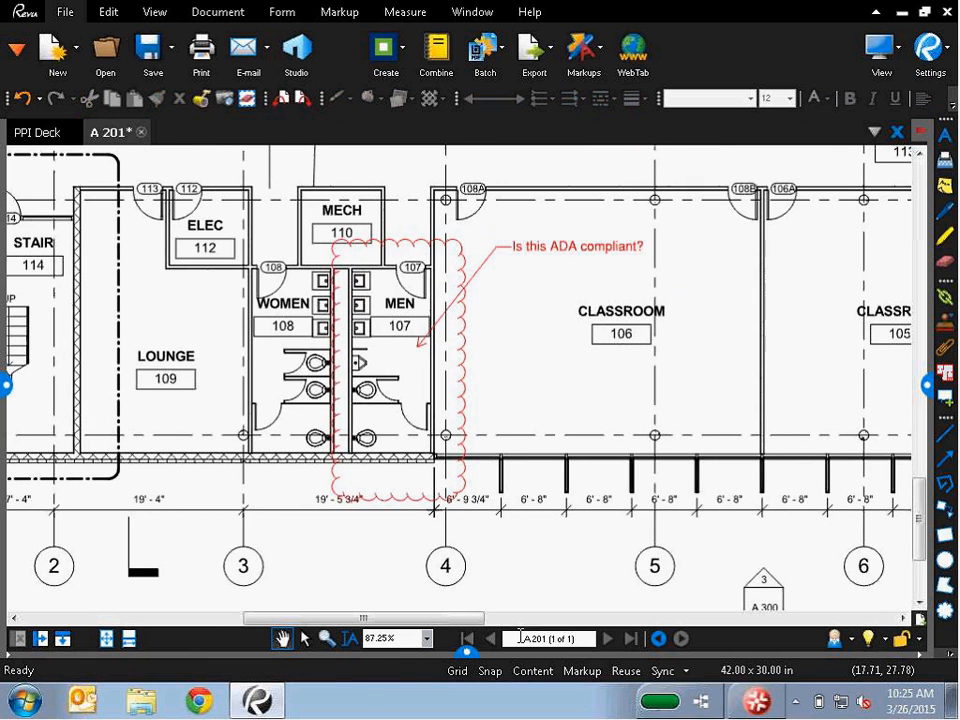
pyautogui.click(305, 638)
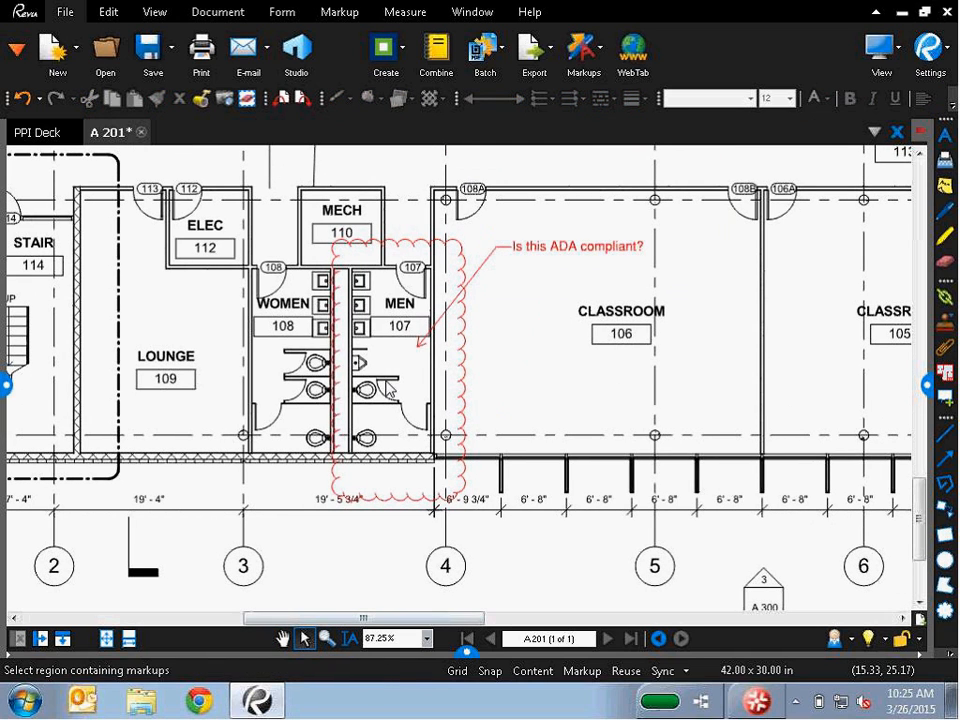
pyautogui.moveTo(330, 204); pyautogui.dragTo(570, 500)
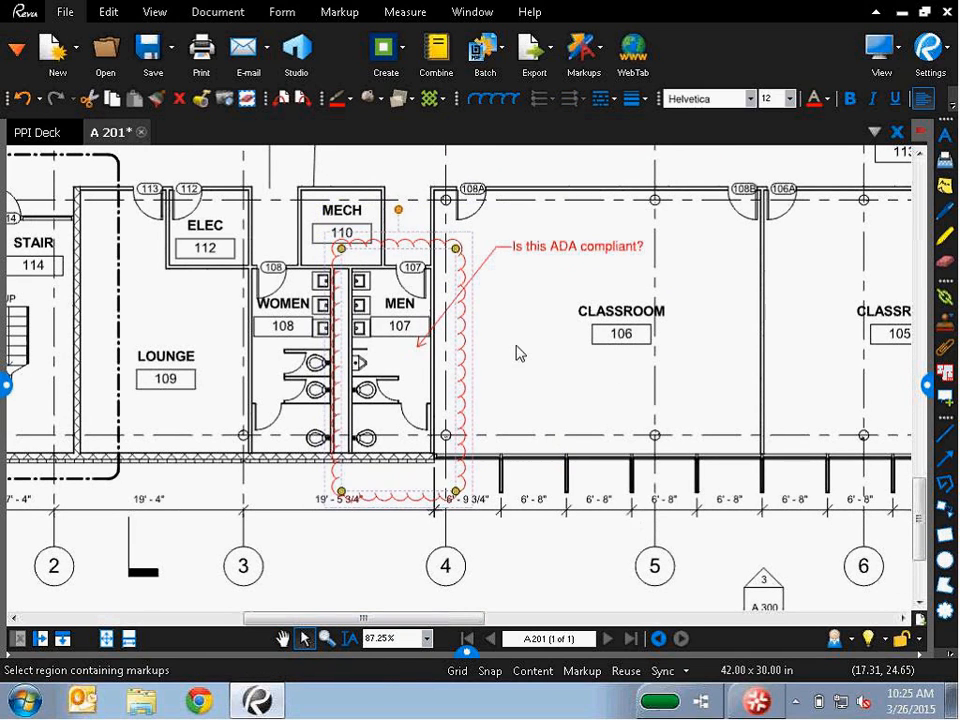
pyautogui.press('Delete')
pyautogui.press('Delete')
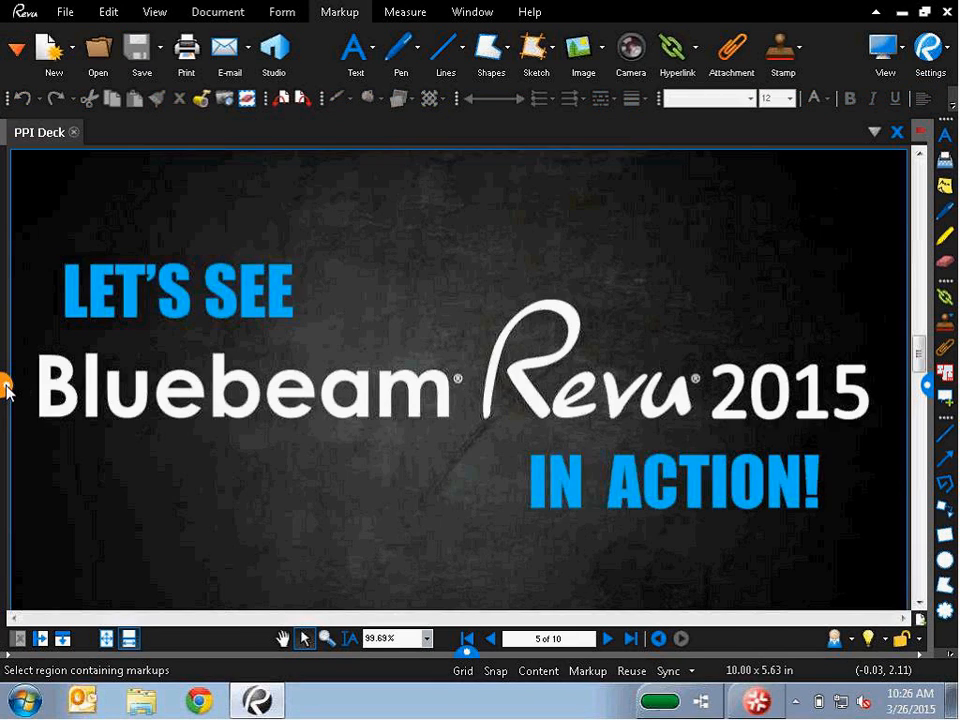
# - Open A 100_SITE PLAN_VCTC.pdf from the pinned Sketch Tools category and focus on the parking lot
pyautogui.click(5, 388)
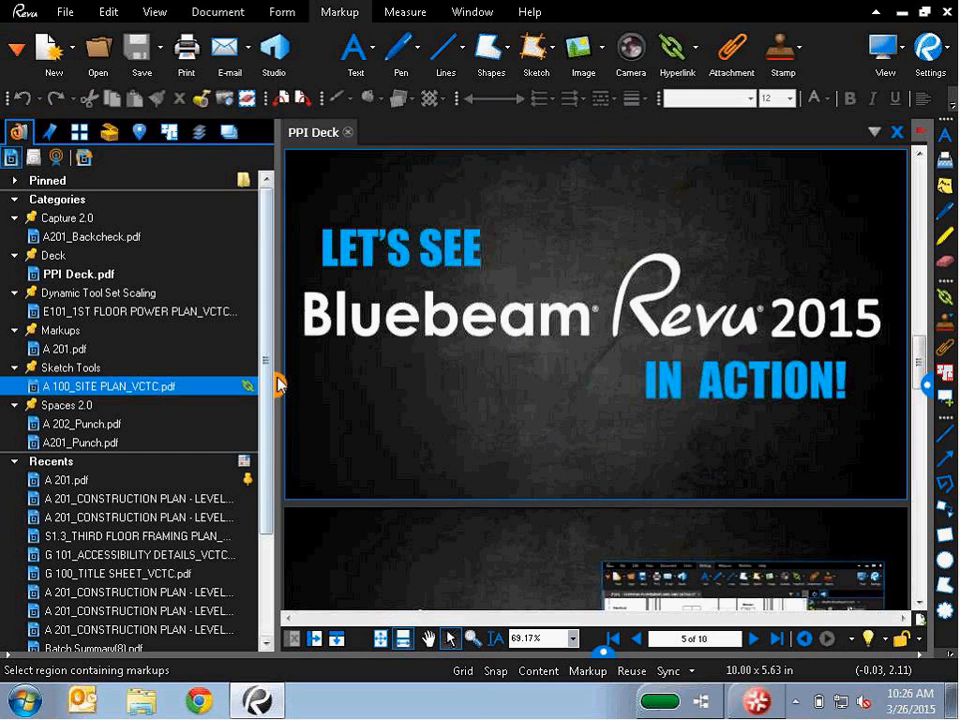
pyautogui.click(203, 386)
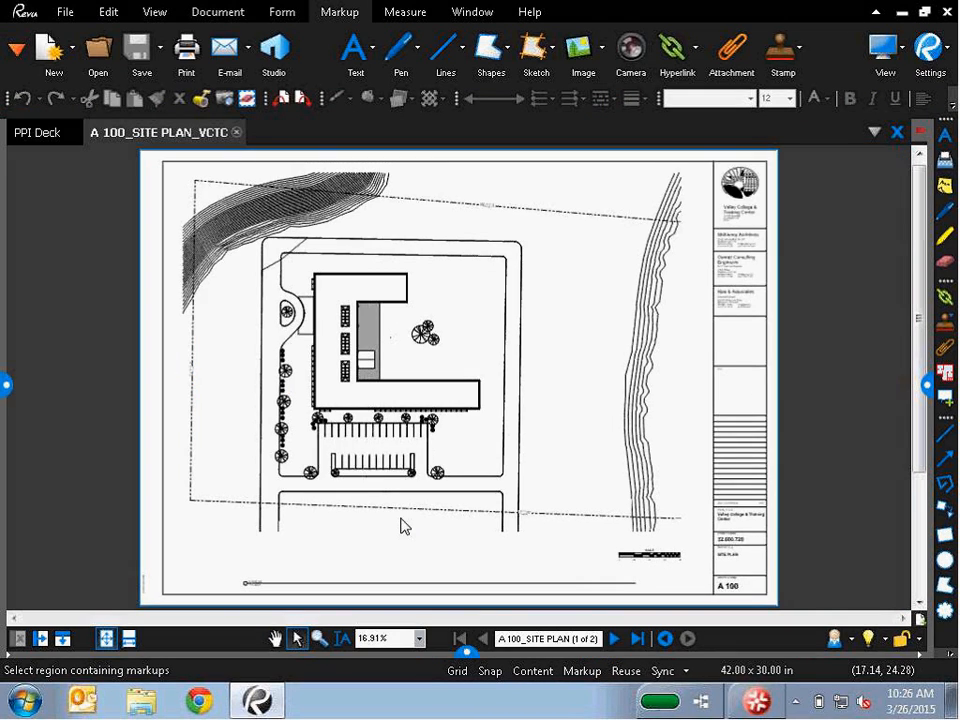
pyautogui.scroll(3, 401, 525)
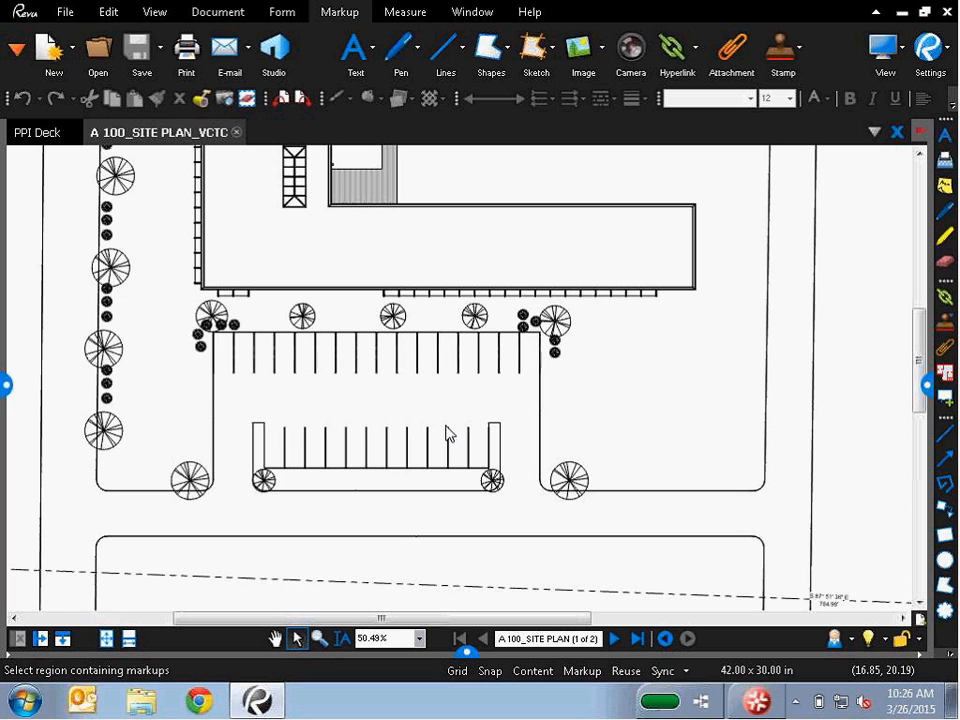
pyautogui.hotkey('shift', 'v')
pyautogui.scroll(4, 447, 427)
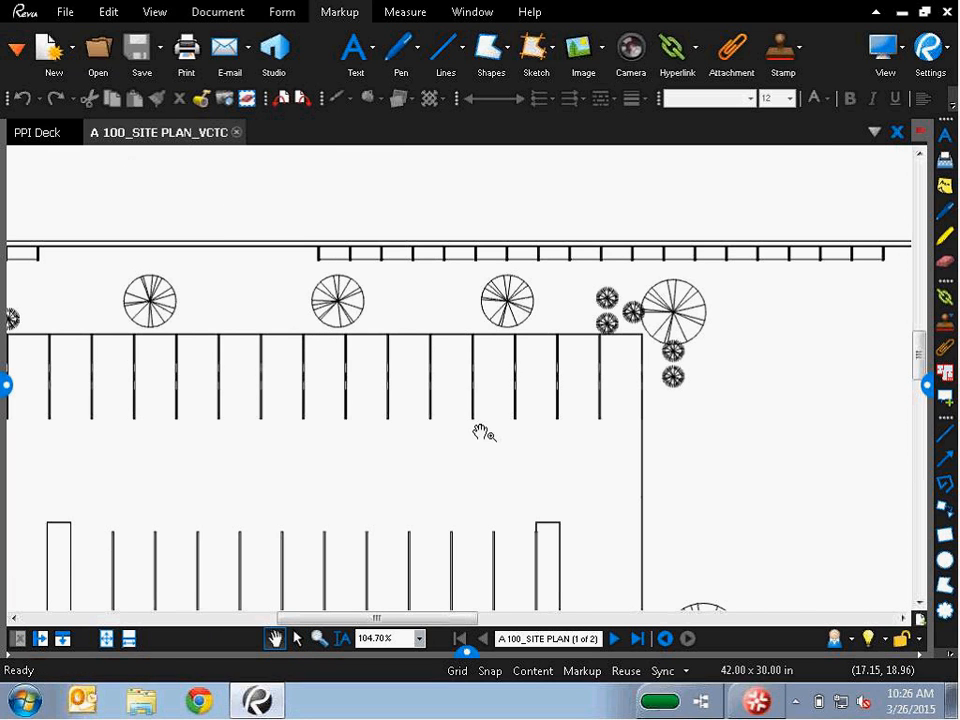
pyautogui.moveTo(483, 432); pyautogui.dragTo(496, 418)
# - Sketch a rectangle to scale in the parking lot, 50' wide and 20' high, rotated 90°, and move it over the upper parking stalls
pyautogui.press('r')
pyautogui.moveTo(372, 326); pyautogui.dragTo(614, 440)
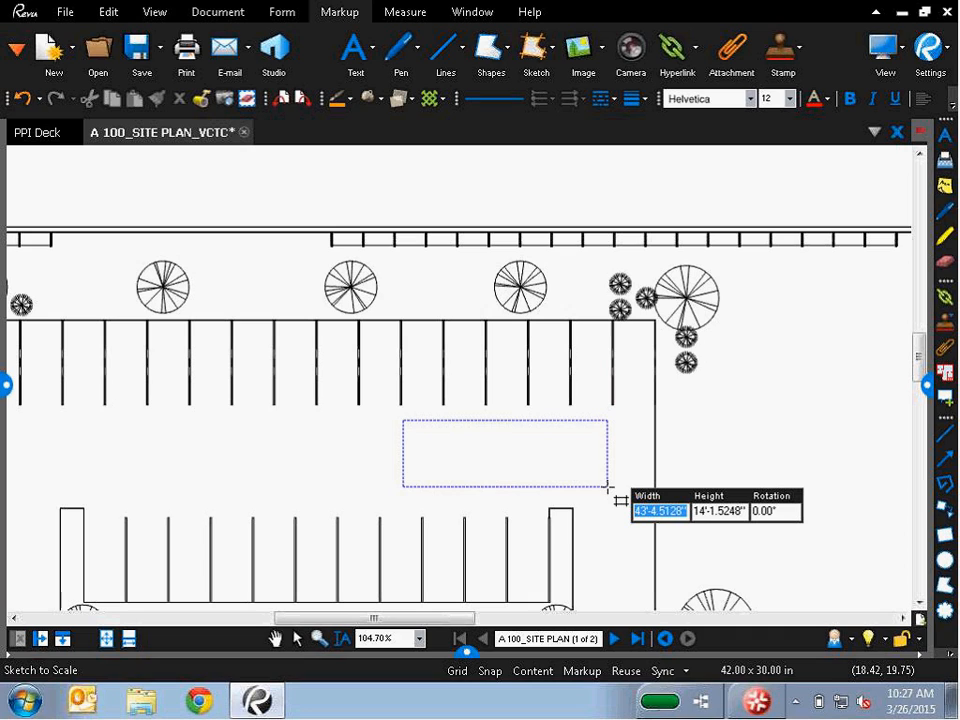
pyautogui.write('50')
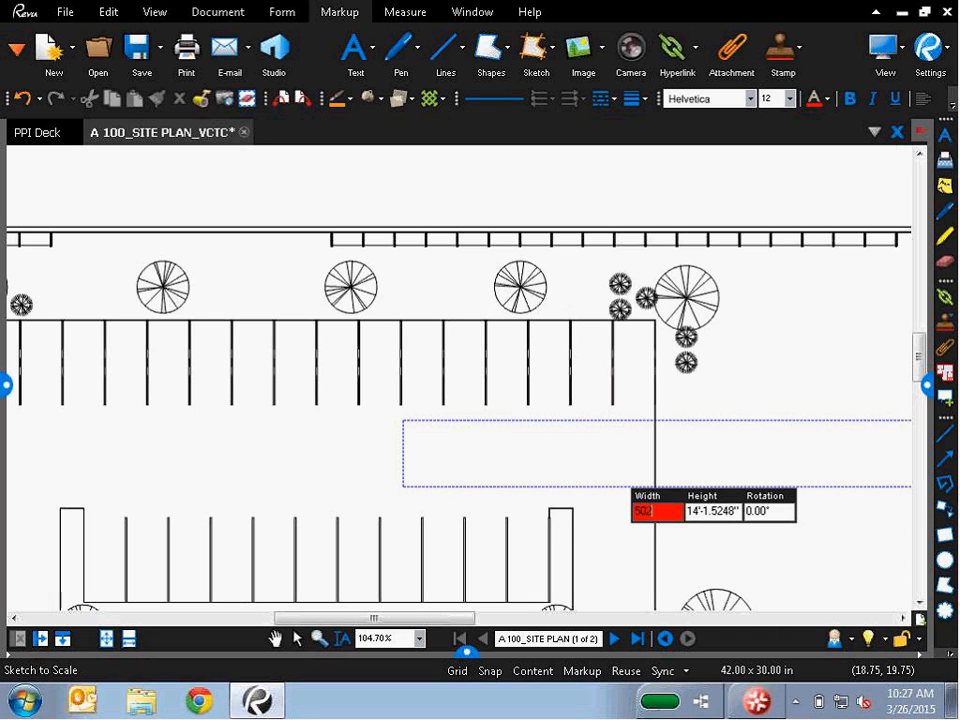
pyautogui.press('Tab')
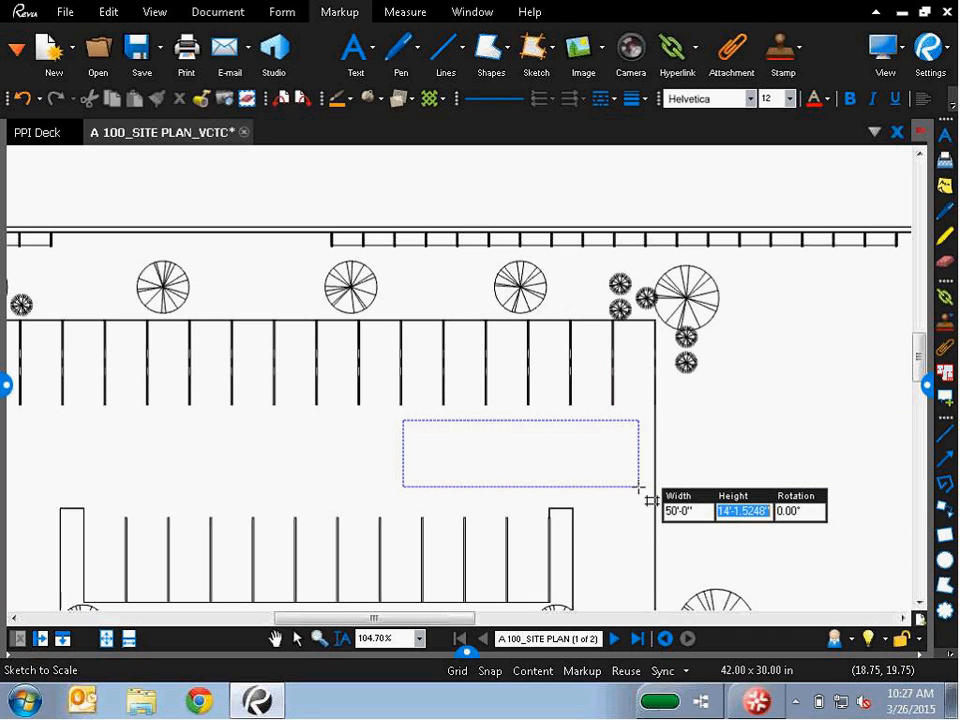
pyautogui.write('20')
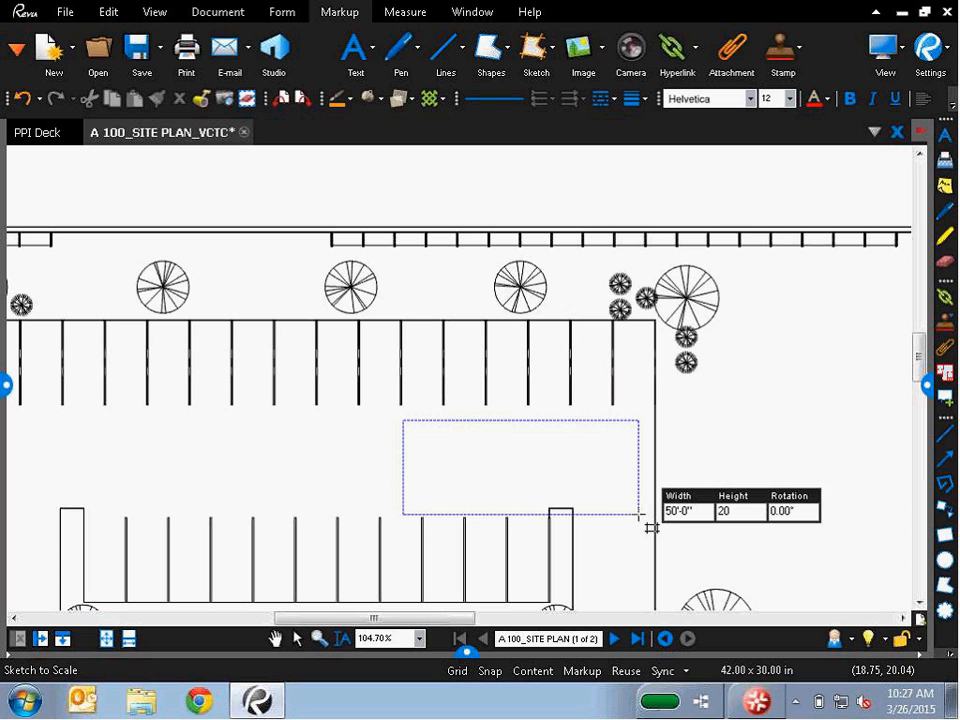
pyautogui.press('Tab')
pyautogui.write('90')
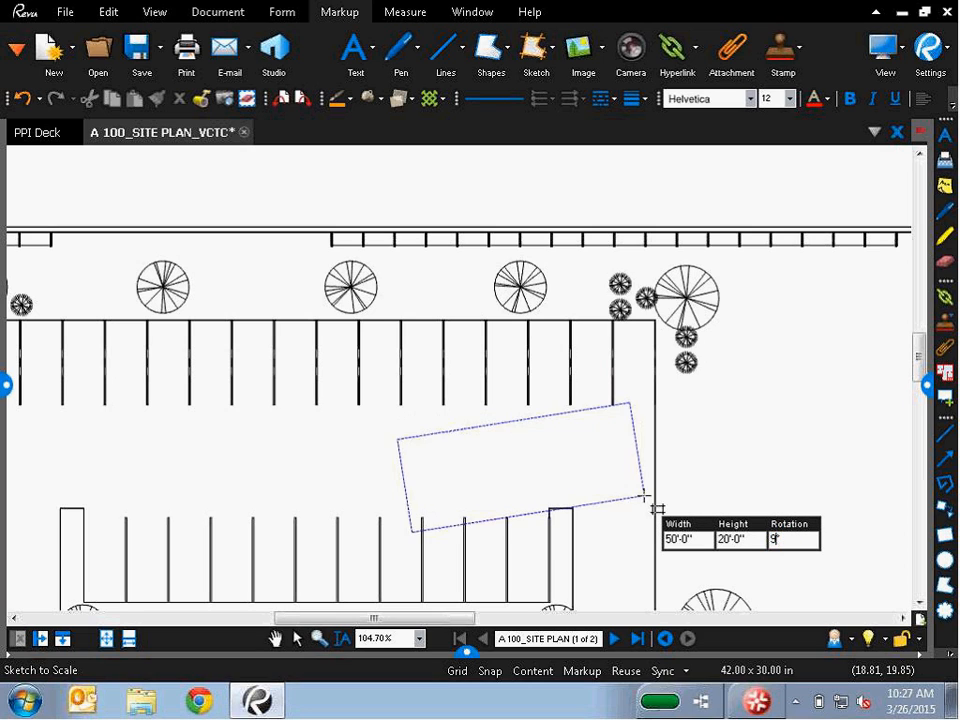
pyautogui.press('Return')
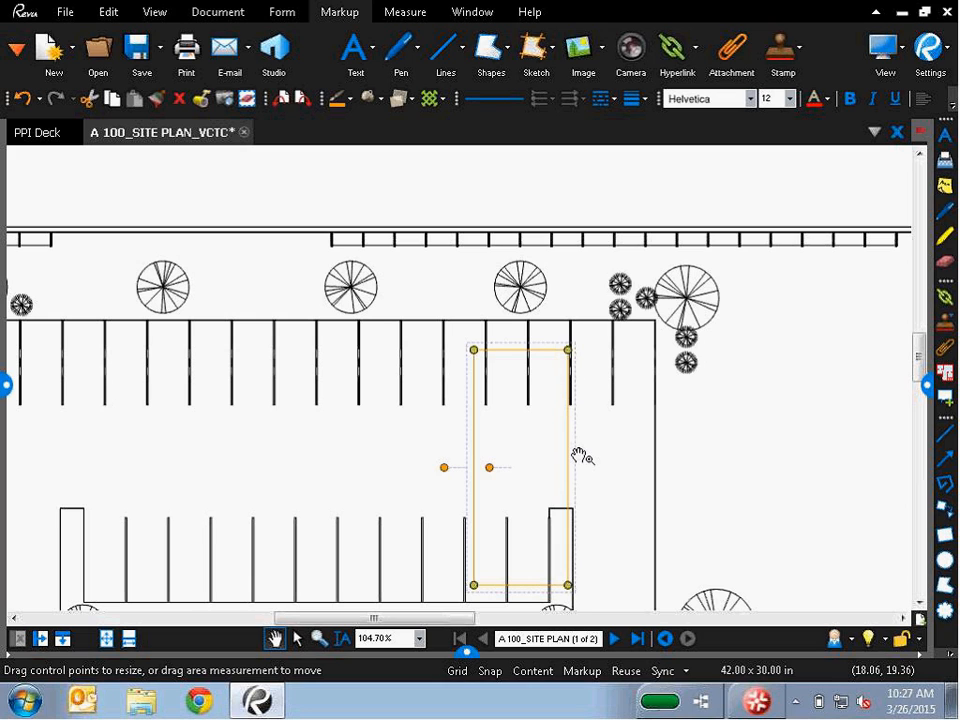
pyautogui.moveTo(579, 457); pyautogui.dragTo(521, 428)
# - Show the rectangle's caption in its properties, label it "Plan Trailer", and hide the properties again
pyautogui.click(928, 384)
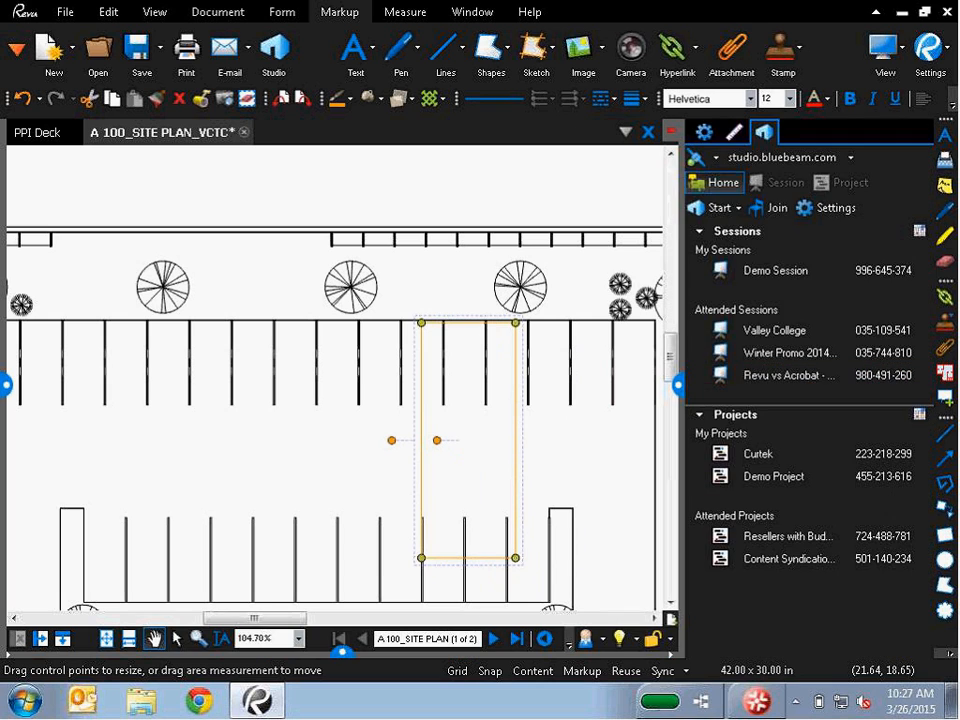
pyautogui.click(704, 132)
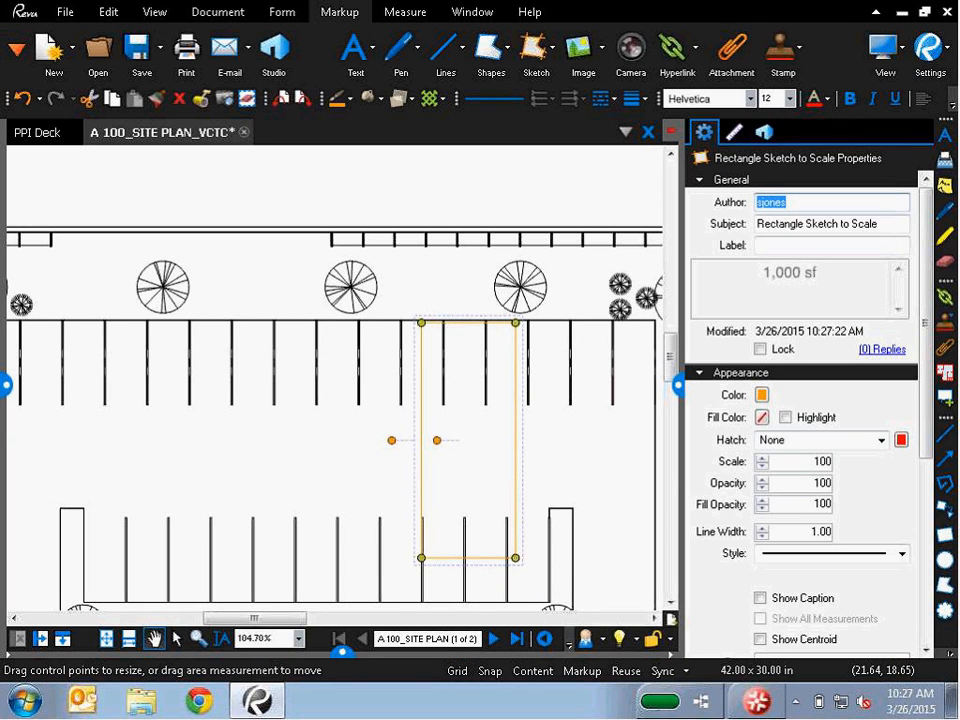
pyautogui.click(808, 599)
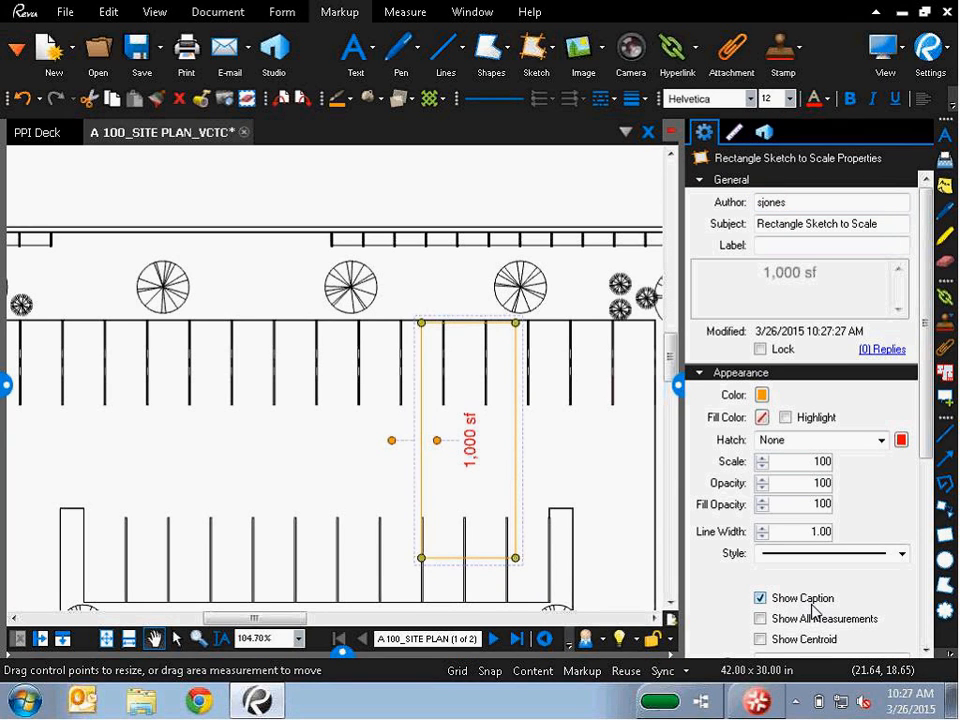
pyautogui.click(793, 245)
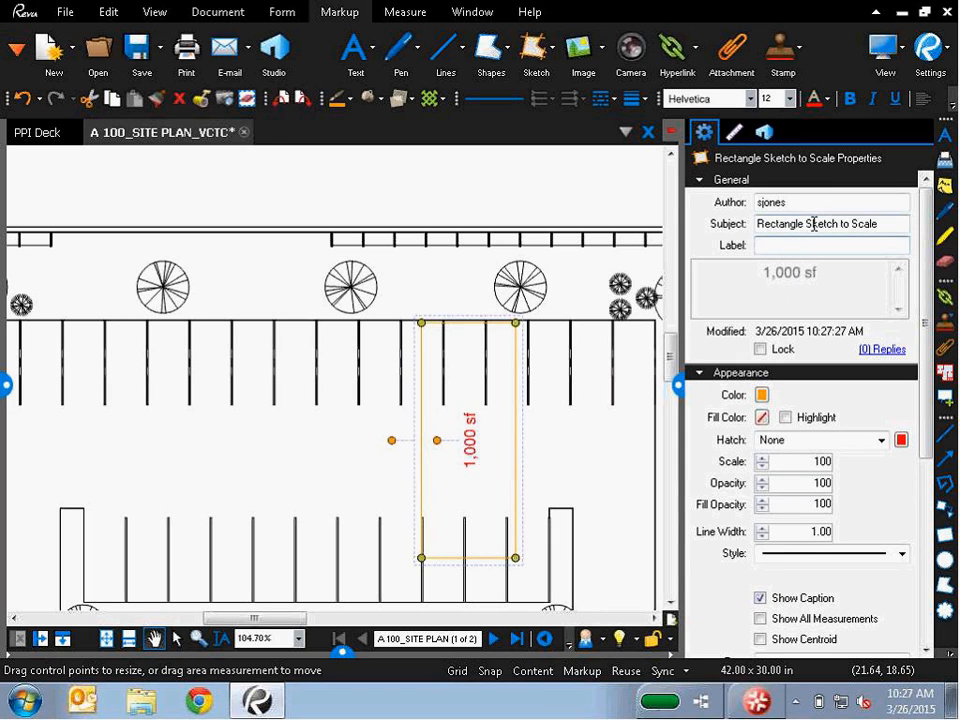
pyautogui.write('Plan T')
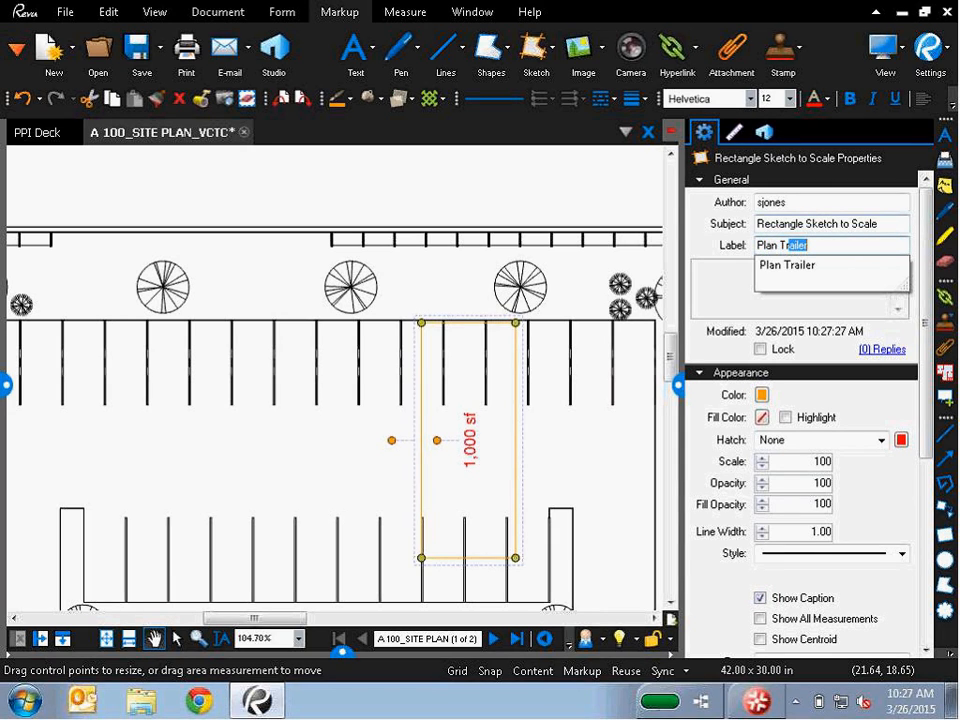
pyautogui.write('r')
pyautogui.press('Return')
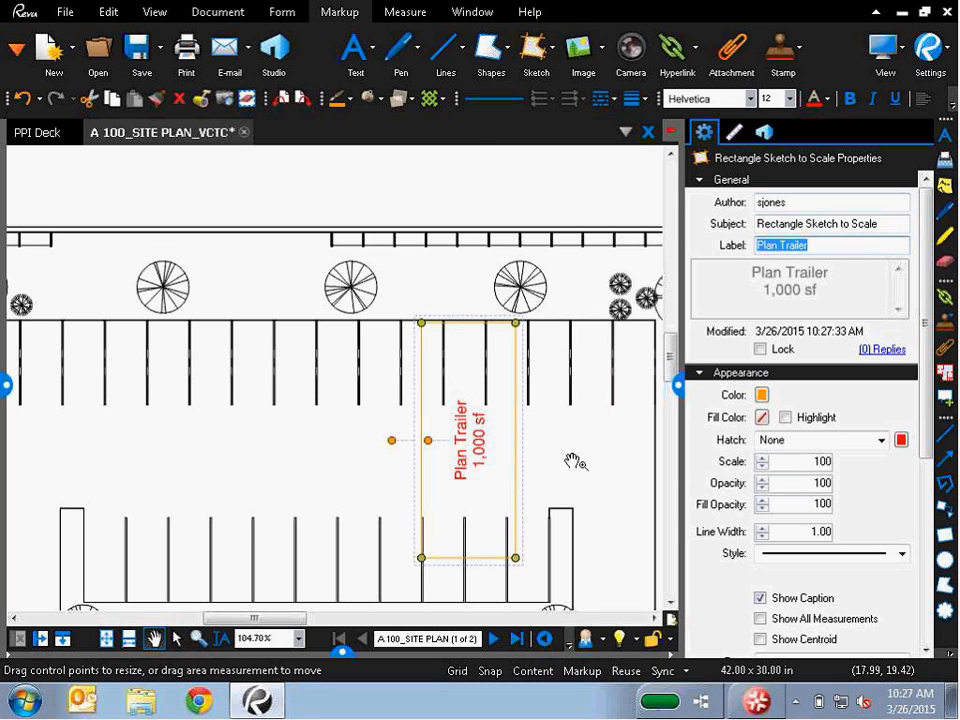
pyautogui.click(575, 461)
pyautogui.click(680, 386)
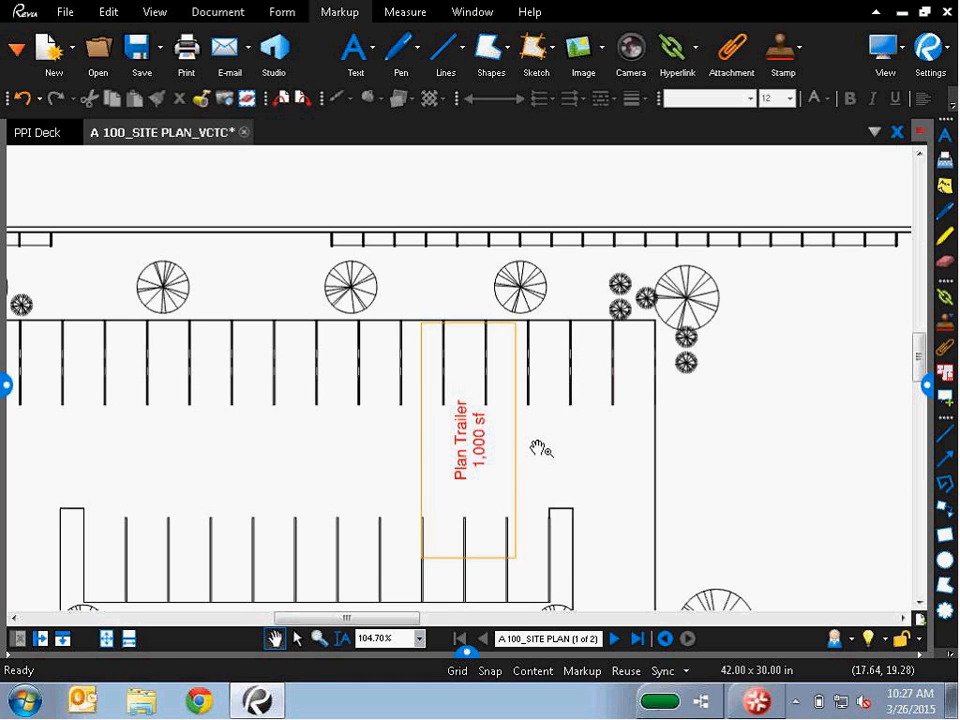
# - Rotate the Plan Trailer caption inside the rectangle so that its text reads horizontally
pyautogui.click(463, 450)
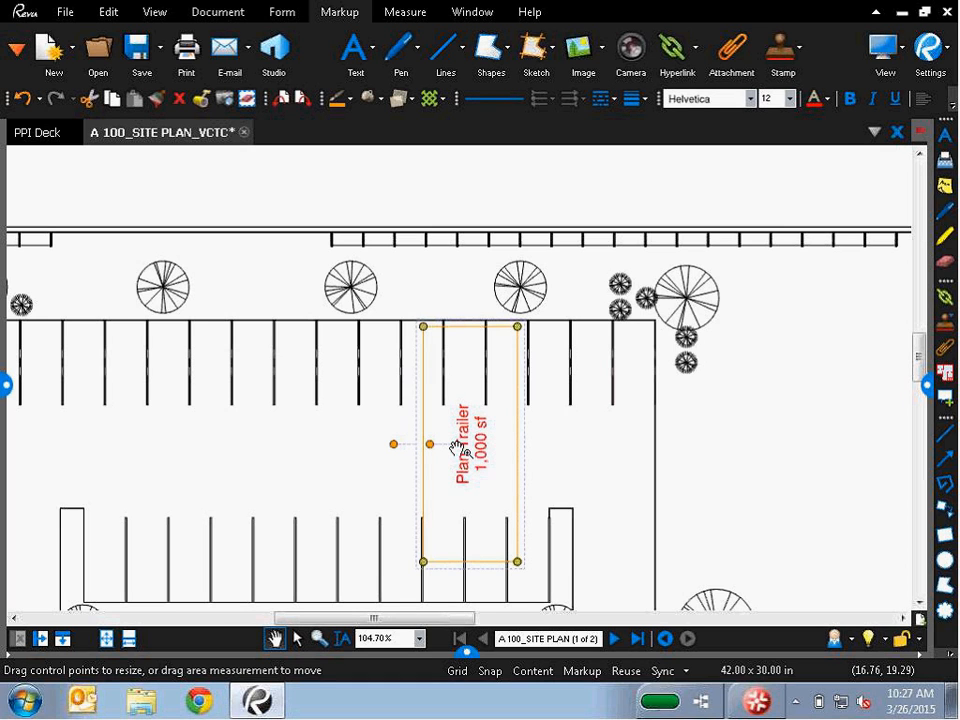
pyautogui.scroll(3, 463, 450)
pyautogui.click(596, 360)
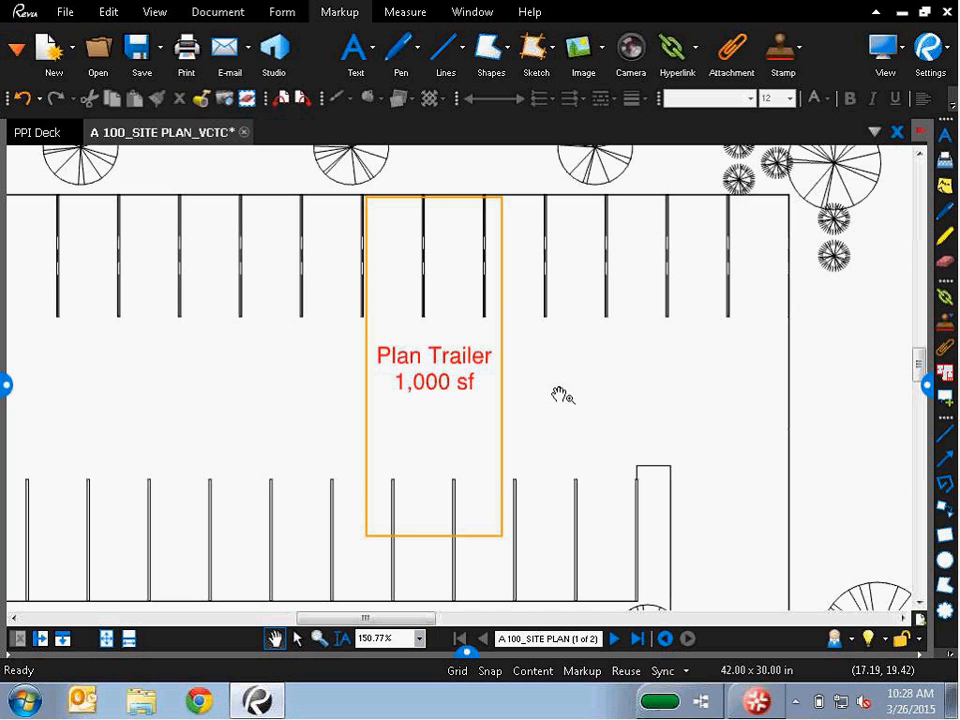
# - Close the site plan without saving and open the E101 1st Floor Power Plan from the pinned Dynamic Tool Set Scaling category
pyautogui.click(243, 132)
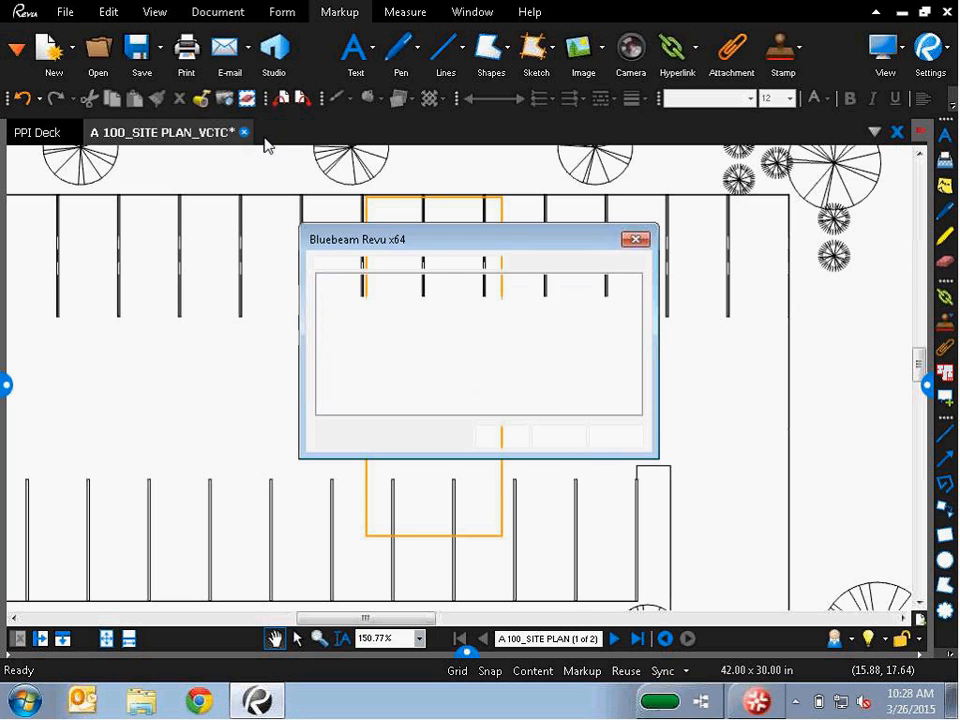
pyautogui.click(557, 439)
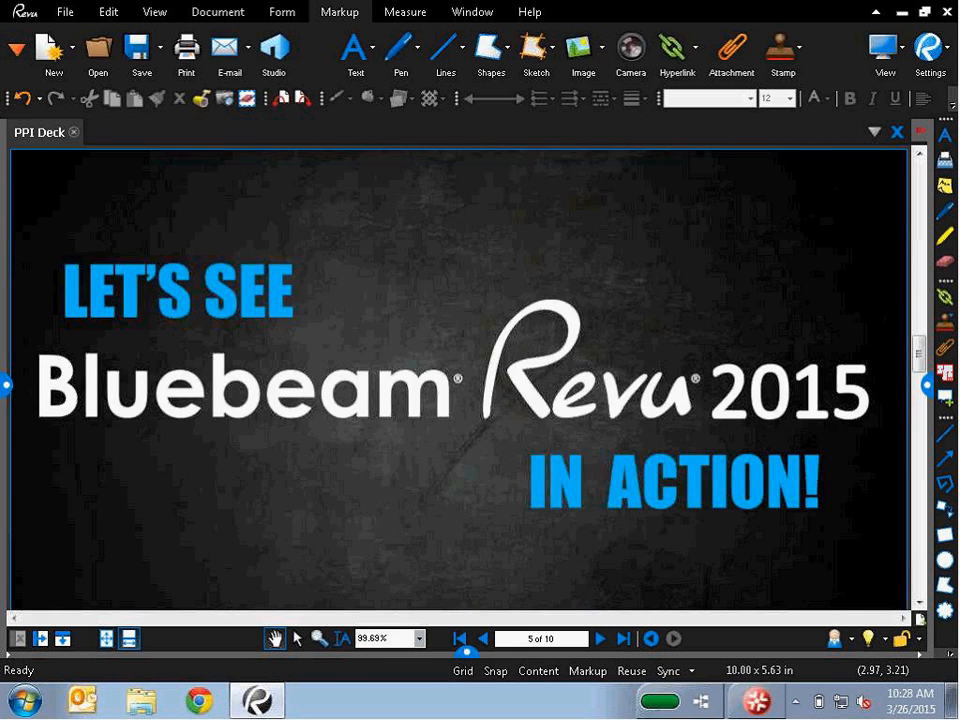
pyautogui.click(3, 385)
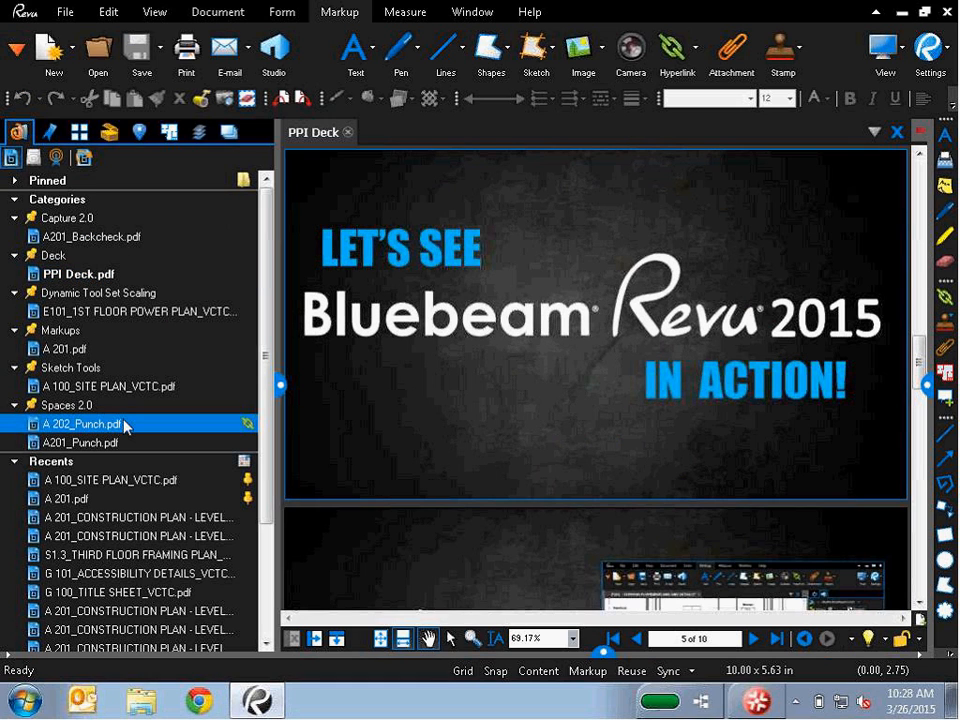
pyautogui.click(147, 311)
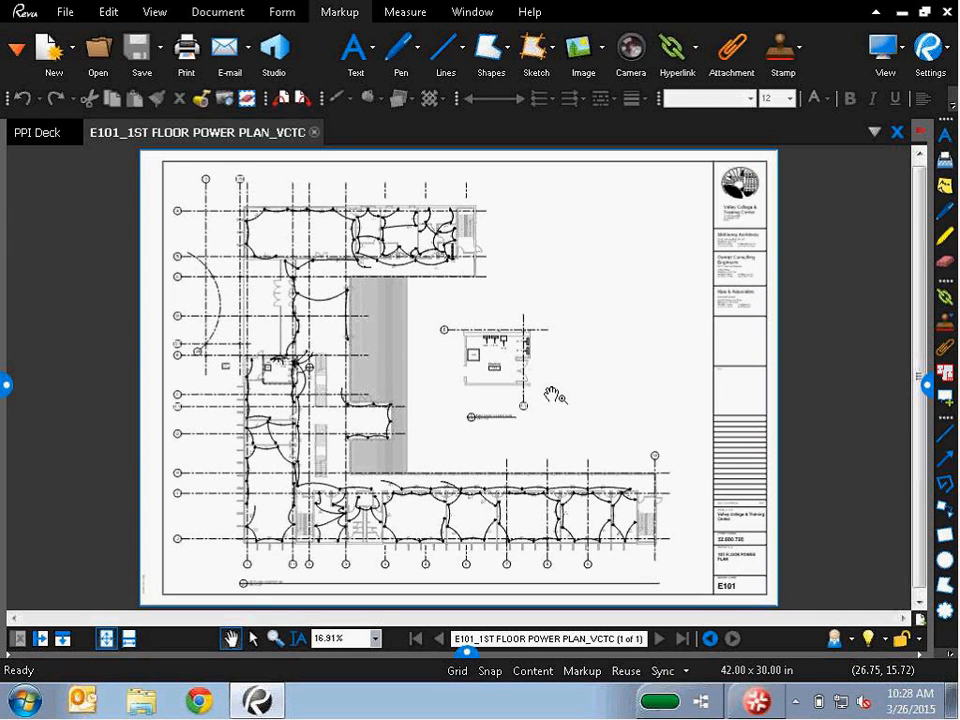
# - Examine the scales noted under the 1st Floor Power Plan and the Elec Room 113 Part Plan on the sheet
pyautogui.moveTo(634, 392); pyautogui.dragTo(703, 334)
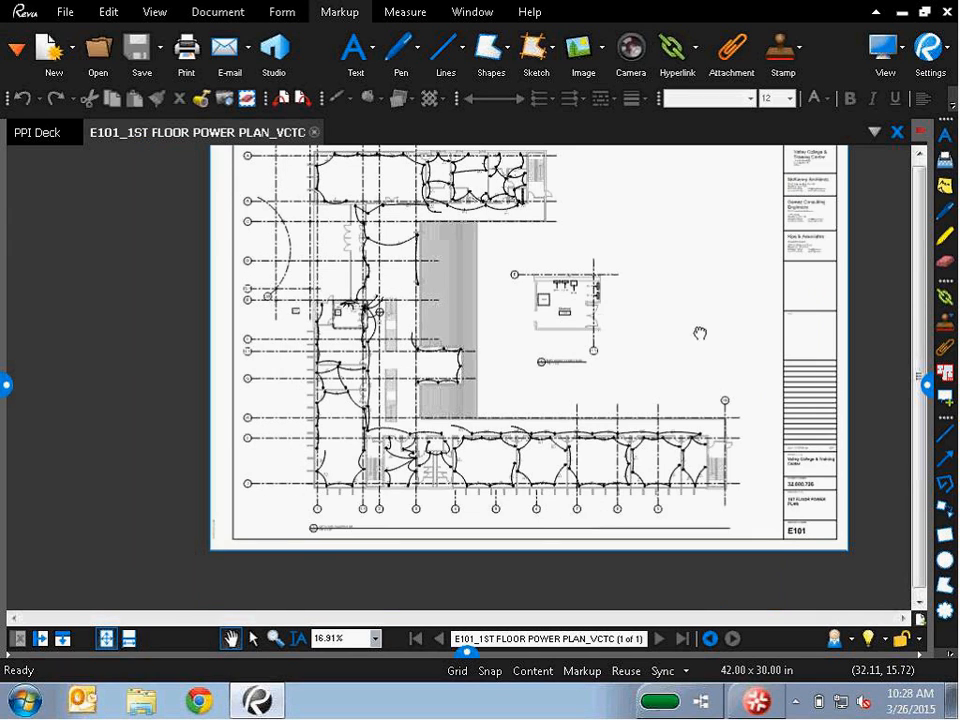
pyautogui.scroll(7, 272, 516)
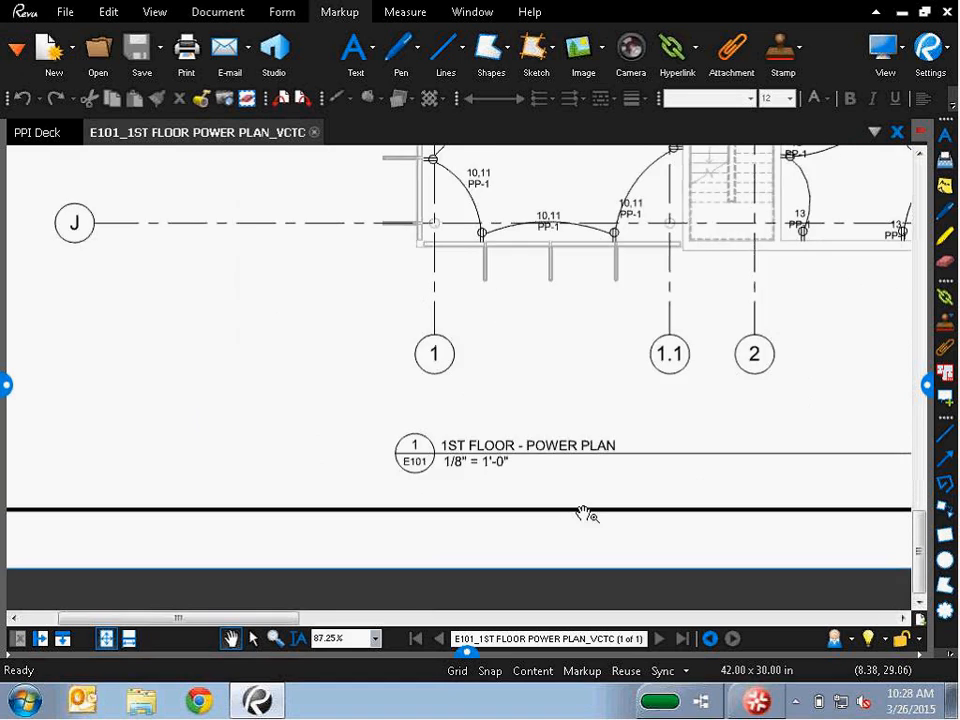
pyautogui.scroll(2, 583, 514)
pyautogui.scroll(2, 570, 480)
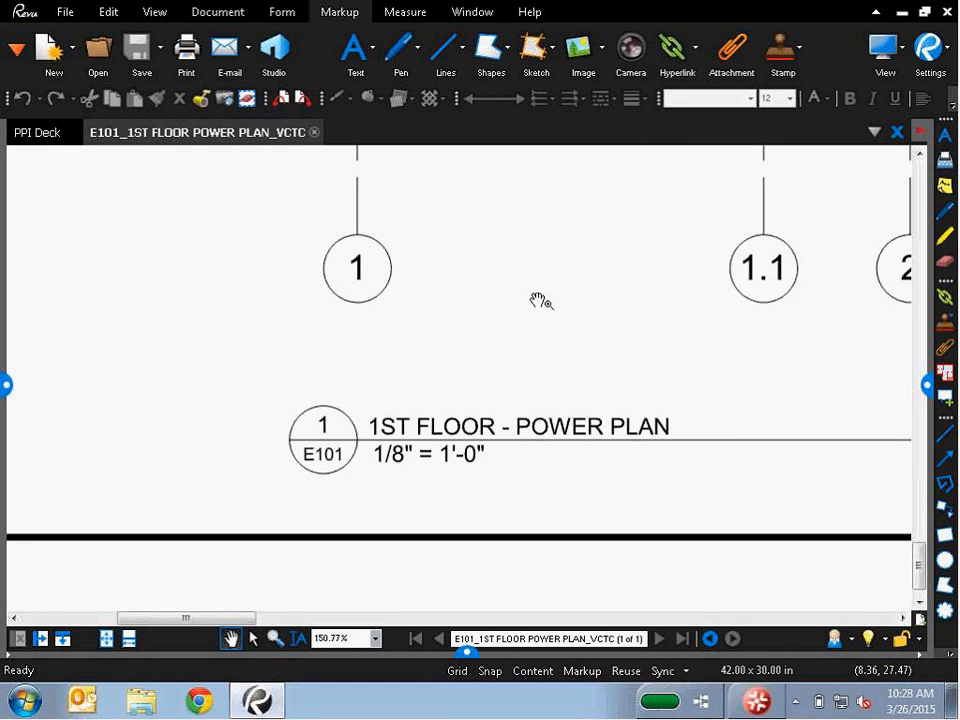
pyautogui.scroll(-5, 550, 310)
pyautogui.moveTo(791, 220); pyautogui.dragTo(146, 559)
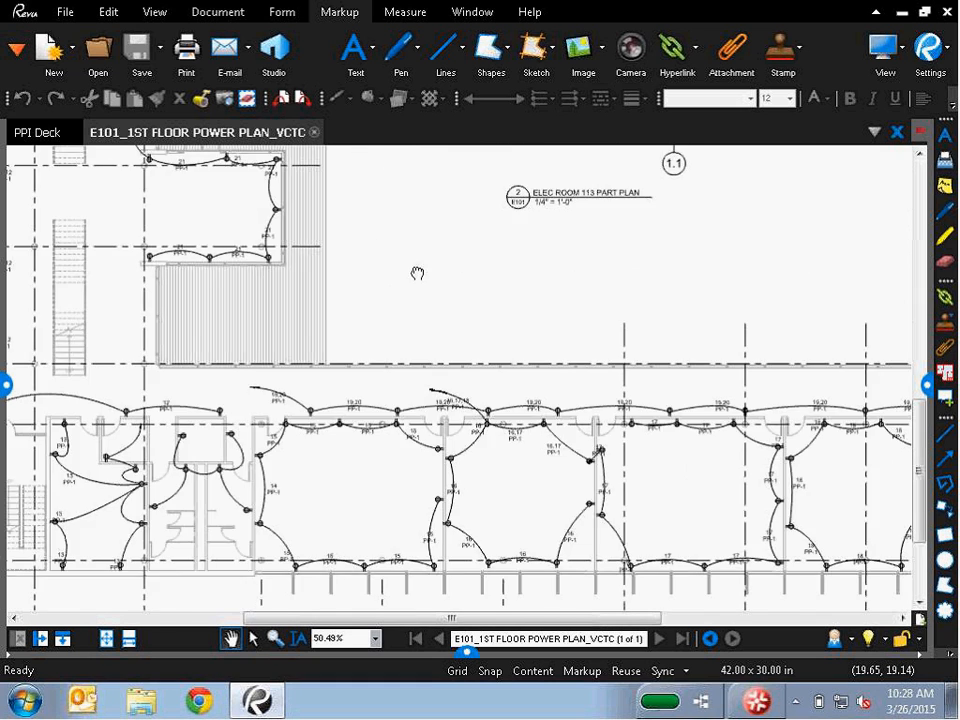
pyautogui.moveTo(418, 274); pyautogui.dragTo(351, 489)
pyautogui.scroll(6, 497, 392)
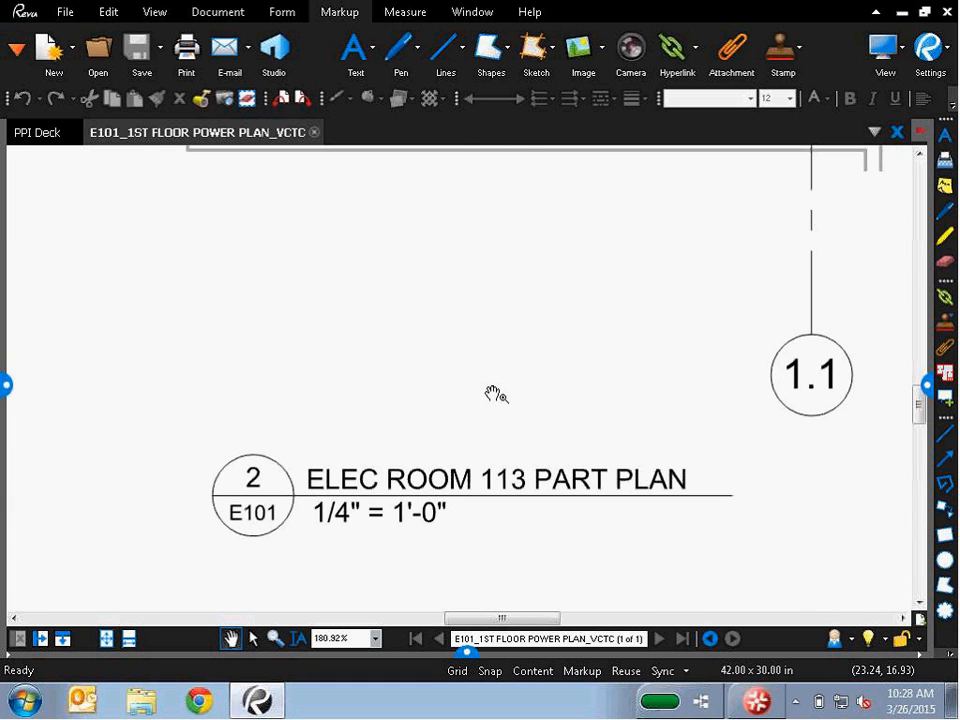
pyautogui.scroll(-5, 497, 392)
pyautogui.scroll(-2, 690, 352)
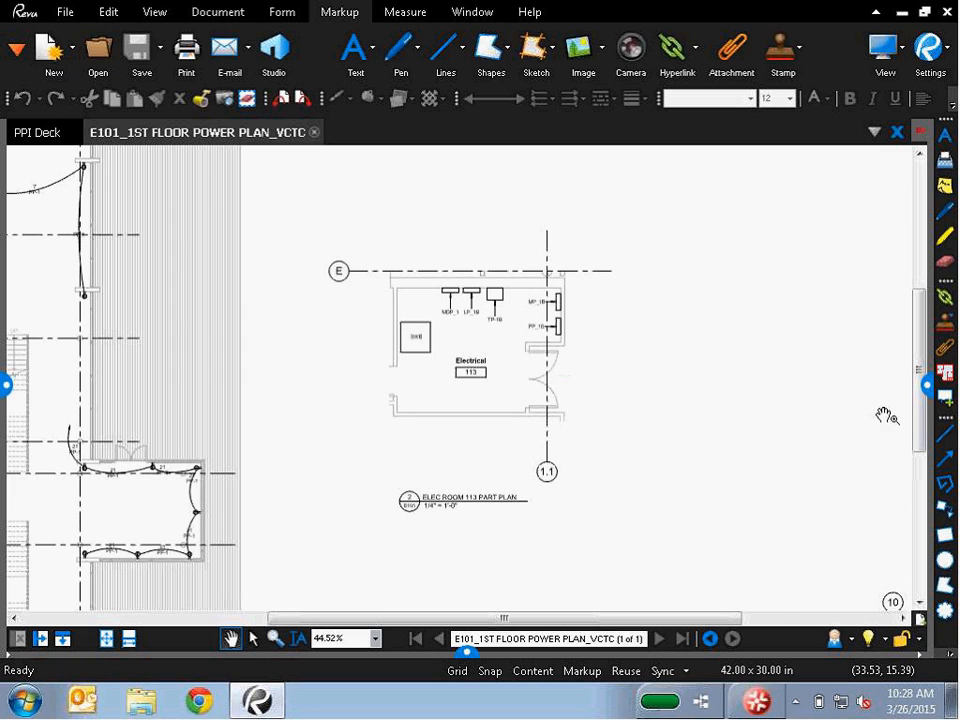
# - Display the measurement settings and select the Electrical Room 113 viewport to inspect its area and scale
pyautogui.click(927, 383)
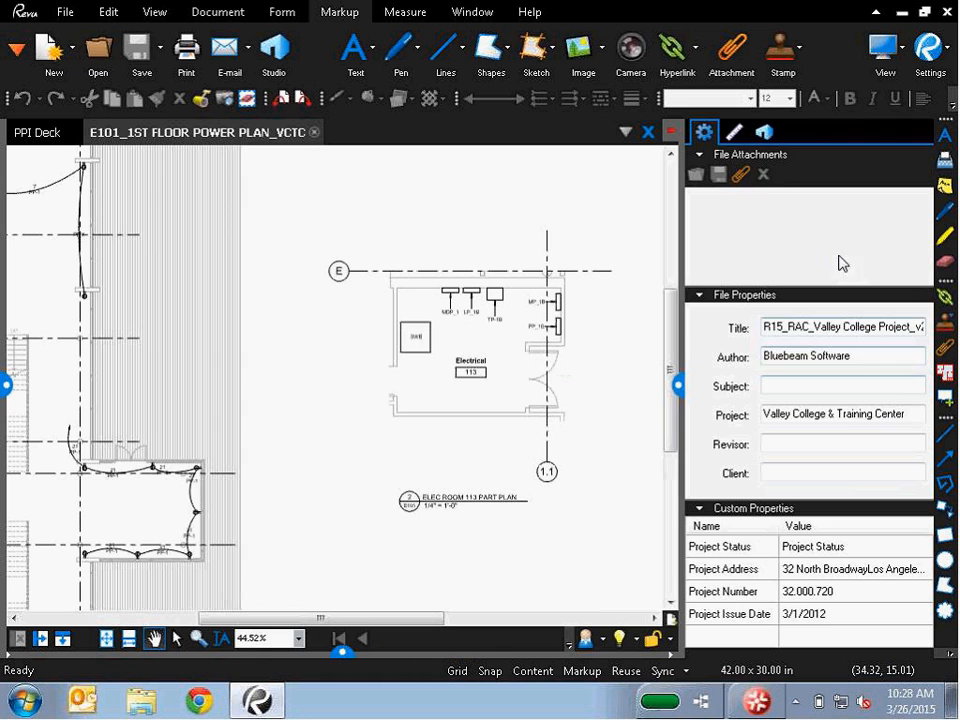
pyautogui.click(736, 131)
pyautogui.scroll(-5, 850, 400)
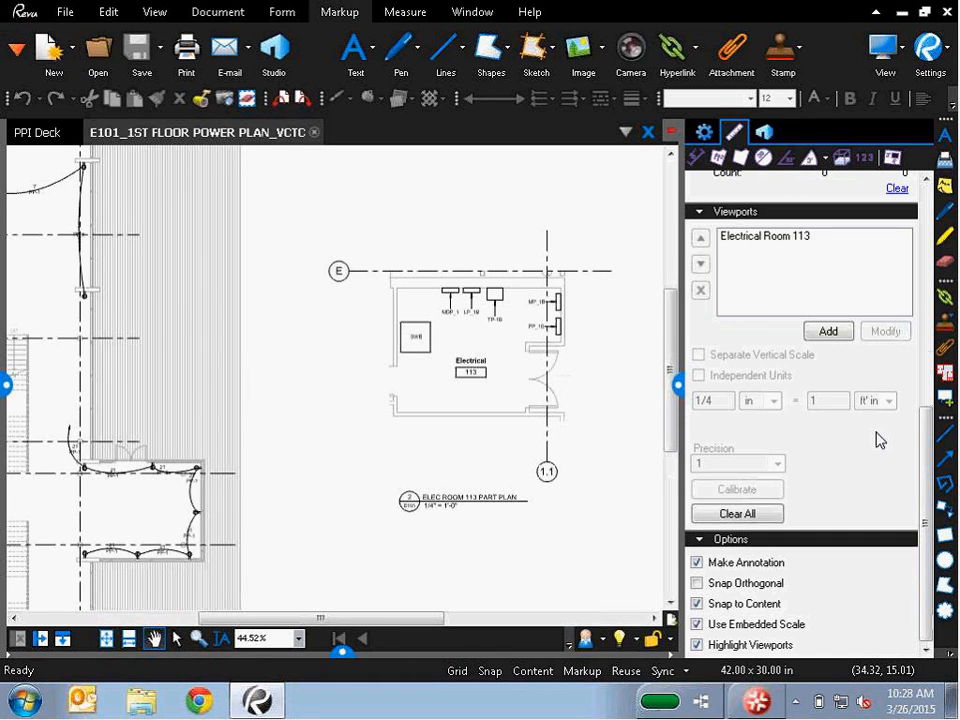
pyautogui.click(762, 238)
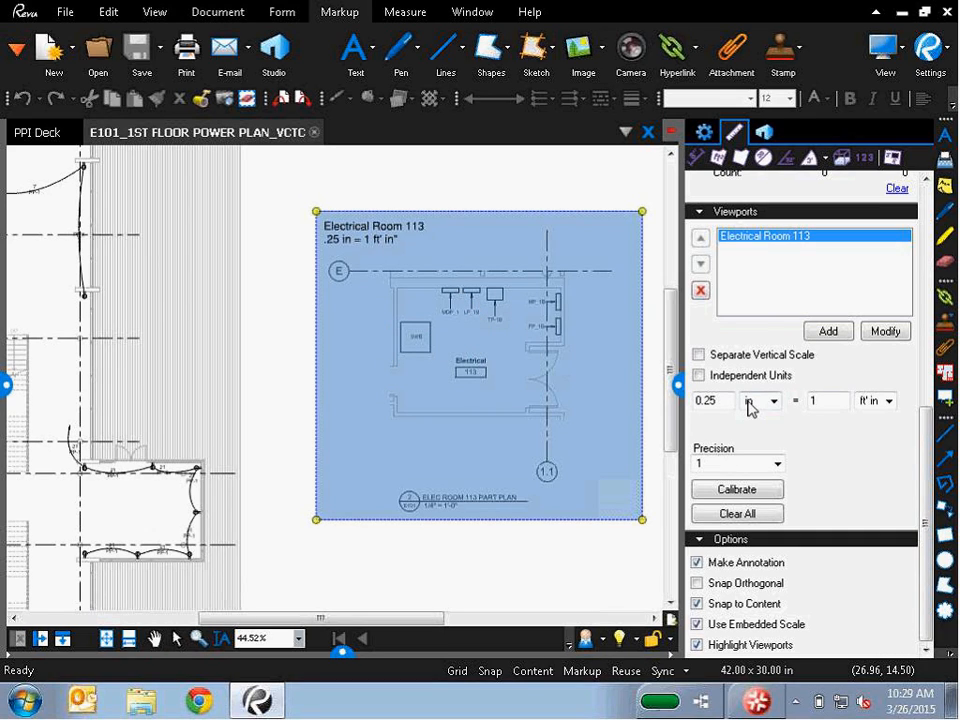
# - Hide the measurement settings and display the Tool Chest beside the power plan
pyautogui.click(679, 388)
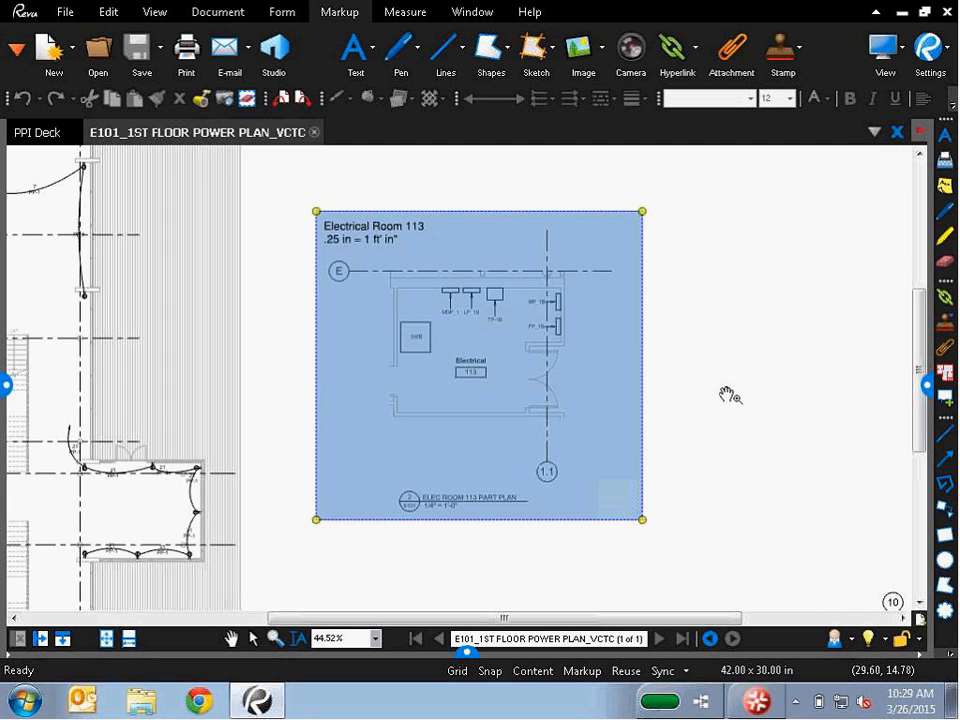
pyautogui.moveTo(725, 395); pyautogui.dragTo(849, 392)
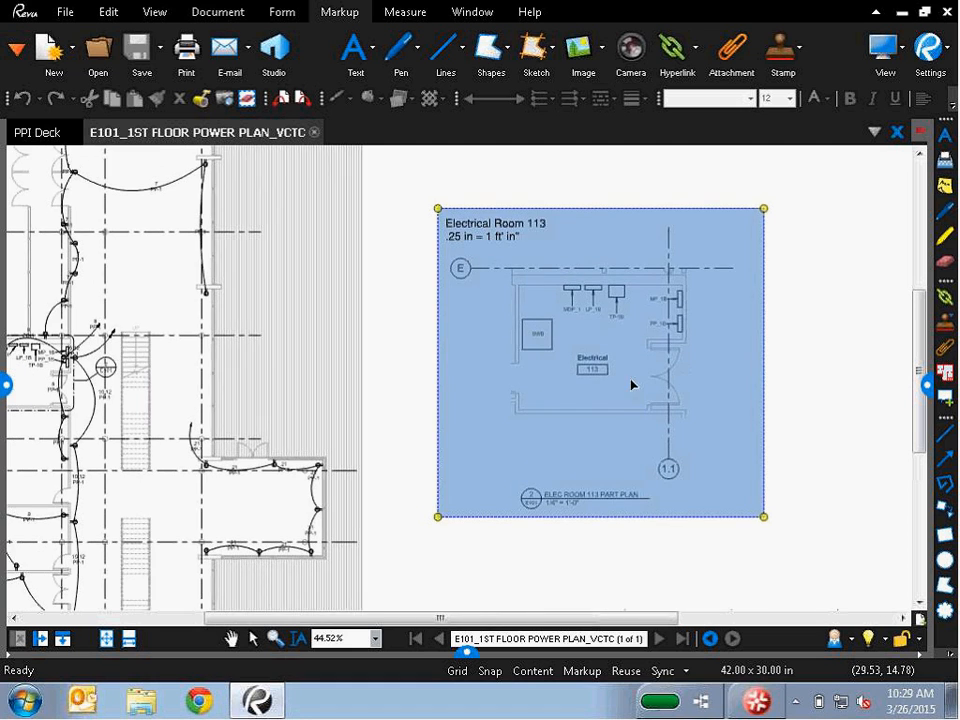
pyautogui.click(5, 383)
pyautogui.click(108, 131)
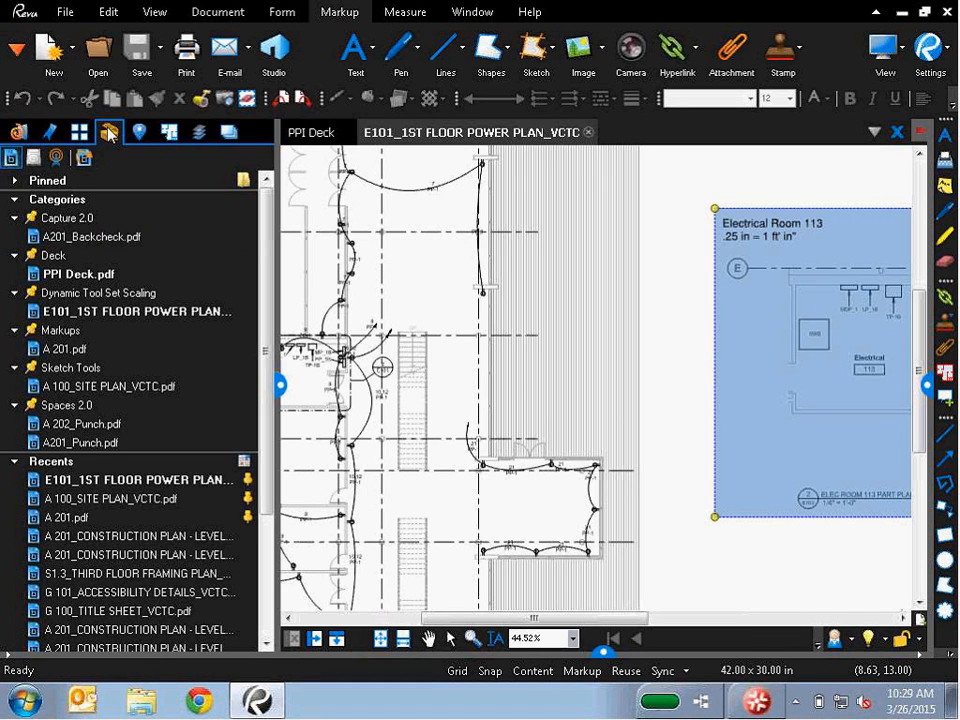
pyautogui.click(119, 491)
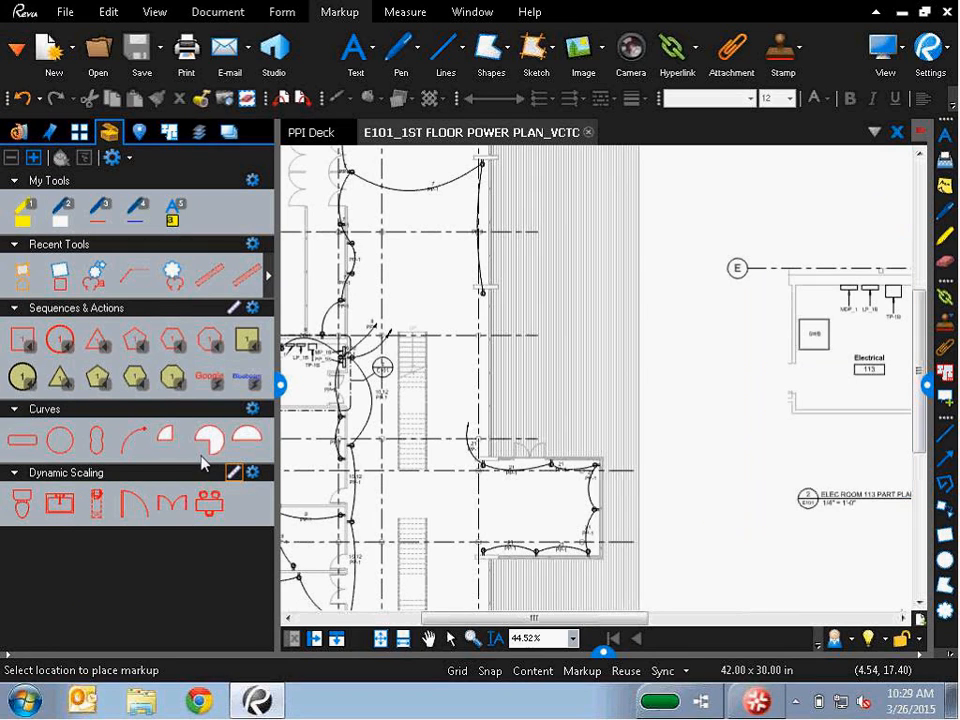
pyautogui.click(60, 505)
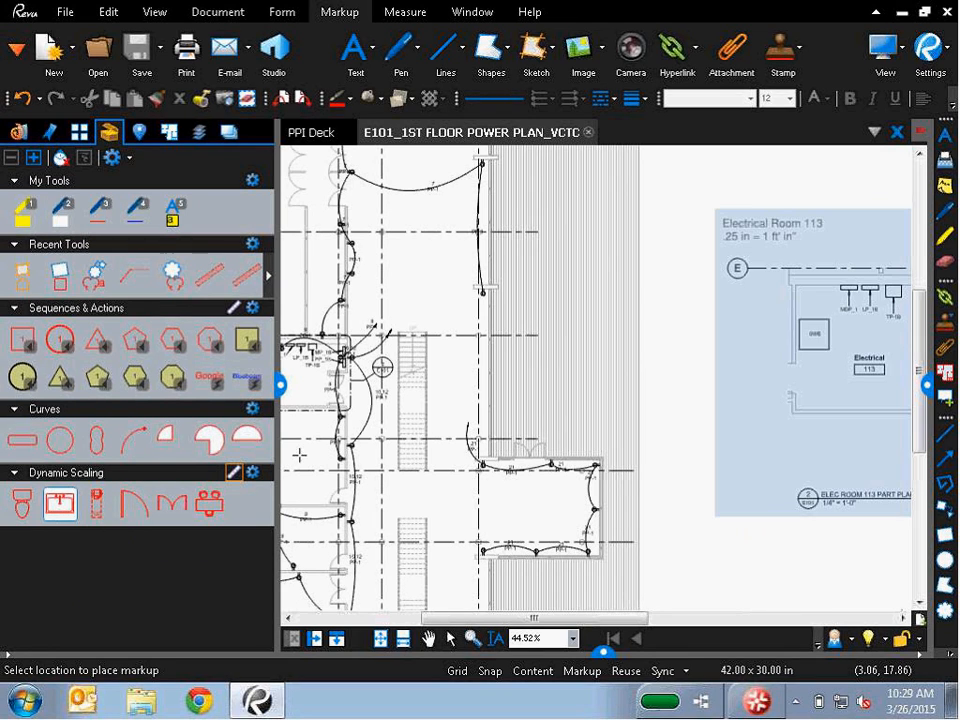
pyautogui.scroll(5, 649, 489)
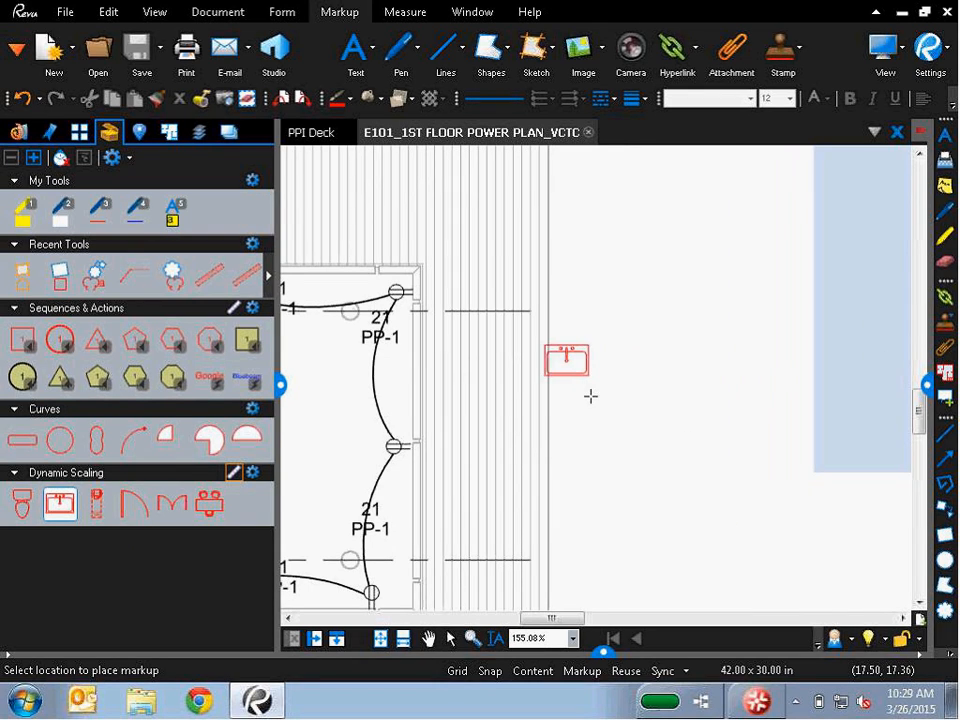
pyautogui.press('Escape')
# - Place the Dynamic Scaling sink once in the blank area outside the Electrical Room 113 viewport and once inside the room
pyautogui.moveTo(663, 385); pyautogui.dragTo(386, 428)
pyautogui.scroll(-3, 386, 428)
pyautogui.scroll(-4, 454, 398)
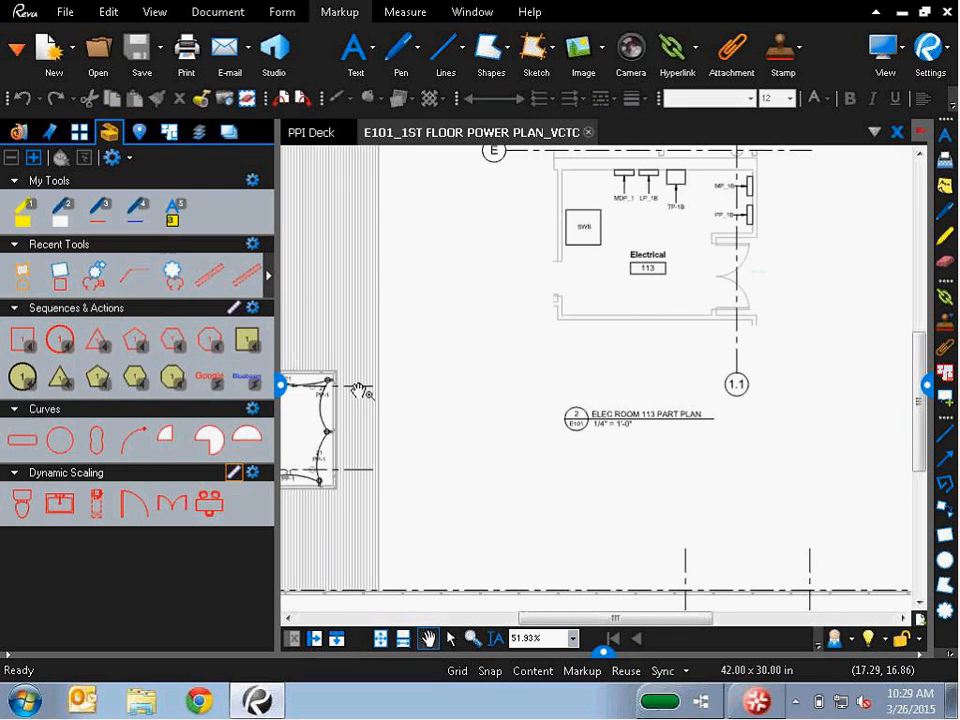
pyautogui.click(59, 500)
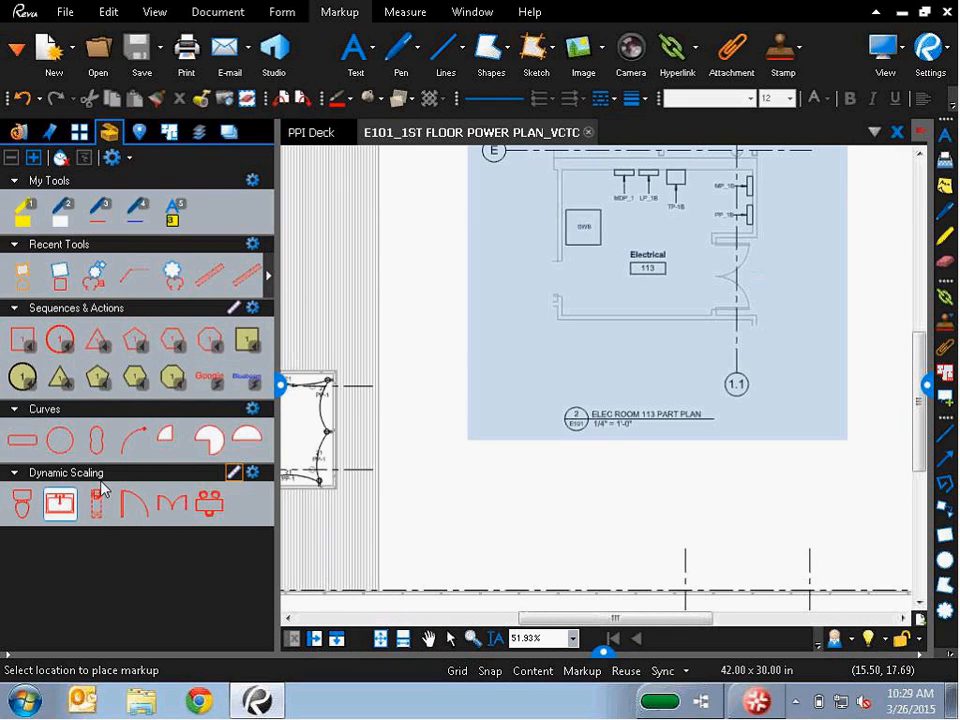
pyautogui.click(392, 461)
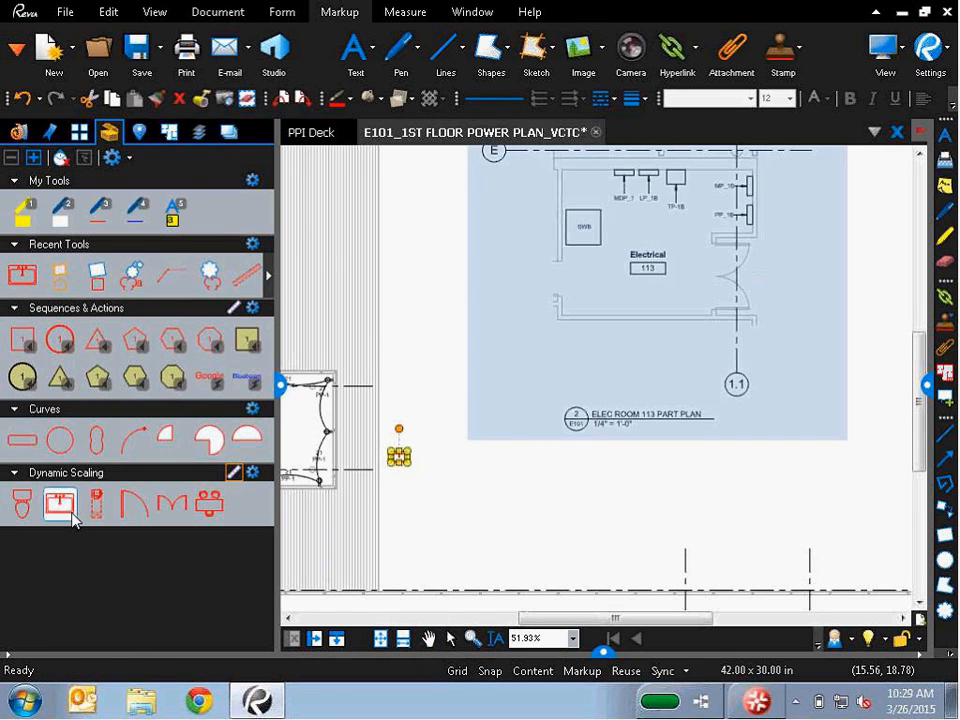
pyautogui.click(62, 505)
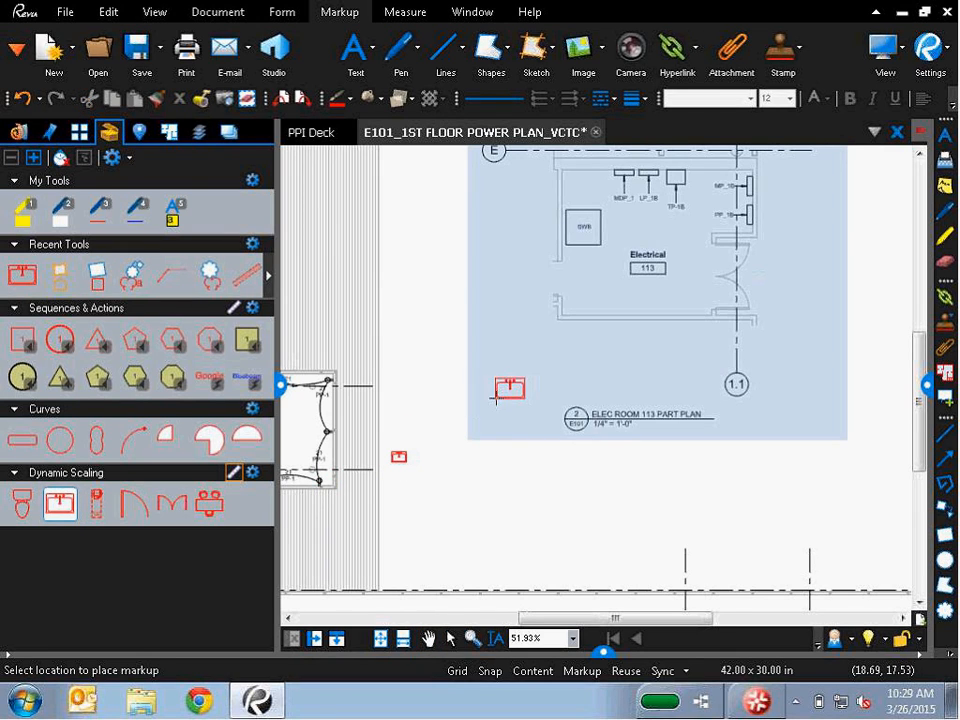
pyautogui.click(578, 305)
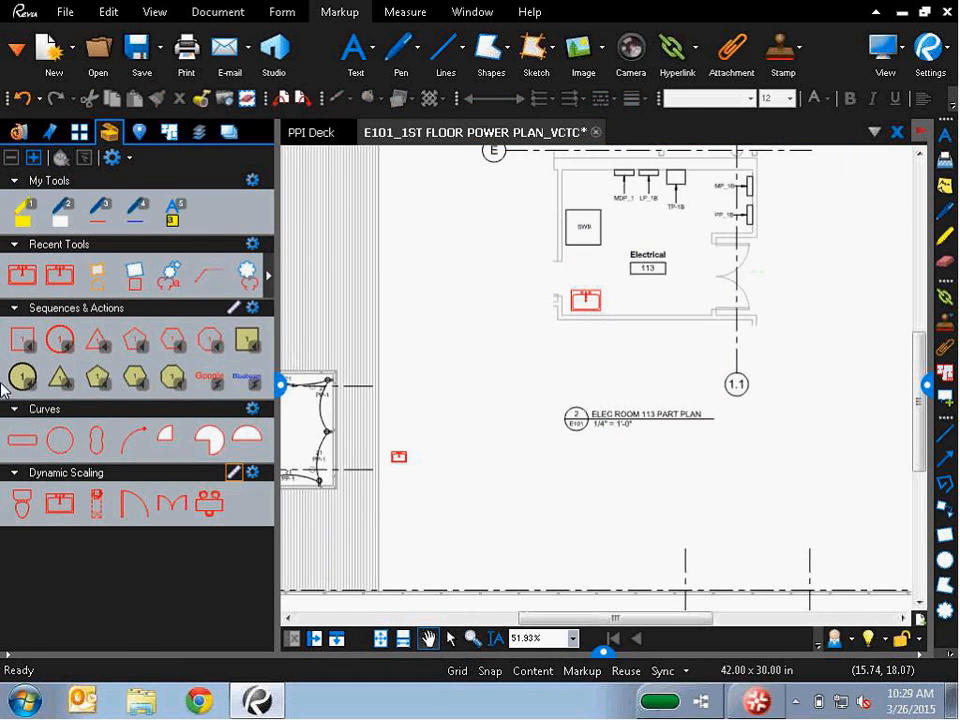
# - Place the Dynamic Scaling toilet once above the sink outside the viewport and once beside the sink in Electrical Room 113
pyautogui.click(18, 512)
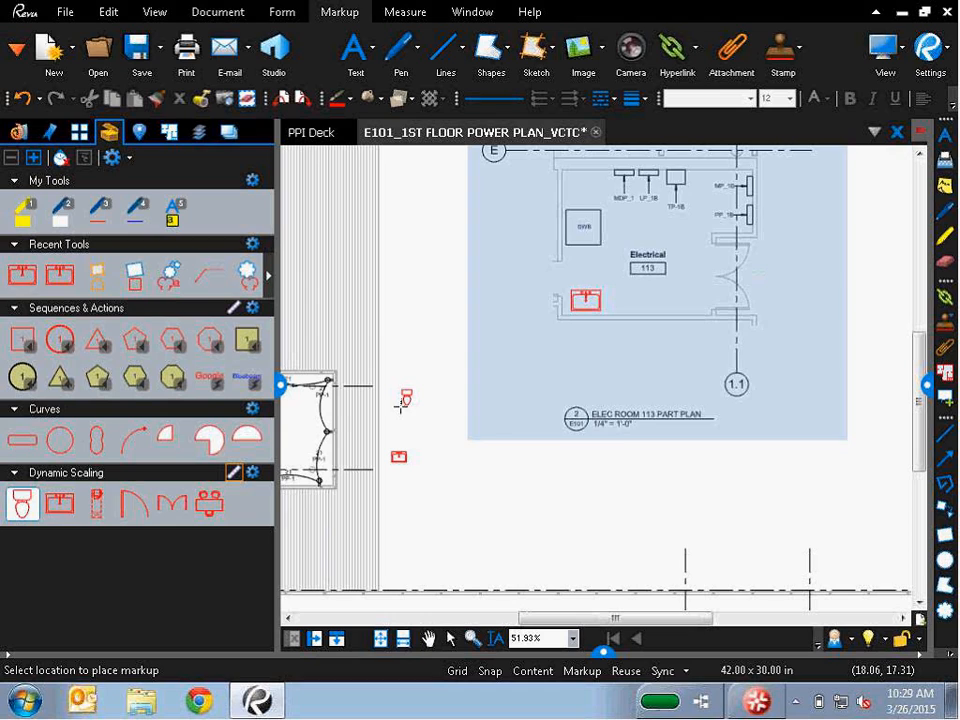
pyautogui.click(404, 399)
pyautogui.click(22, 503)
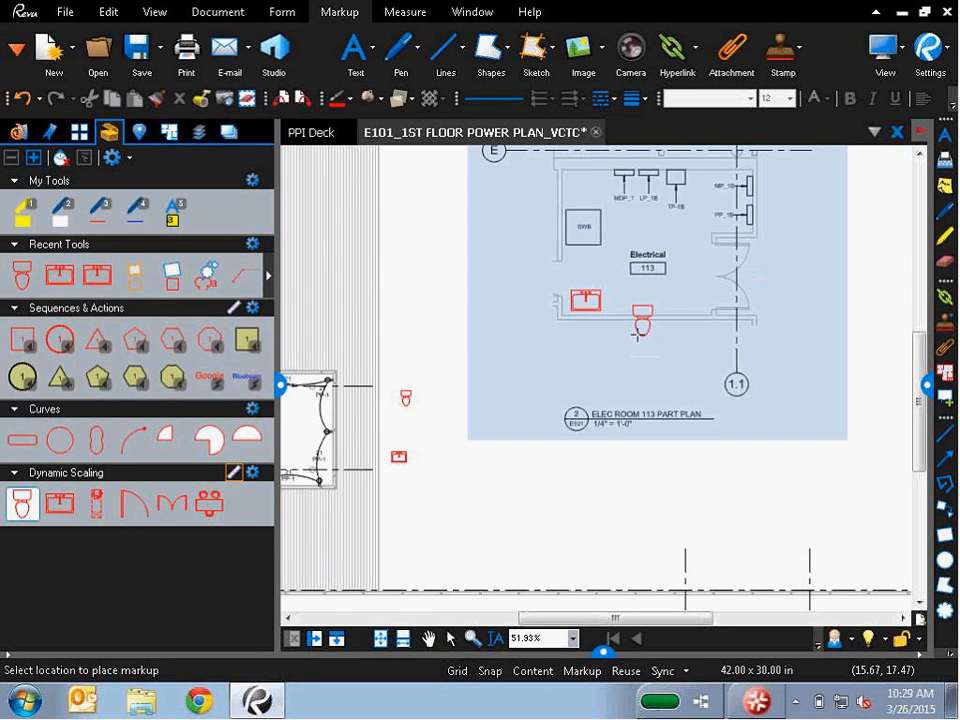
pyautogui.click(637, 312)
pyautogui.click(675, 519)
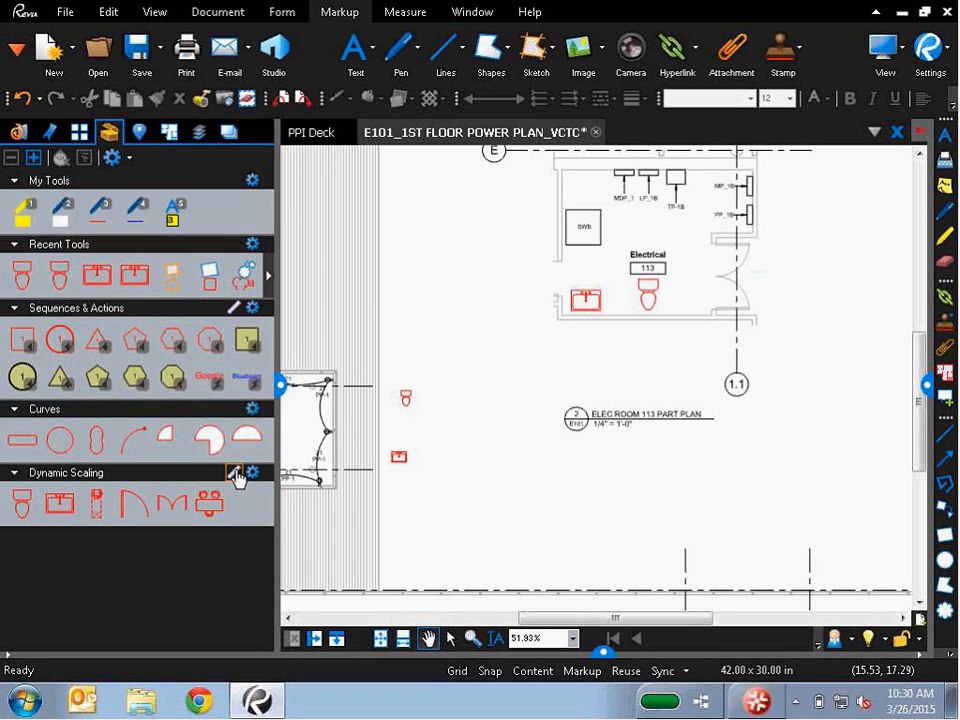
# - Turn off scaling for the Dynamic Scaling tool set and place another toilet between the sink and toilet in Electrical Room 113
pyautogui.click(20, 510)
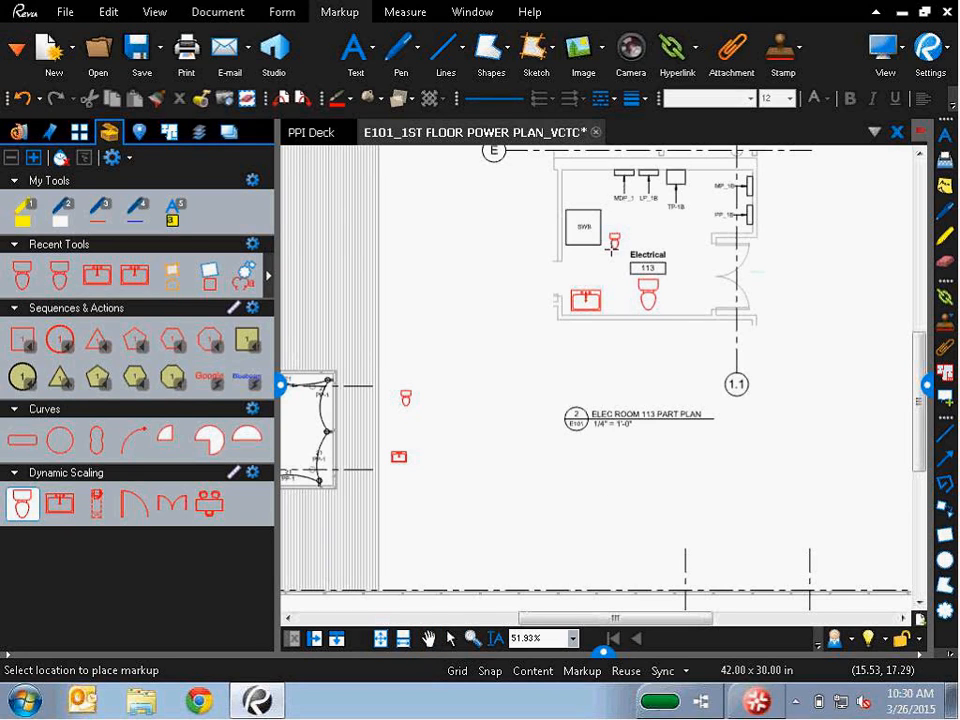
pyautogui.click(624, 306)
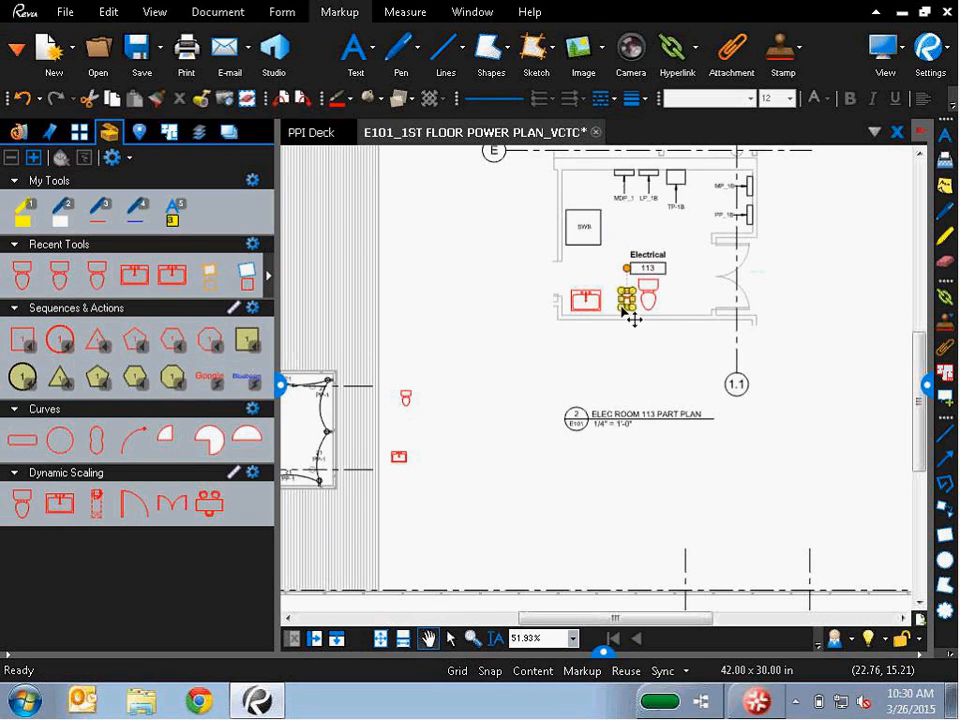
pyautogui.click(481, 502)
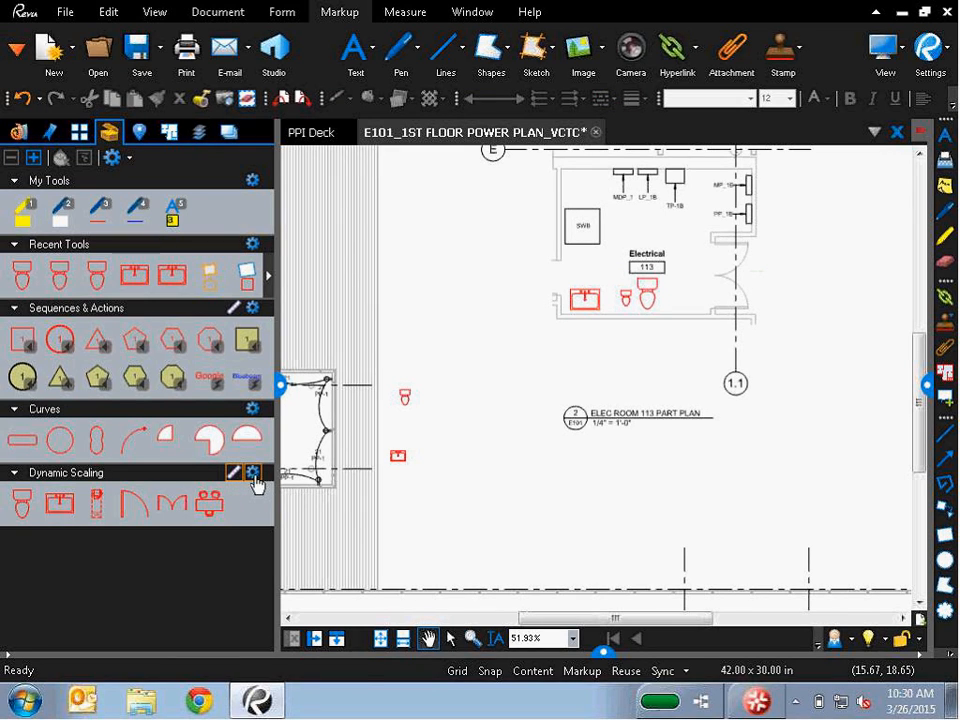
# - Turn scaling back on for the Dynamic Scaling tool set and view its baseline scale, cancelling without changes
pyautogui.click(253, 473)
pyautogui.click(333, 553)
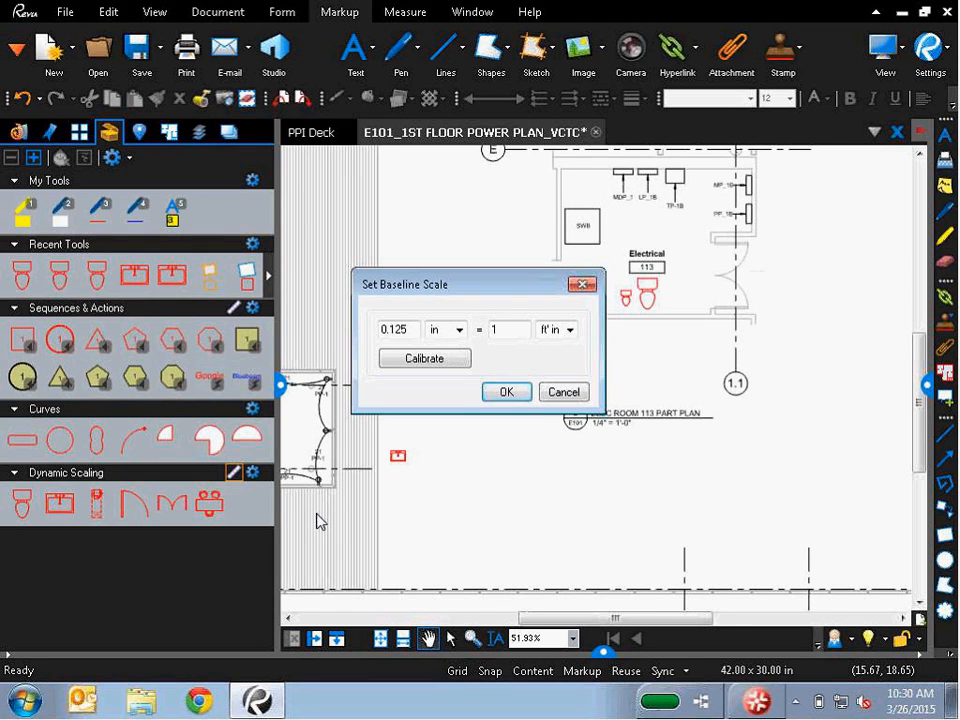
pyautogui.click(562, 391)
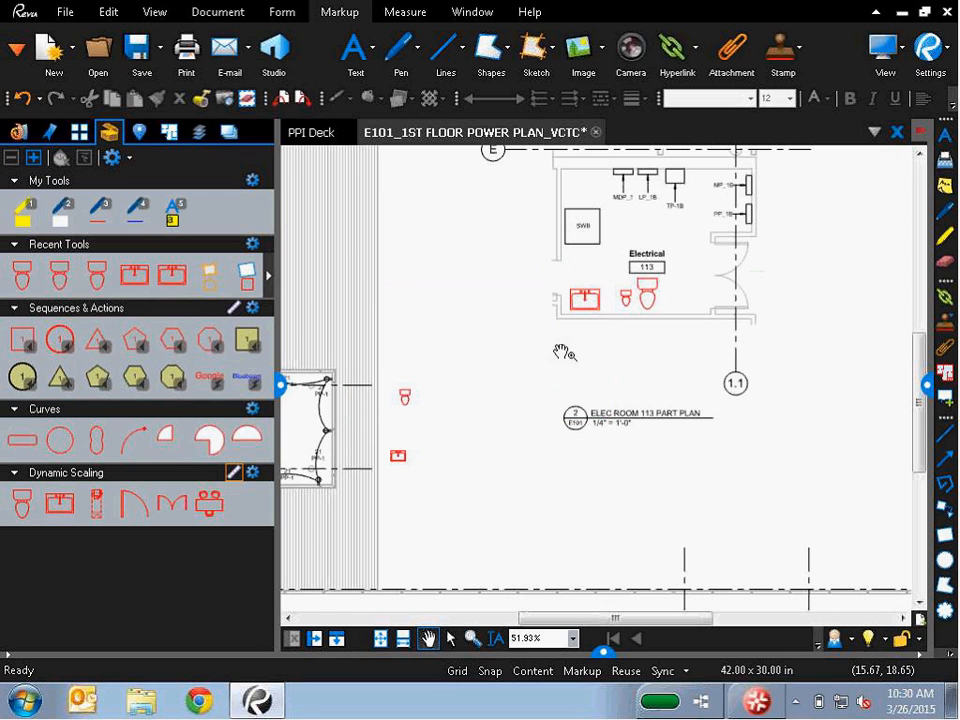
# - Close the E101 power plan without saving and open A 202_Punch.pdf and A201_Punch.pdf from the pinned Spaces 2.0 category
pyautogui.click(596, 132)
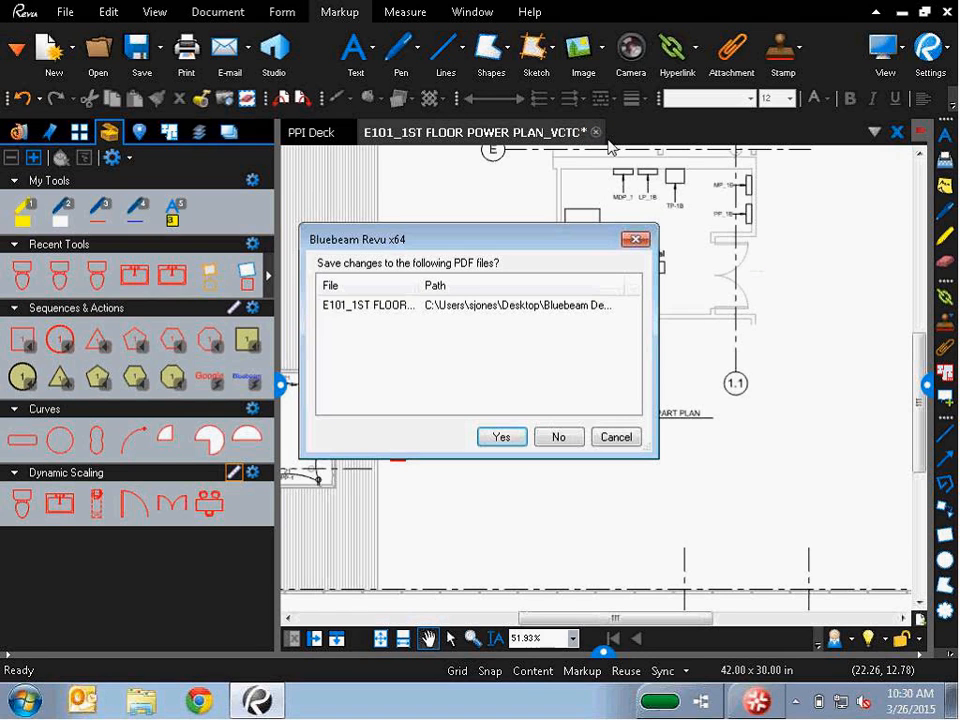
pyautogui.click(555, 437)
pyautogui.click(19, 131)
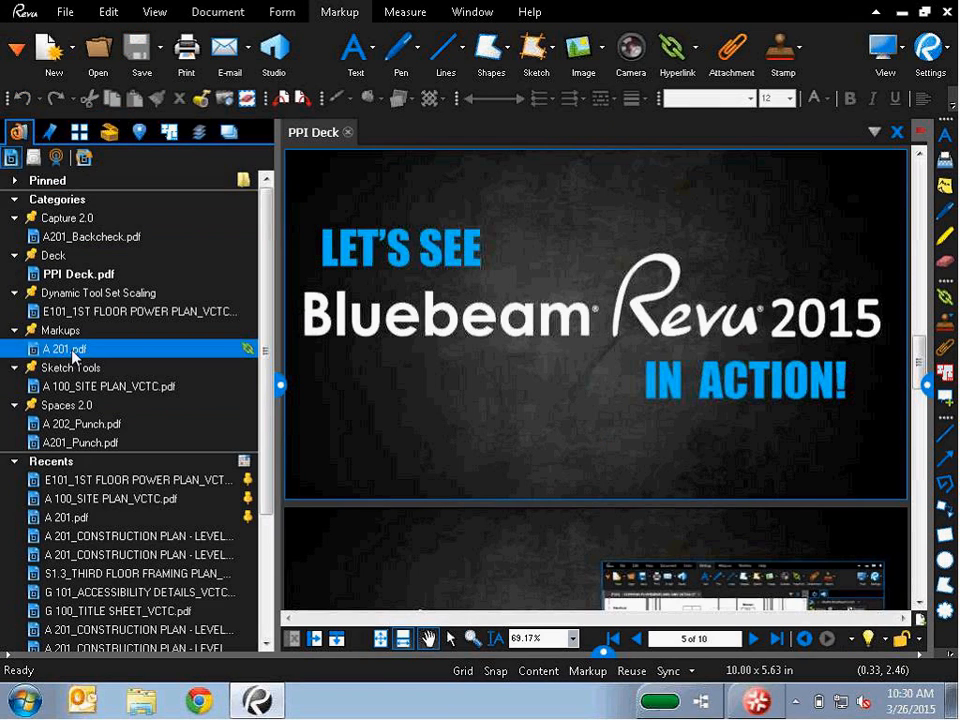
pyautogui.doubleClick(90, 422)
pyautogui.doubleClick(81, 441)
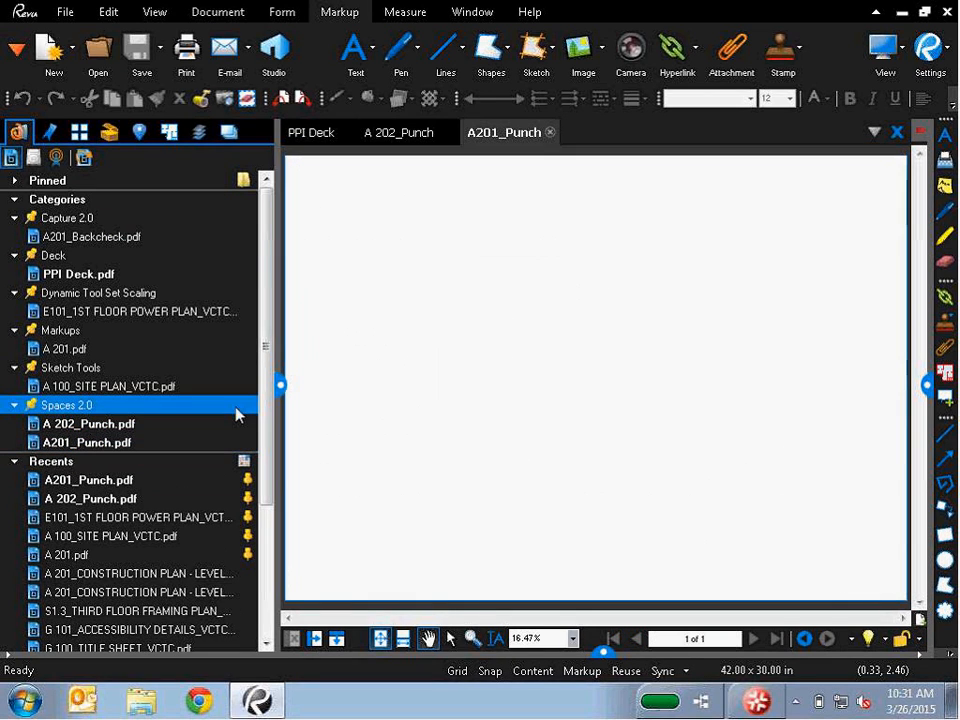
# - Display the list of Spaces defined on the A201_Punch plan
pyautogui.click(280, 384)
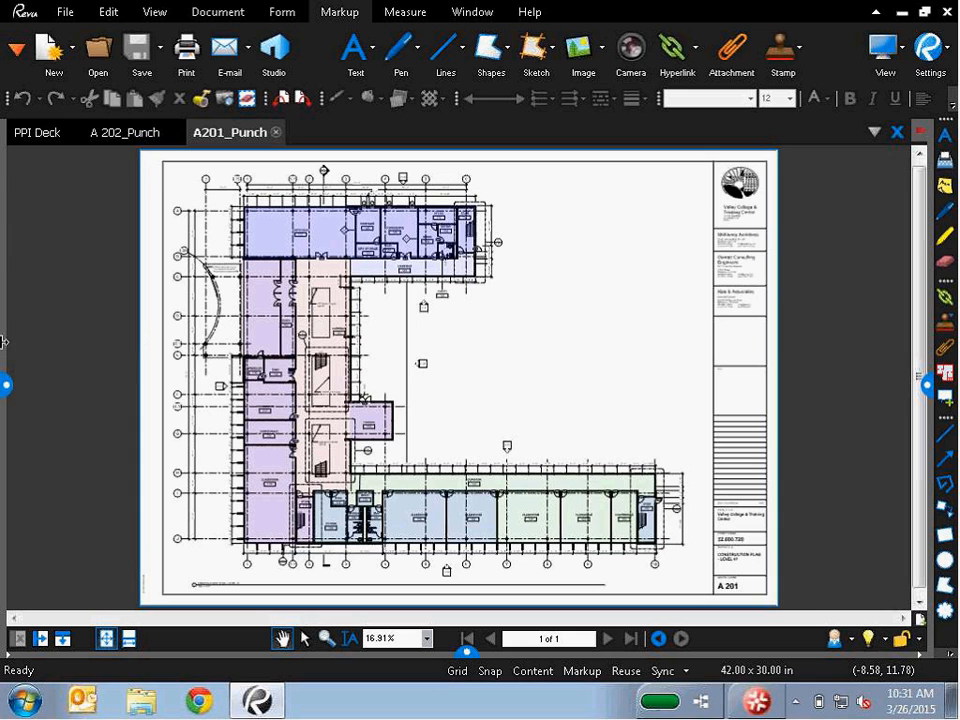
pyautogui.click(16, 48)
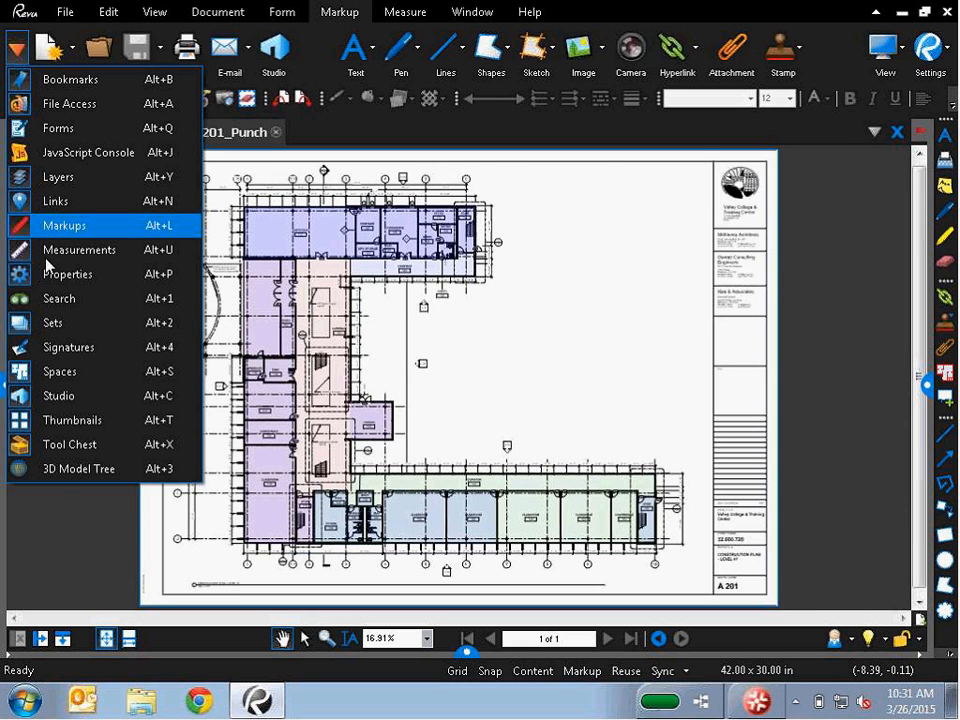
pyautogui.click(66, 370)
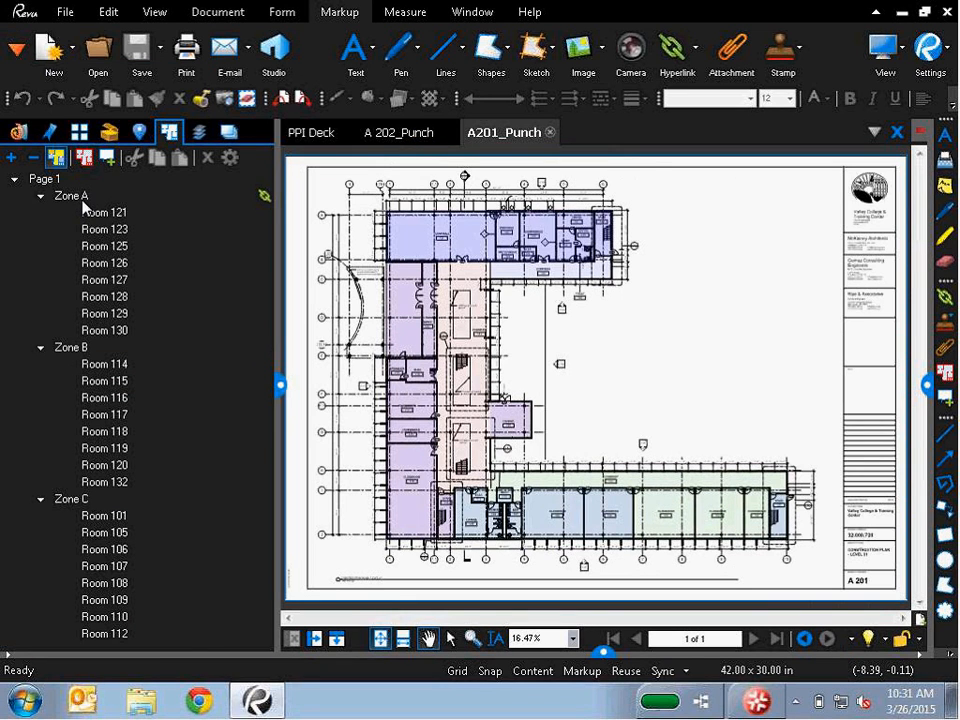
# - Highlight Zone A and each of its rooms, from Room 121 to Room 130, on the A201_Punch plan
pyautogui.click(83, 200)
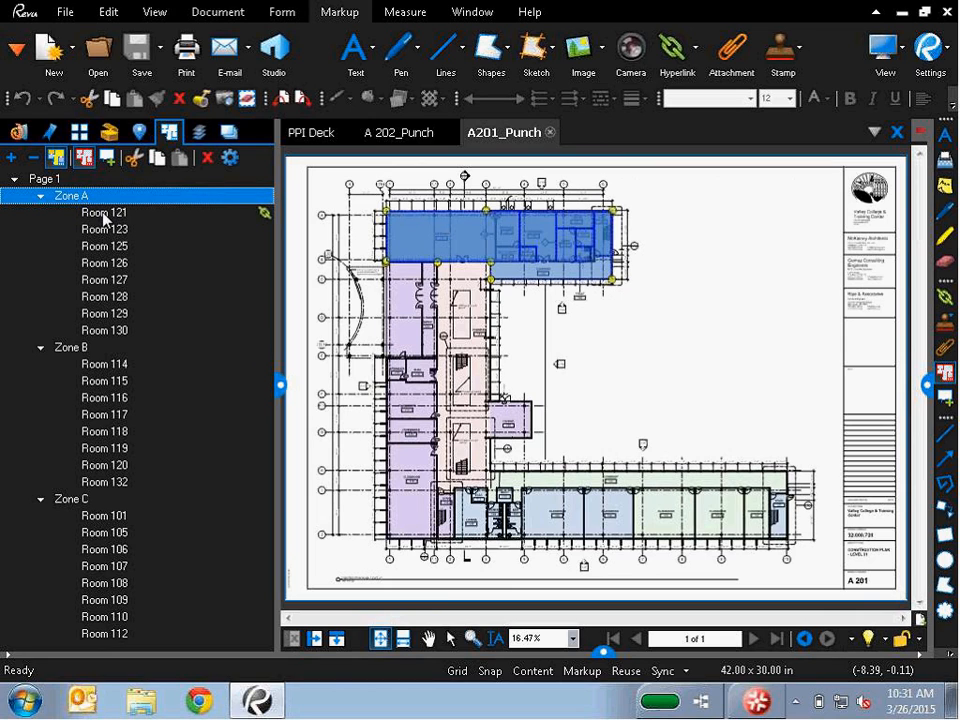
pyautogui.click(104, 214)
pyautogui.click(104, 230)
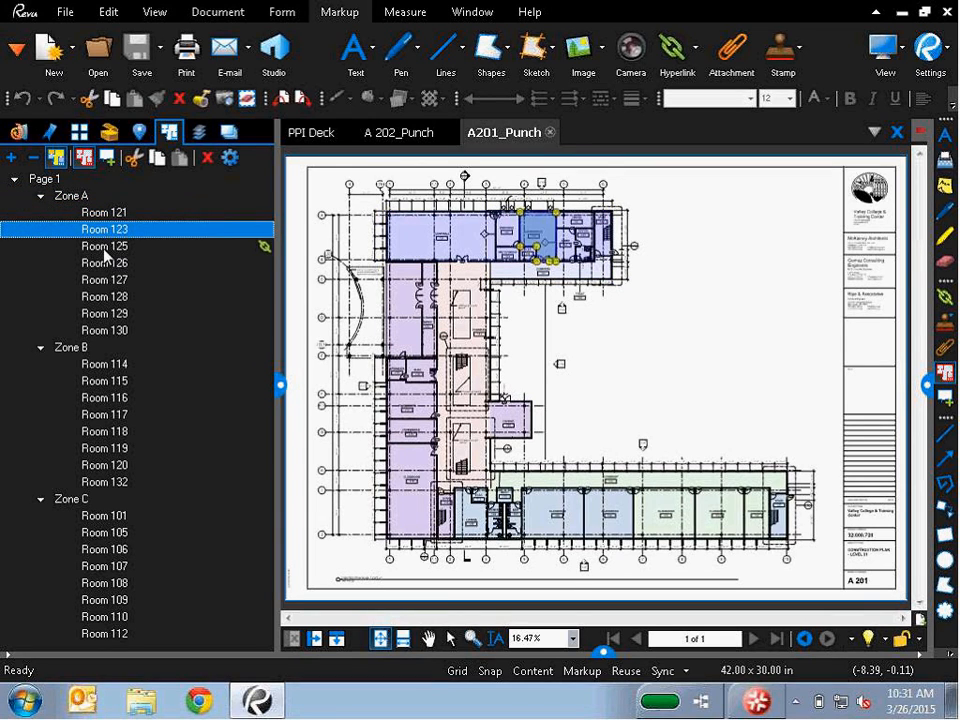
pyautogui.click(104, 247)
pyautogui.click(105, 264)
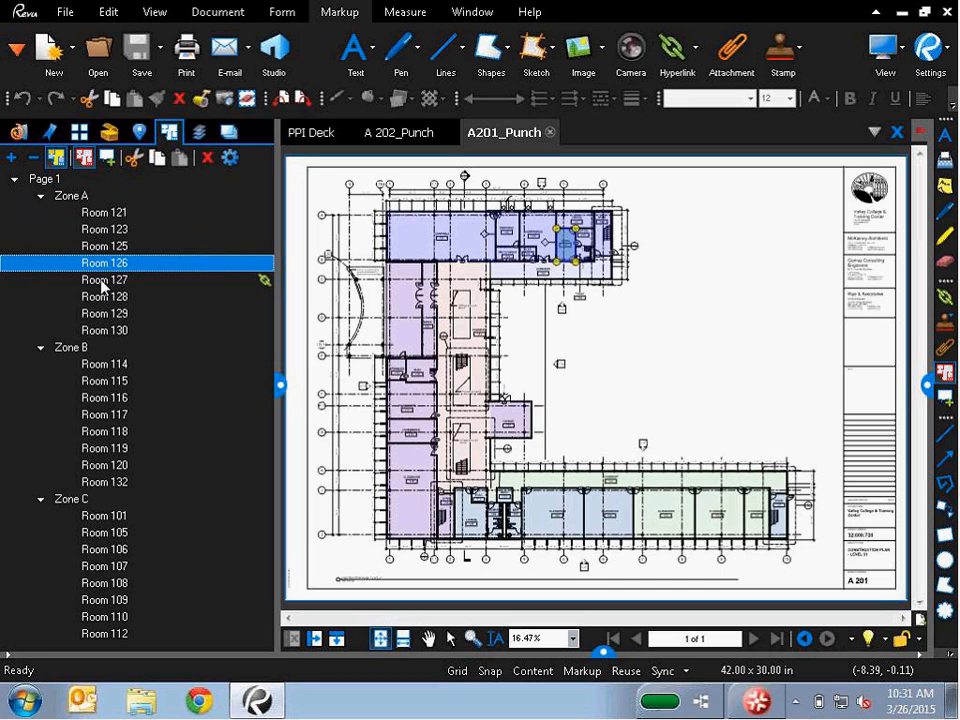
pyautogui.click(103, 281)
pyautogui.click(103, 300)
pyautogui.click(103, 315)
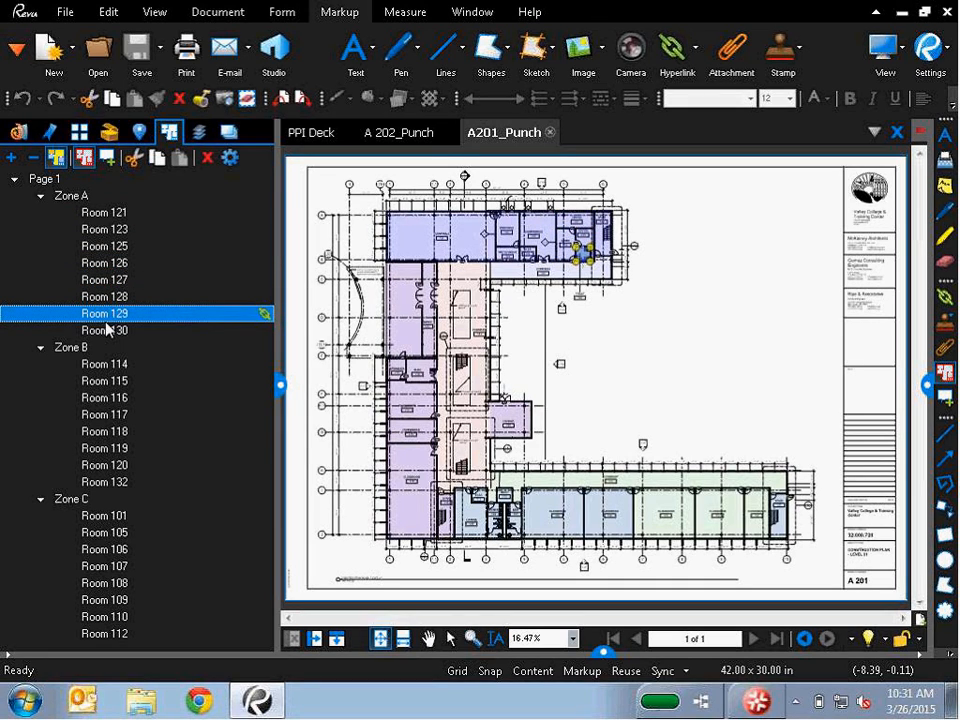
pyautogui.click(105, 330)
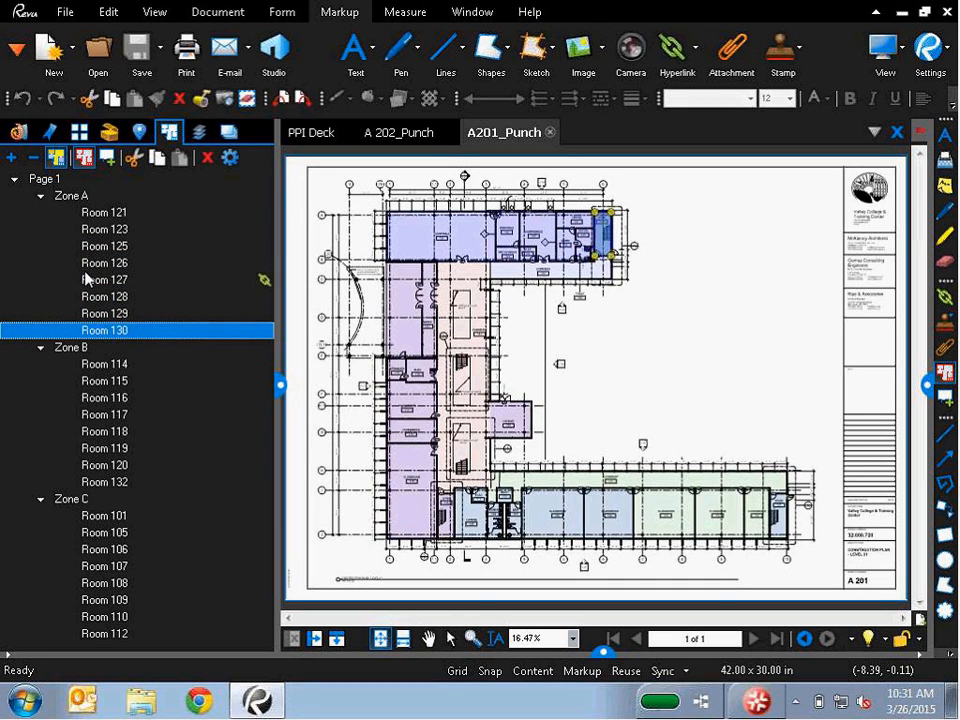
pyautogui.click(100, 197)
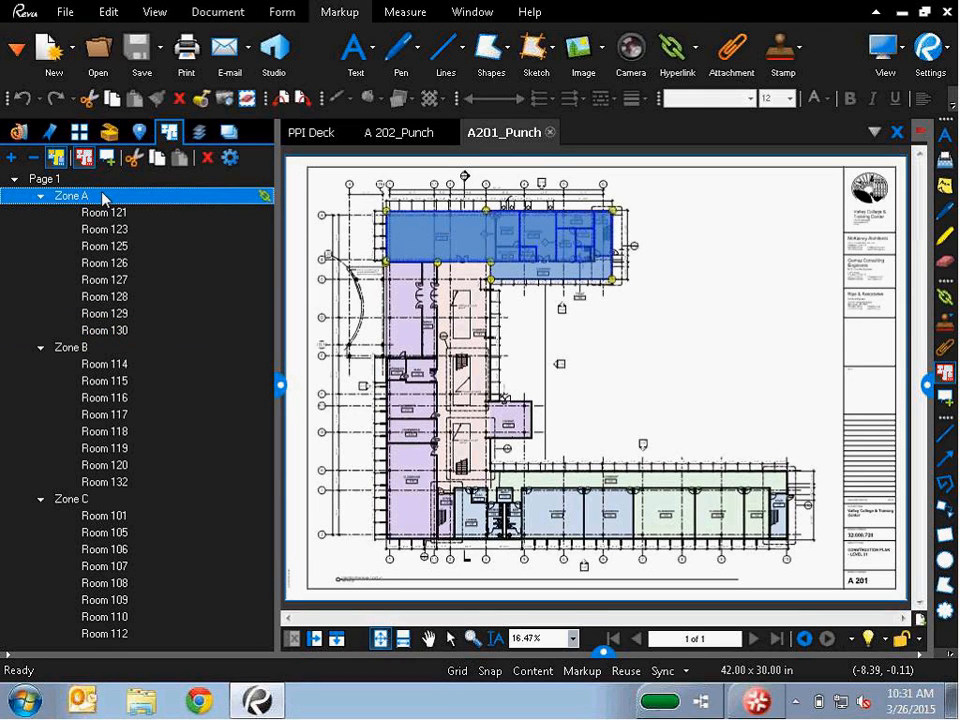
# - Compare the Spaces defined in A 202_Punch with those in A201_Punch, finishing on A201_Punch
pyautogui.click(397, 137)
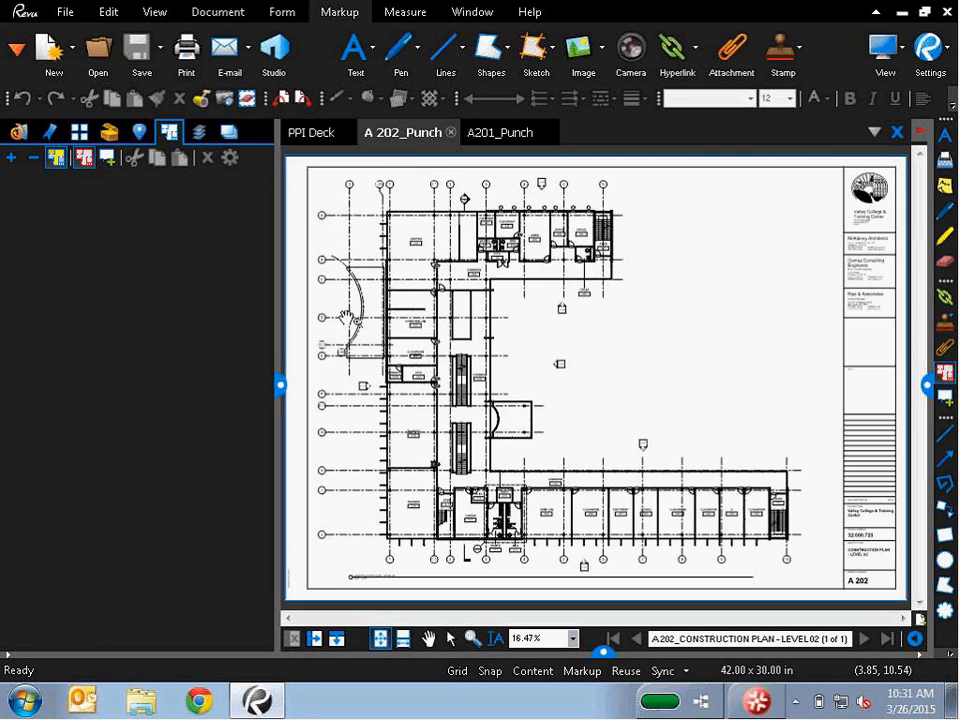
pyautogui.click(490, 136)
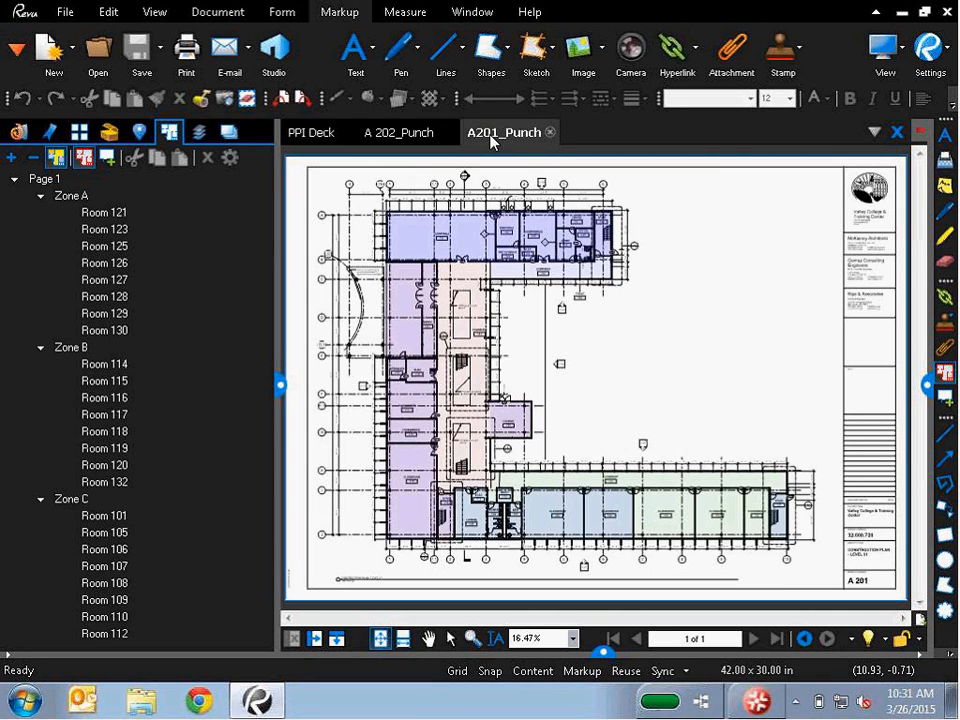
pyautogui.click(408, 136)
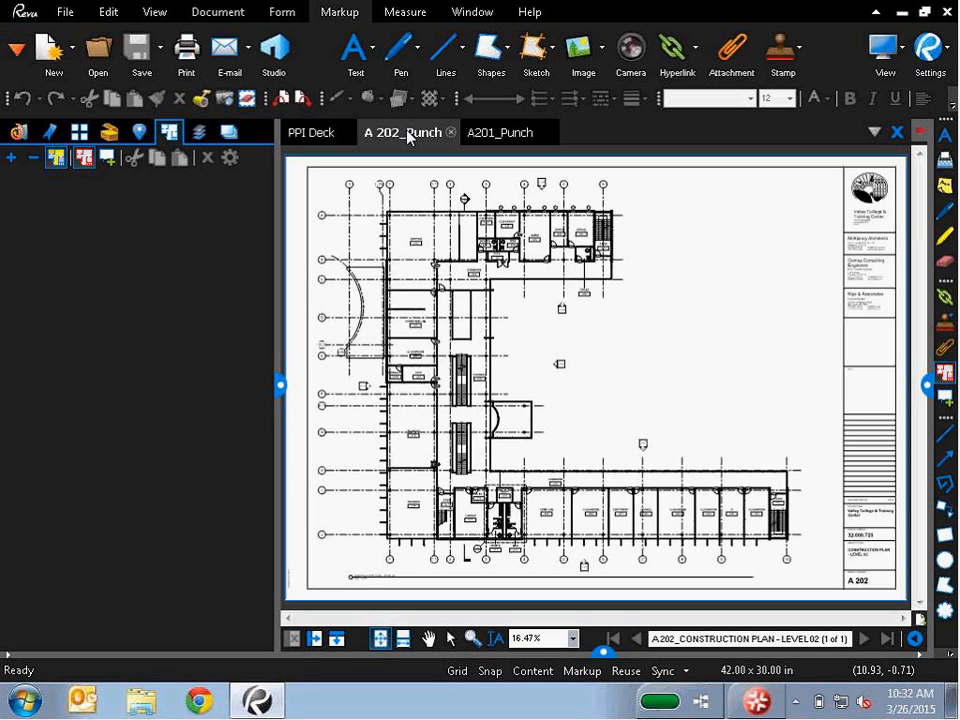
pyautogui.click(497, 133)
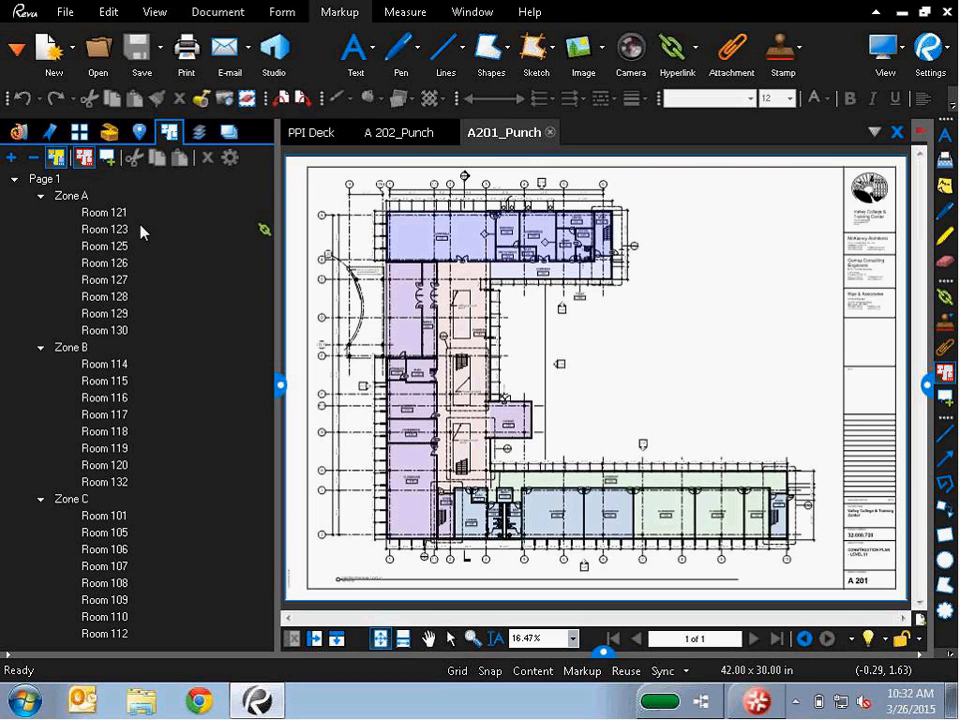
# - Copy Zone A with its rooms from A201_Punch and paste it in place onto the A 202_Punch plan
pyautogui.click(97, 196)
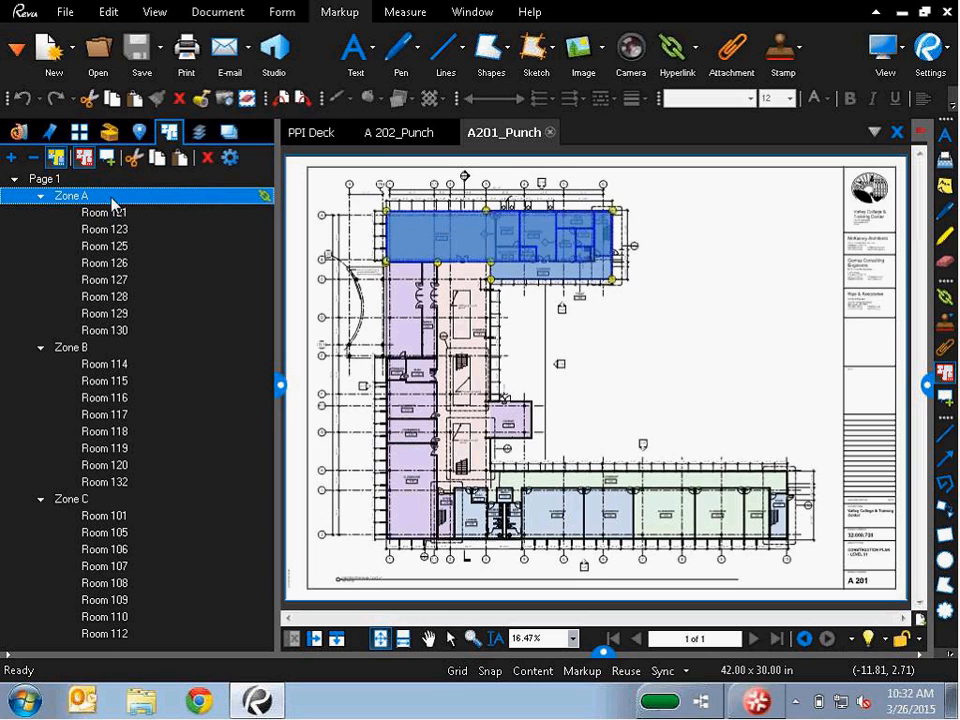
pyautogui.rightClick(112, 201)
pyautogui.click(193, 339)
pyautogui.click(400, 134)
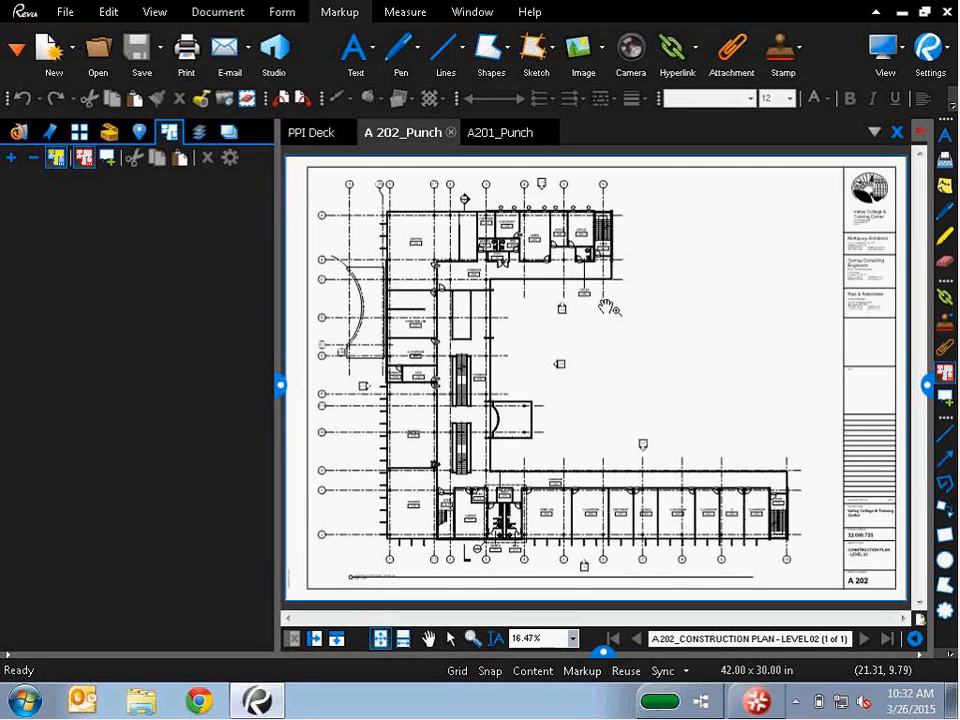
pyautogui.hotkey('ctrl', 'shift', 'v')
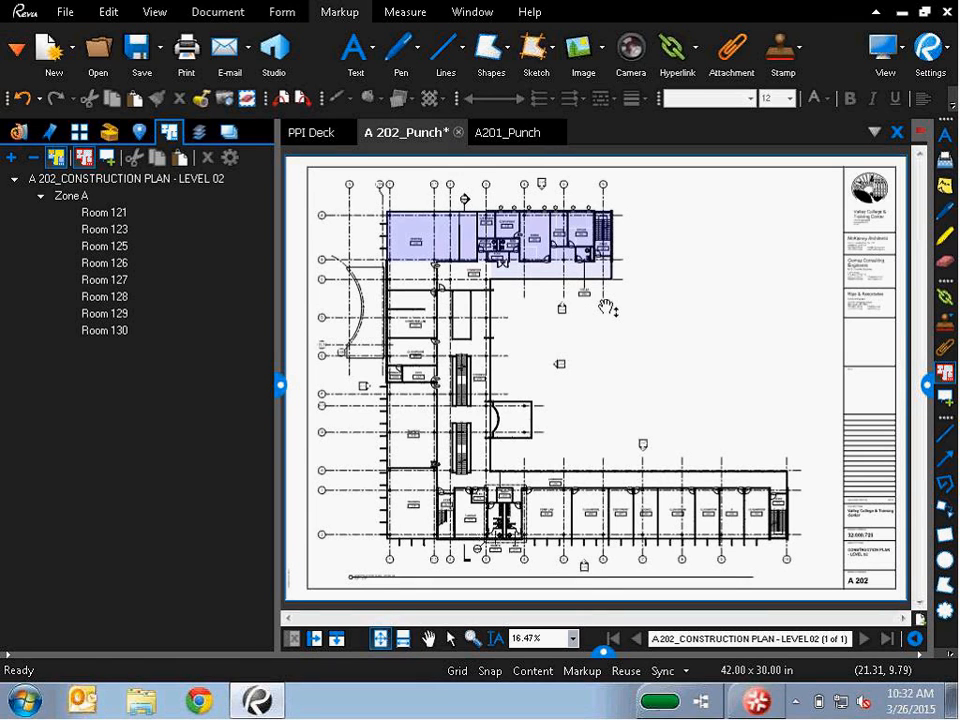
# - Check how the pasted Zone A and each of its rooms, 121 to 130, fit the A 202_Punch floor plan
pyautogui.scroll(3, 537, 214)
pyautogui.rightClick(533, 218)
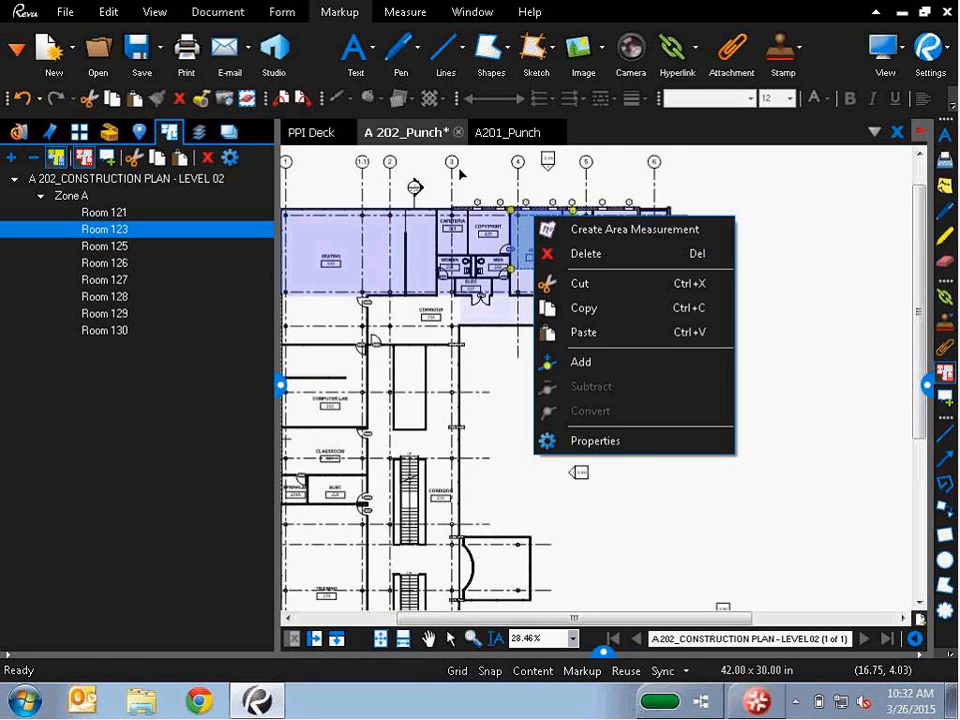
pyautogui.click(470, 437)
pyautogui.moveTo(472, 437); pyautogui.dragTo(633, 479)
pyautogui.scroll(2, 618, 380)
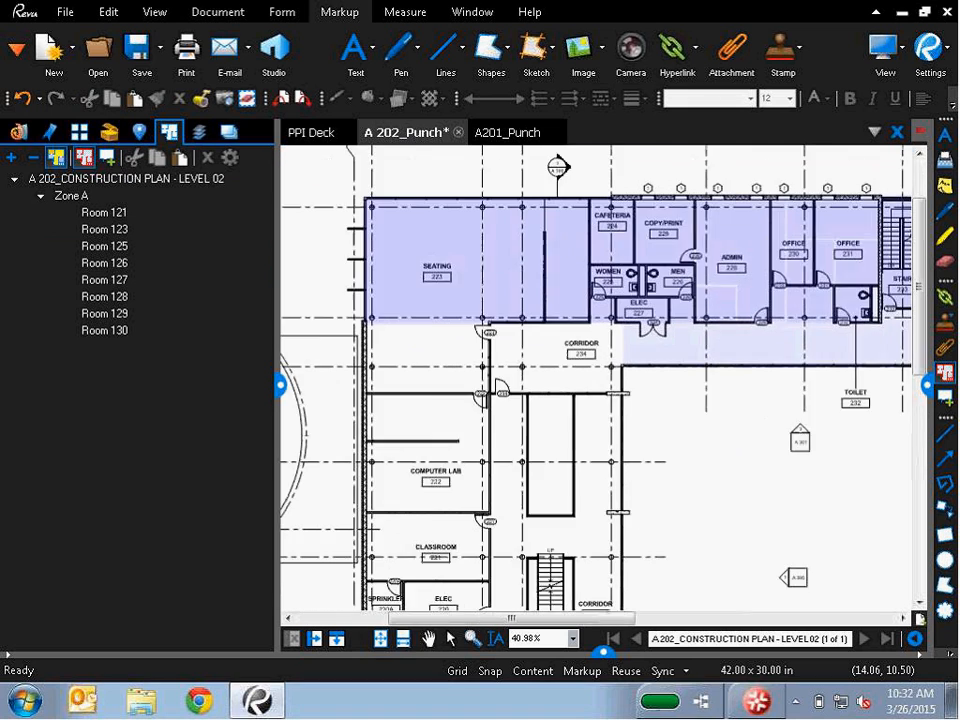
pyautogui.moveTo(637, 424); pyautogui.dragTo(545, 431)
pyautogui.click(66, 197)
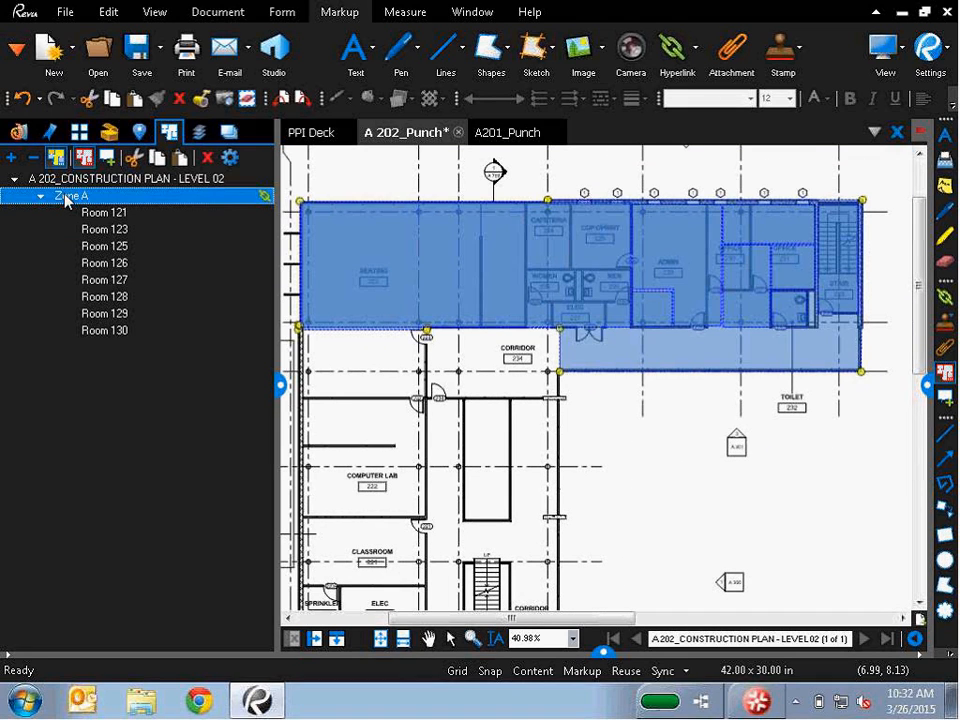
pyautogui.click(98, 215)
pyautogui.click(97, 232)
pyautogui.click(97, 248)
pyautogui.click(97, 264)
pyautogui.click(97, 281)
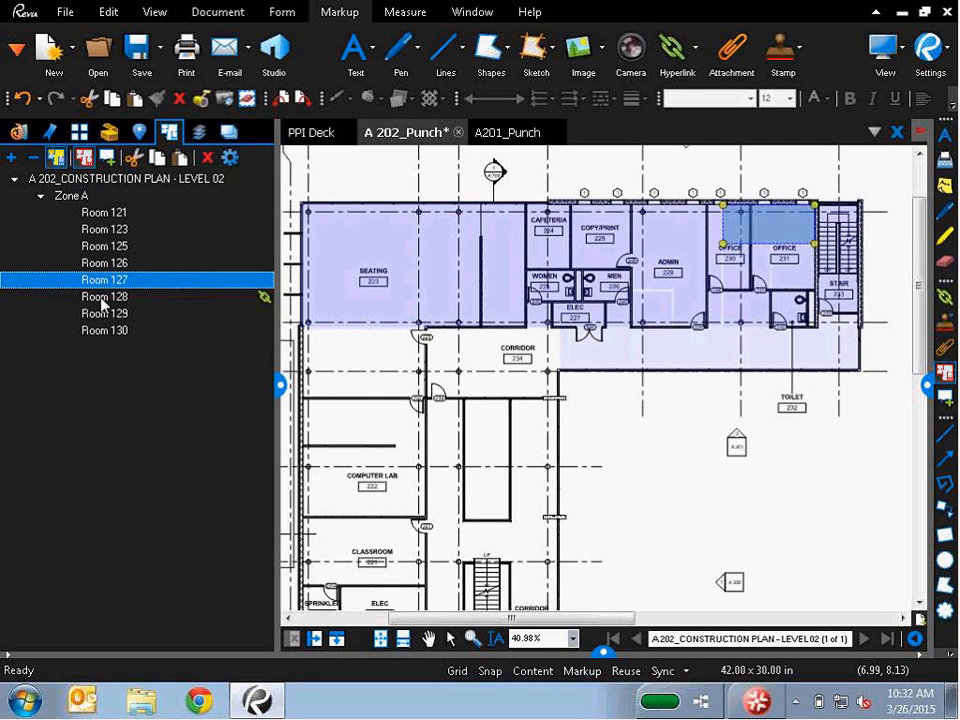
pyautogui.click(100, 298)
pyautogui.click(97, 314)
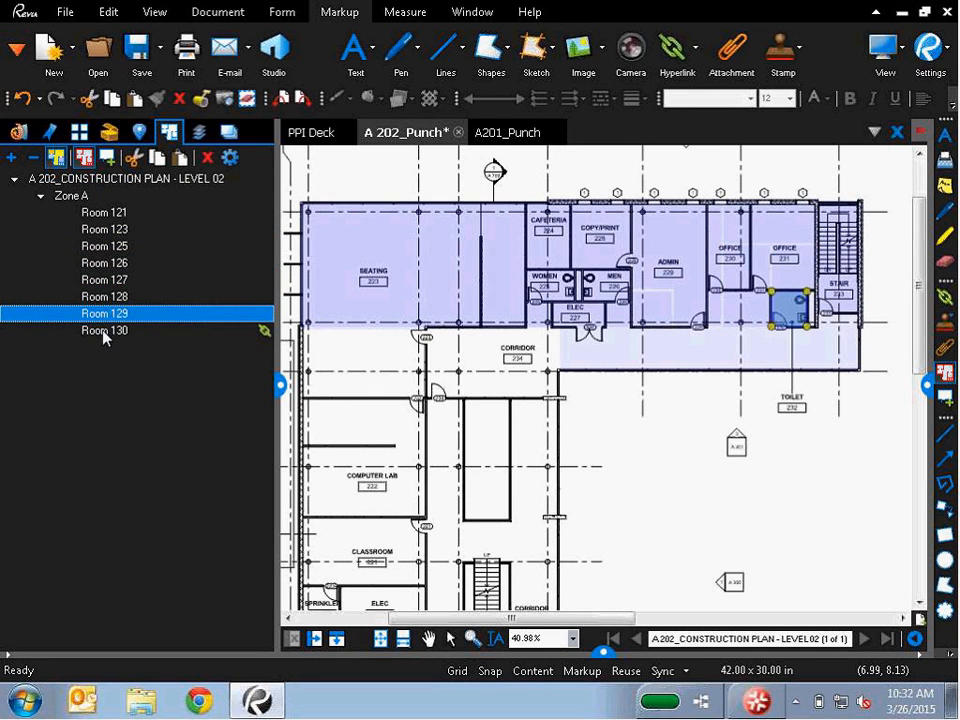
pyautogui.click(104, 331)
pyautogui.click(115, 198)
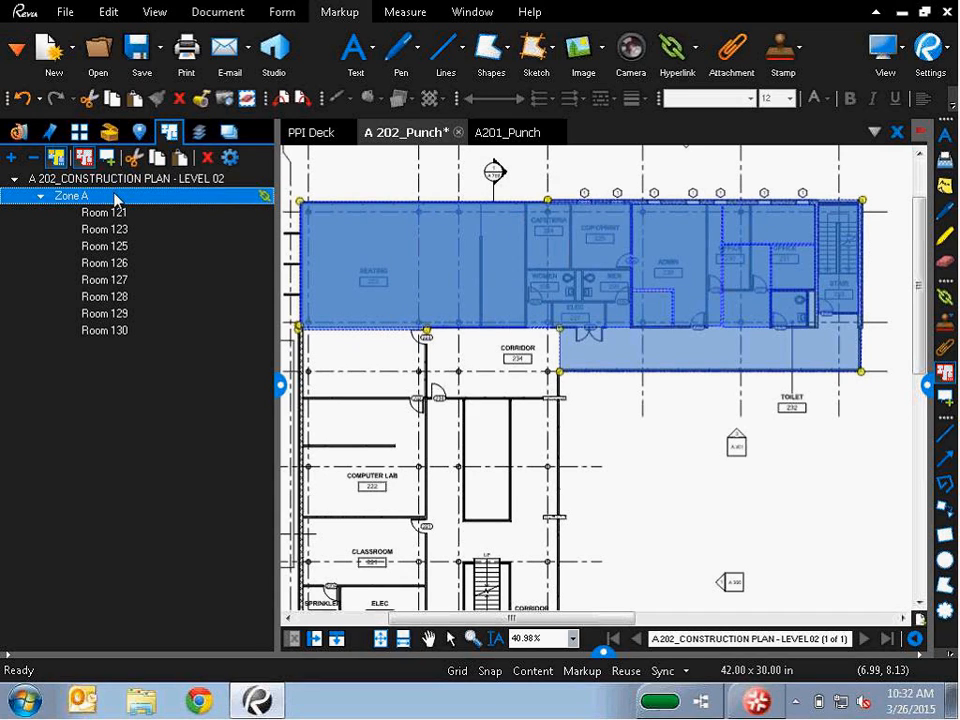
# - Create a rectangular hyperlink to the Room 123 space over the A 300 elevation marker on A 202_Punch
pyautogui.click(183, 231)
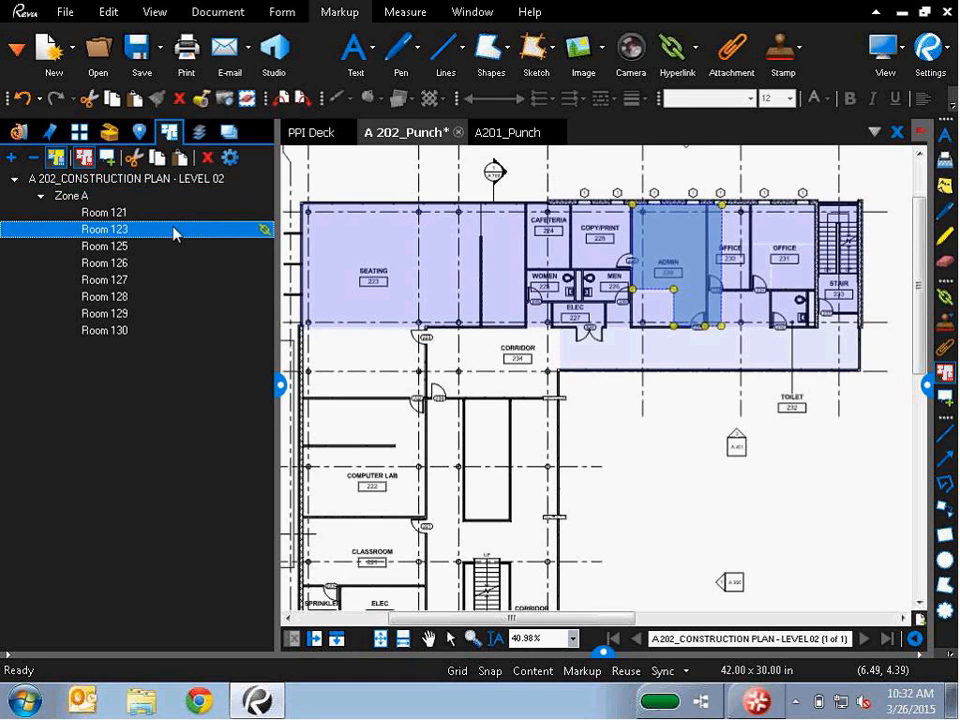
pyautogui.click(177, 233)
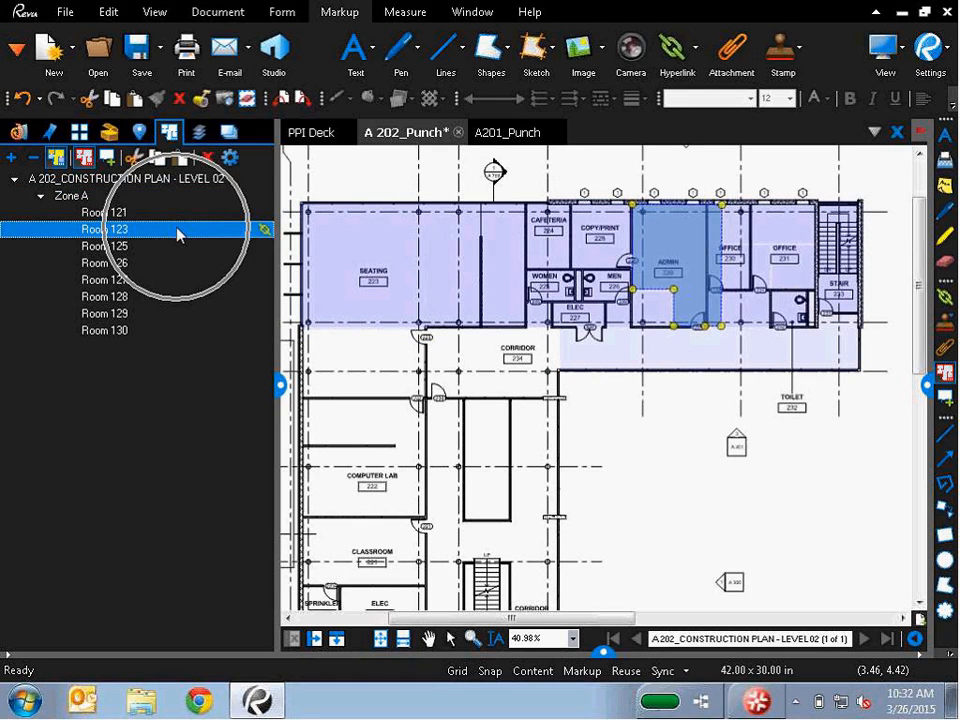
pyautogui.click(264, 231)
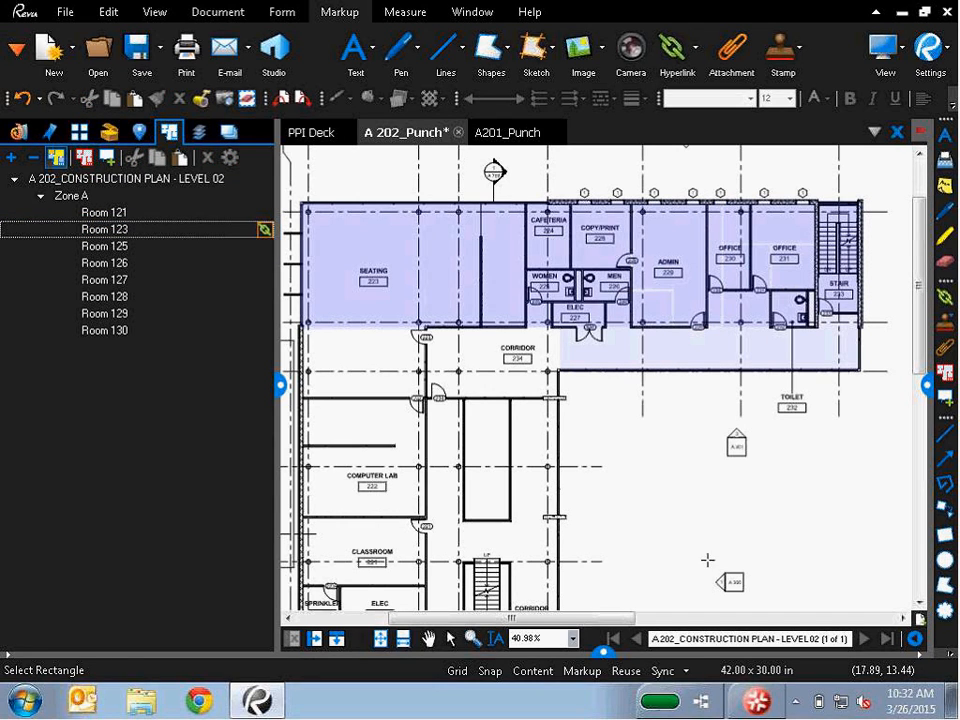
pyautogui.moveTo(704, 562); pyautogui.dragTo(758, 537)
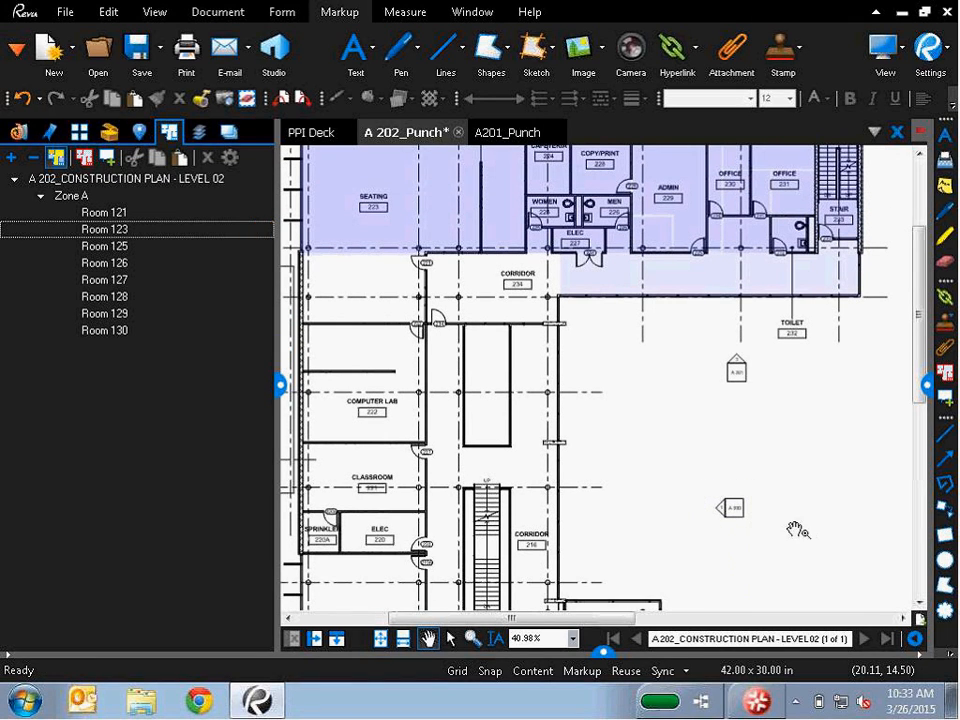
# - Follow the hyperlink on the A 300 elevation marker to the Room 123 space
pyautogui.moveTo(889, 506); pyautogui.dragTo(889, 478)
pyautogui.scroll(5, 889, 478)
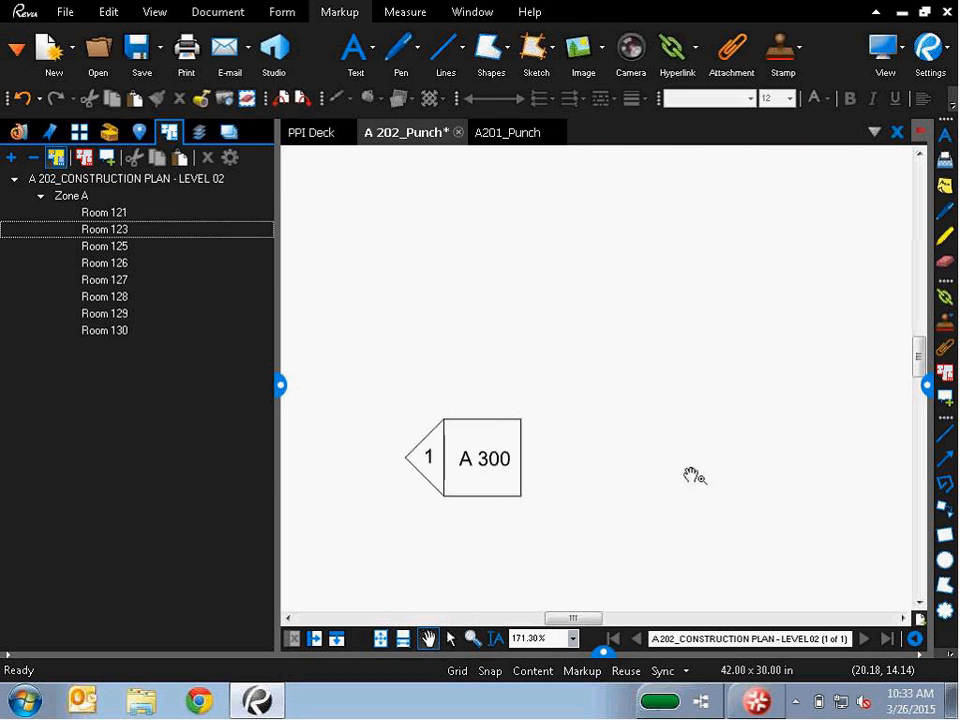
pyautogui.click(496, 466)
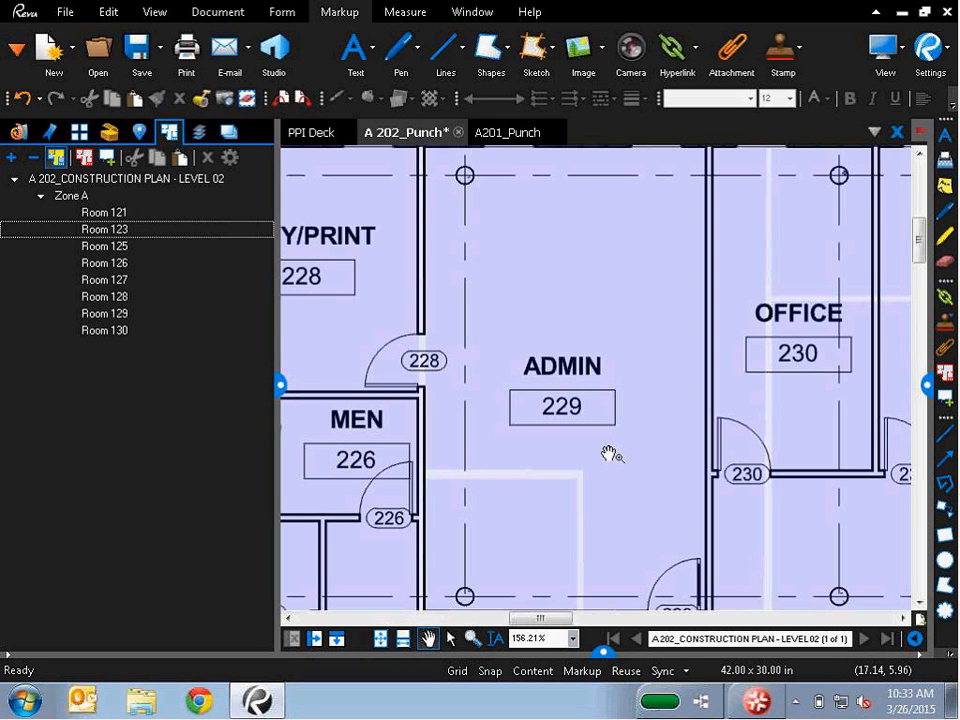
# - Create an area measurement from the Room 123 space over Admin 229
pyautogui.scroll(-4, 527, 430)
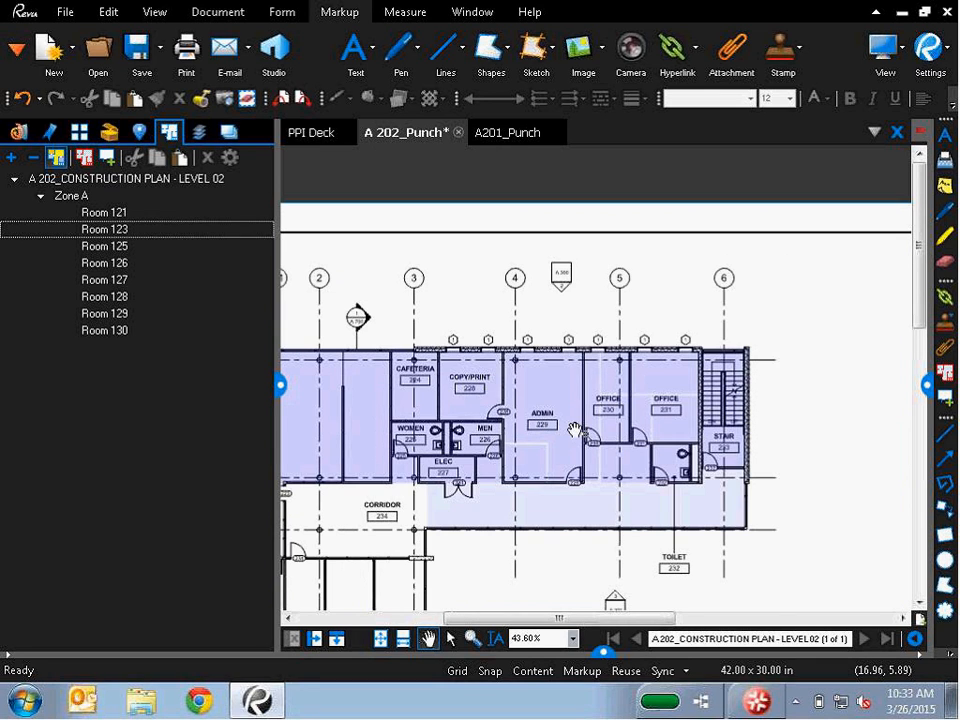
pyautogui.scroll(1, 475, 385)
pyautogui.click(130, 230)
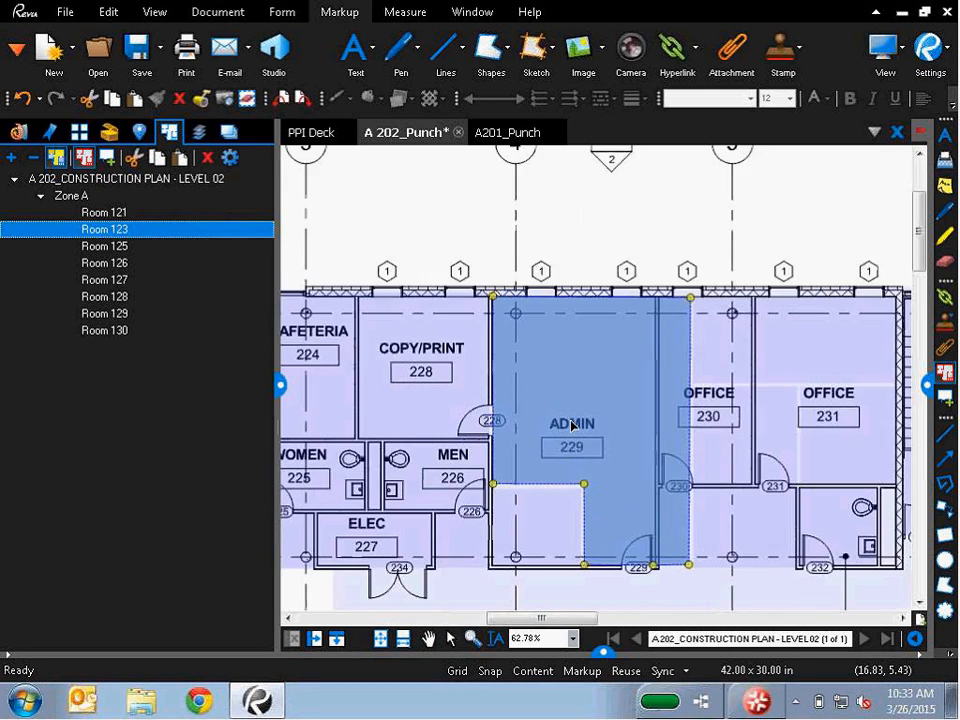
pyautogui.rightClick(585, 370)
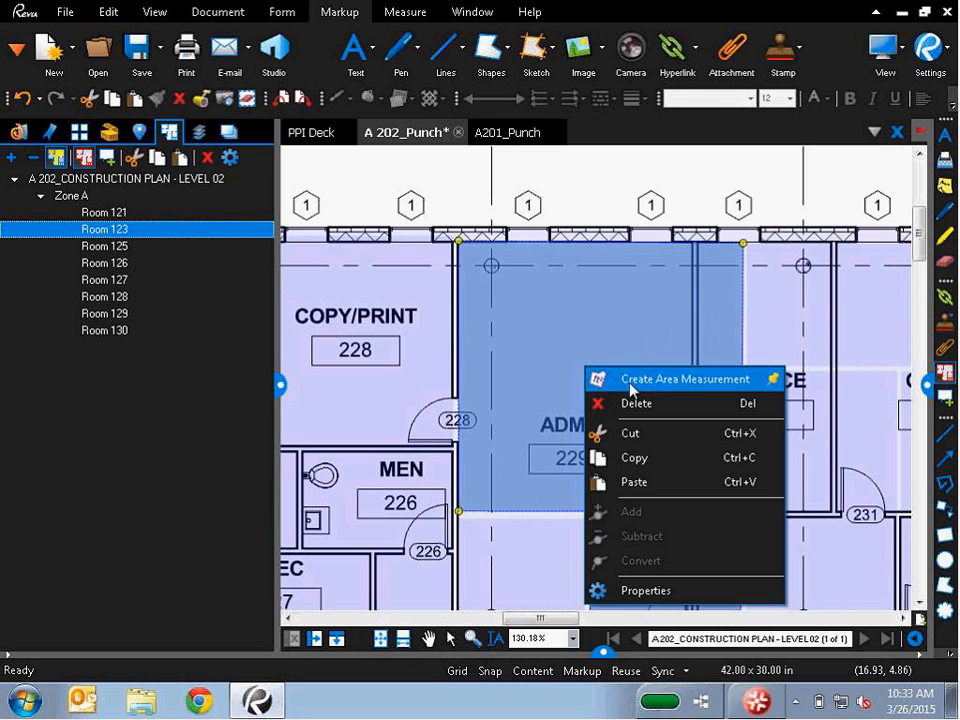
pyautogui.click(630, 384)
pyautogui.press('ctrl')
pyautogui.press('ctrl')
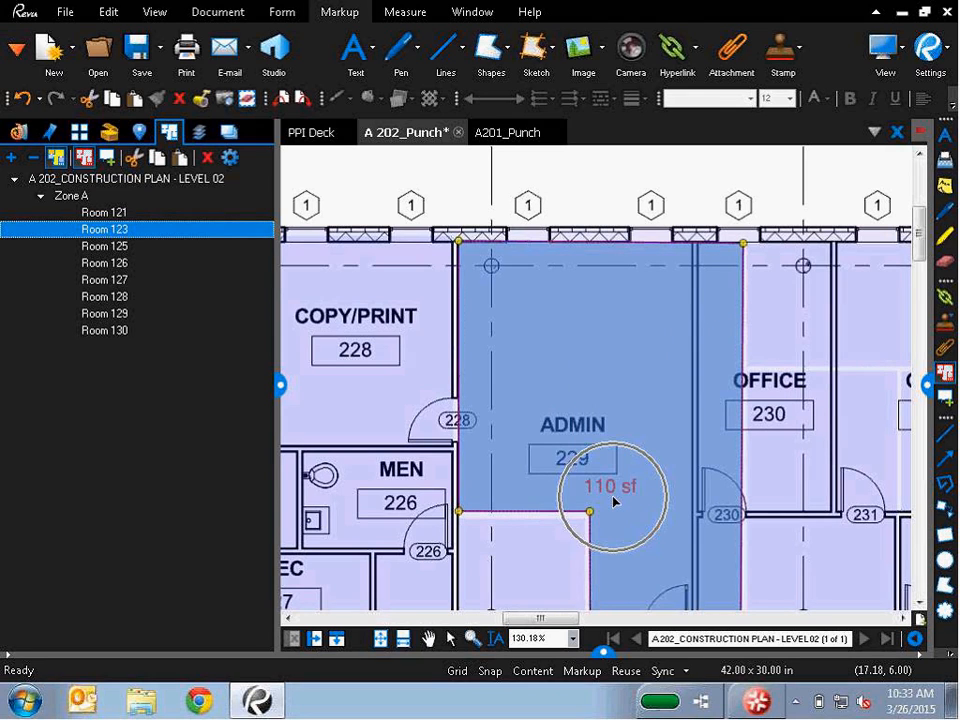
pyautogui.press('ctrl')
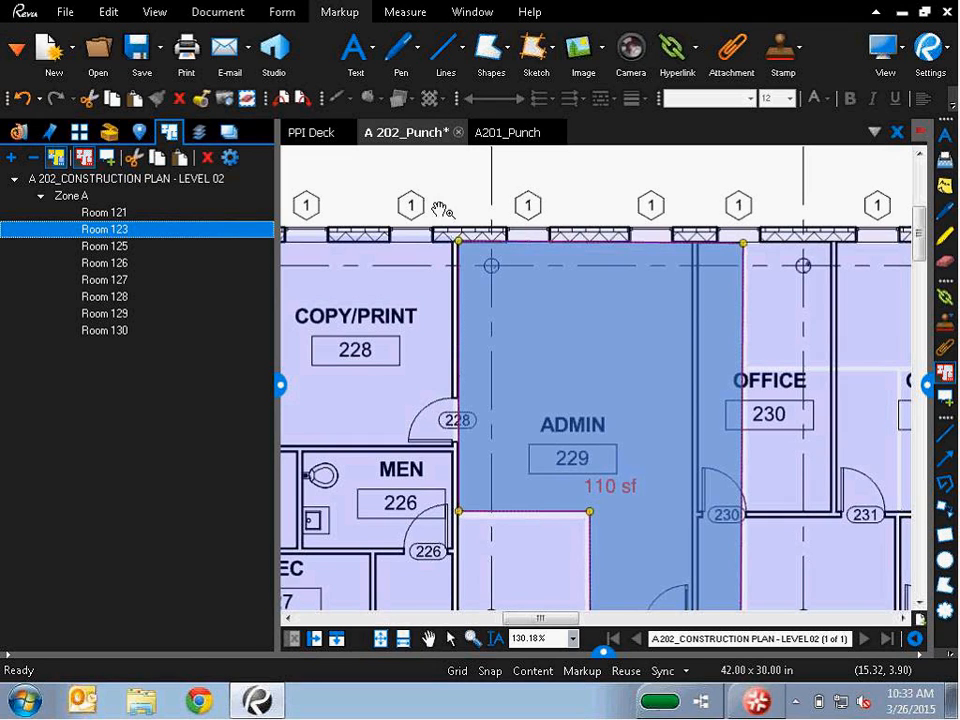
# - Close A 202_Punch without saving its changes and close A201_Punch
pyautogui.click(457, 138)
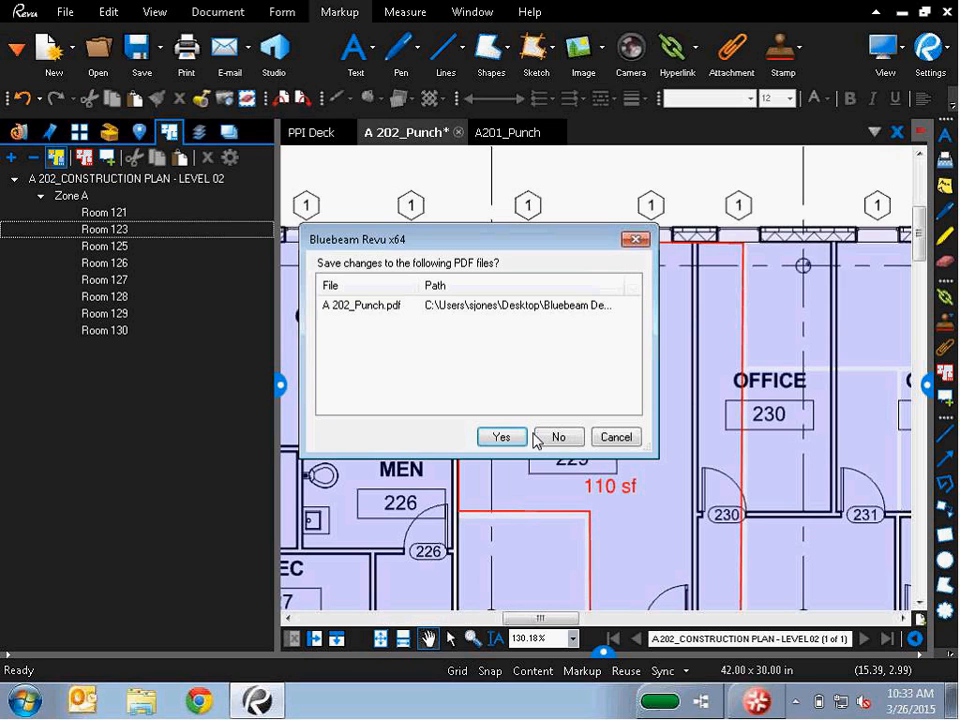
pyautogui.click(555, 437)
pyautogui.click(446, 133)
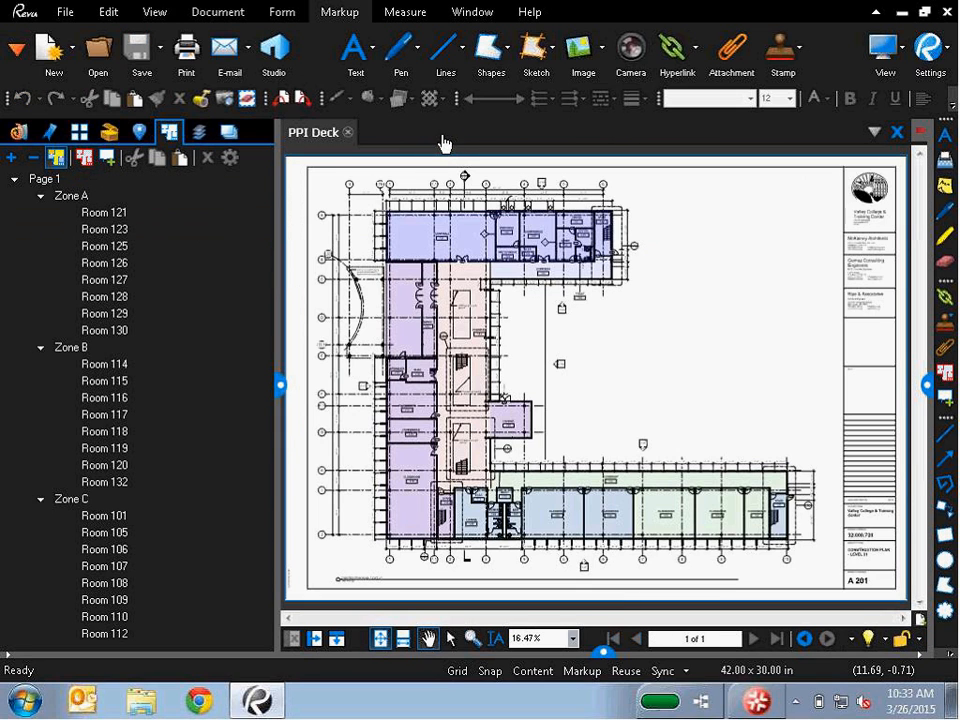
# - Open A201_Backcheck.pdf from the Capture 2.0 category and collapse the file list to enlarge the drawing area
pyautogui.click(18, 132)
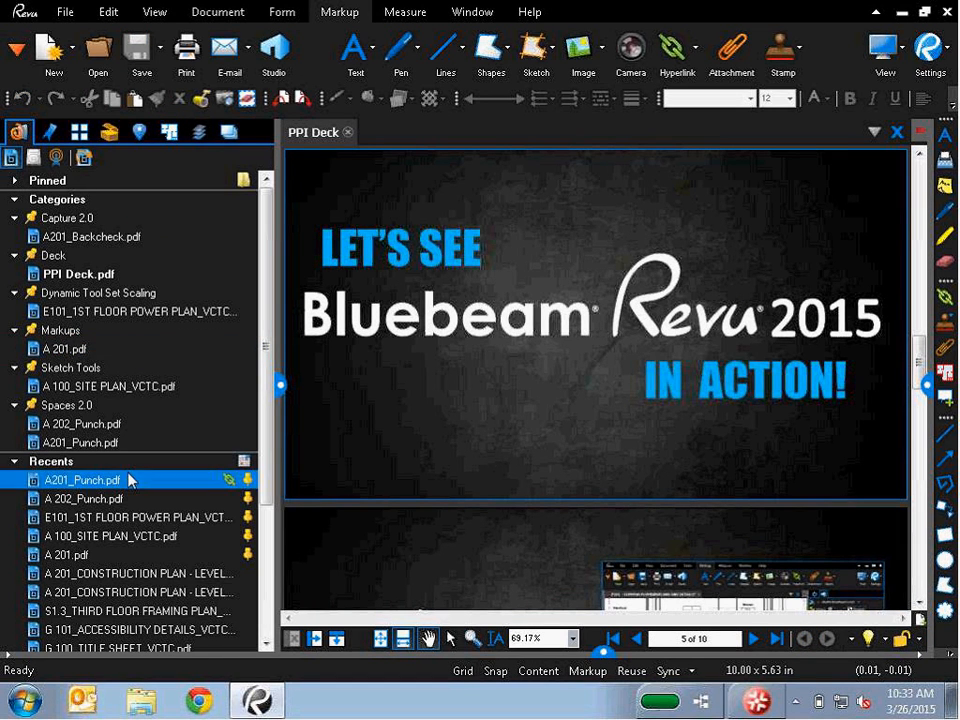
pyautogui.click(130, 237)
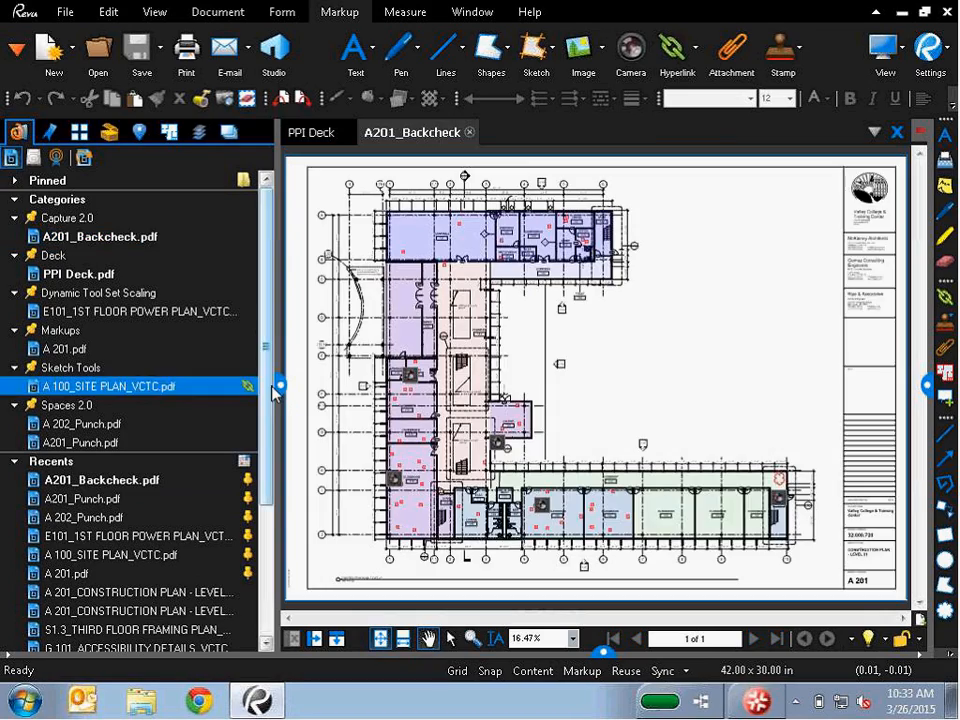
pyautogui.click(280, 385)
# - View the wall issue photos attached to the WR markup in Classroom 106
pyautogui.scroll(2, 358, 498)
pyautogui.scroll(2, 358, 497)
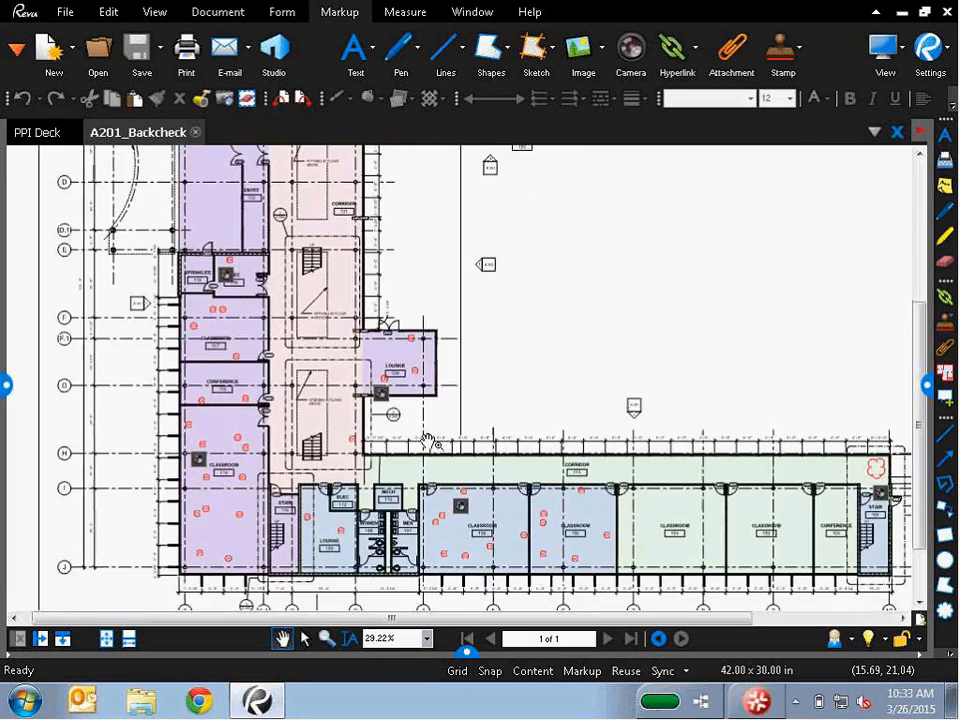
pyautogui.scroll(3, 452, 385)
pyautogui.scroll(-2, 452, 385)
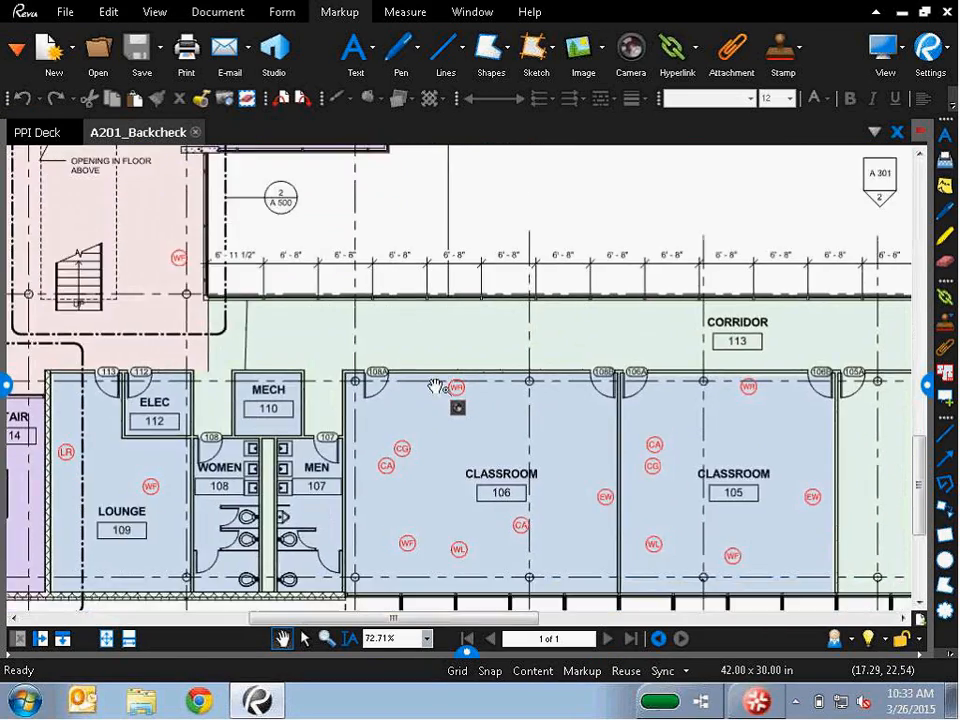
pyautogui.scroll(3, 456, 390)
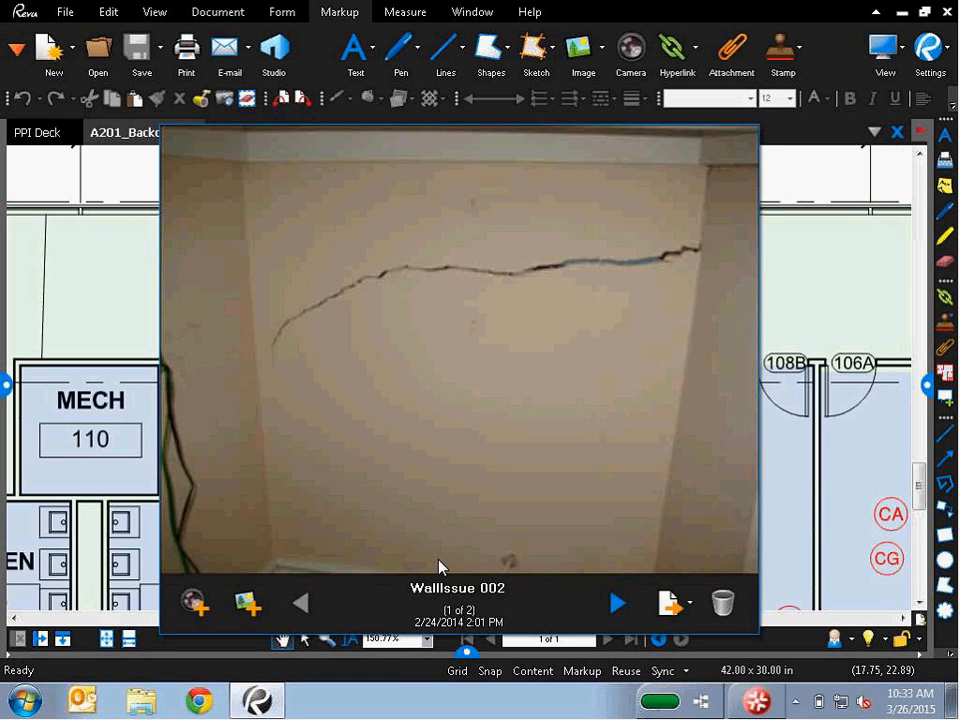
pyautogui.click(617, 605)
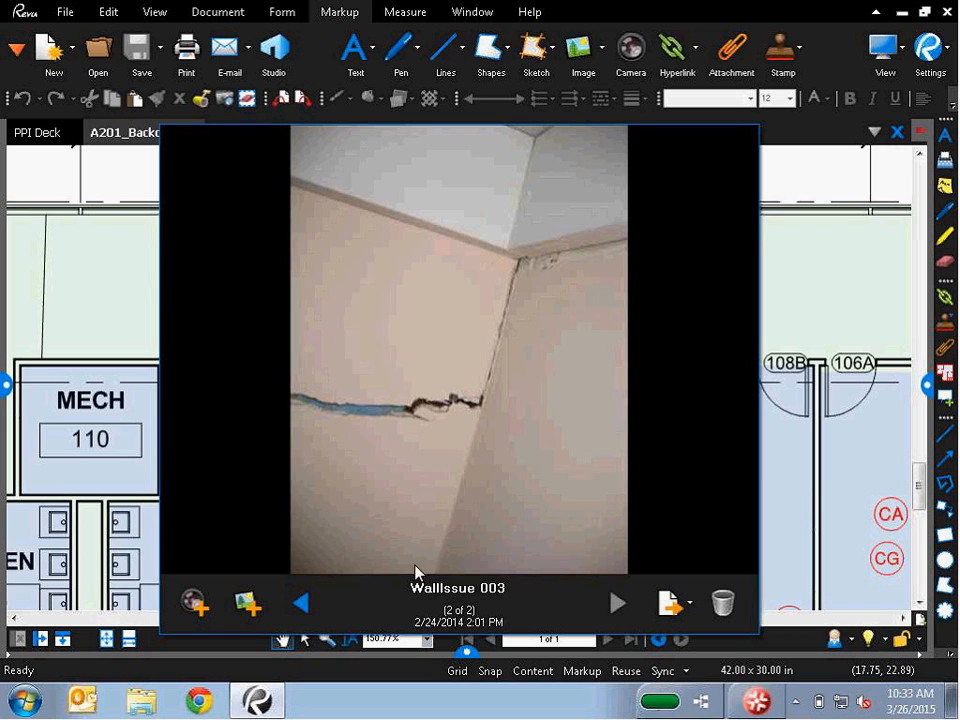
pyautogui.click(302, 602)
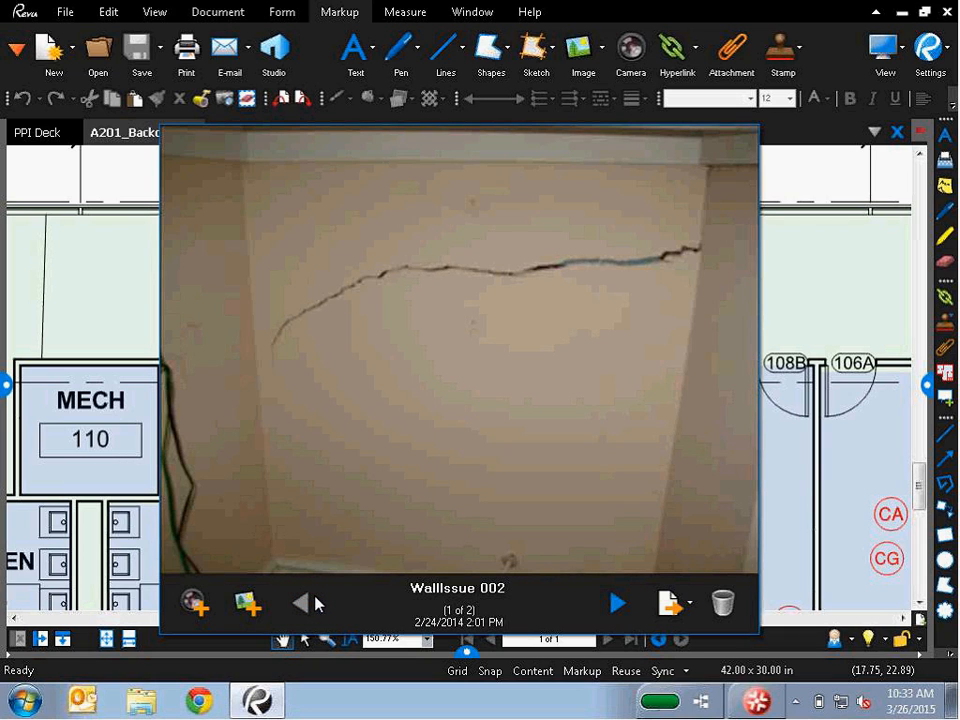
# - Examine the options for adding captures to the Classroom 106 wall markup and for exporting its photos
pyautogui.click(195, 604)
pyautogui.click(252, 603)
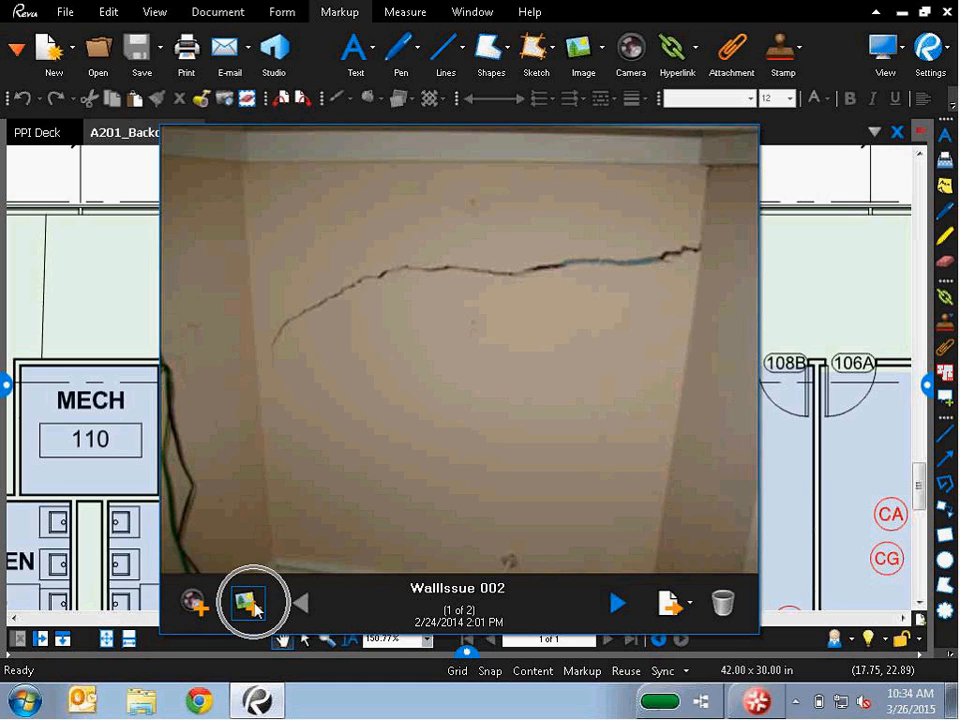
pyautogui.click(252, 605)
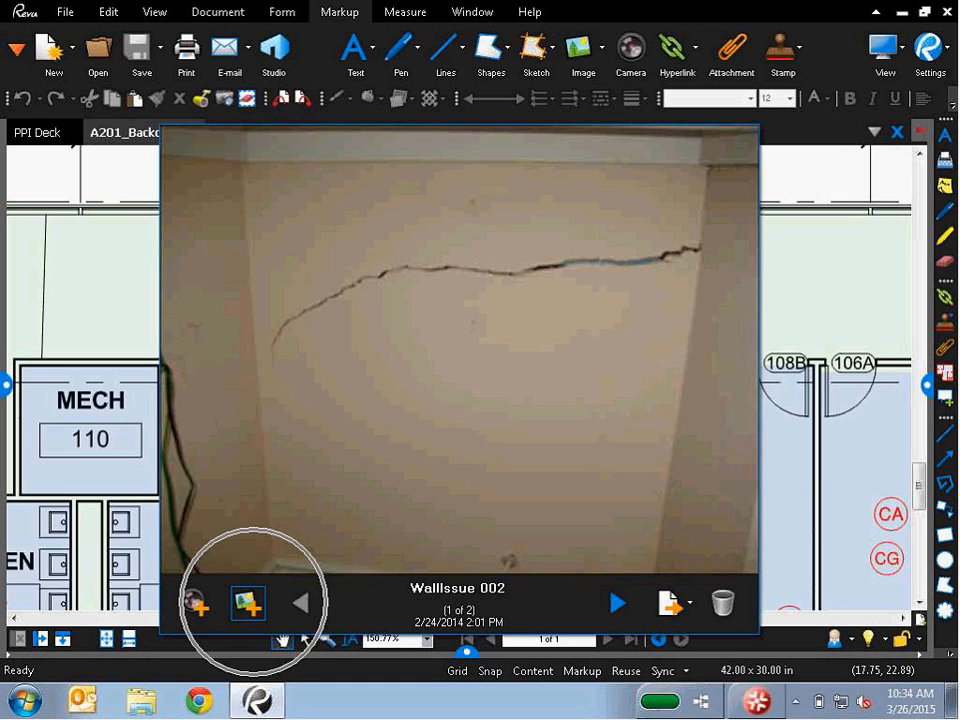
pyautogui.click(682, 597)
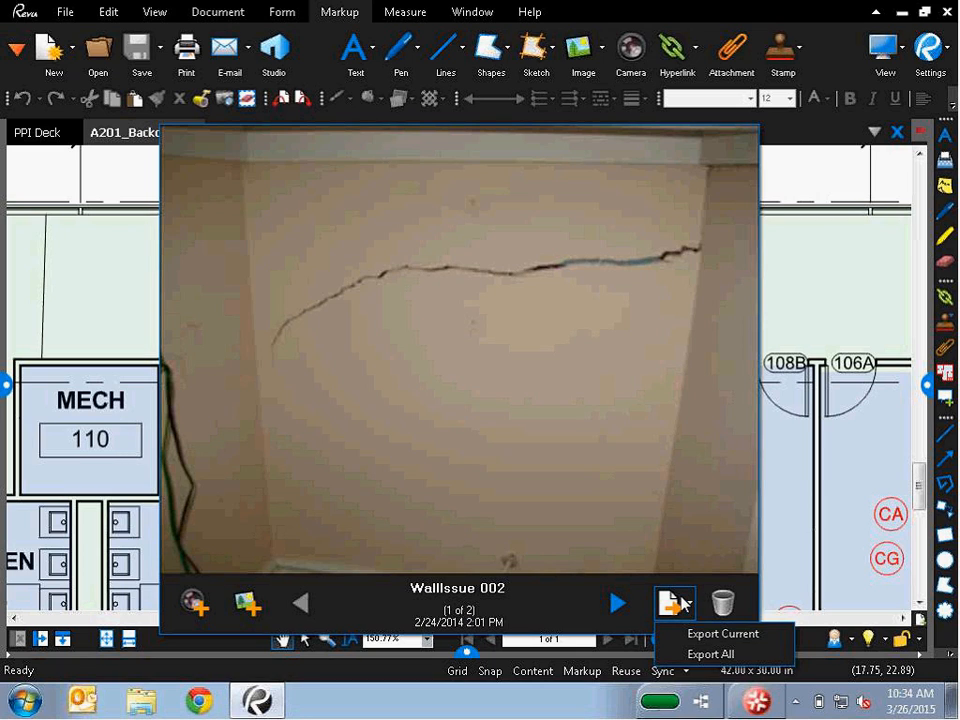
pyautogui.click(566, 616)
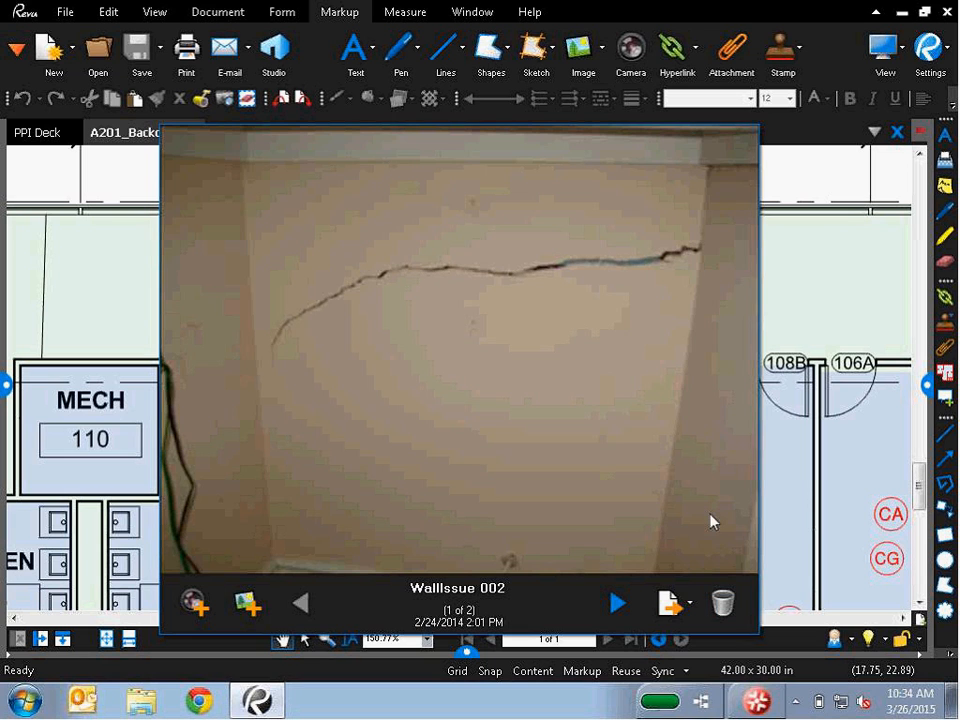
# - Play the Exposed Conduit video attached to the red cloud markup in the corridor beside the end stair
pyautogui.scroll(-3, 795, 218)
pyautogui.moveTo(794, 166)
pyautogui.mouseDown()
pyautogui.moveTo(604, 213)
pyautogui.moveTo(412, 242)
pyautogui.mouseUp()
pyautogui.moveTo(770, 228); pyautogui.dragTo(279, 200)
pyautogui.moveTo(704, 193); pyautogui.dragTo(232, 206)
pyautogui.scroll(4, 514, 316)
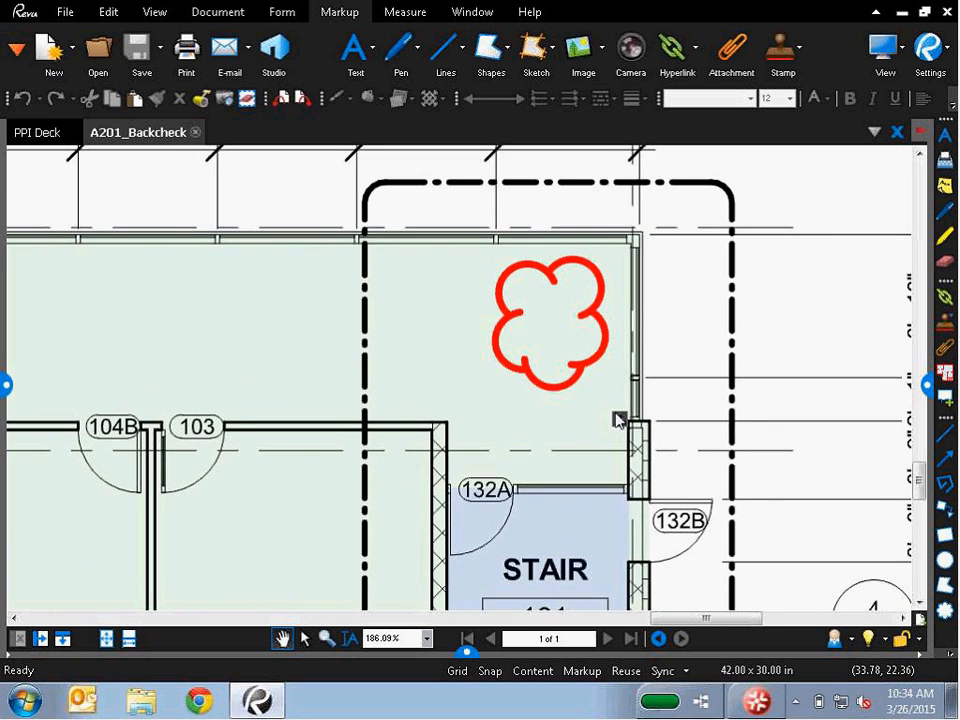
pyautogui.click(620, 420)
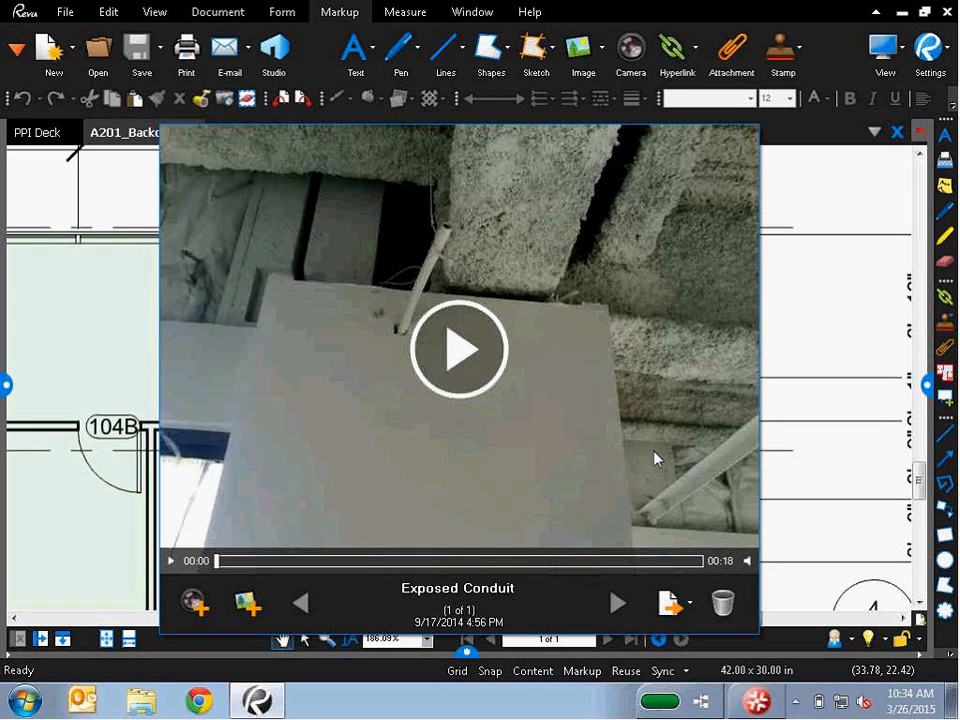
pyautogui.click(482, 354)
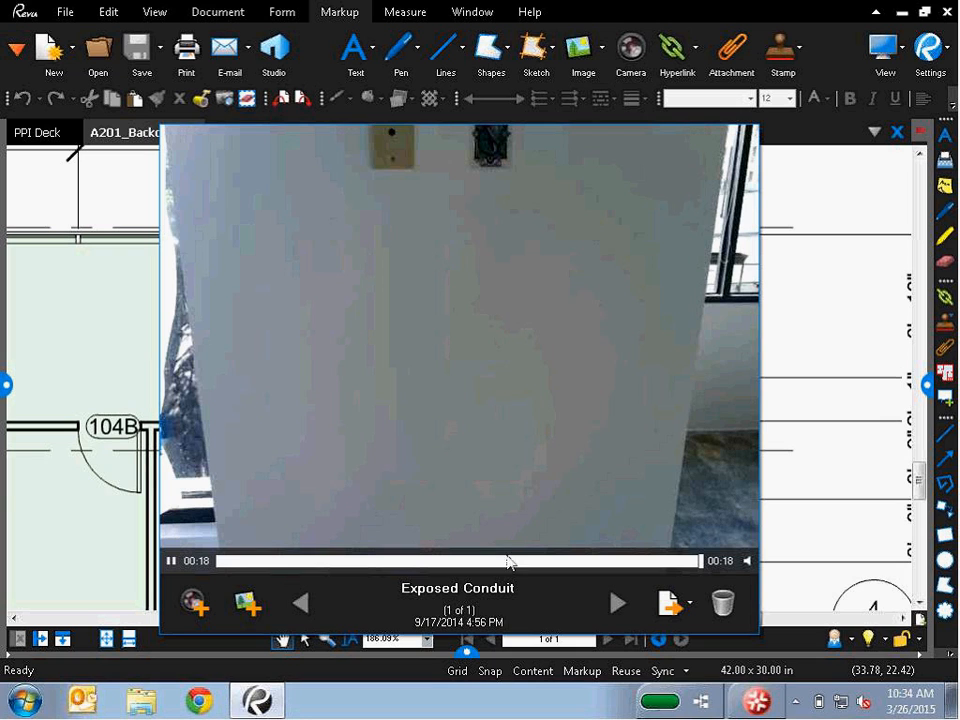
# - Show the enlarged list of markups and sort it by Capture so the markups with media come first
pyautogui.click(466, 654)
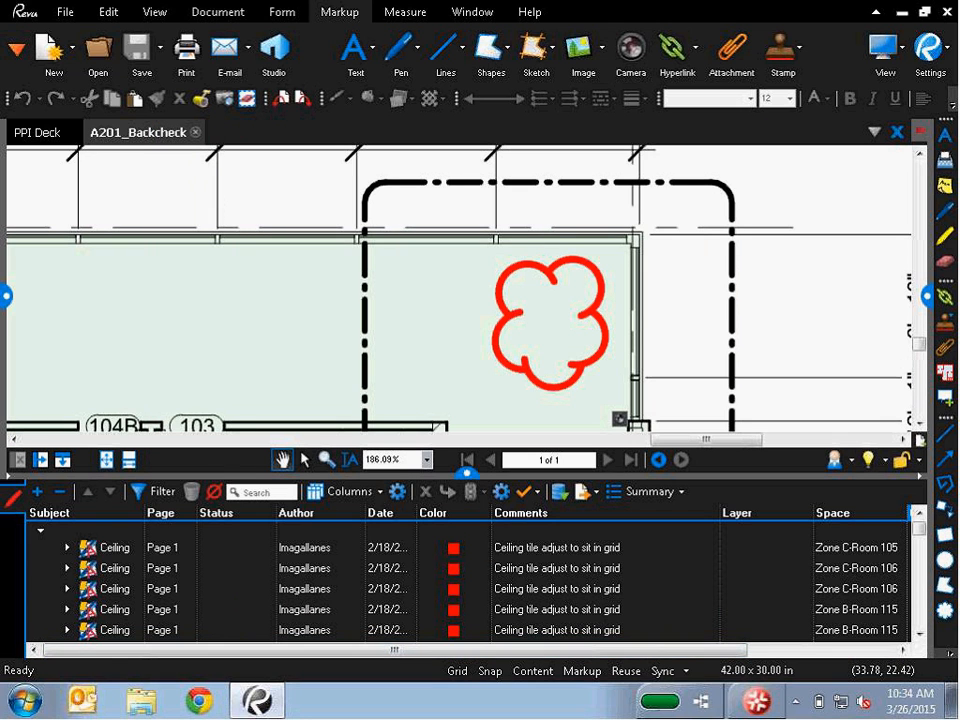
pyautogui.moveTo(466, 470); pyautogui.dragTo(466, 352)
pyautogui.moveTo(476, 648); pyautogui.dragTo(735, 686)
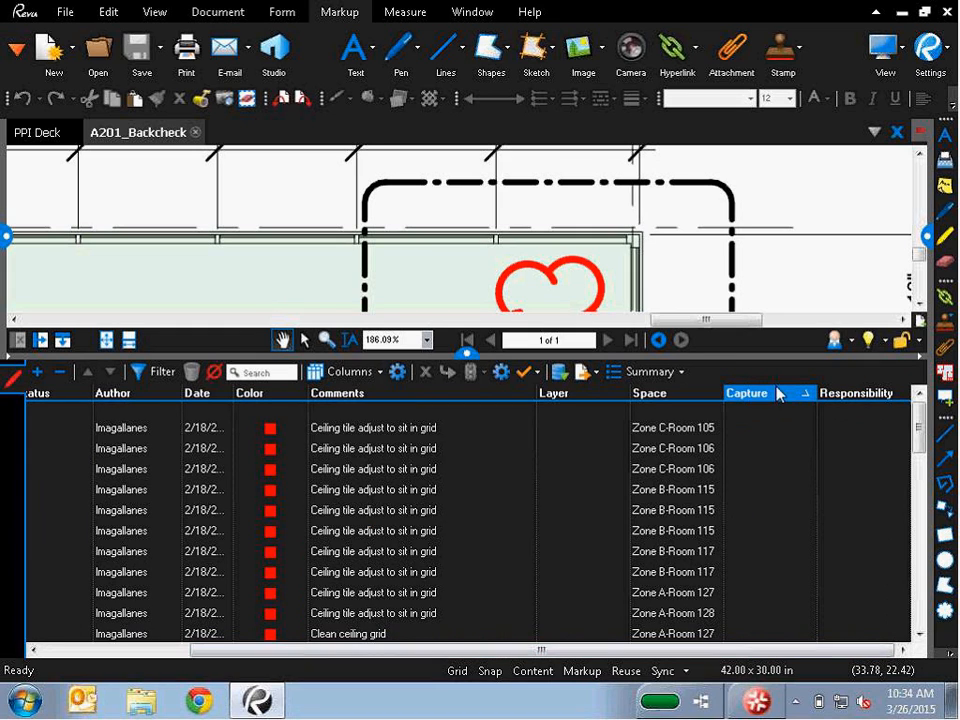
pyautogui.click(778, 393)
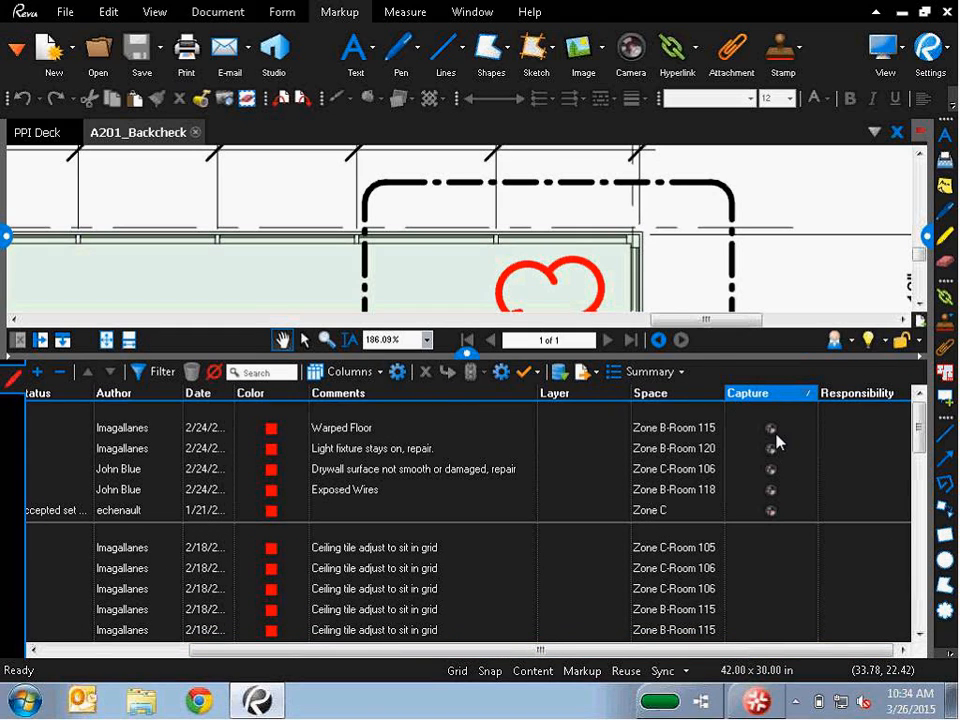
# - Filter the markups by Capture to list only those with attached media
pyautogui.click(155, 374)
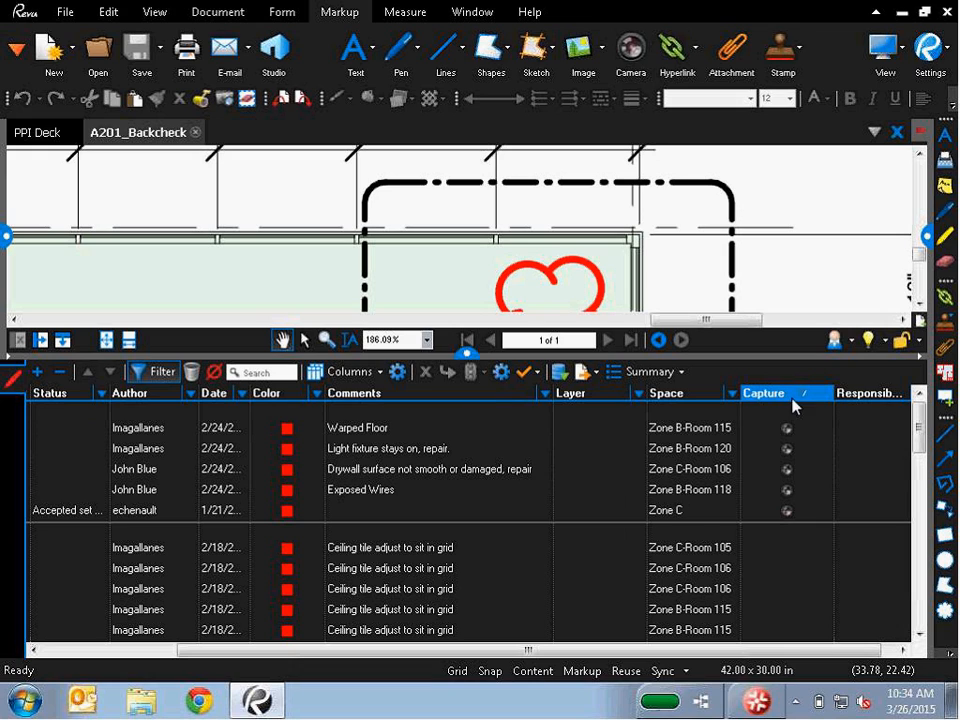
pyautogui.click(825, 394)
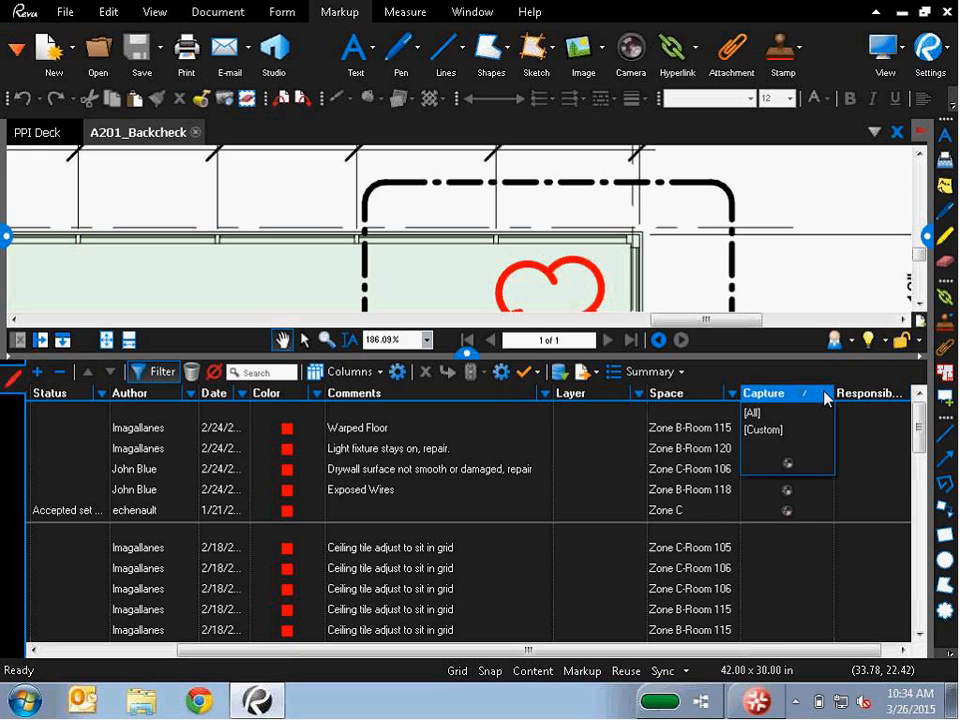
pyautogui.click(790, 464)
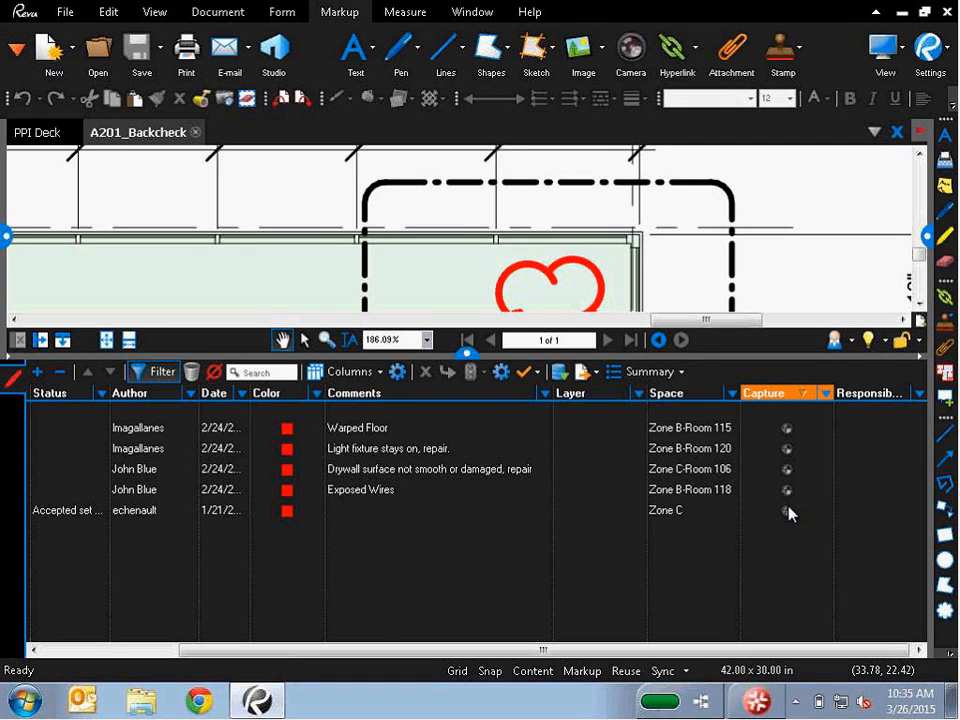
# - Generate a Capture Summary of A201_Backcheck.pdf with 25% padding on Letter pages in Portrait orientation
pyautogui.click(648, 371)
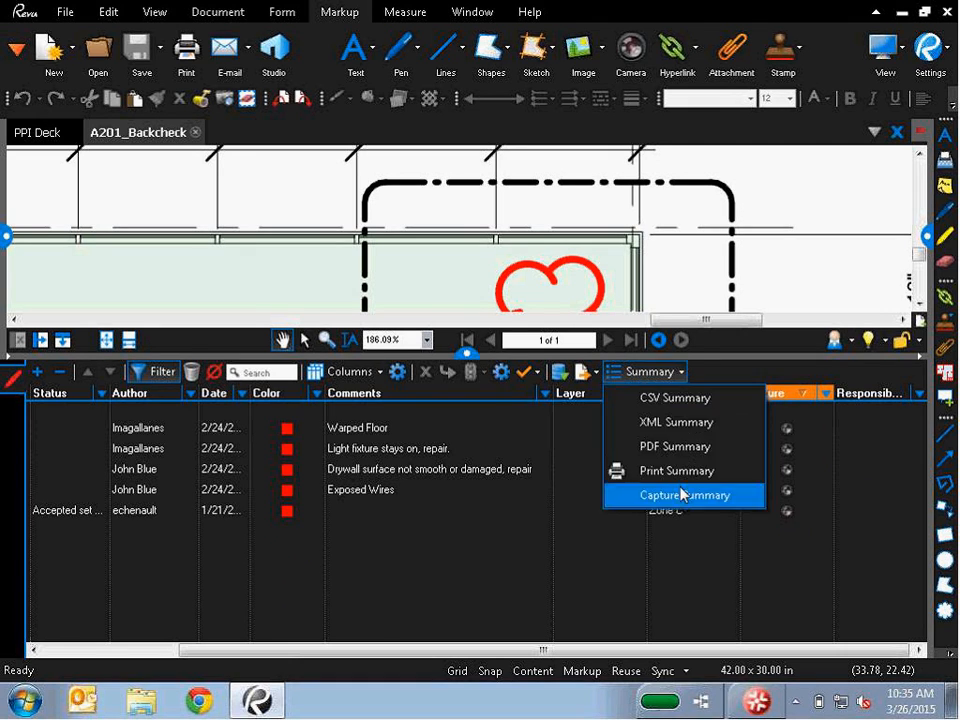
pyautogui.click(683, 496)
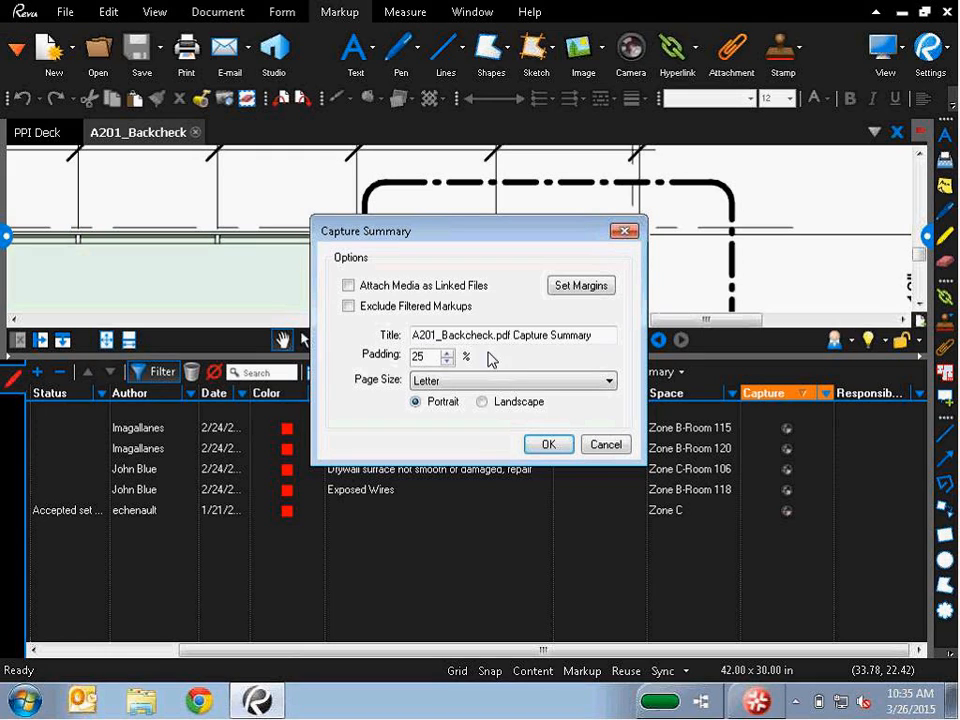
pyautogui.click(397, 292)
pyautogui.click(449, 288)
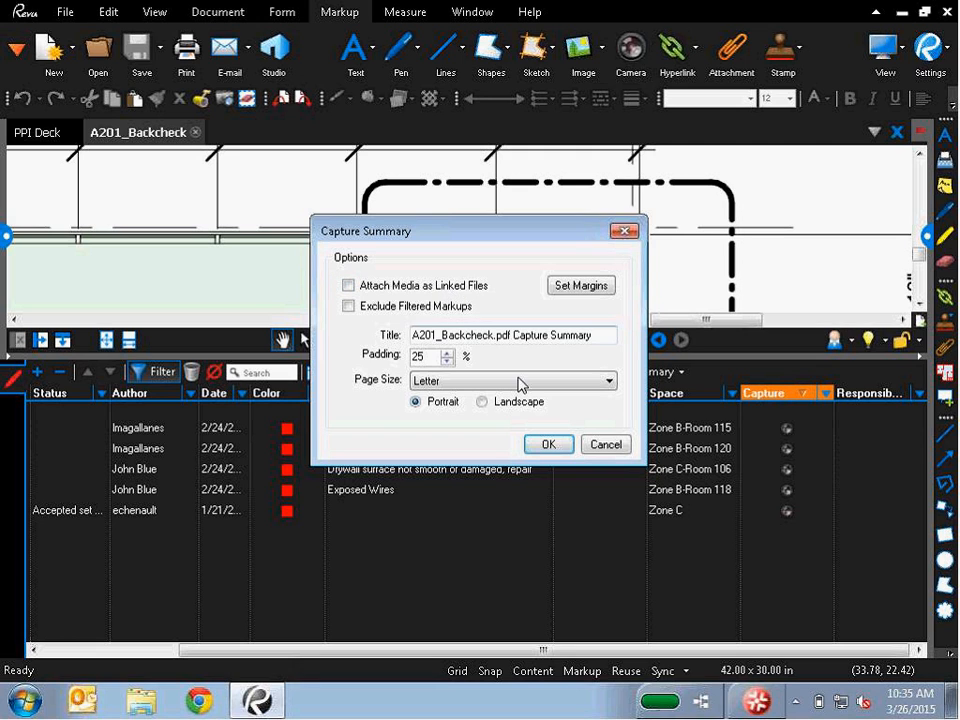
pyautogui.click(553, 444)
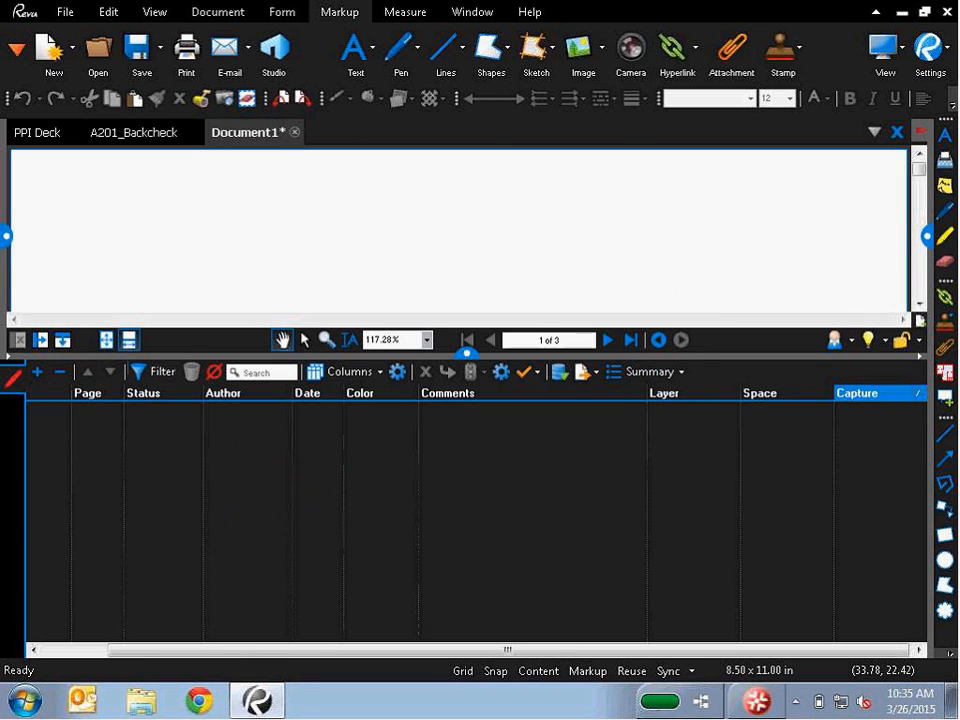
# - Hide the markup list and examine the markup details and photos on all pages of the Capture Summary
pyautogui.click(467, 353)
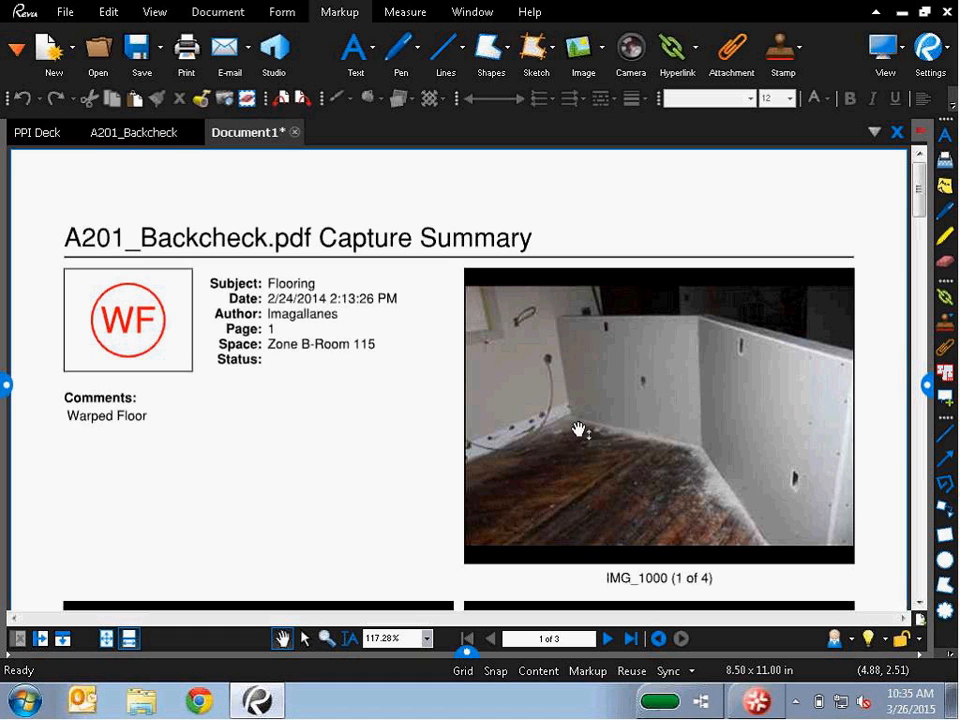
pyautogui.scroll(-3, 579, 431)
pyautogui.scroll(-9, 420, 420)
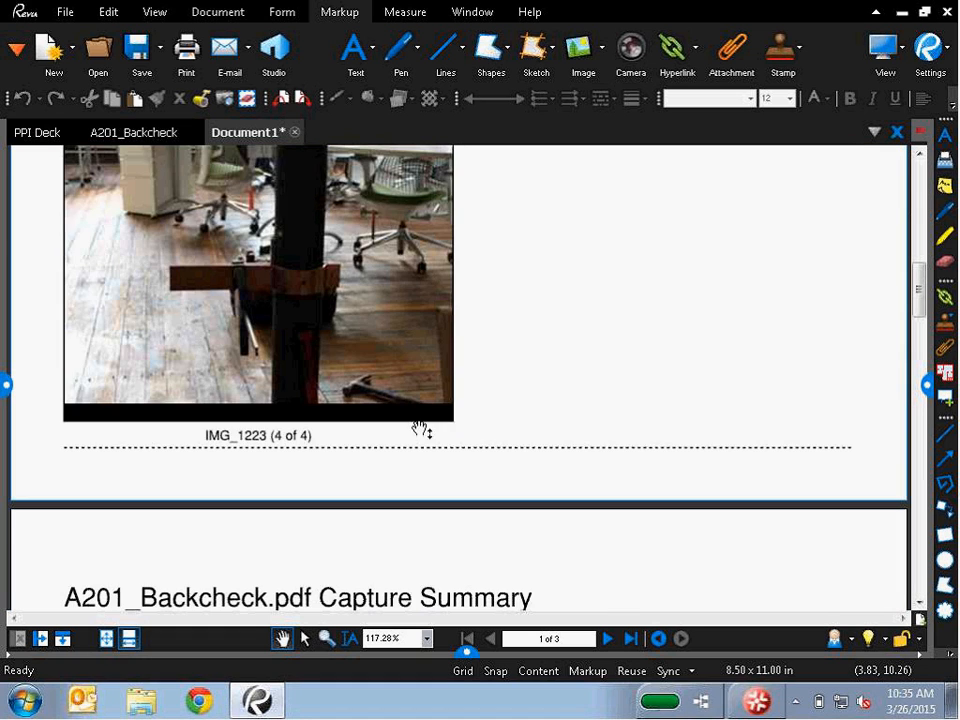
pyautogui.scroll(-12, 418, 418)
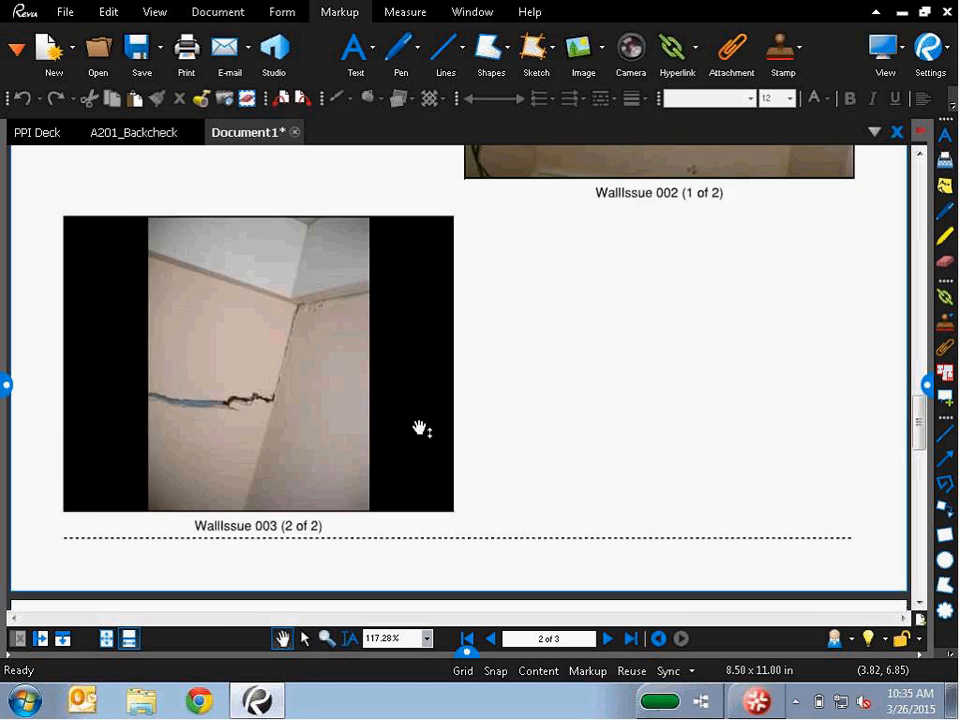
pyautogui.scroll(-6, 420, 425)
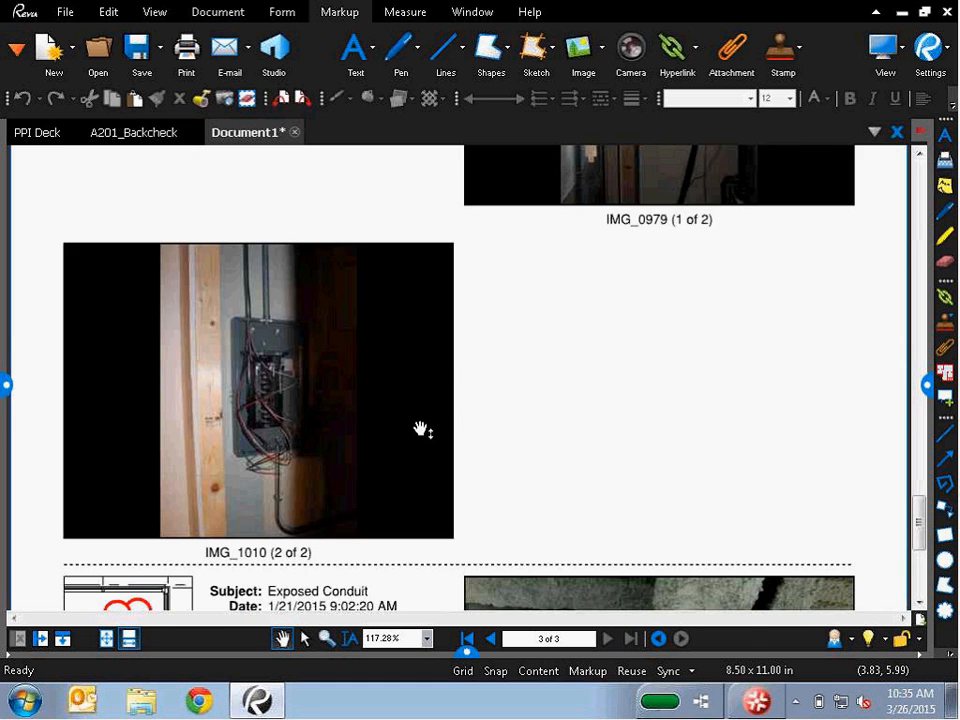
pyautogui.scroll(-3, 422, 427)
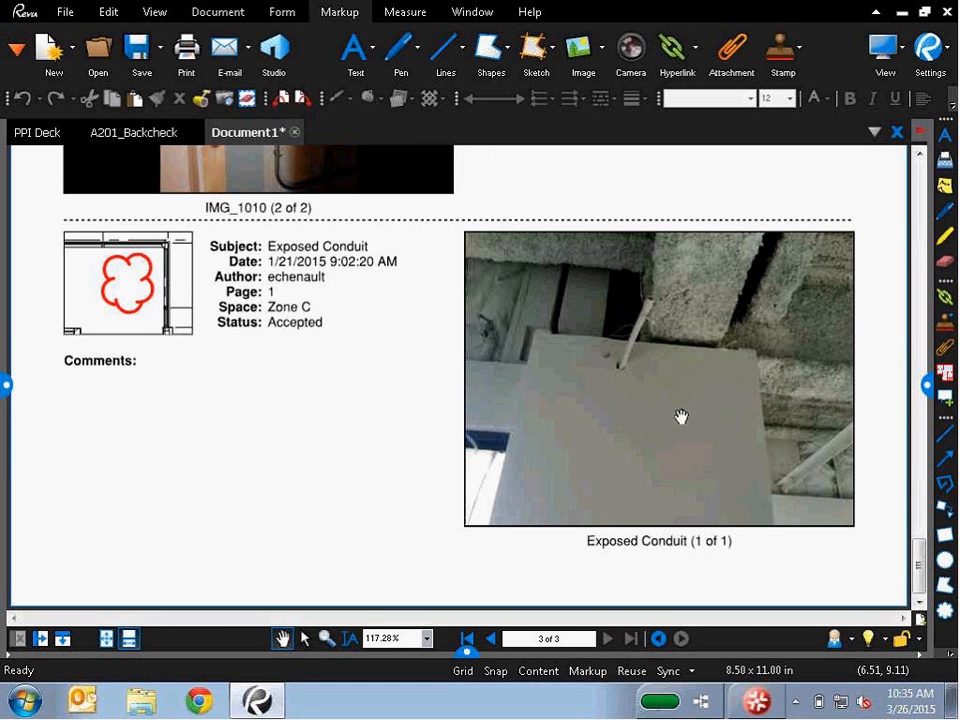
pyautogui.scroll(15, 491, 399)
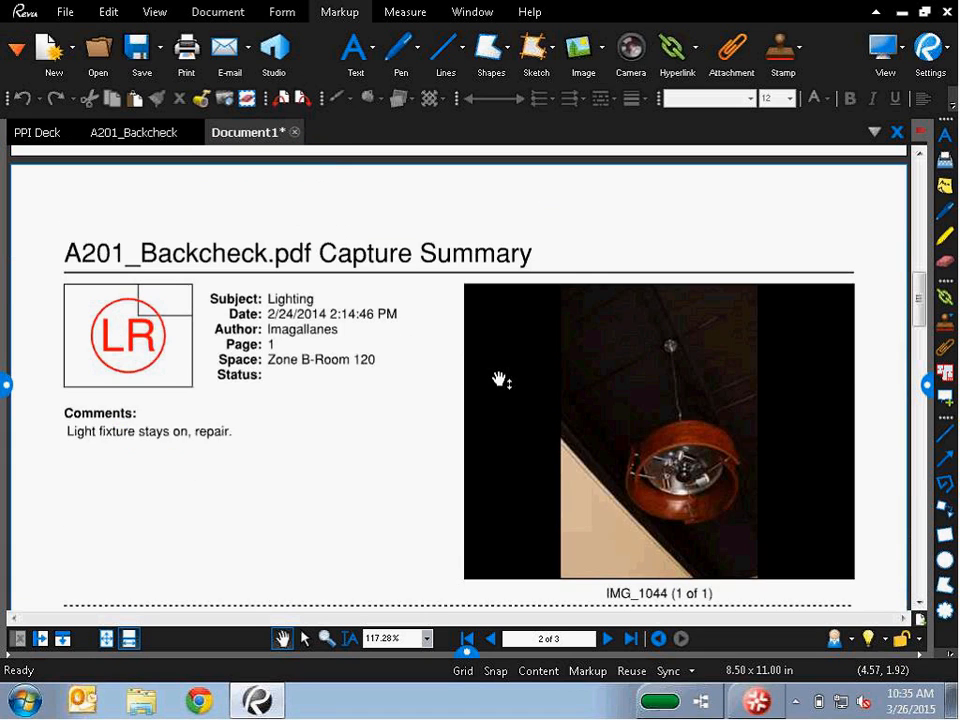
pyautogui.scroll(10, 500, 381)
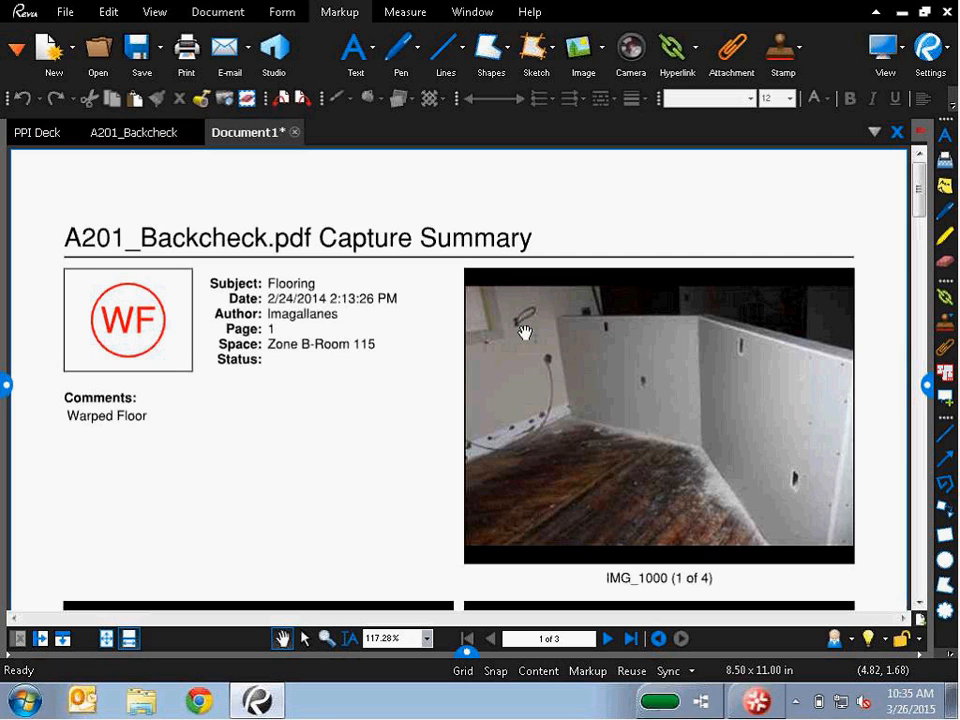
# - Close the Capture Summary document without saving it and close A201_Backcheck
pyautogui.click(294, 132)
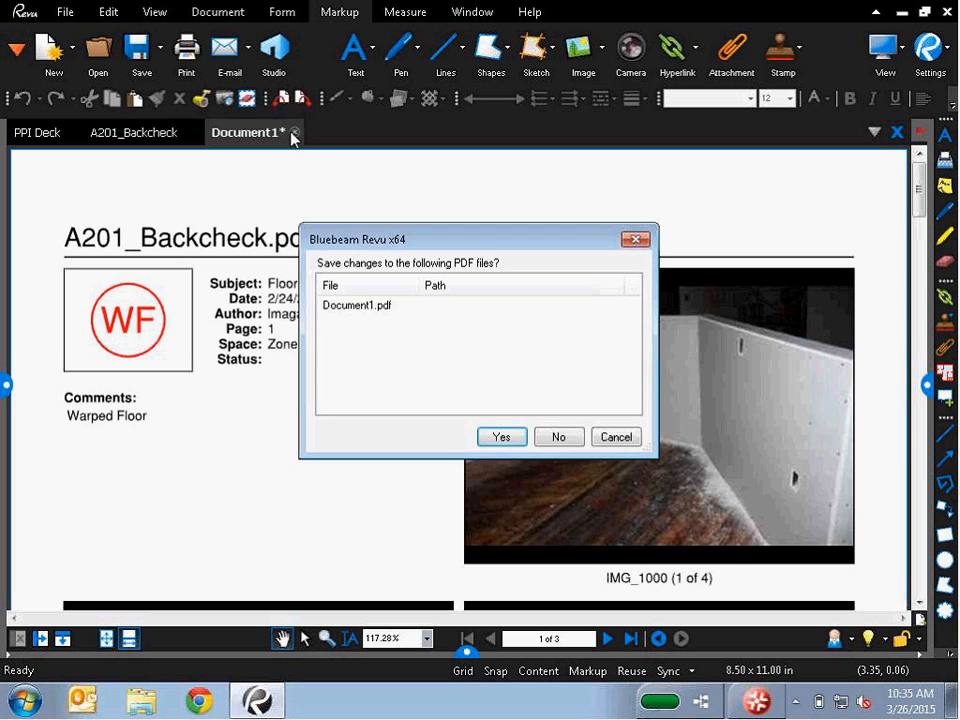
pyautogui.click(572, 439)
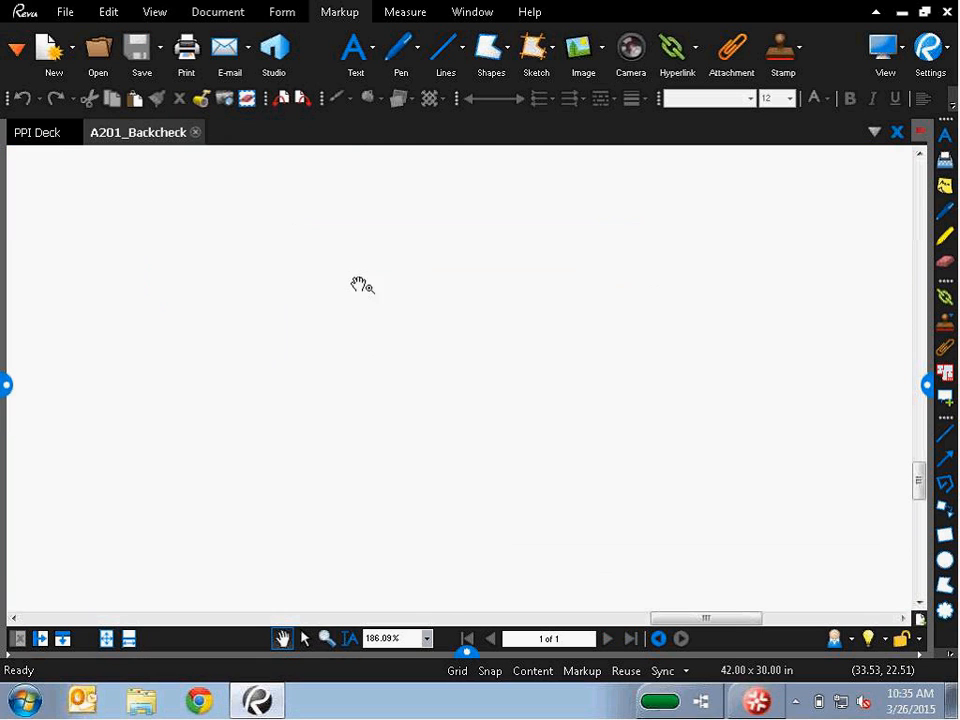
pyautogui.click(195, 133)
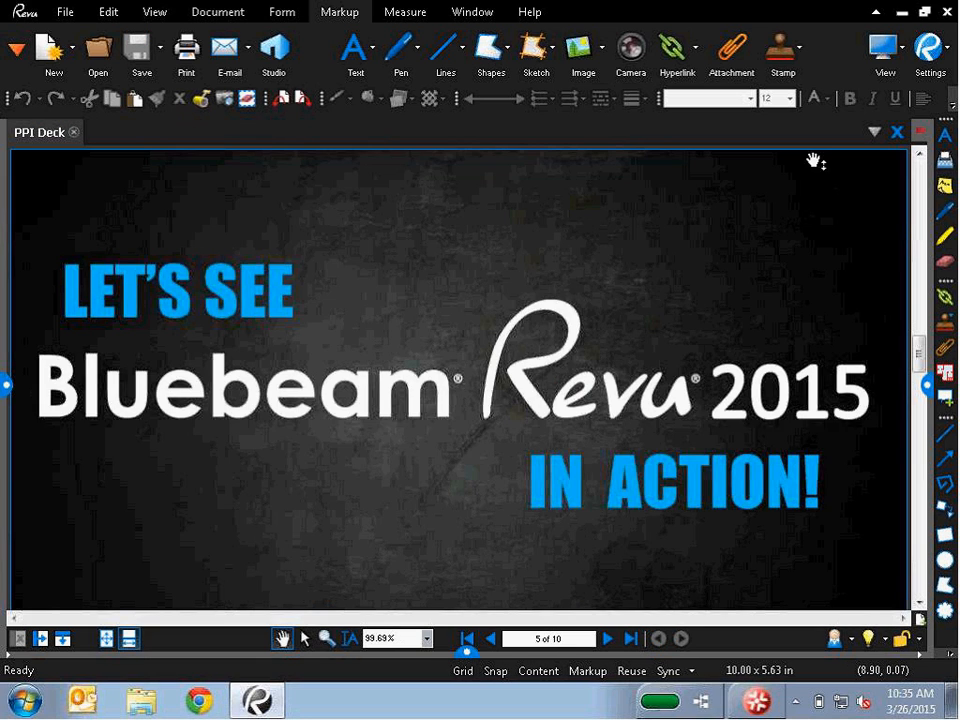
# - Show the PPI Deck as a full-screen presentation
pyautogui.click(880, 45)
pyautogui.click(825, 311)
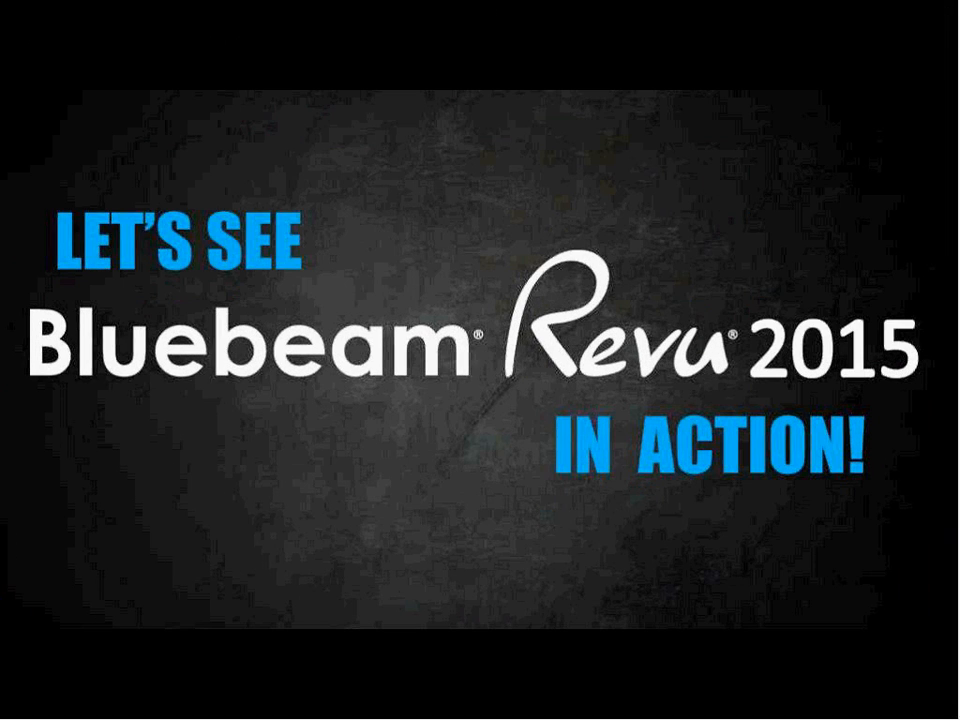
# - Advance the full-screen presentation to the New Studio Features slide
pyautogui.click(449, 356)
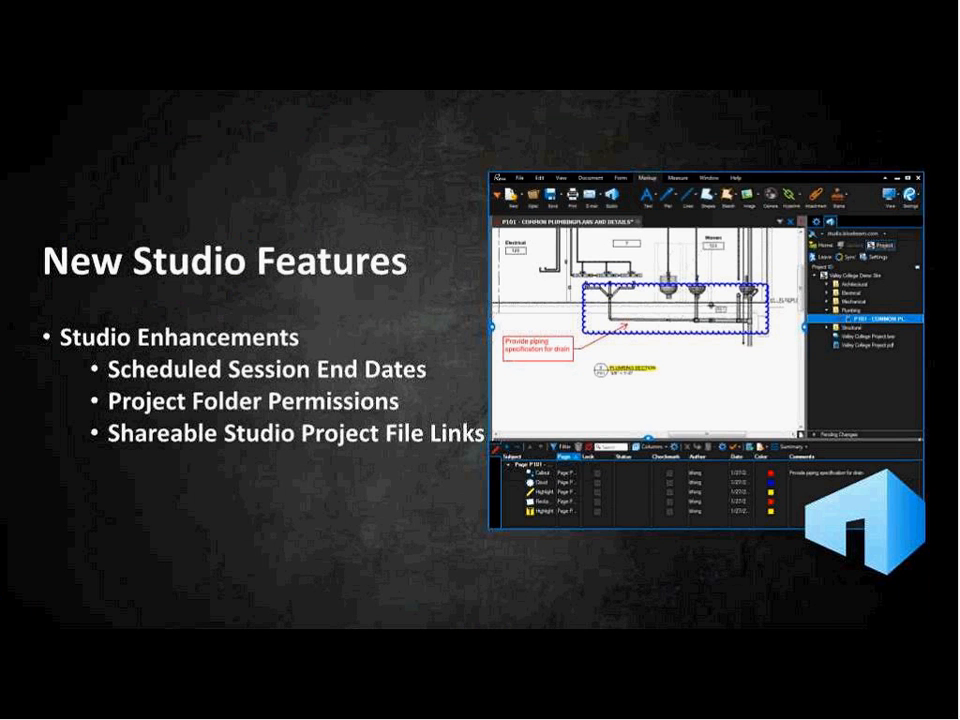
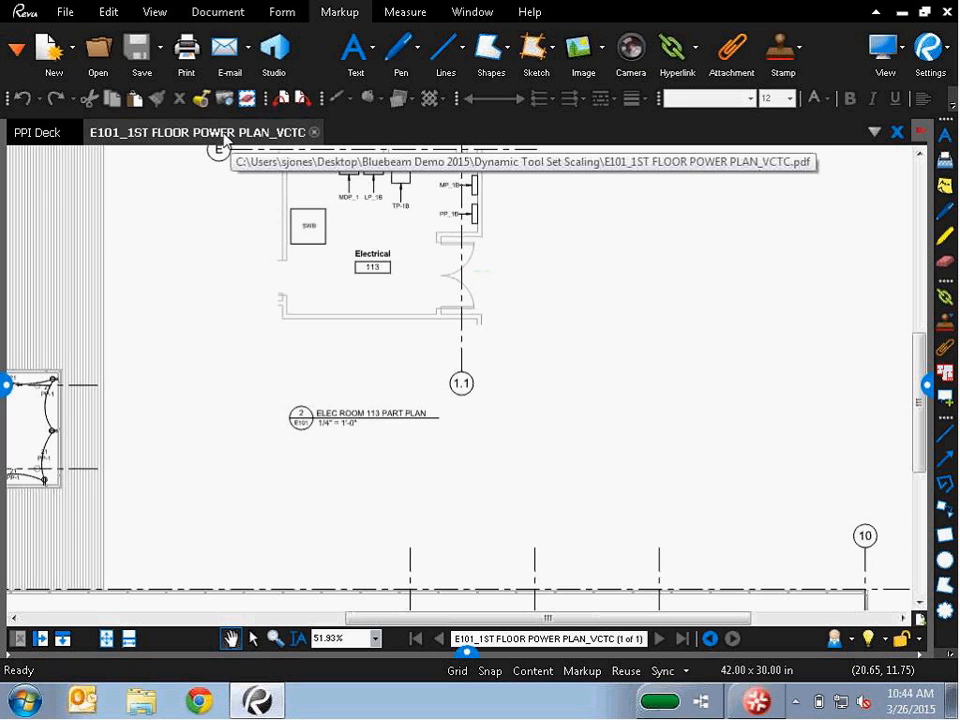
# - Detach the E101_1ST FLOOR POWER PLAN_VCTC document into a floating window, reposition it, and dock it back beside the PPI Deck
pyautogui.moveTo(230, 136); pyautogui.dragTo(368, 218)
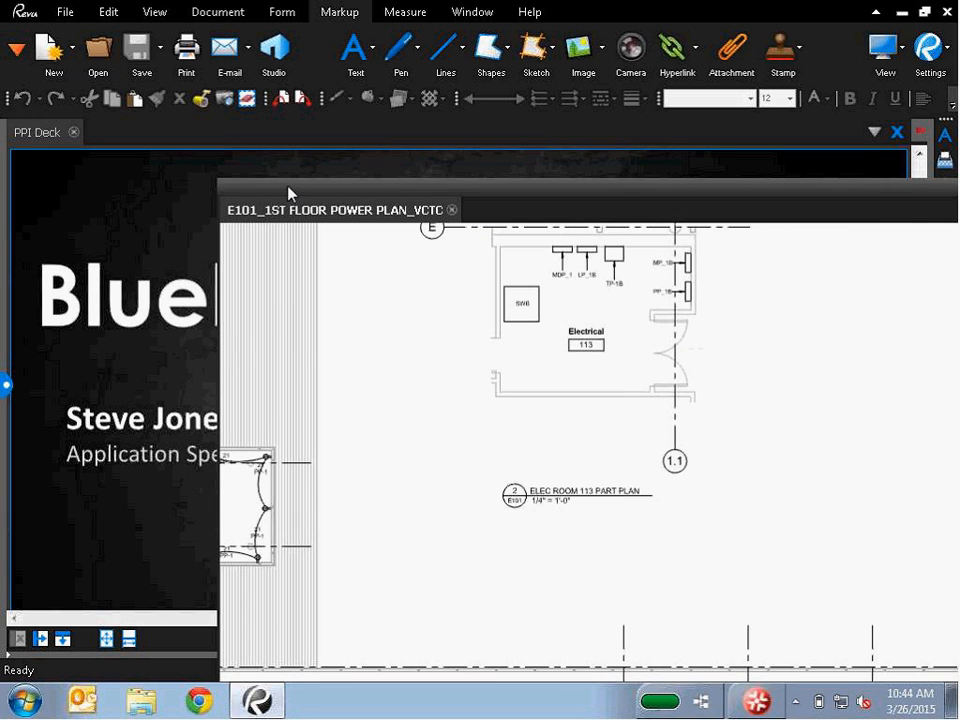
pyautogui.moveTo(289, 194)
pyautogui.mouseDown()
pyautogui.moveTo(410, 195)
pyautogui.moveTo(523, 178)
pyautogui.mouseUp()
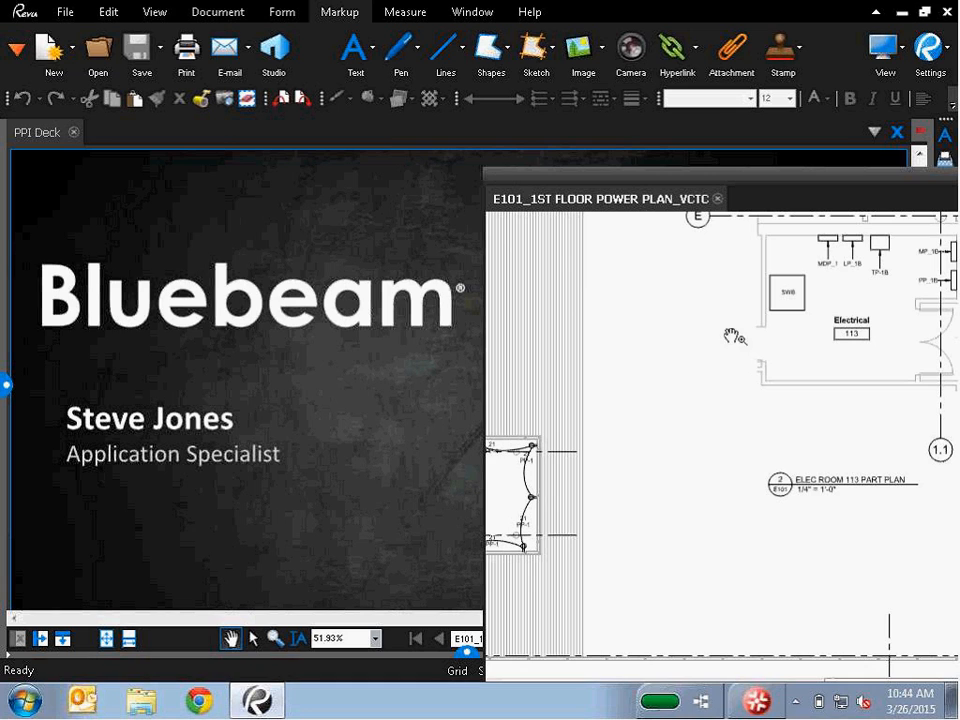
pyautogui.moveTo(603, 212); pyautogui.dragTo(236, 146)
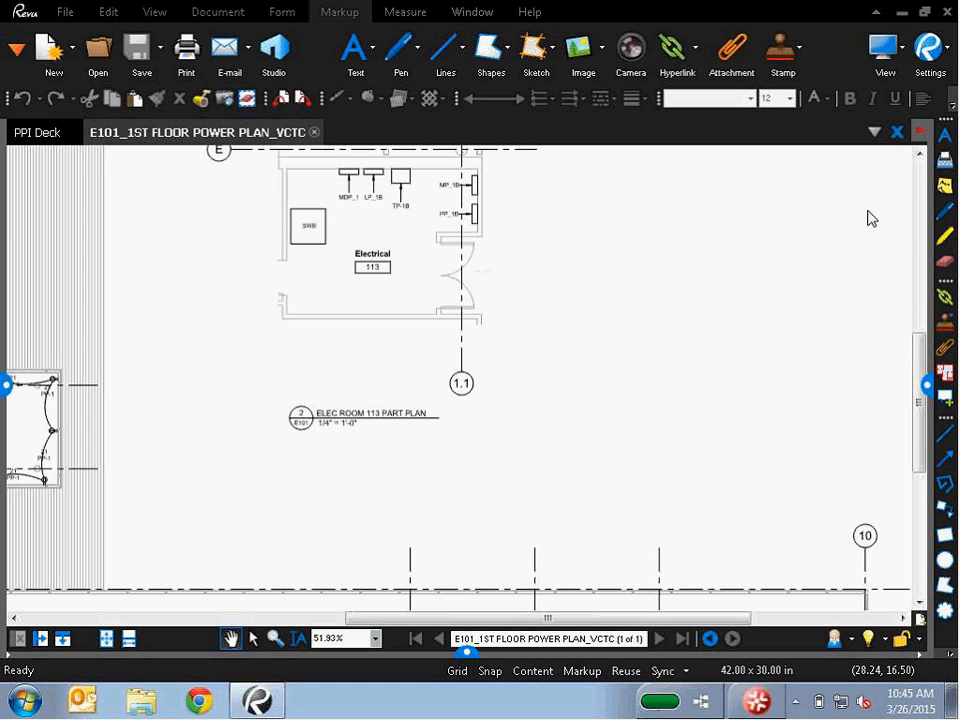
# - Show the scale and measurement settings for the E101 floor power plan
pyautogui.click(927, 386)
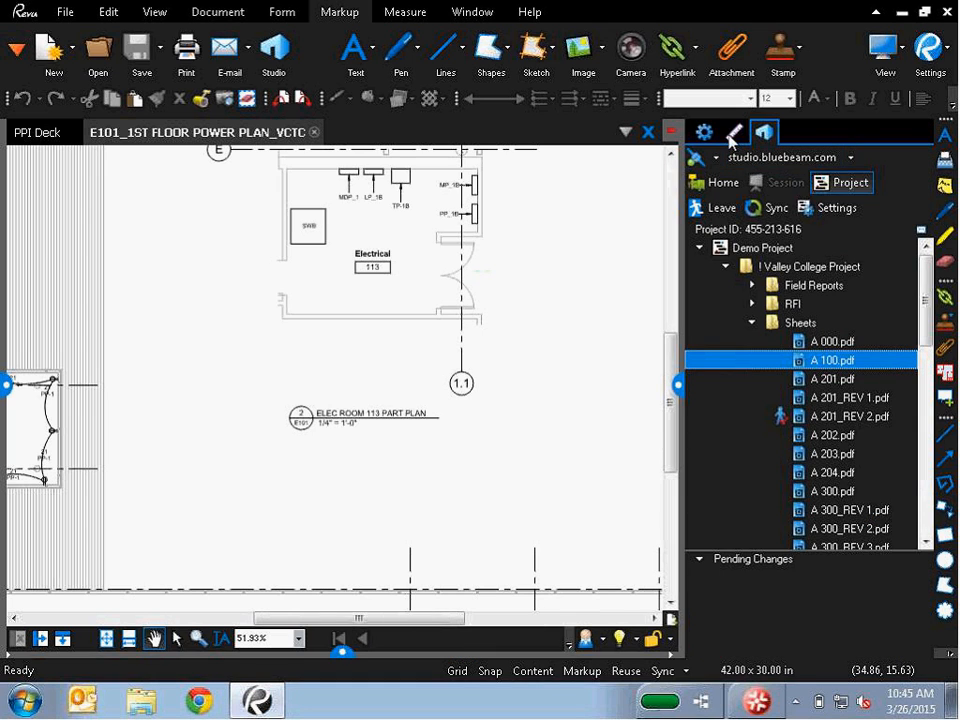
pyautogui.click(734, 136)
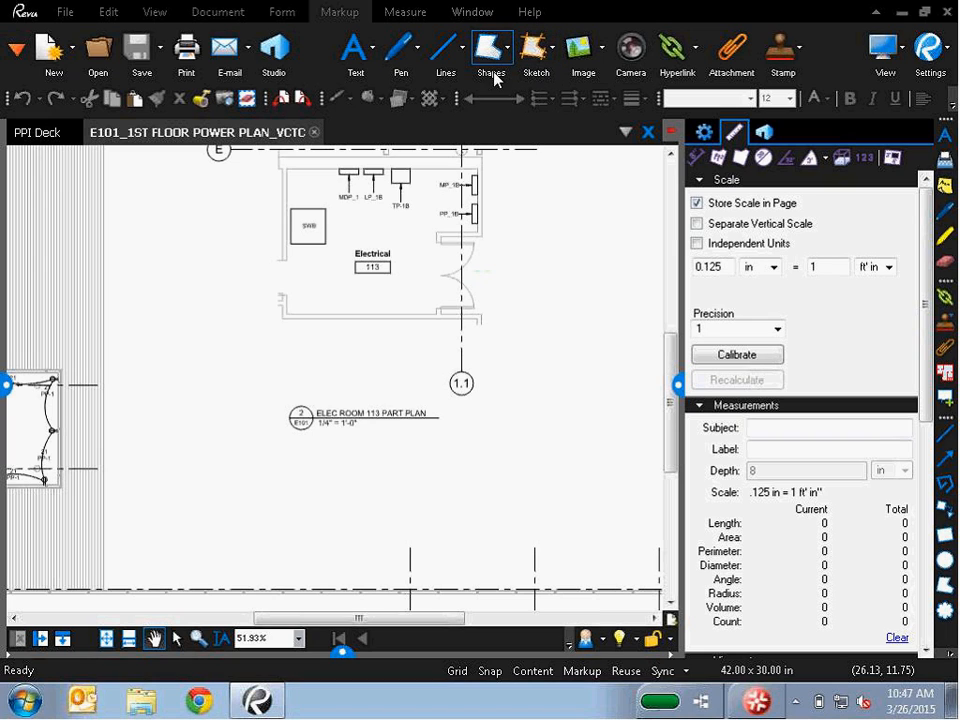
# - Look through the Sketch to Scale tools, the shape tools including Cloud+, and the list of available toolbars
pyautogui.click(541, 61)
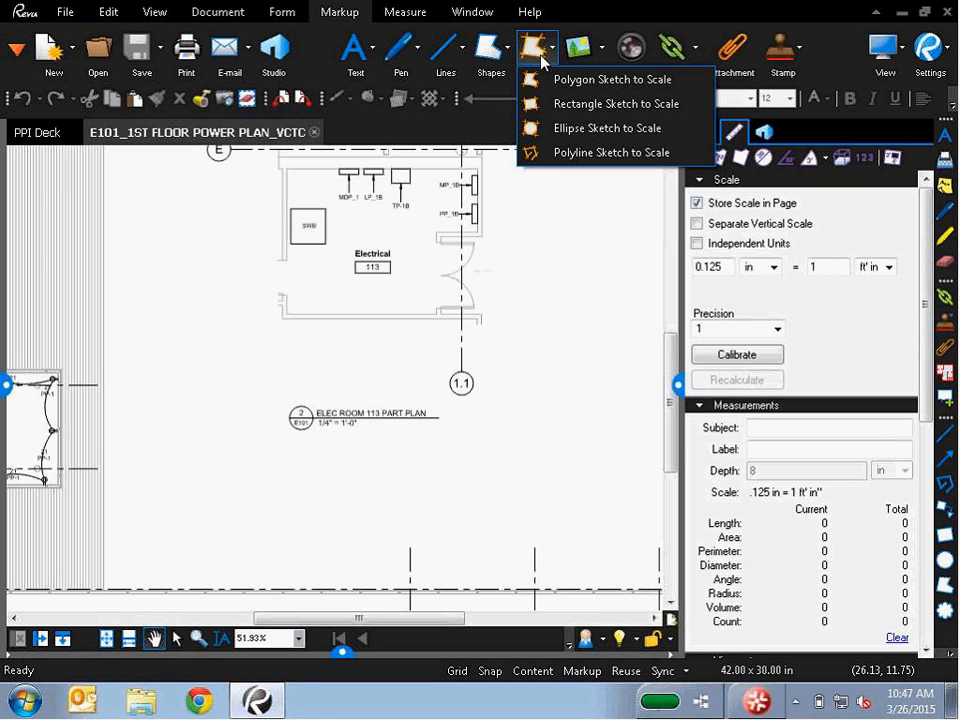
pyautogui.click(496, 60)
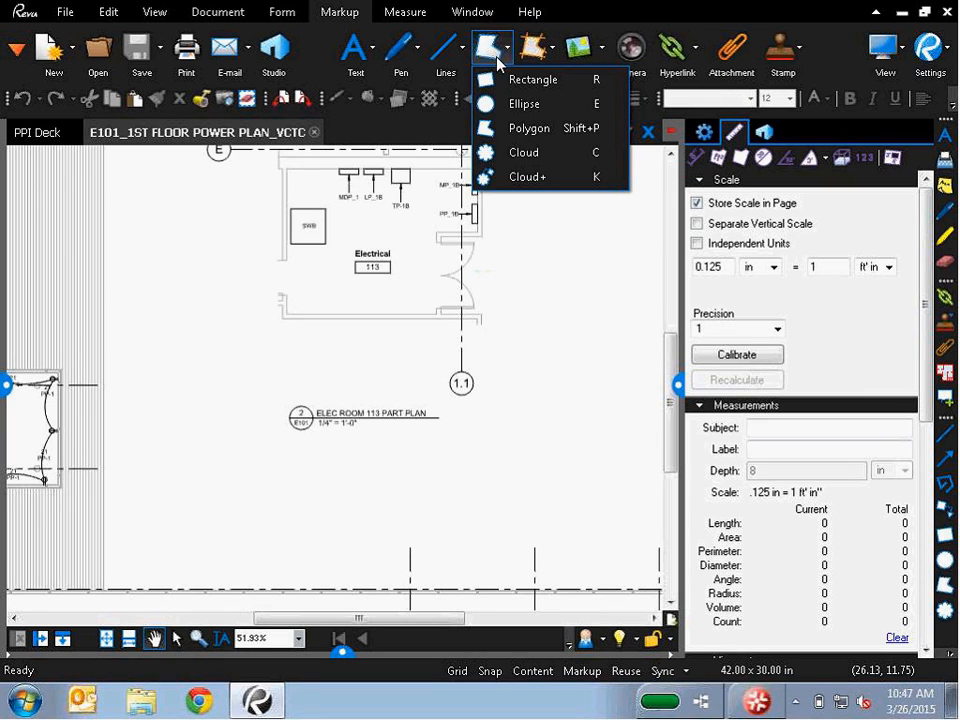
pyautogui.click(527, 179)
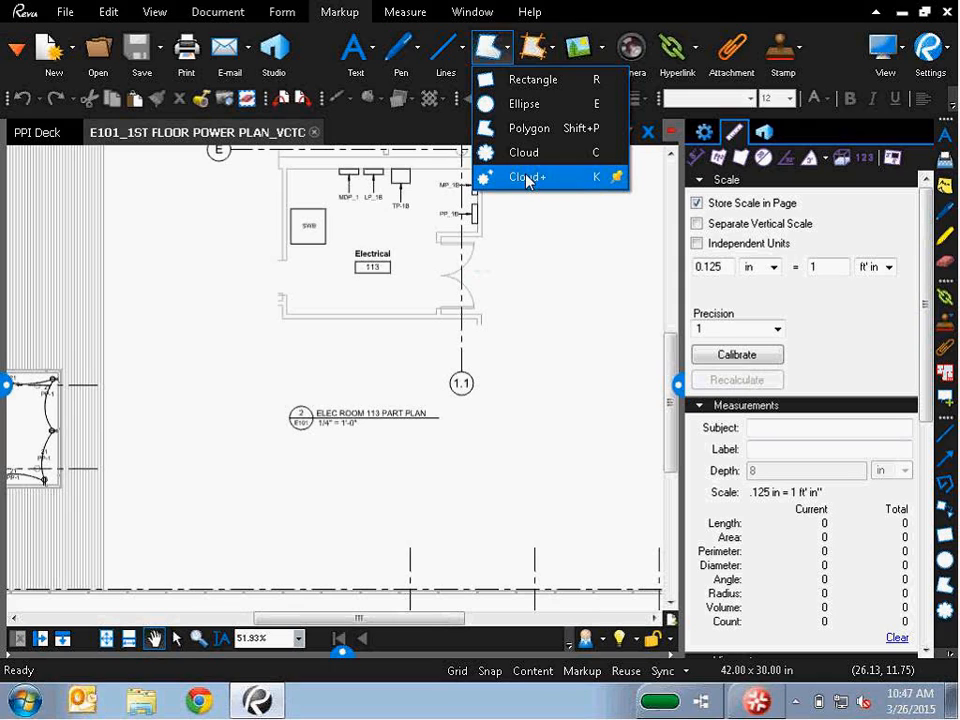
pyautogui.click(593, 186)
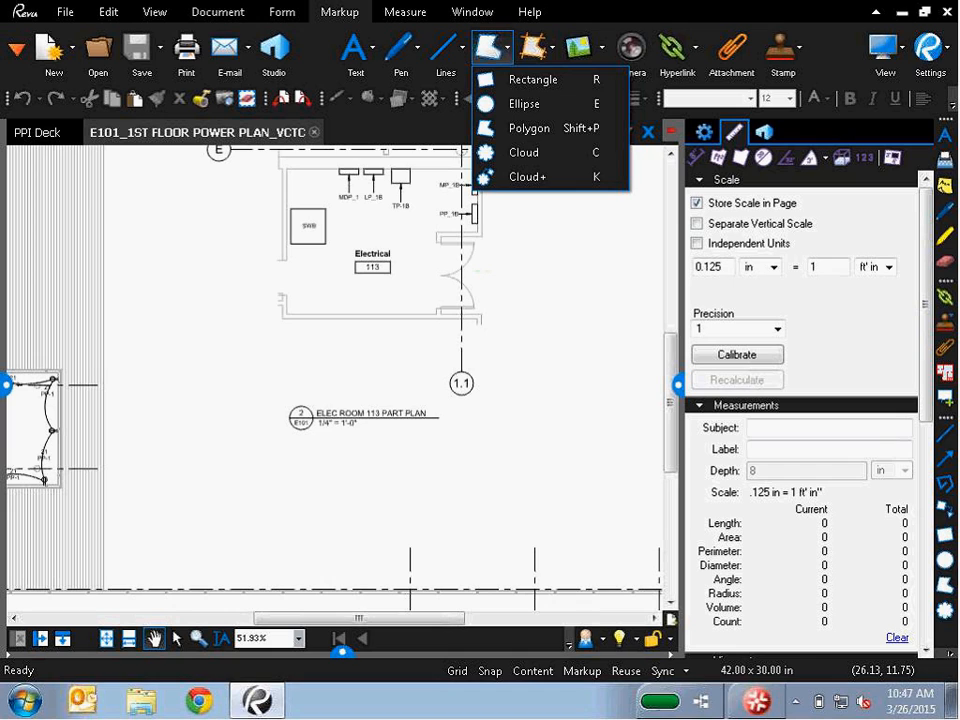
pyautogui.click(950, 658)
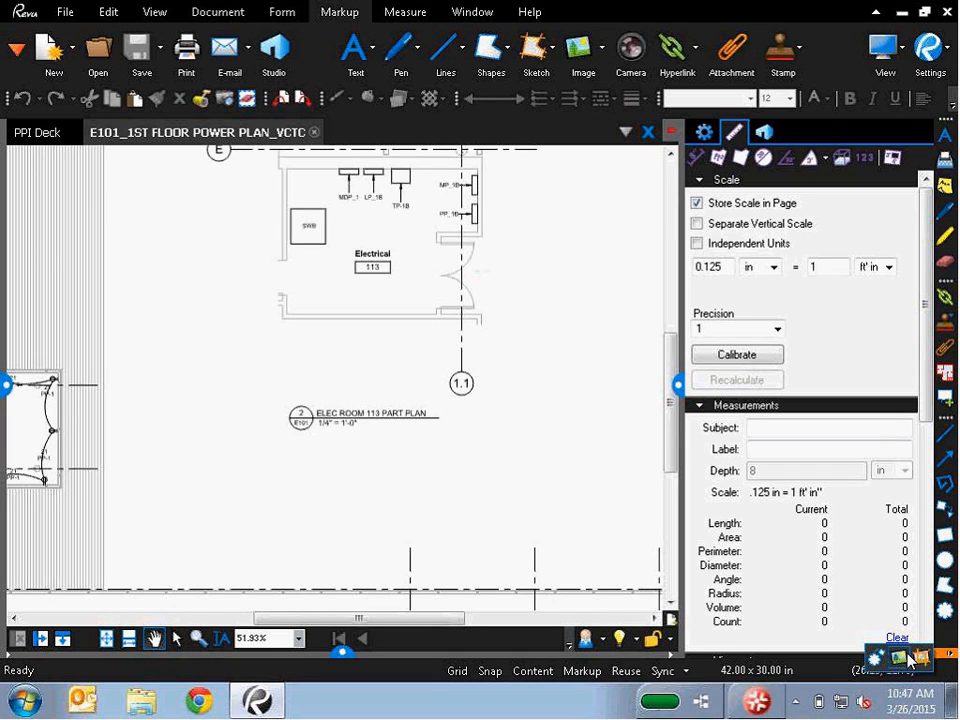
pyautogui.click(875, 657)
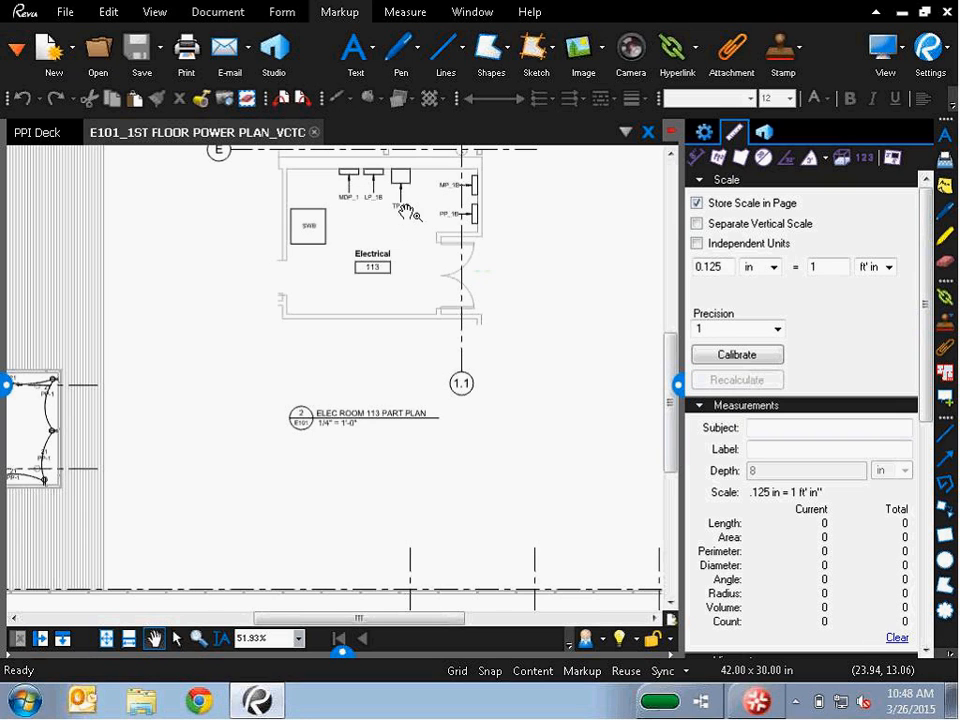
pyautogui.rightClick(567, 102)
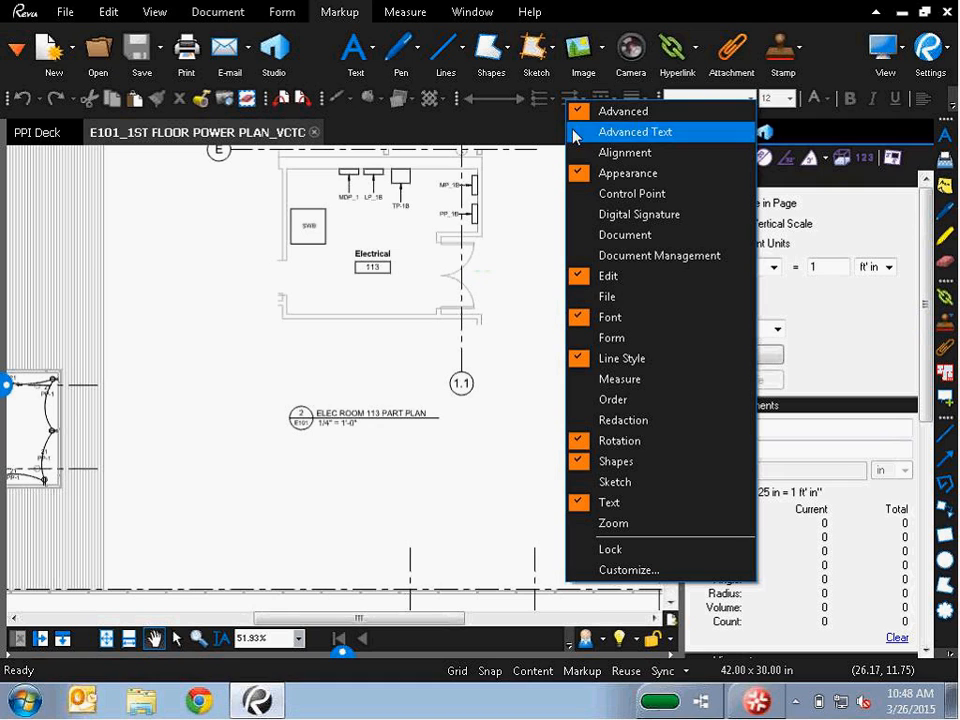
pyautogui.click(512, 234)
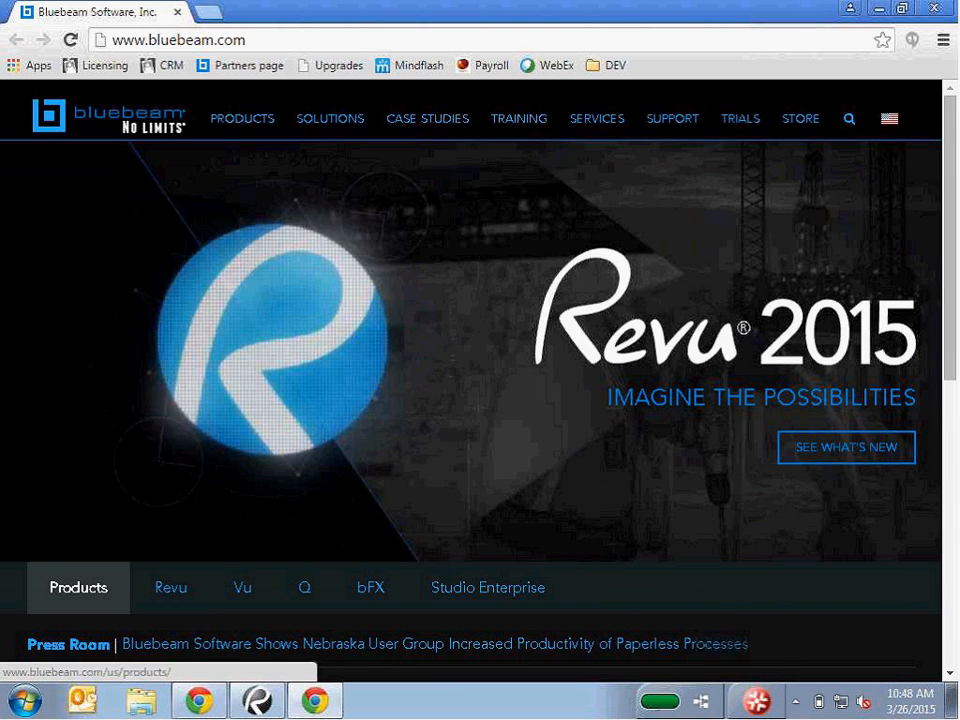
# - Open the Revu 2015 online help from Bluebeam's support site and skim the Getting Around the Interface topic
pyautogui.click(657, 127)
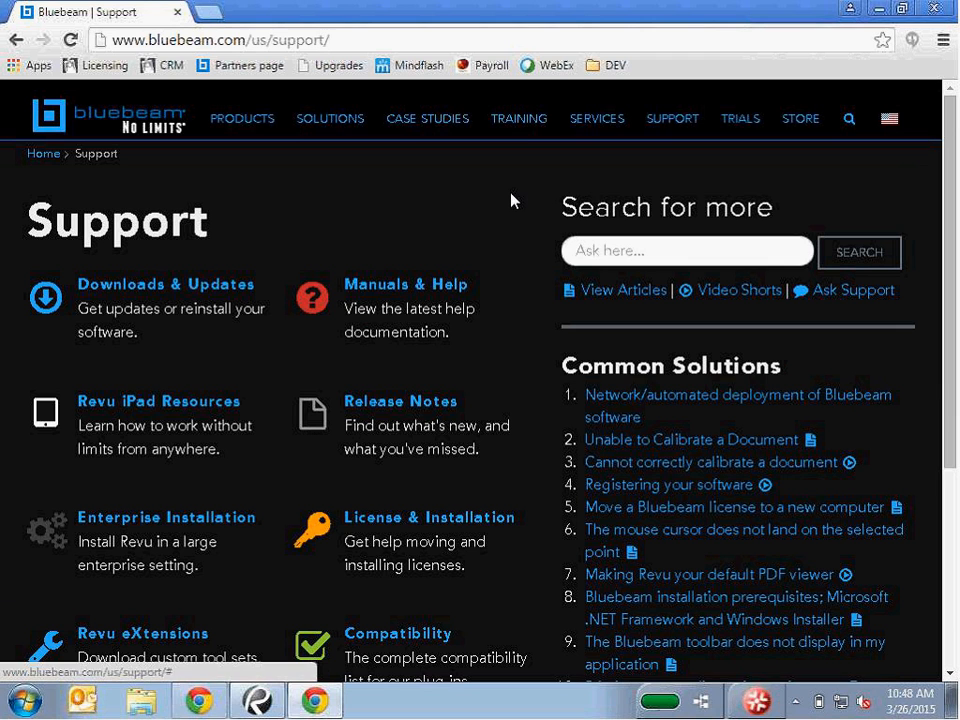
pyautogui.click(390, 286)
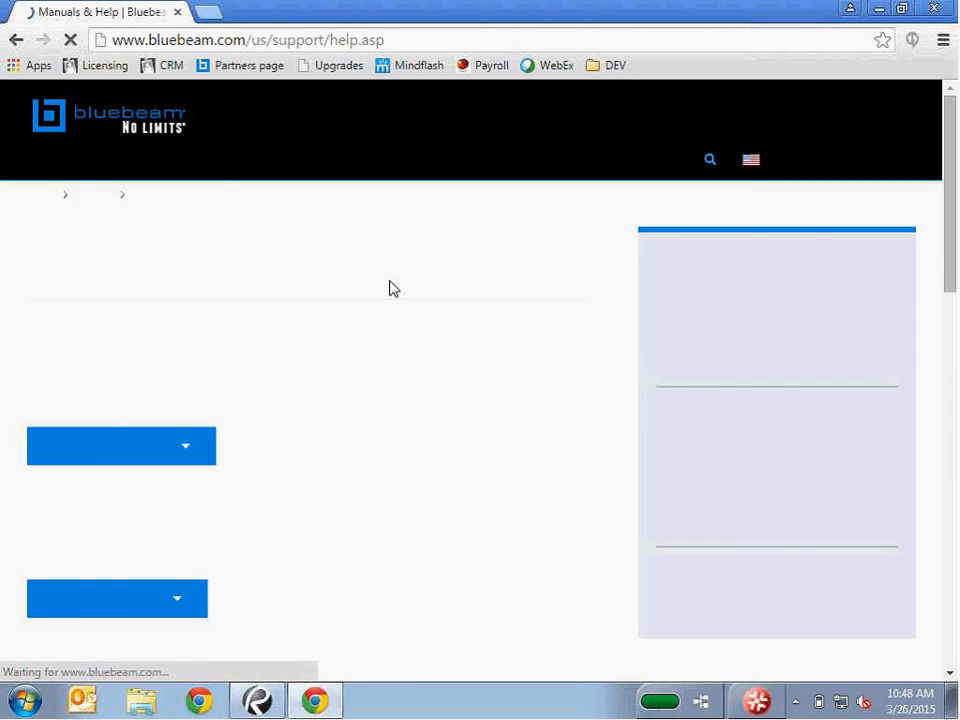
pyautogui.click(183, 404)
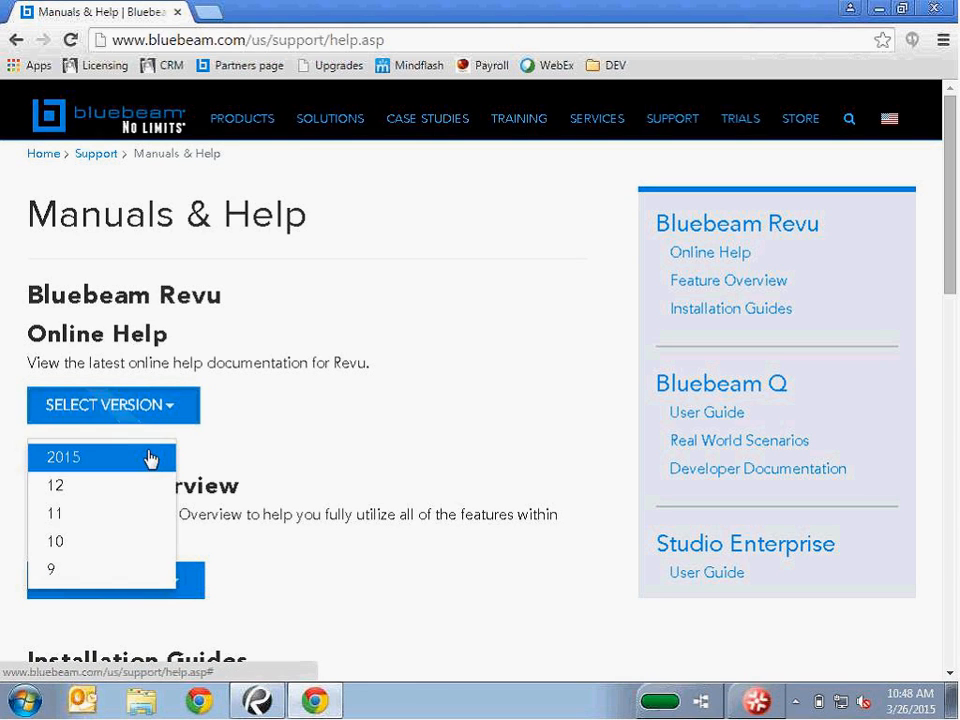
pyautogui.click(150, 457)
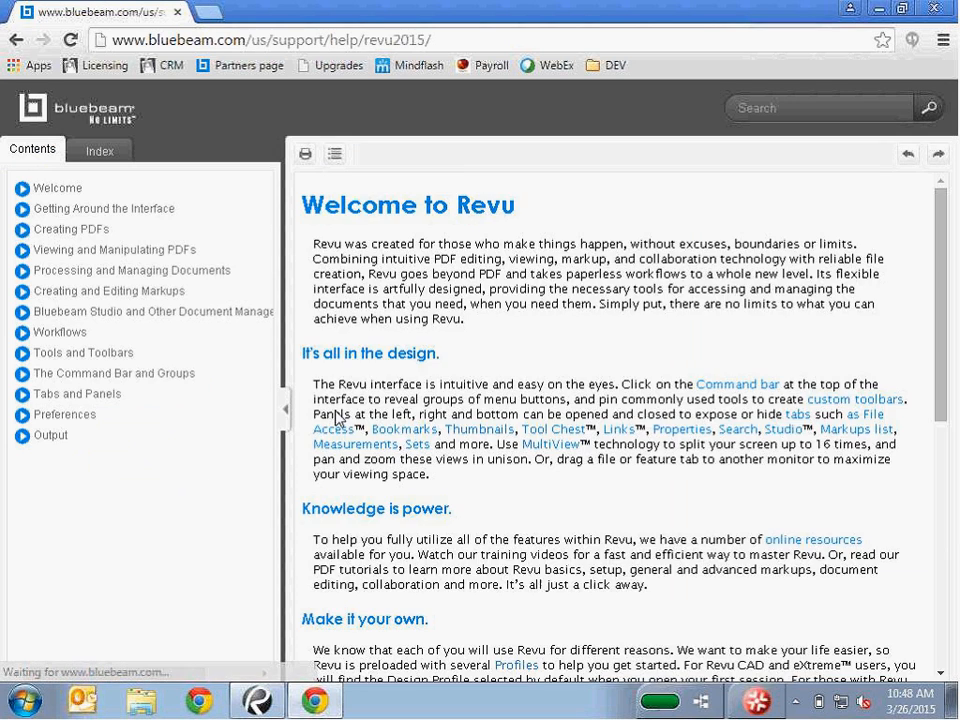
pyautogui.click(116, 209)
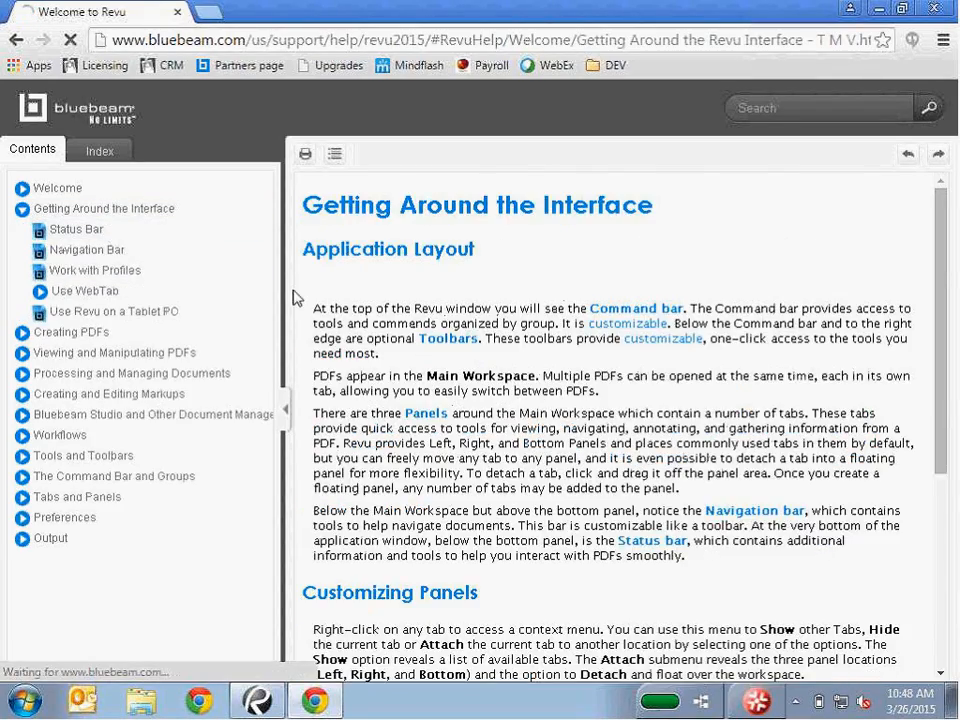
pyautogui.scroll(-7, 610, 420)
pyautogui.scroll(8, 338, 298)
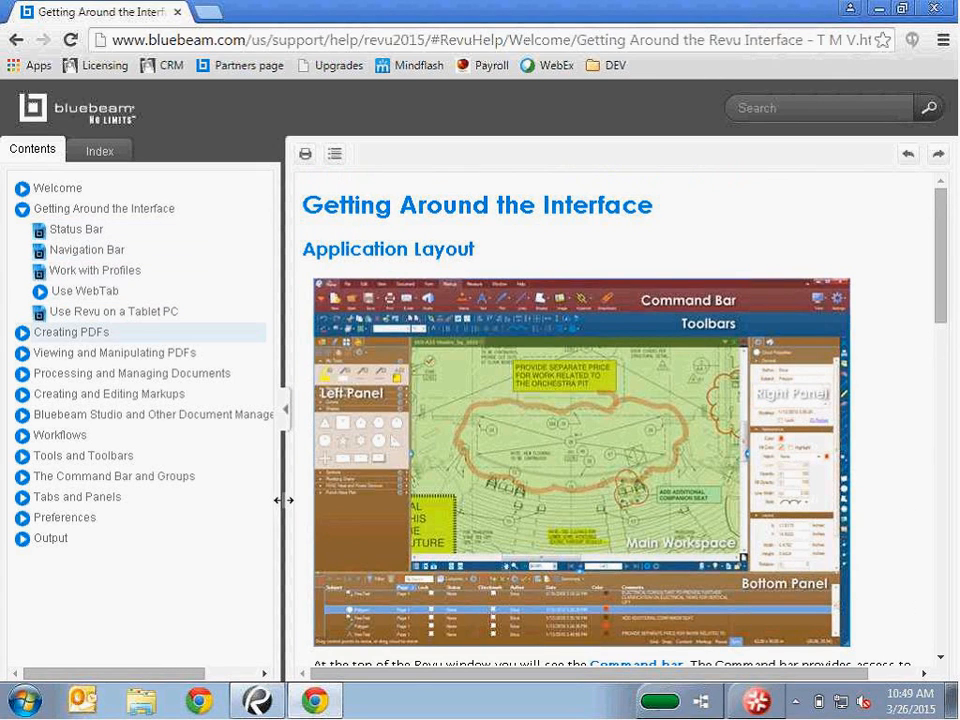
# - Go to bluebeam.com, open the comparison of Revu editions, and examine the feature table for Standard, CAD, eXtreme and iPad
pyautogui.click(276, 694)
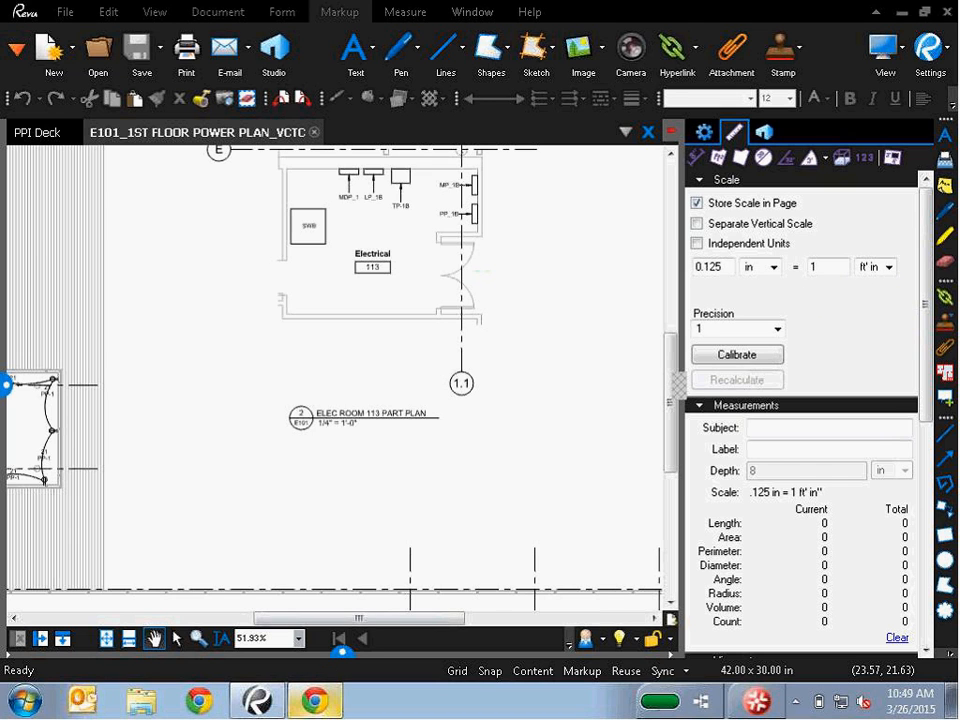
pyautogui.hotkey('alt', 'Tab')
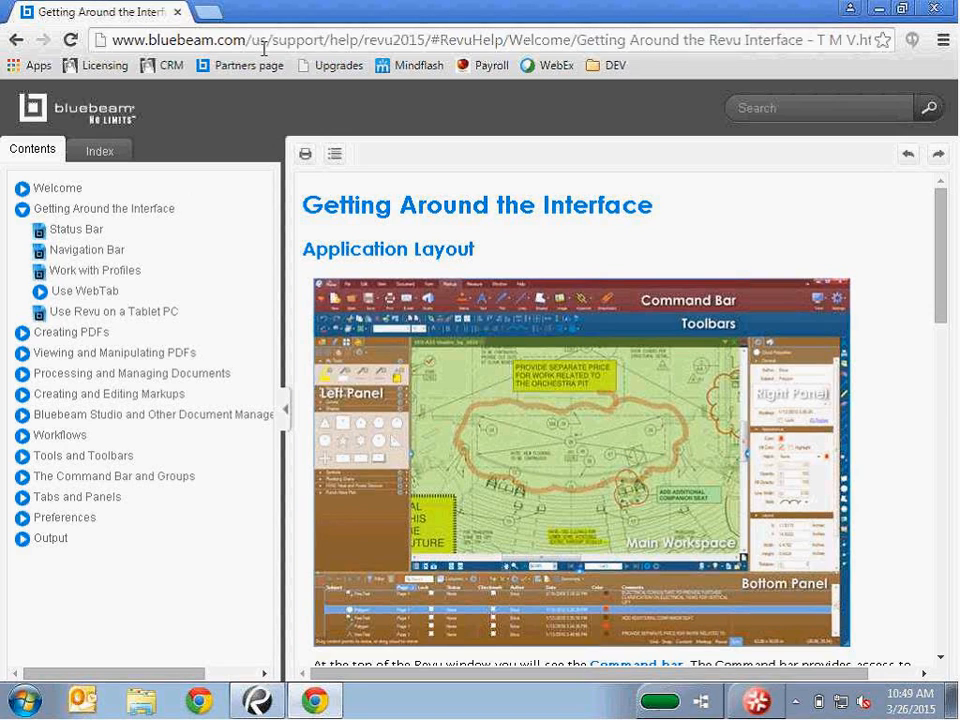
pyautogui.click(198, 42)
pyautogui.write('bluebeam.com')
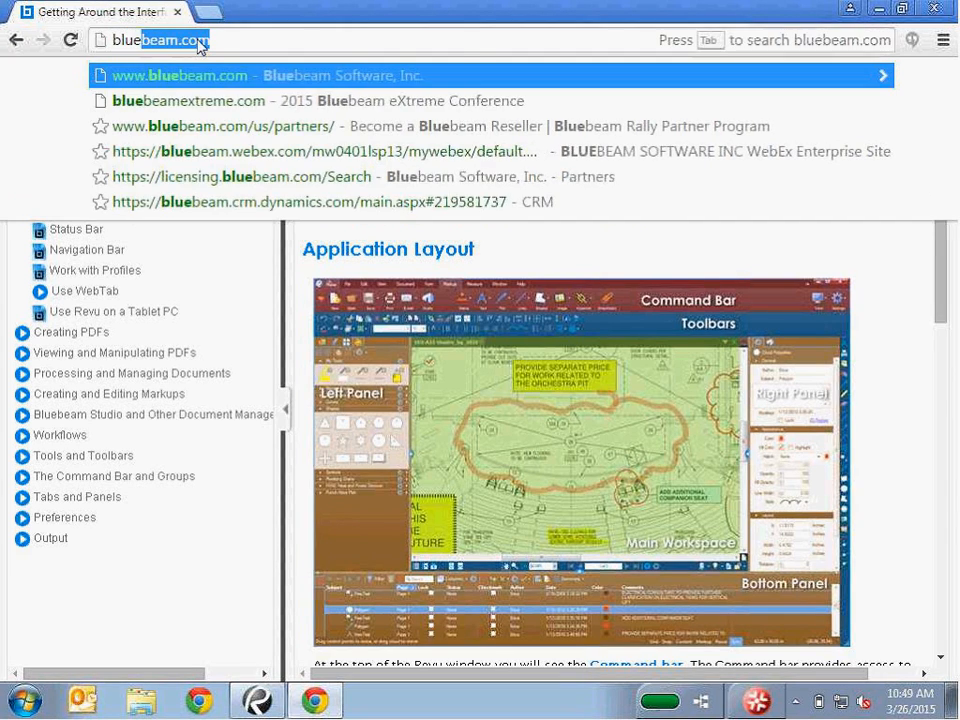
pyautogui.press('Return')
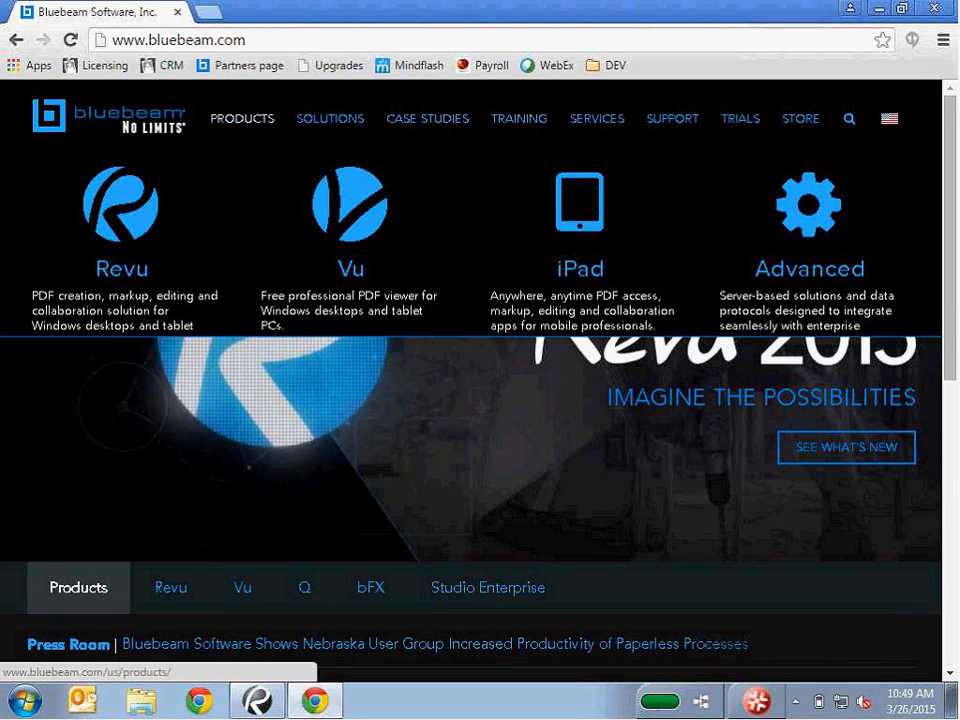
pyautogui.click(242, 118)
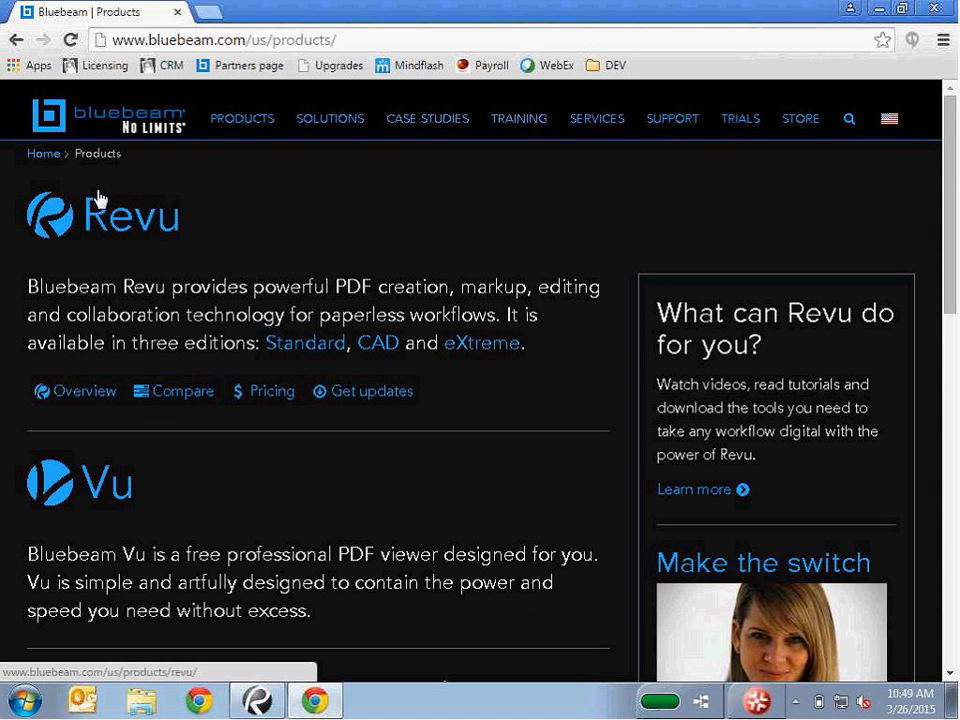
pyautogui.click(163, 397)
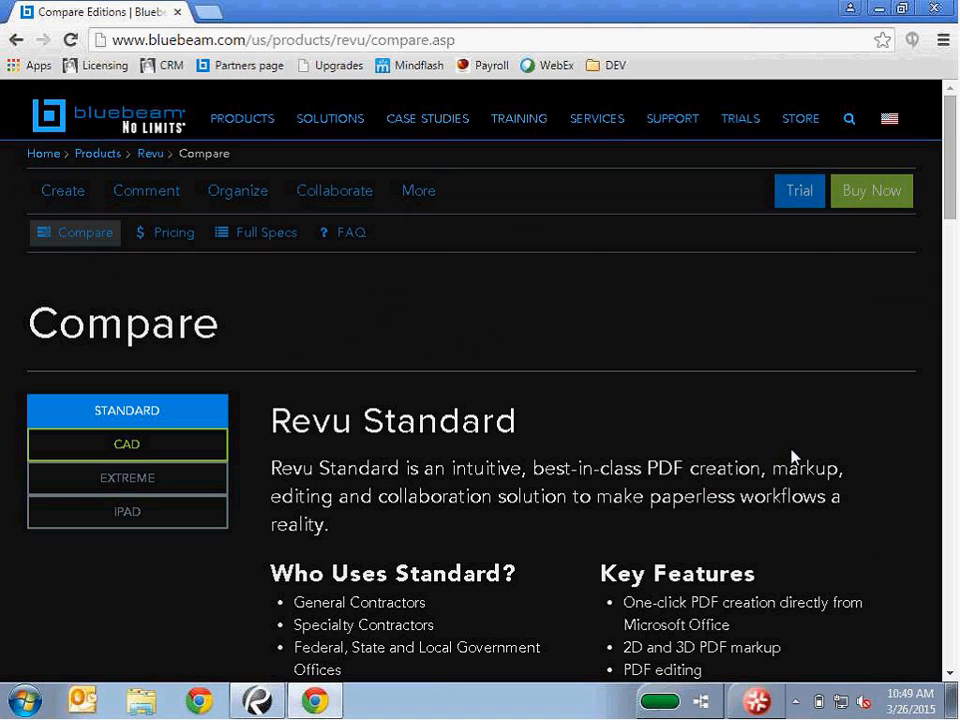
pyautogui.moveTo(945, 186); pyautogui.dragTo(951, 446)
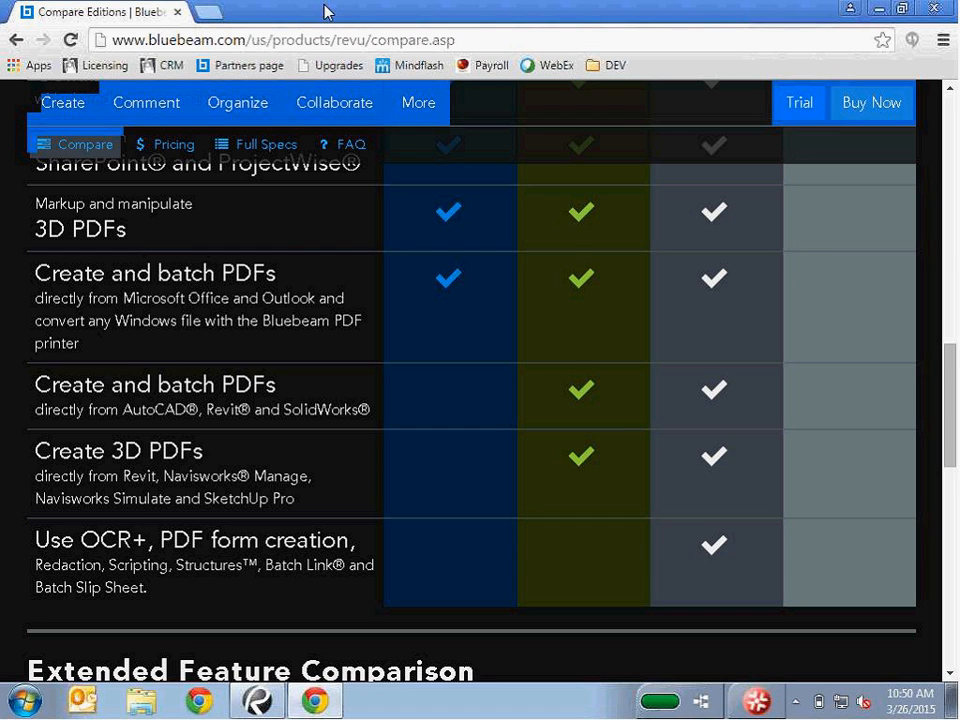
# - Switch back to Revu and hide the measurement settings beside the E101 floor power plan
pyautogui.click(257, 700)
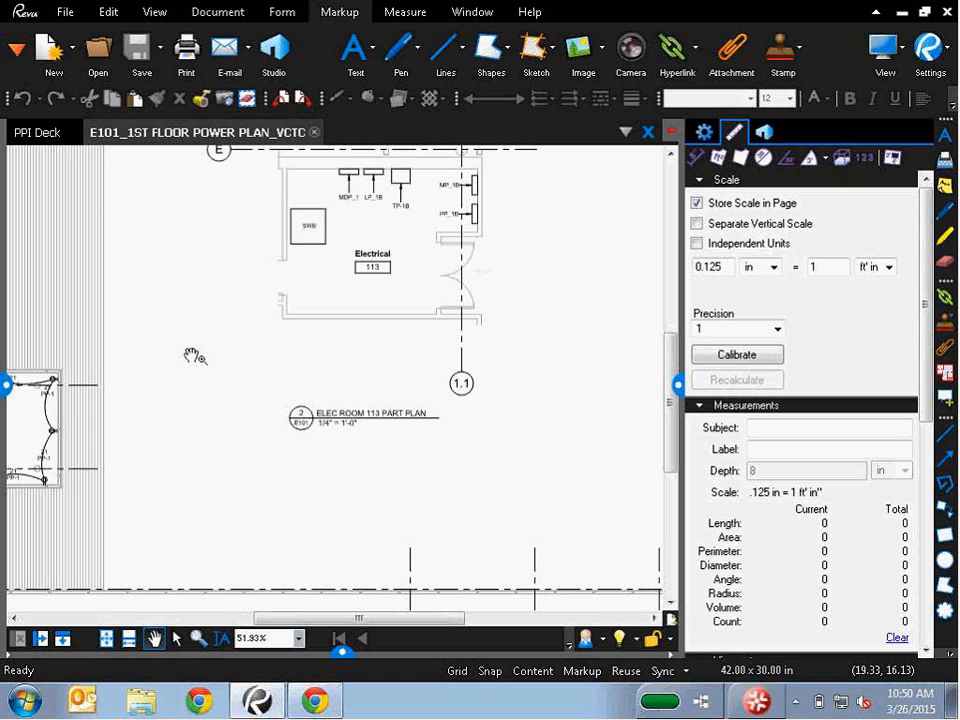
pyautogui.click(679, 385)
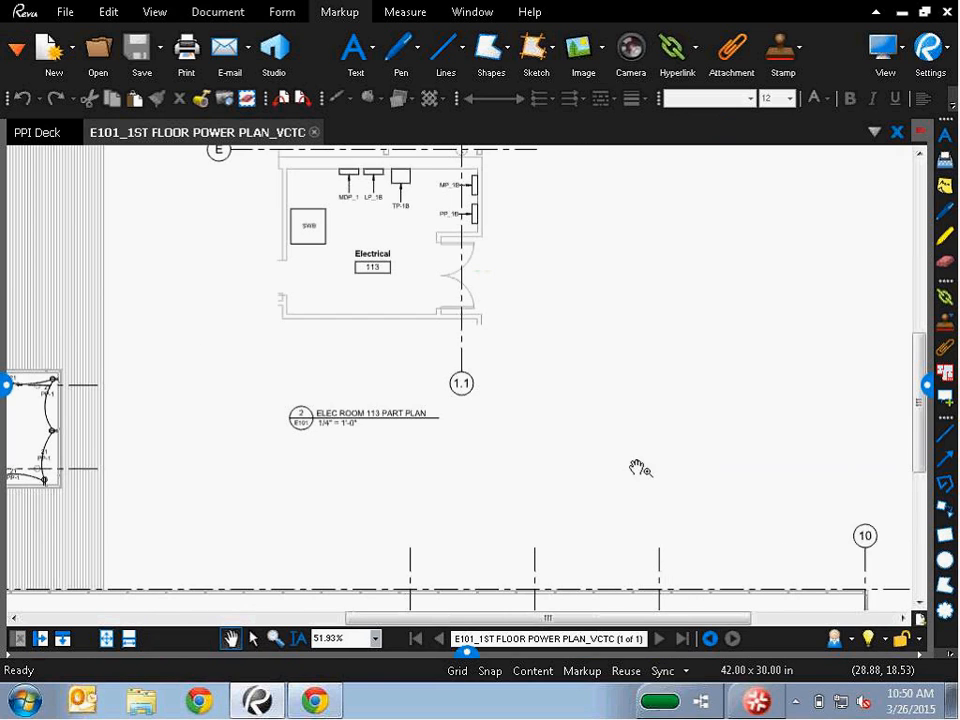
pyautogui.moveTo(639, 467); pyautogui.dragTo(758, 392)
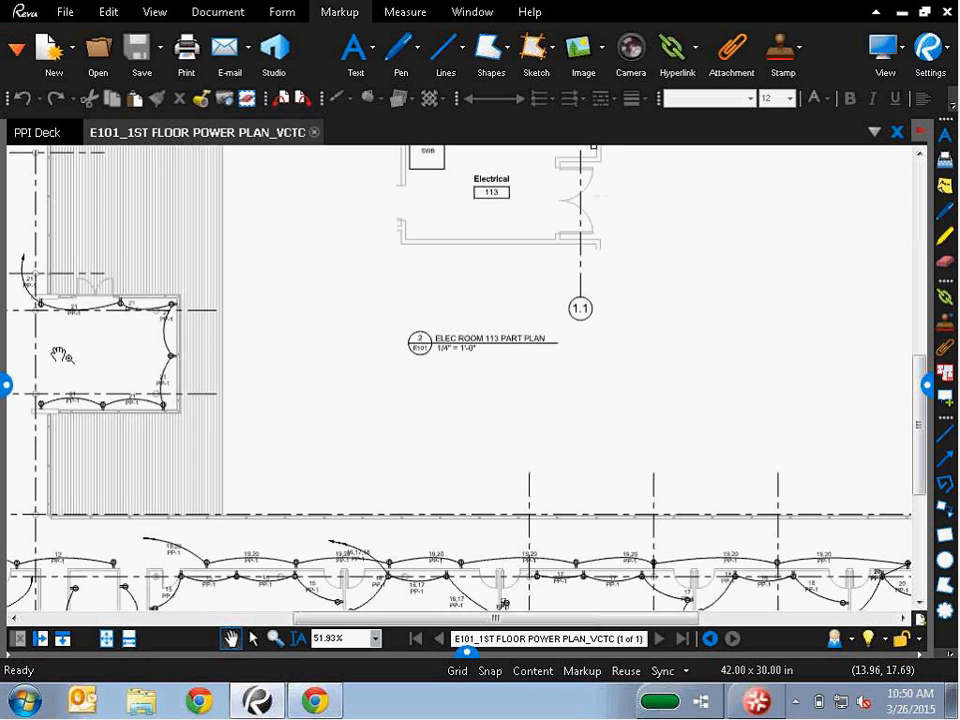
# - Open A201_Backcheck.pdf from the Capture 2.0 category and examine the WR markup in Classroom 106
pyautogui.click(5, 388)
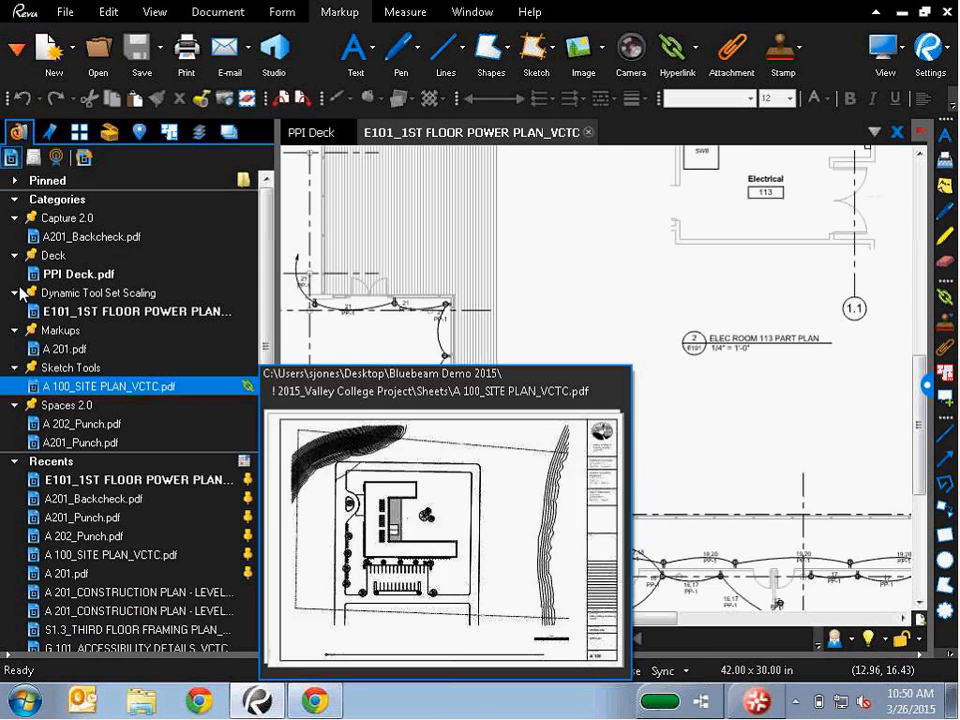
pyautogui.click(190, 244)
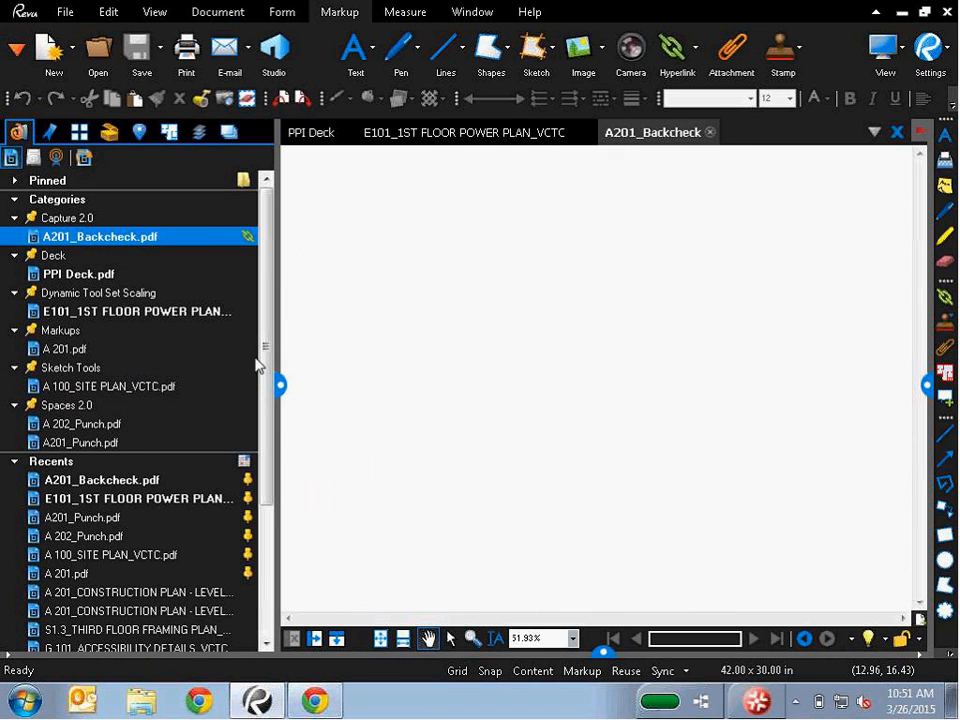
pyautogui.hscroll(-10, 622, 247)
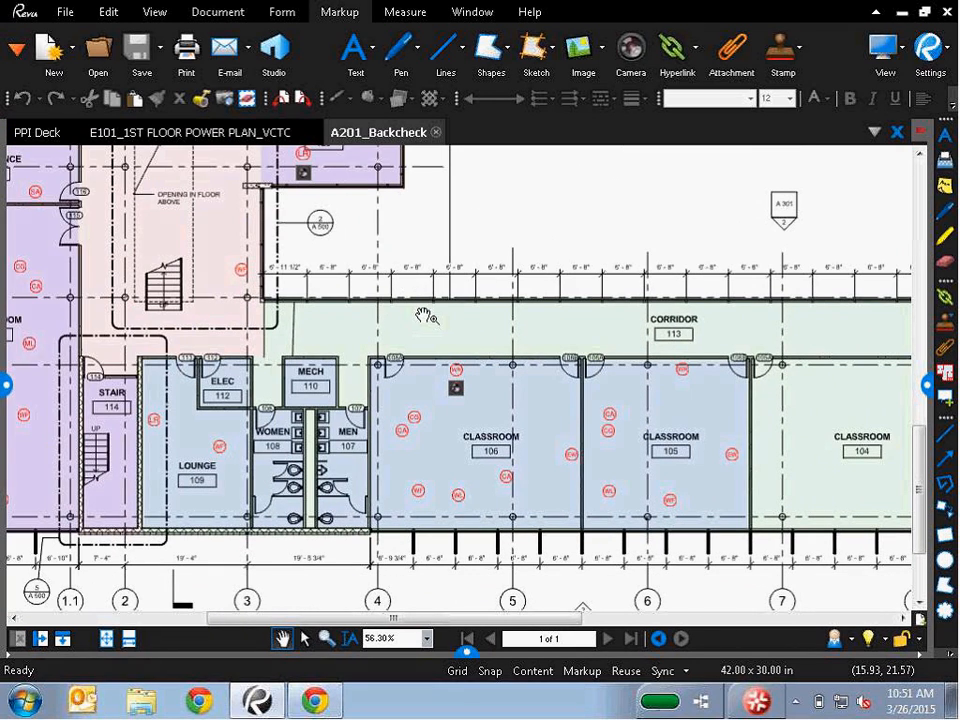
pyautogui.scroll(5, 416, 321)
pyautogui.moveTo(553, 203); pyautogui.dragTo(521, 169)
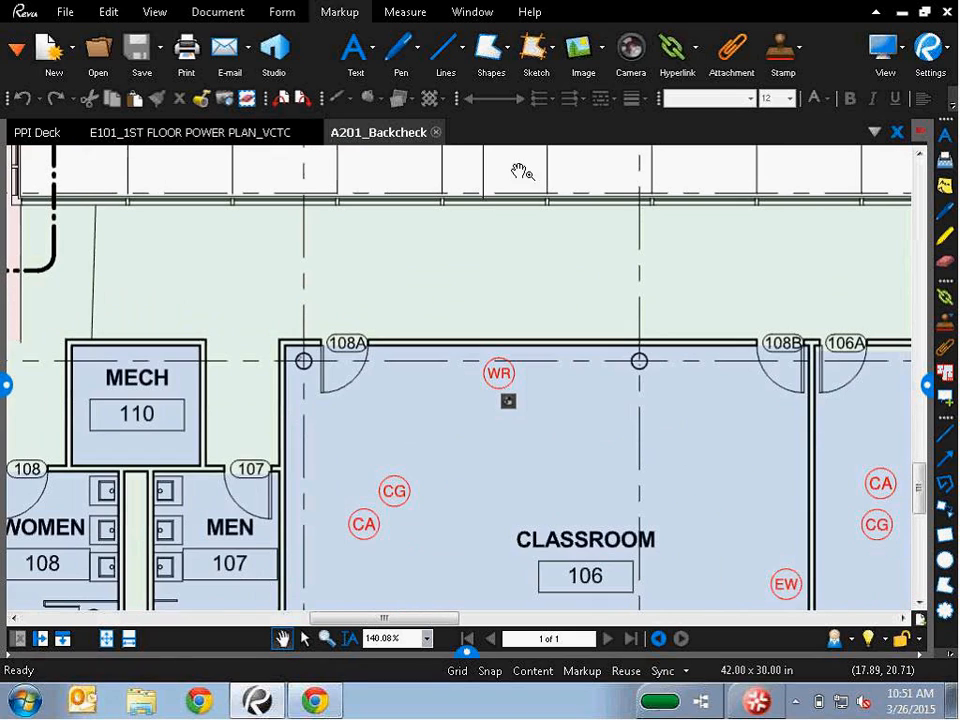
# - Add the Curtain wall_axon image from Bluebeam Demo R11's Images folder to the WR markup's captures and review the attached images
pyautogui.click(508, 403)
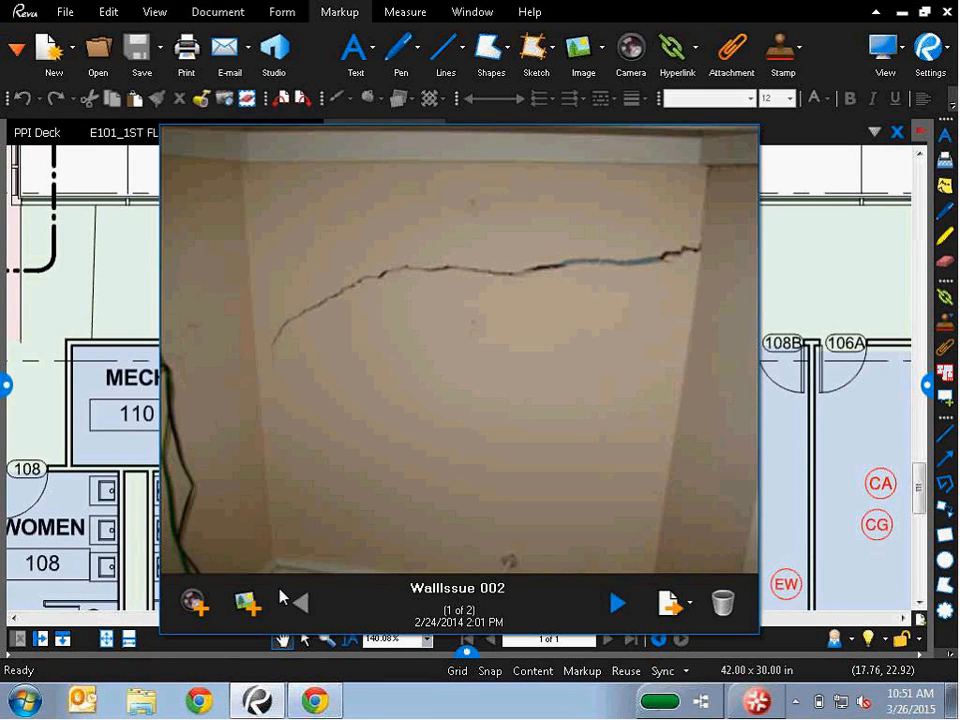
pyautogui.click(250, 606)
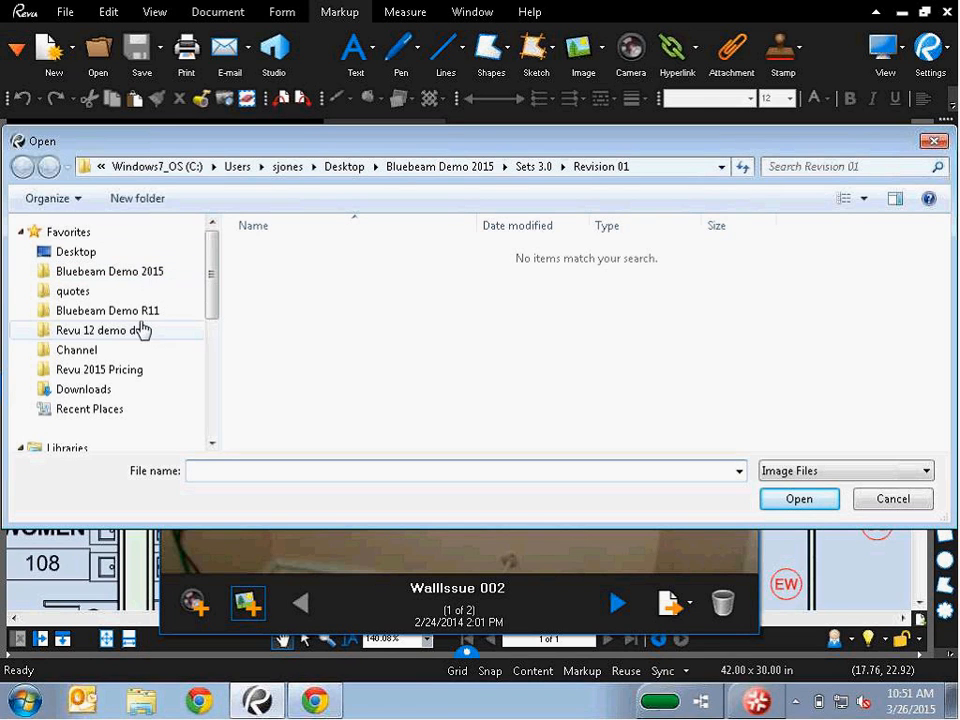
pyautogui.click(137, 312)
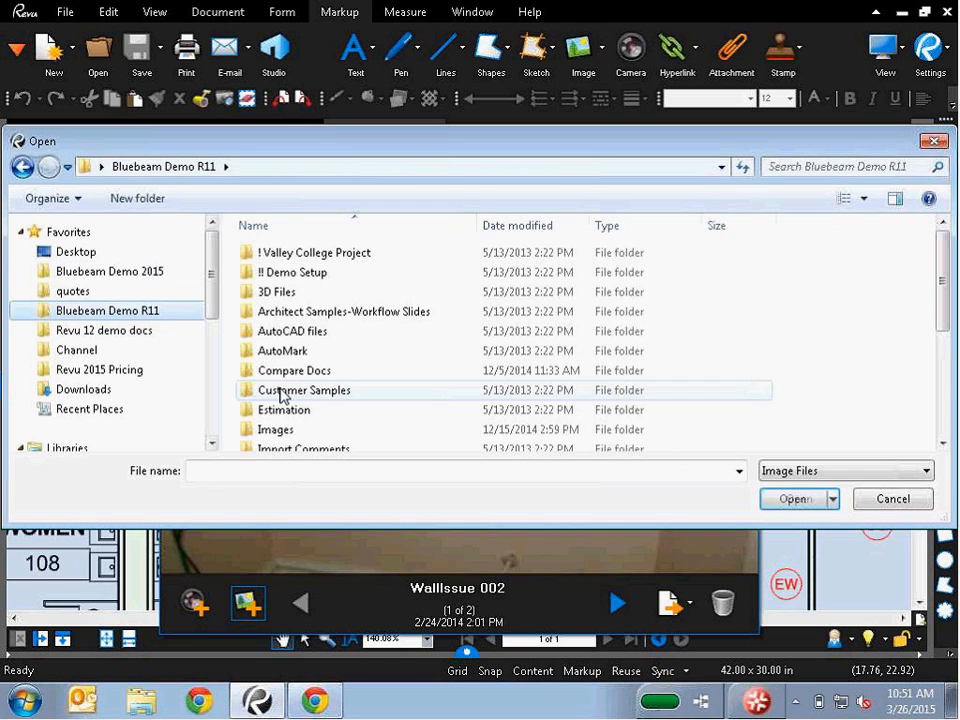
pyautogui.doubleClick(276, 430)
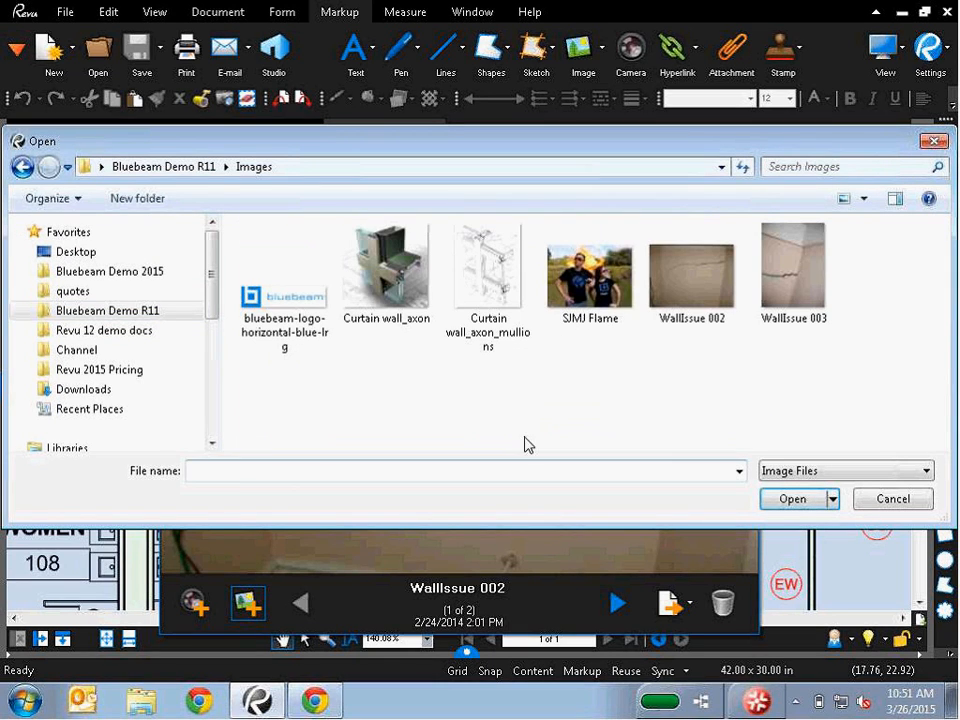
pyautogui.click(411, 282)
pyautogui.doubleClick(411, 282)
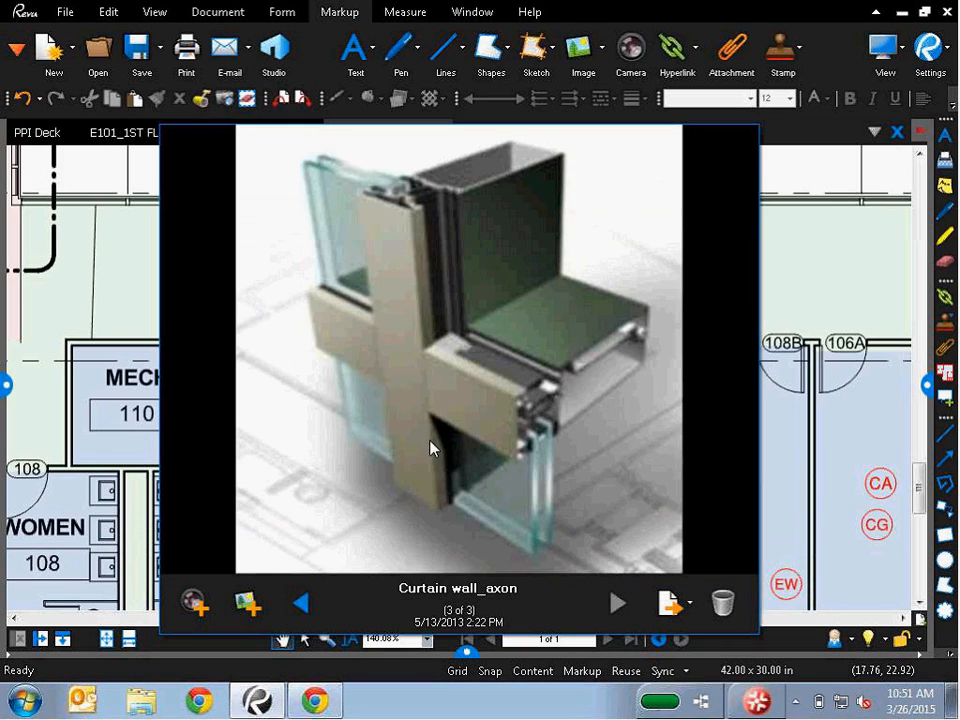
pyautogui.click(302, 602)
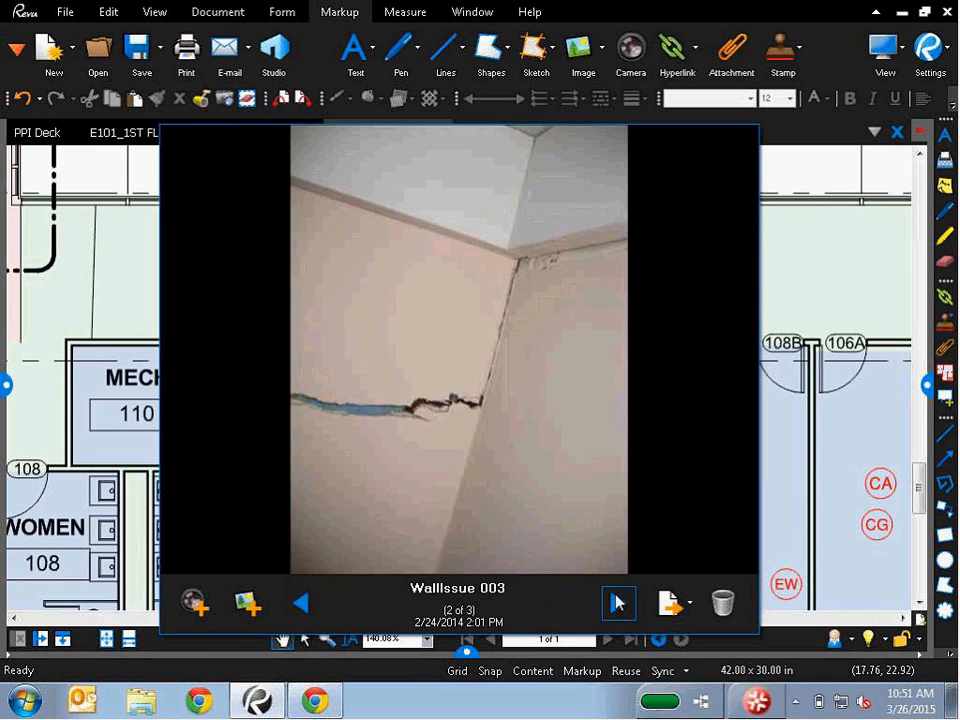
pyautogui.click(615, 603)
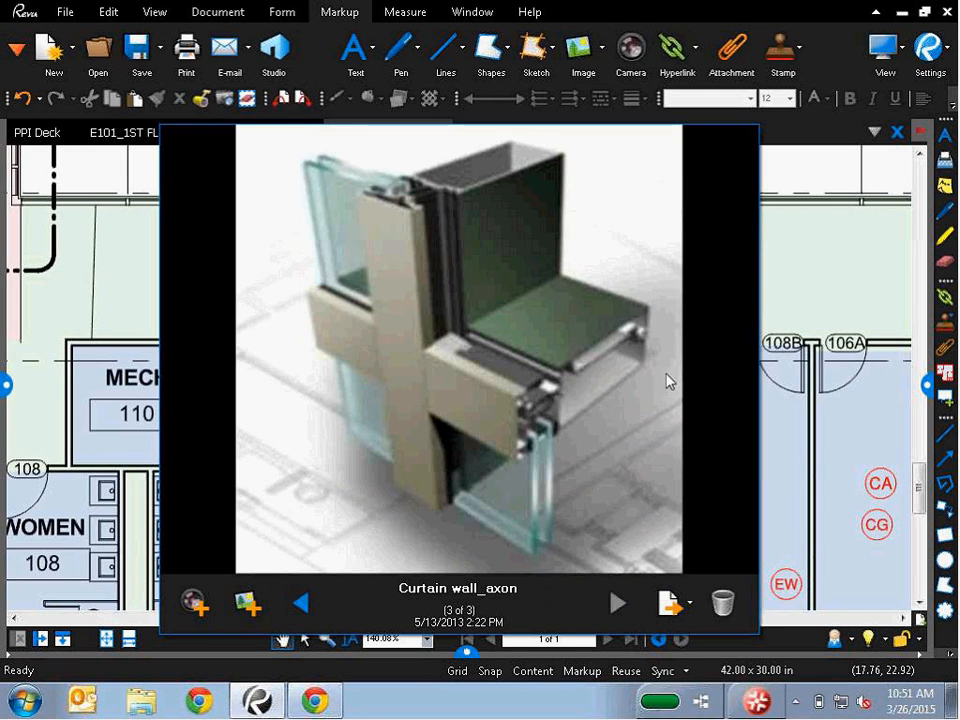
pyautogui.click(807, 183)
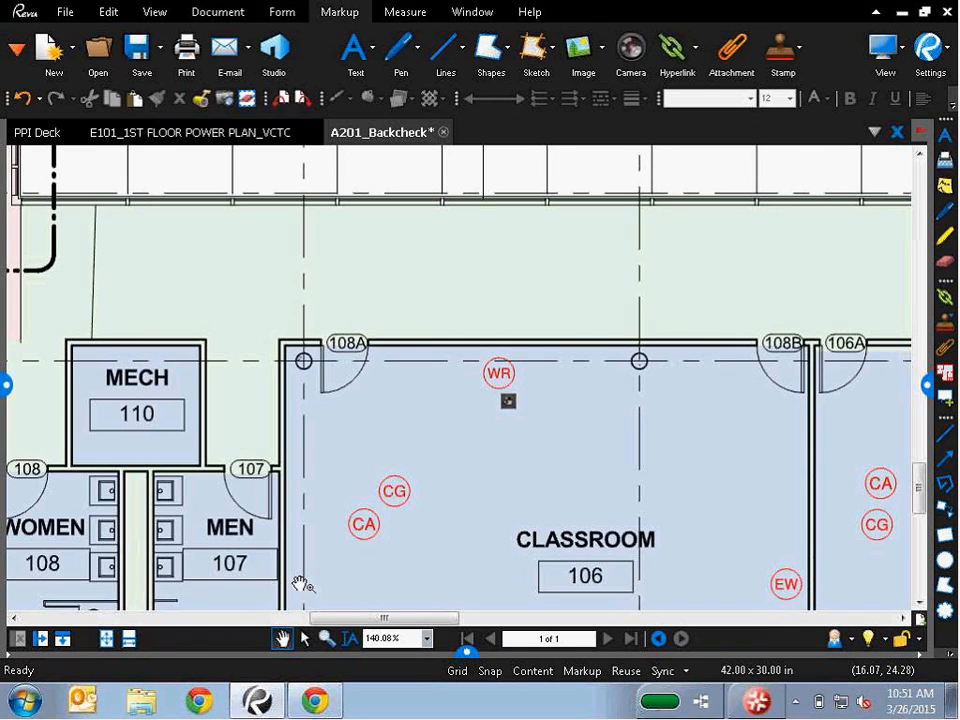
# - Attach the Curtain wall_axon image file as a capture to the CG markup in Classroom 106
pyautogui.click(395, 491)
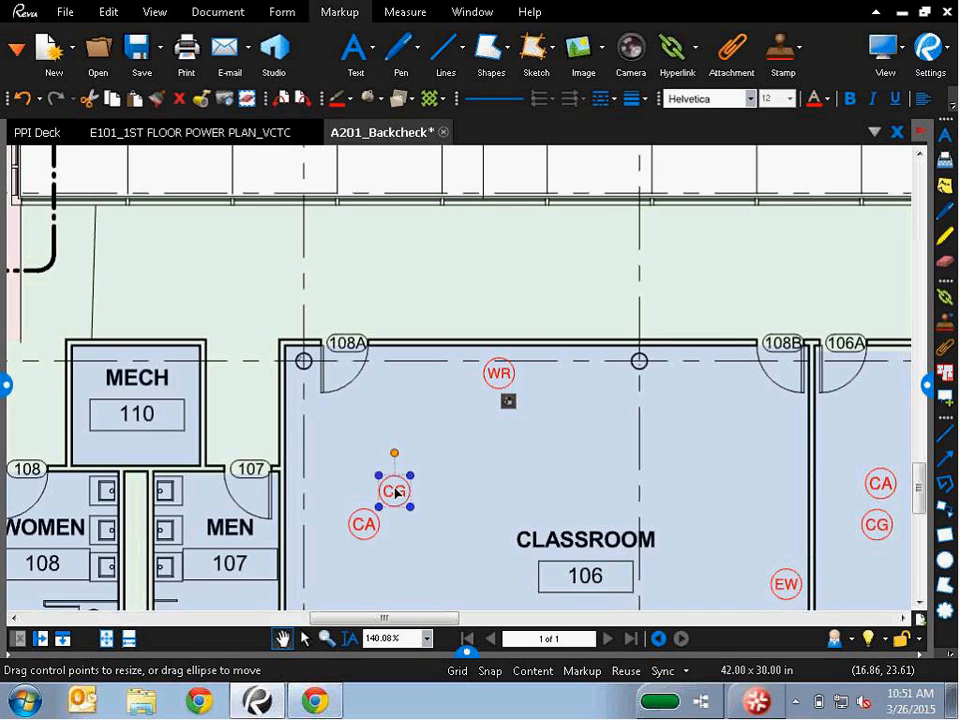
pyautogui.rightClick(402, 494)
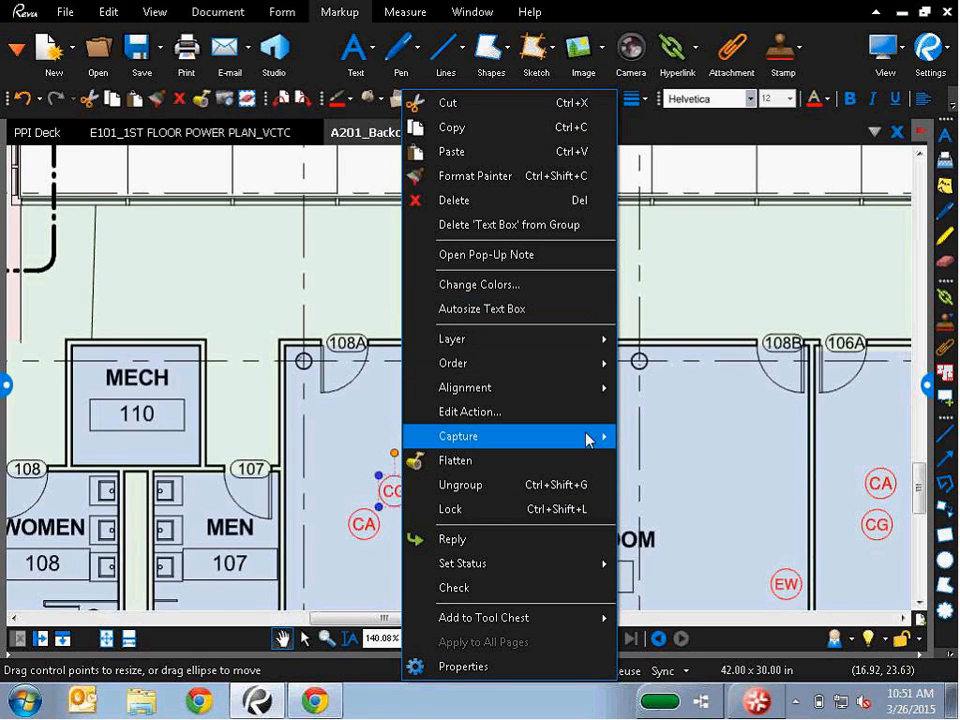
pyautogui.moveTo(593, 444)
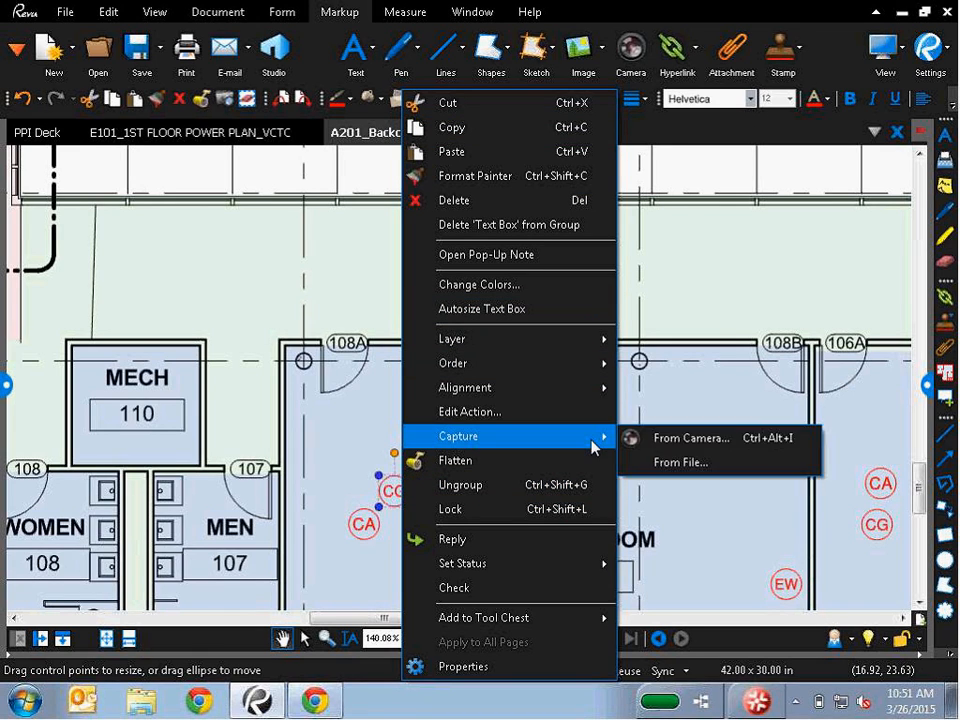
pyautogui.click(719, 463)
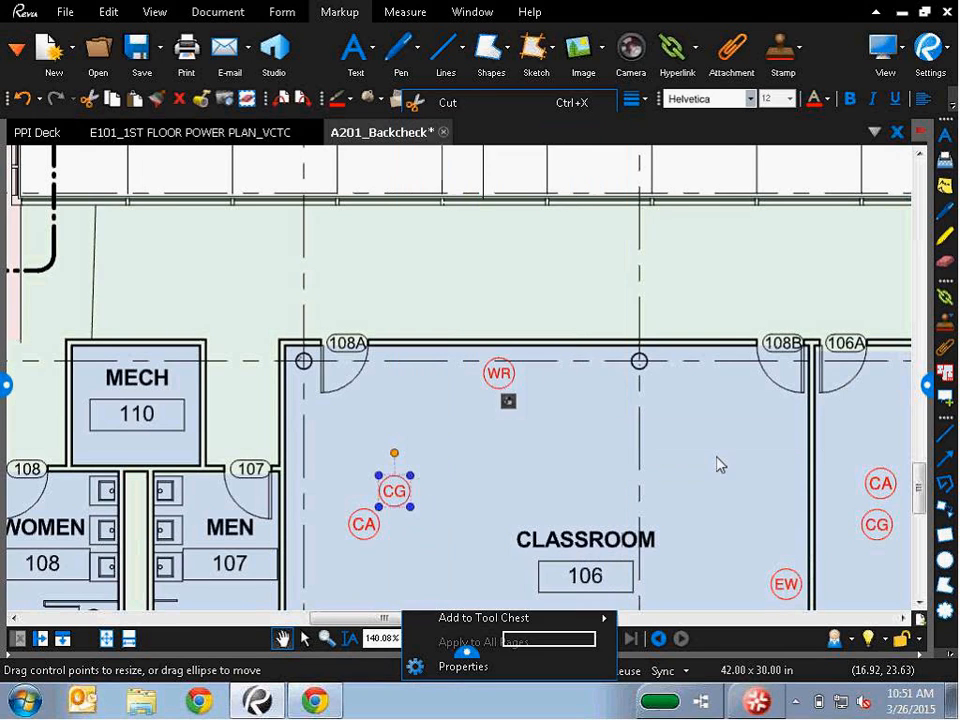
pyautogui.doubleClick(386, 150)
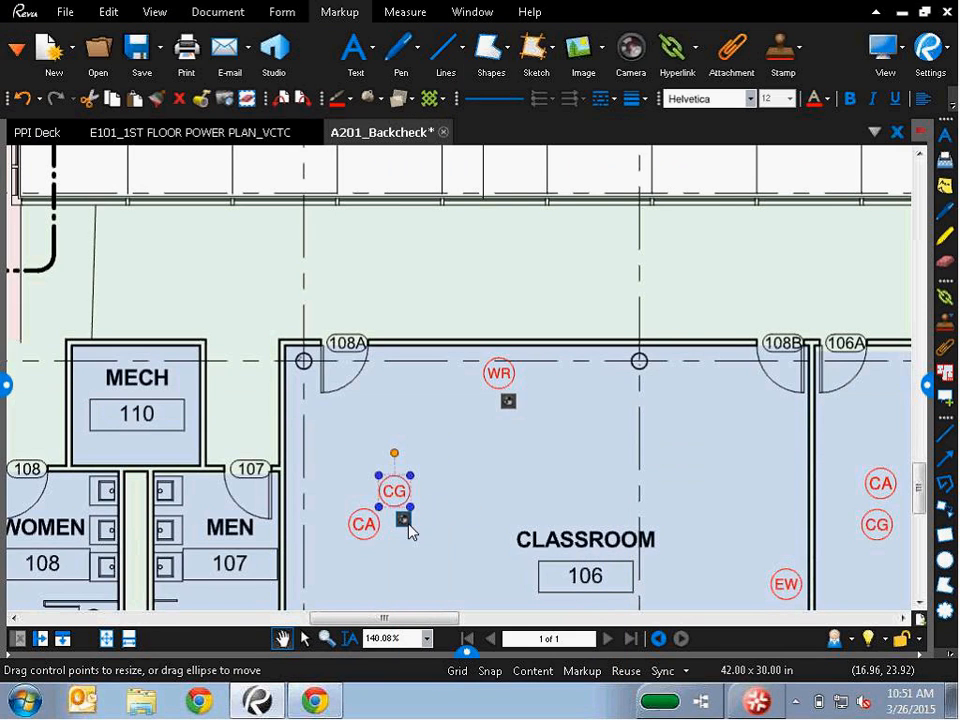
# - Take a camera photo into the CG markup's captures, keep it, and flip between it and the curtain wall image
pyautogui.moveTo(406, 527)
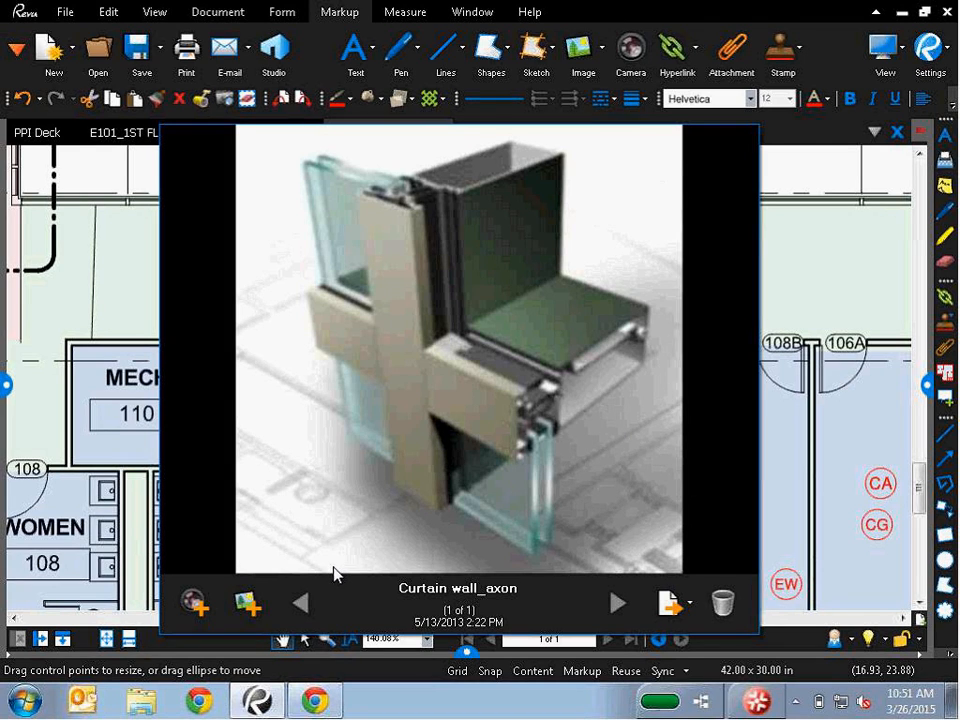
pyautogui.click(195, 600)
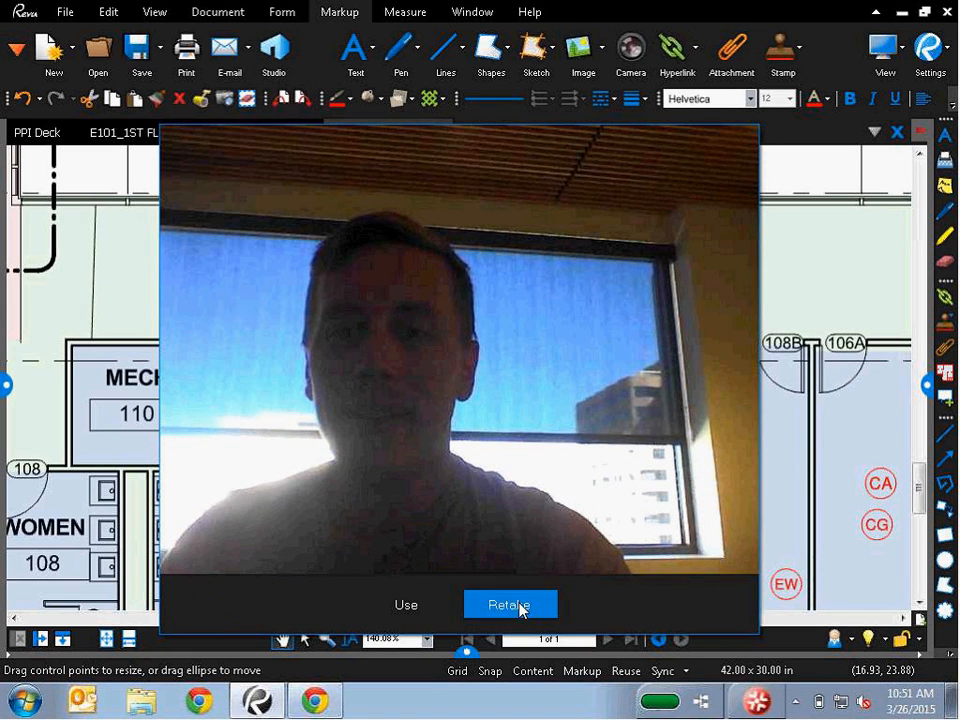
pyautogui.click(420, 606)
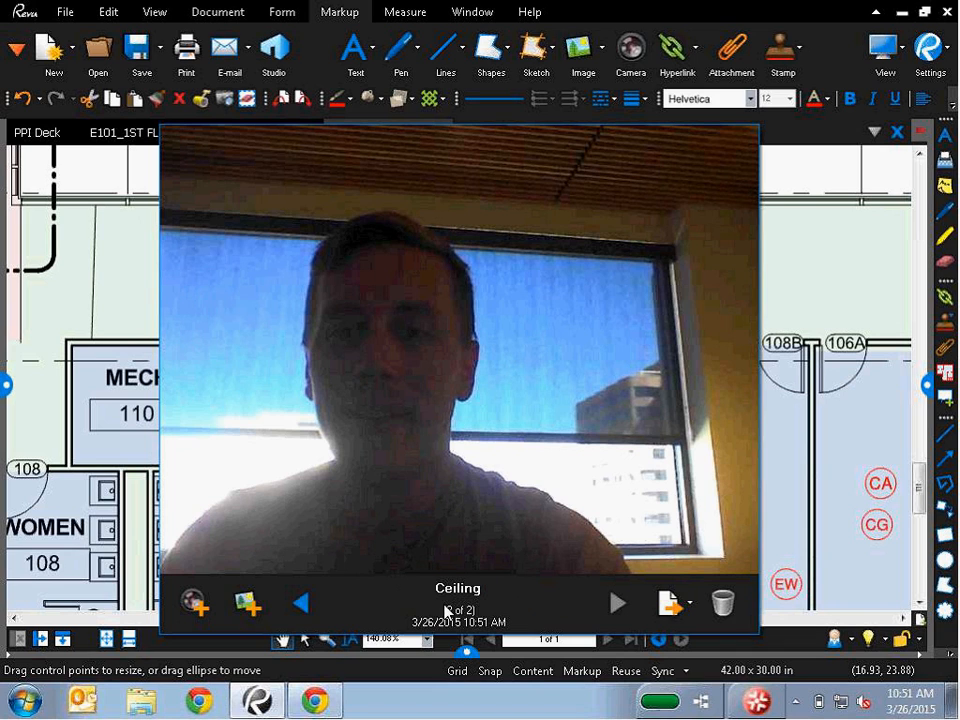
pyautogui.click(301, 603)
pyautogui.click(617, 603)
pyautogui.click(303, 603)
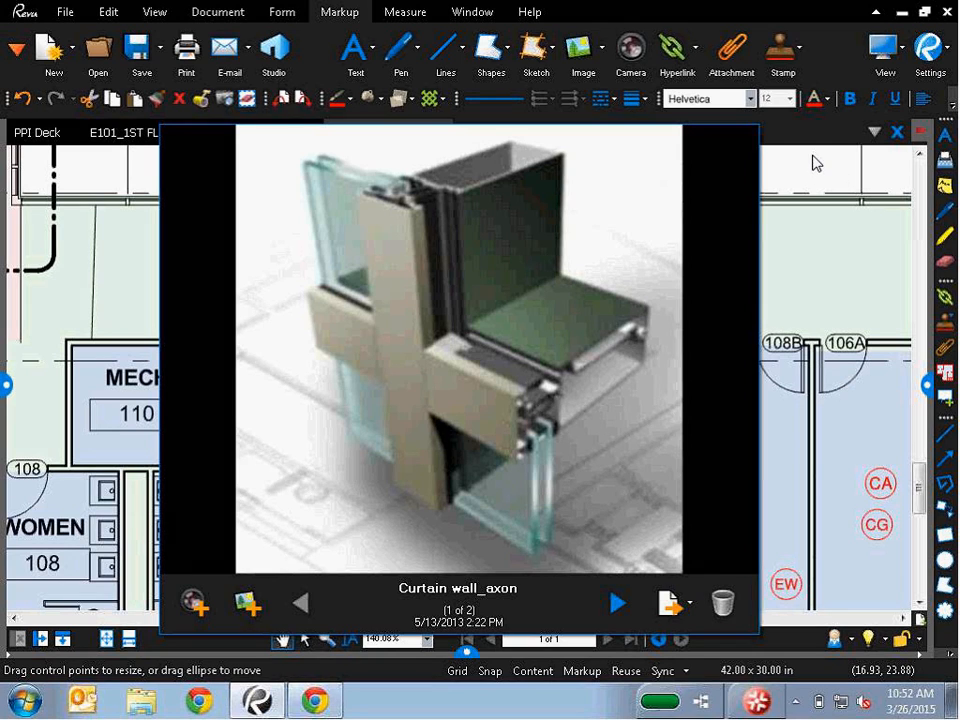
# - Record a video of about 3 seconds into the CG markup's captures, play it back, and return to the CG markup
pyautogui.click(196, 602)
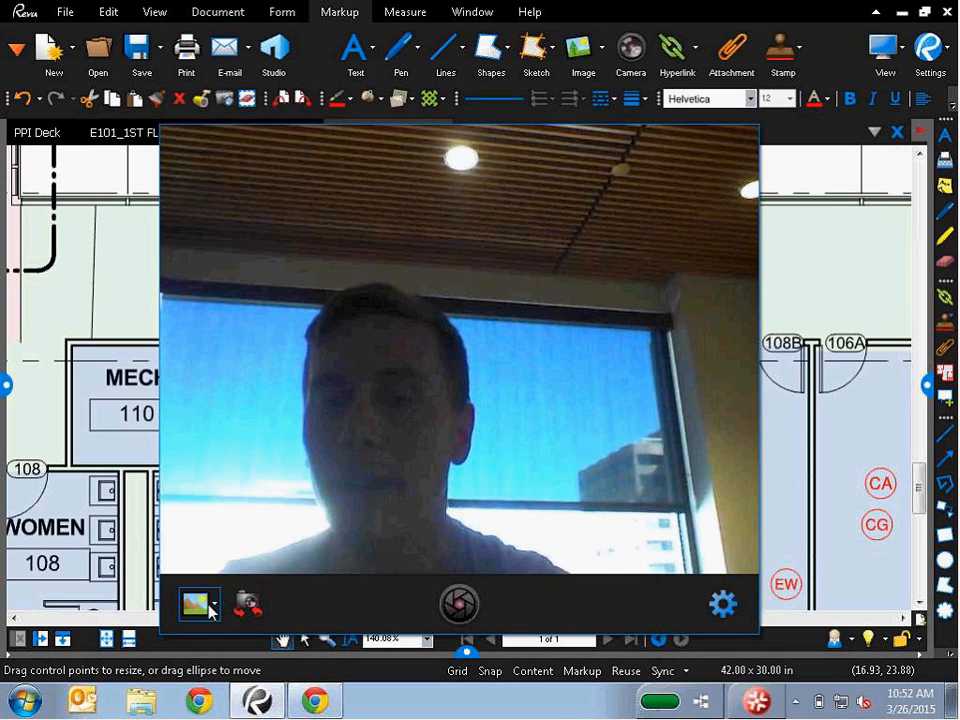
pyautogui.click(208, 610)
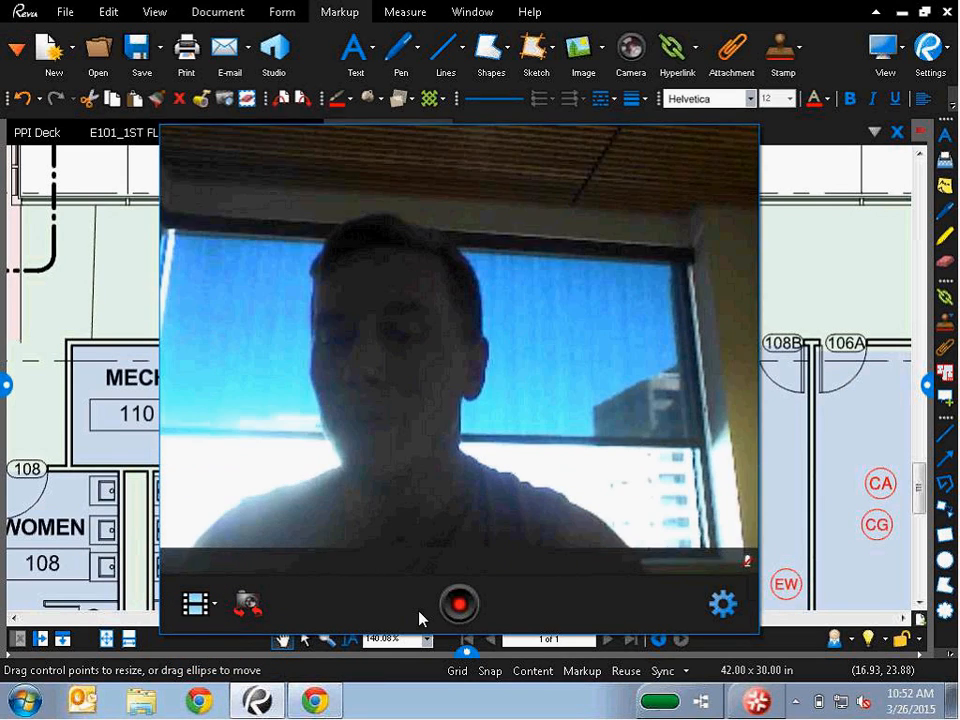
pyautogui.click(459, 604)
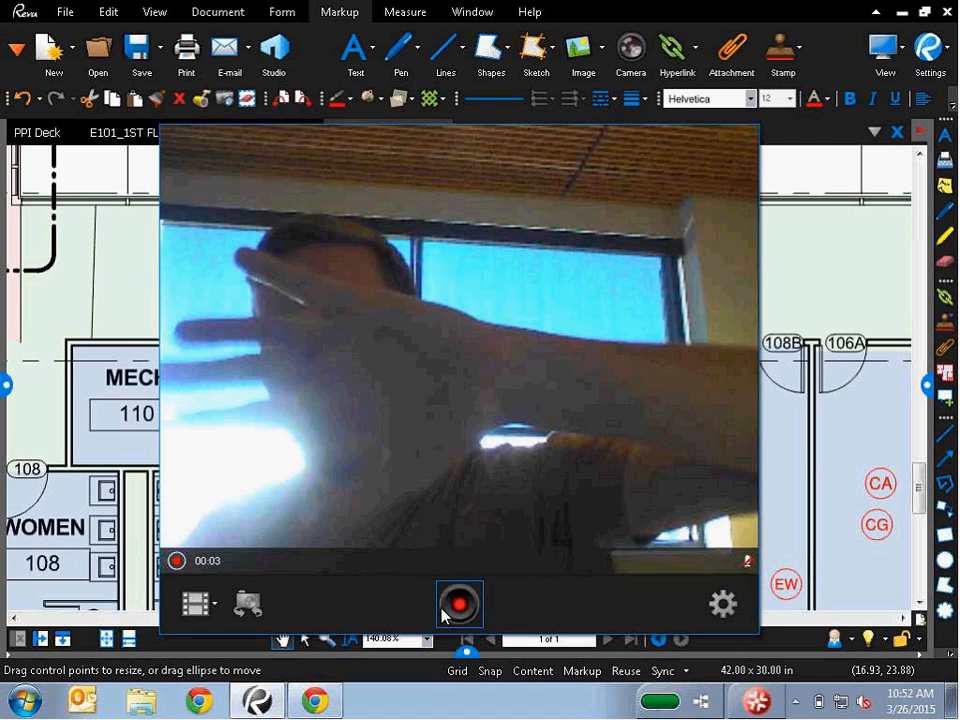
pyautogui.click(431, 614)
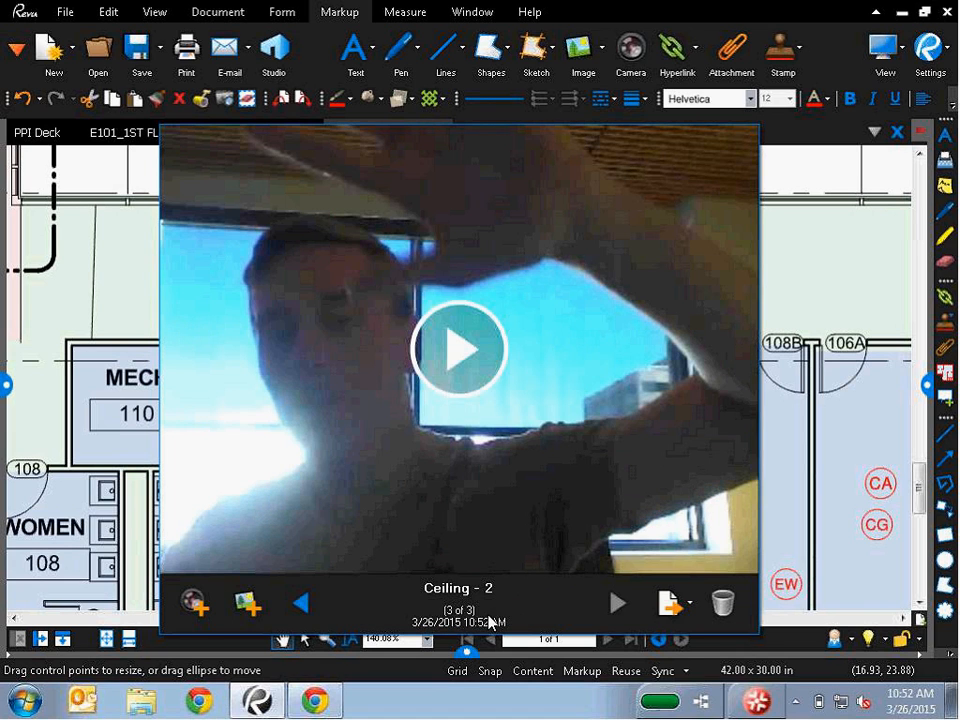
pyautogui.click(301, 602)
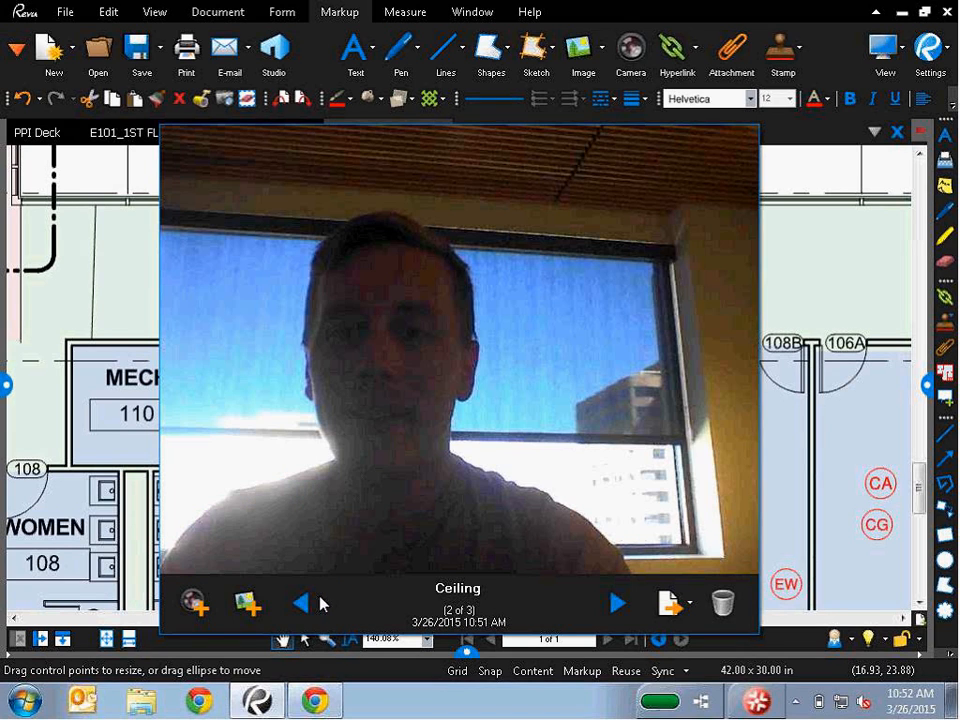
pyautogui.click(616, 606)
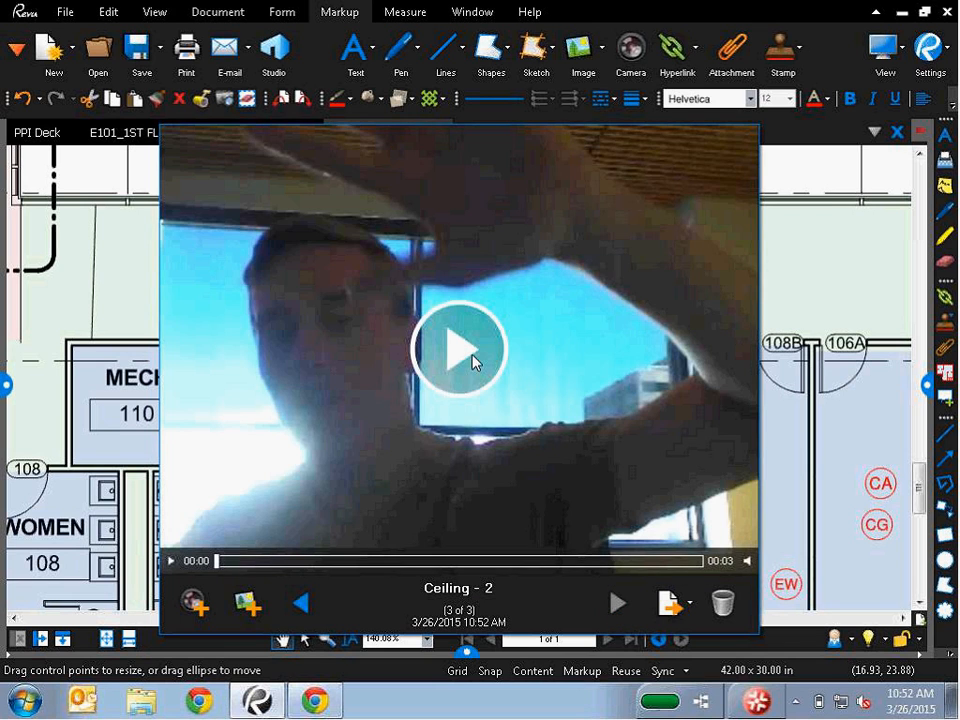
pyautogui.click(474, 362)
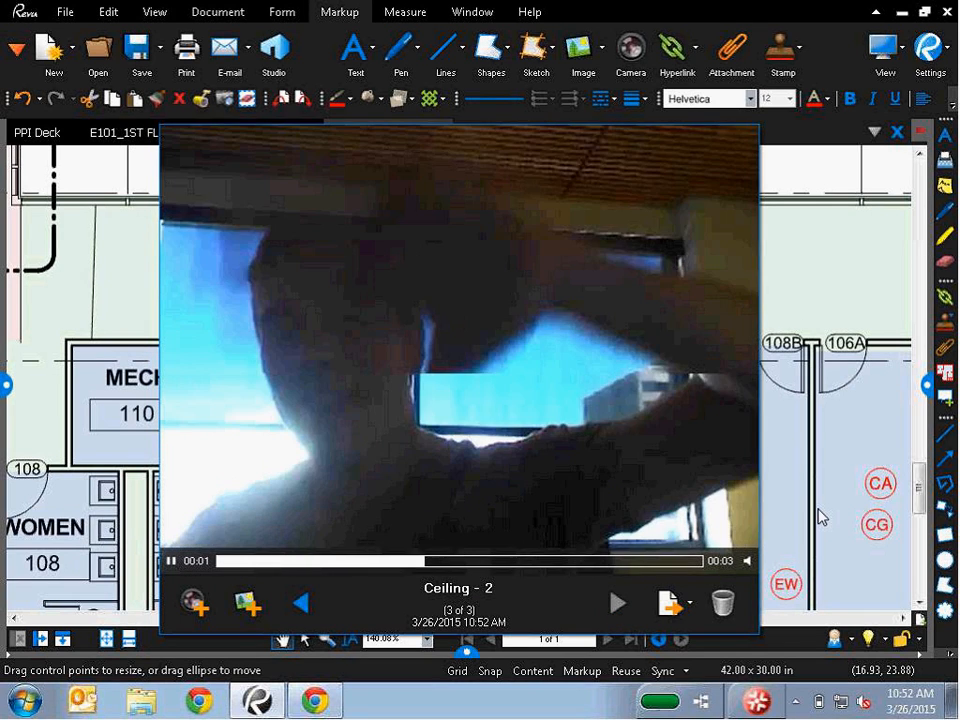
pyautogui.click(821, 243)
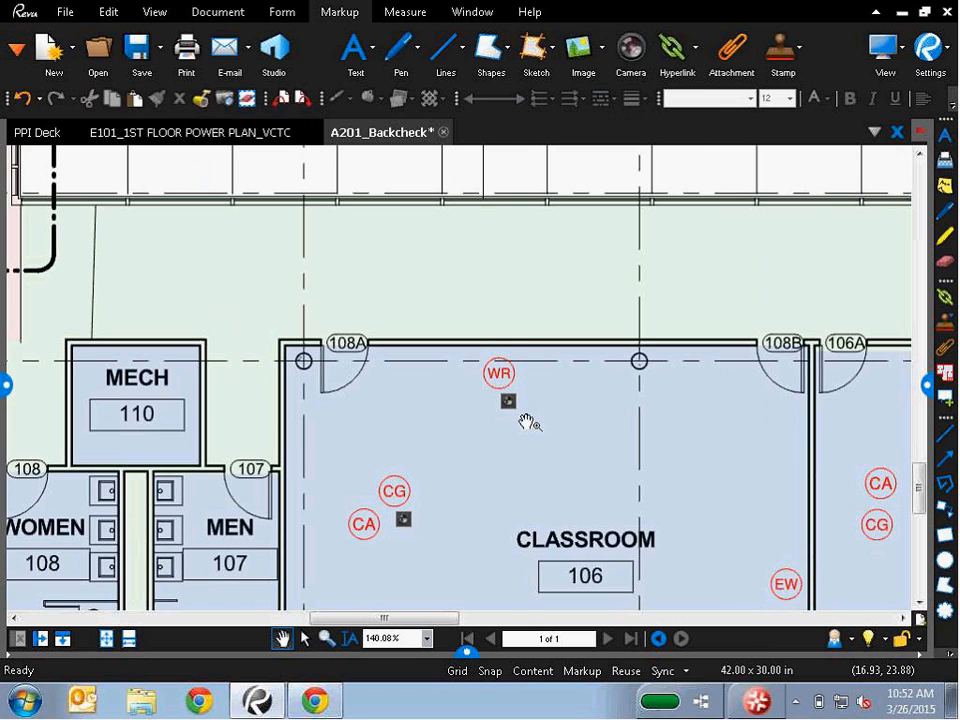
pyautogui.click(394, 490)
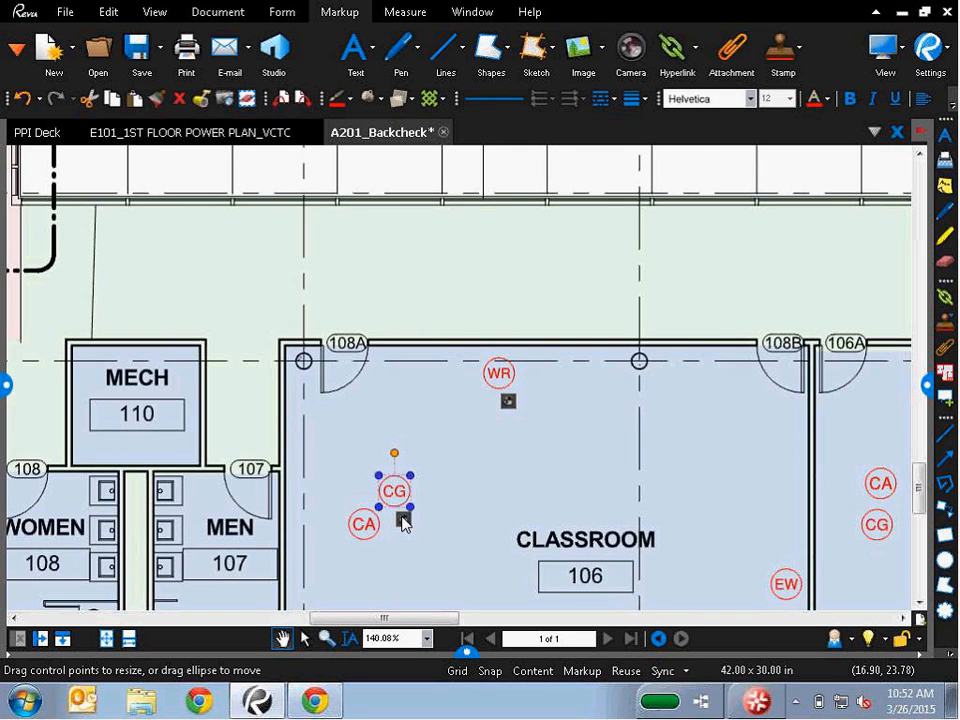